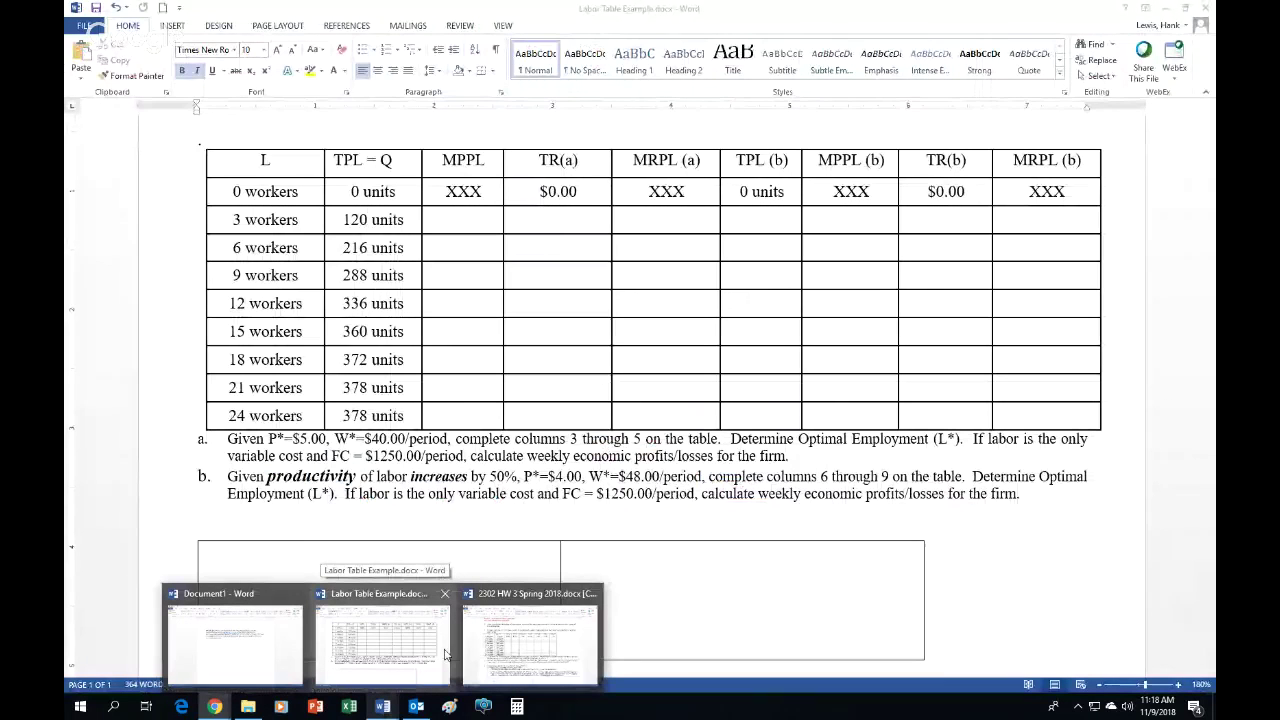
Bring the 2302 HW 3 document to the front and zoom in to 190%.
{"action": "left_click", "coordinate": [477, 653]}
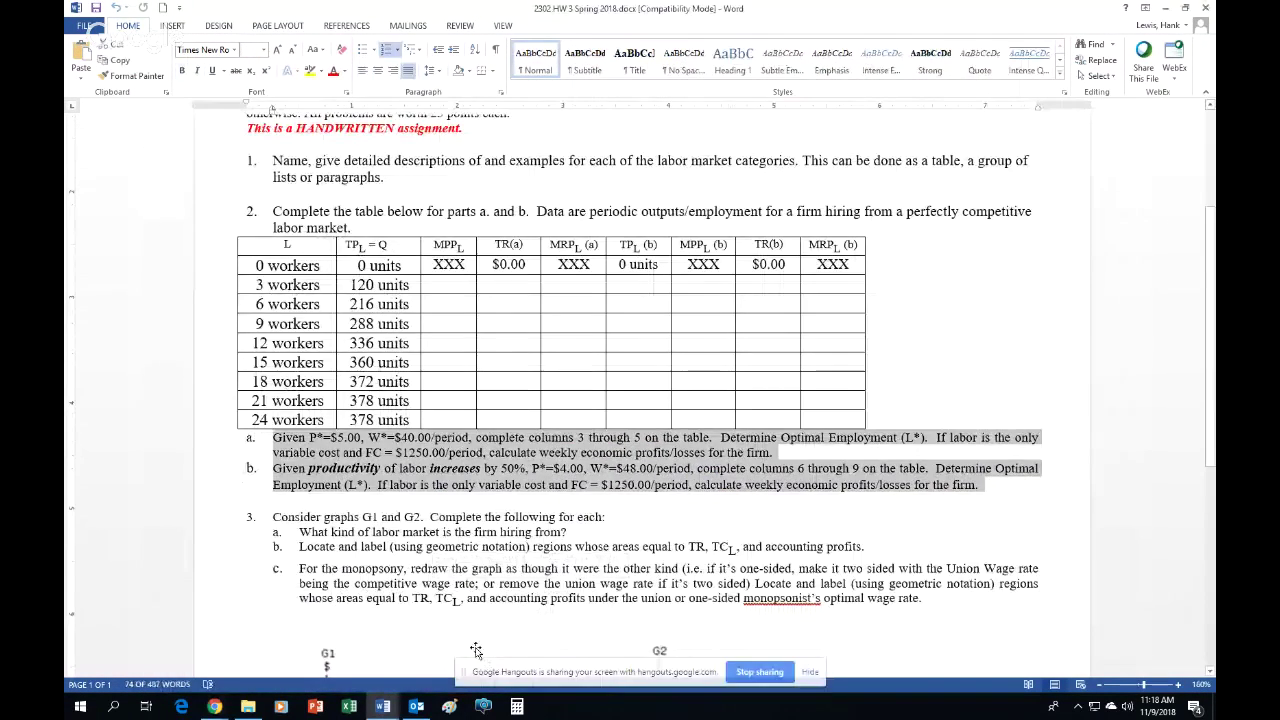
{"action": "left_click", "coordinate": [823, 467]}
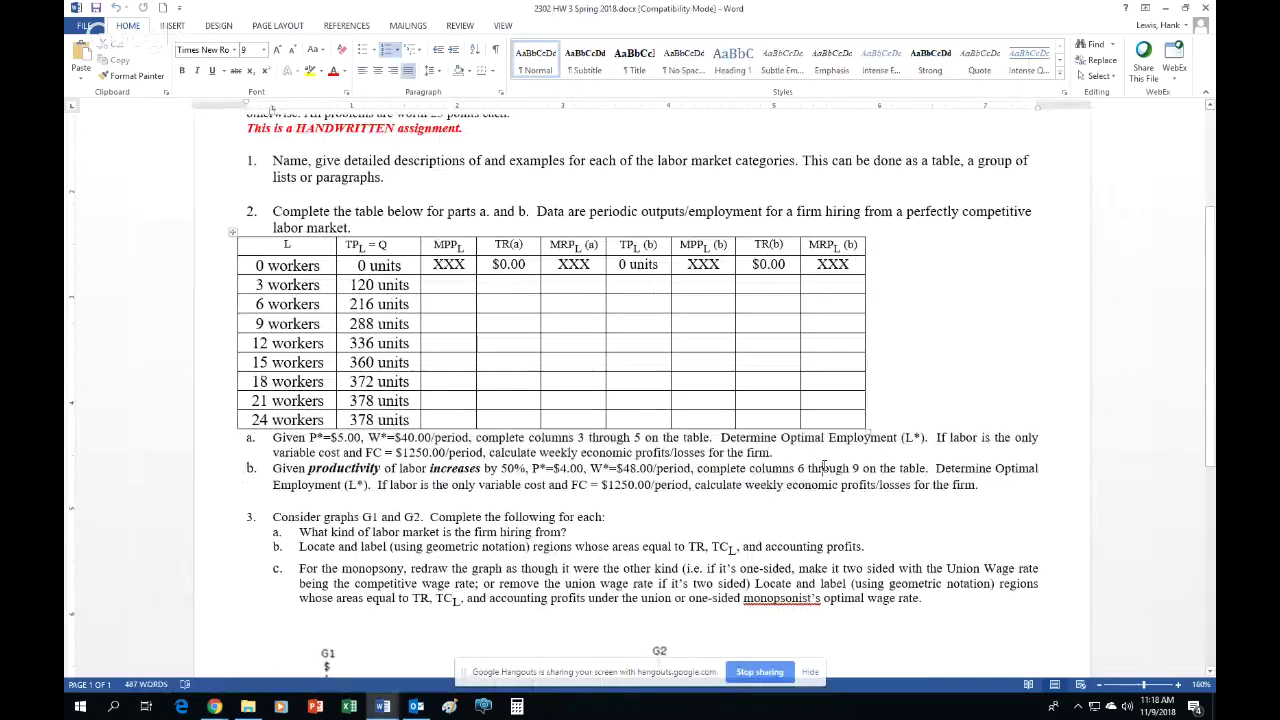
{"action": "left_click", "coordinate": [1178, 684]}
{"action": "left_click", "coordinate": [1178, 684]}
{"action": "left_click", "coordinate": [1178, 684]}
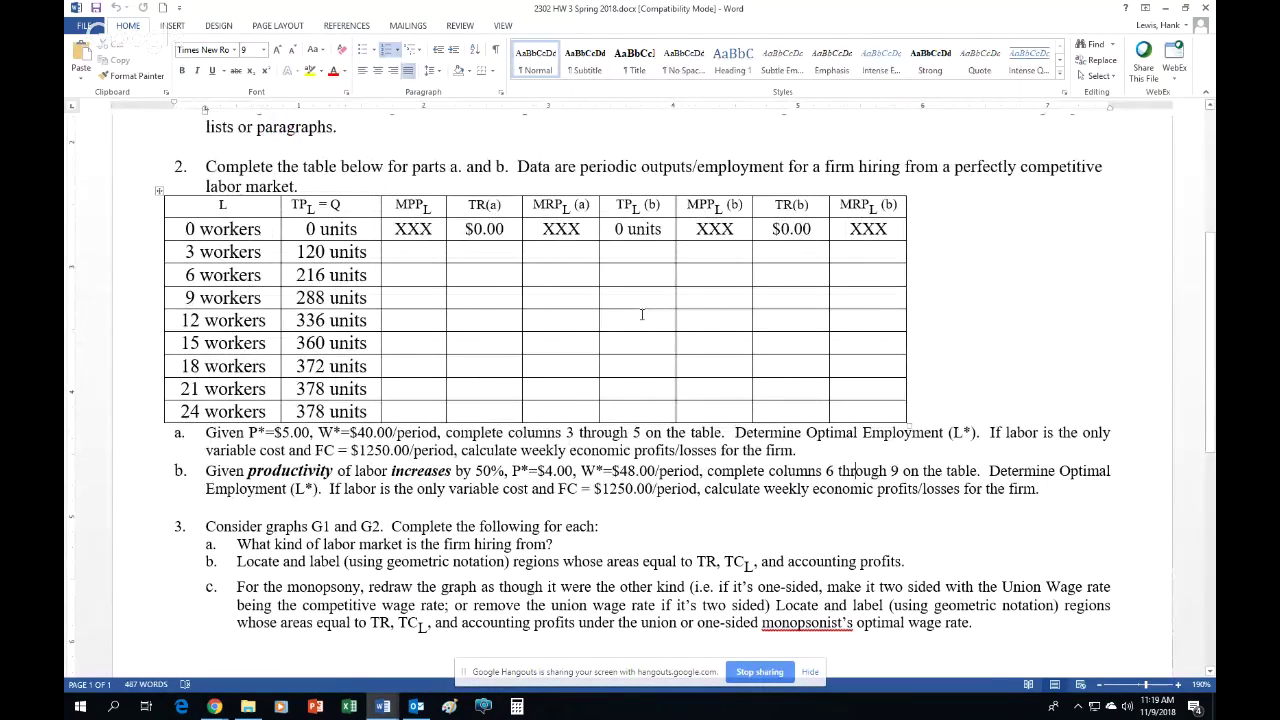
Return to the Labor Table Example document and click into the L header and 0-units cells.
{"action": "mouse_move", "coordinate": [366, 697]}
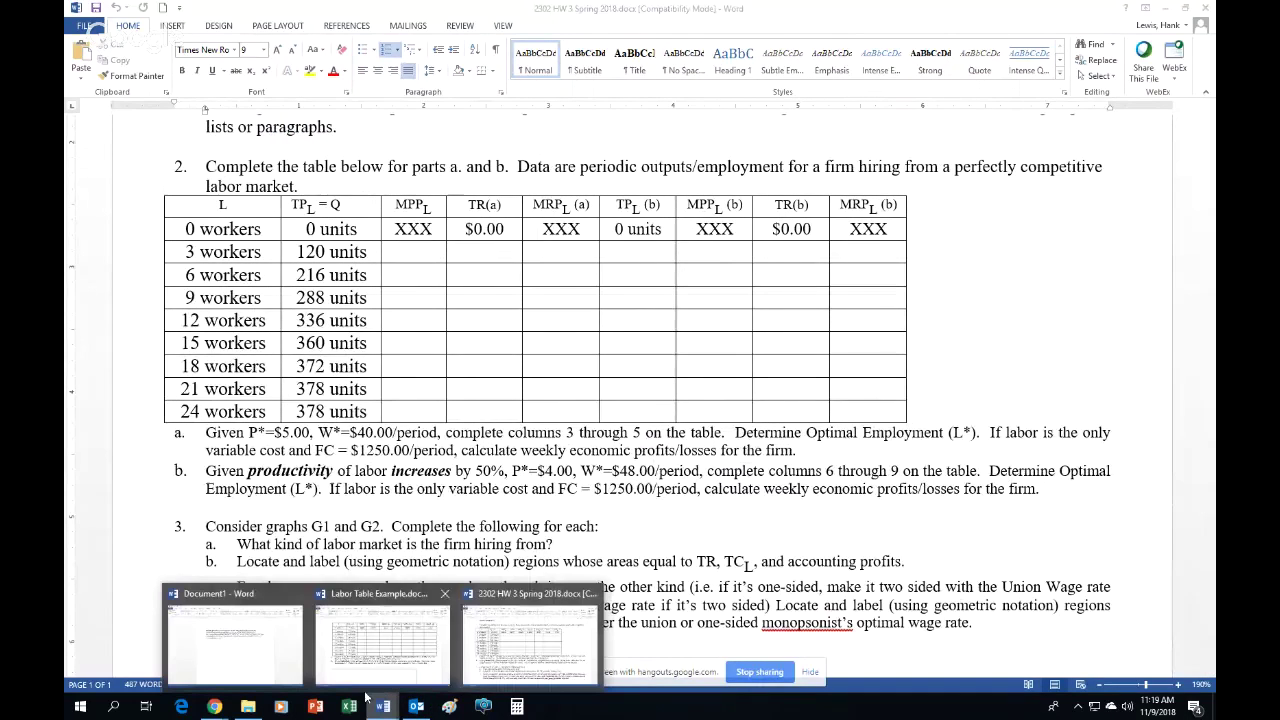
{"action": "left_click", "coordinate": [380, 640]}
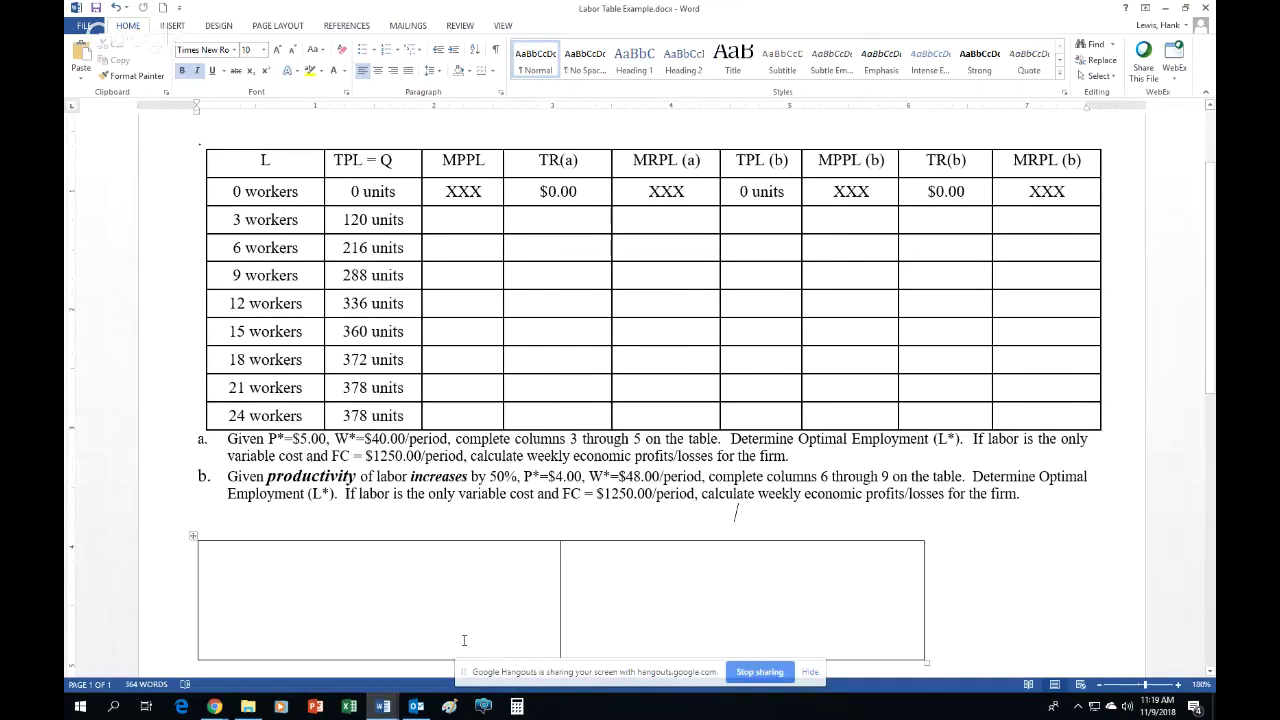
{"action": "left_click", "coordinate": [282, 160]}
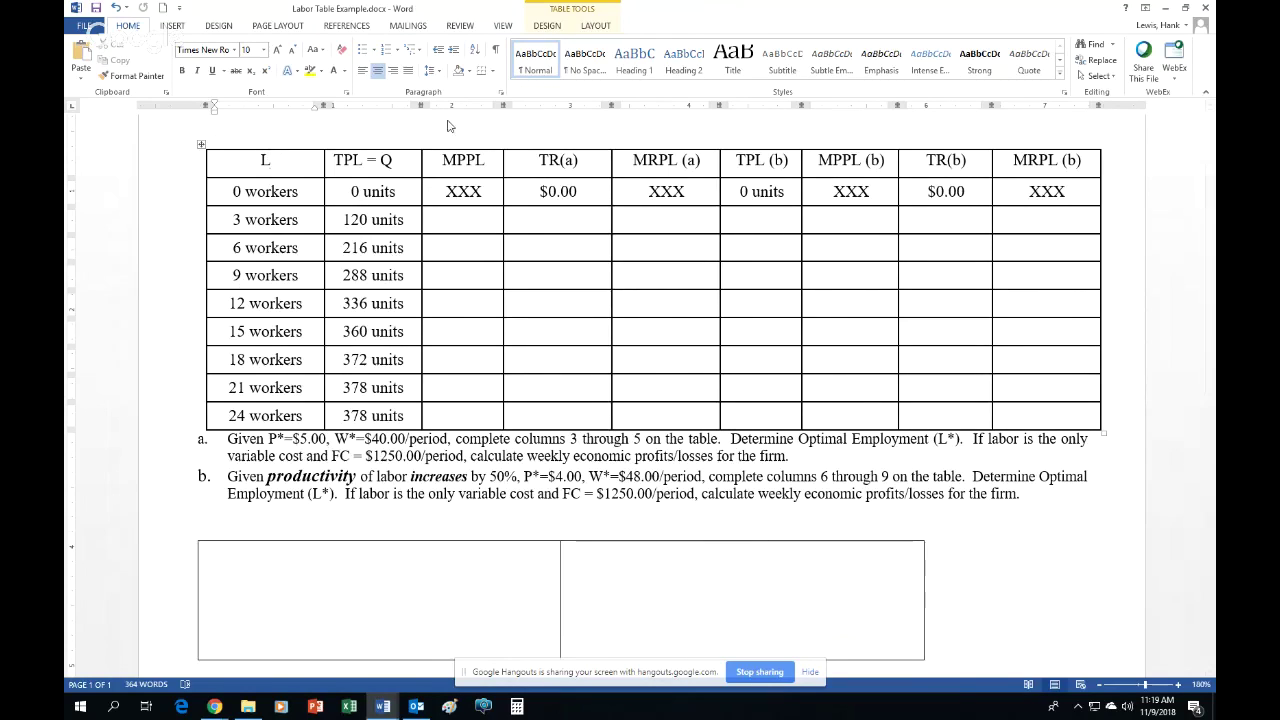
{"action": "left_click", "coordinate": [408, 195]}
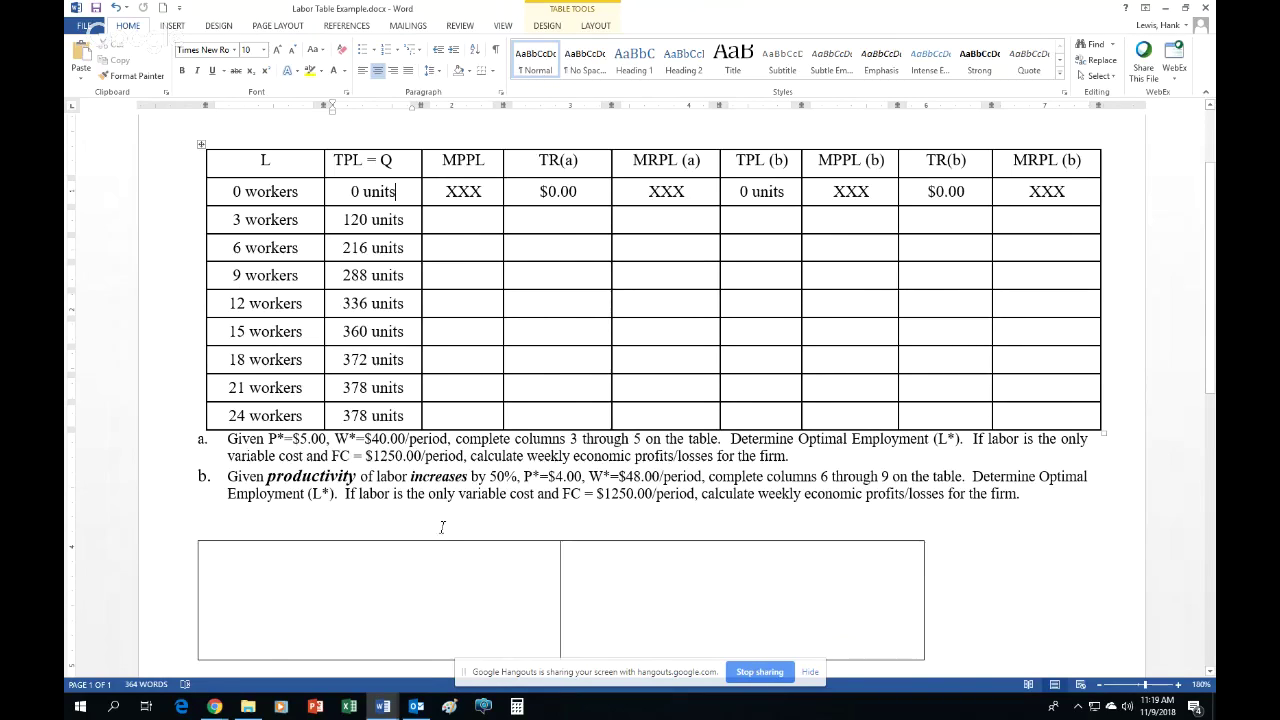
Browse Teaching Files > PP Slides > 2302 and open '10. Unit 3 Formulas and variables.pptx'.
{"action": "mouse_move", "coordinate": [245, 712]}
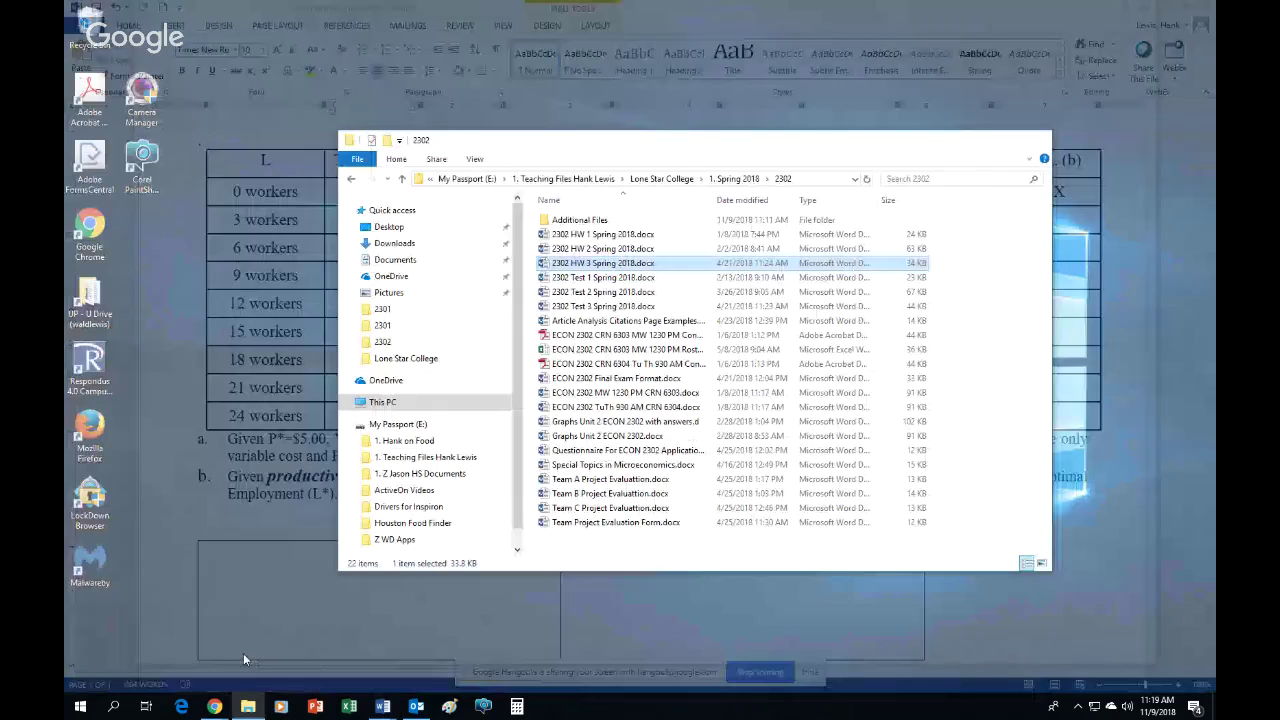
{"action": "left_click", "coordinate": [243, 653]}
{"action": "left_click", "coordinate": [563, 178]}
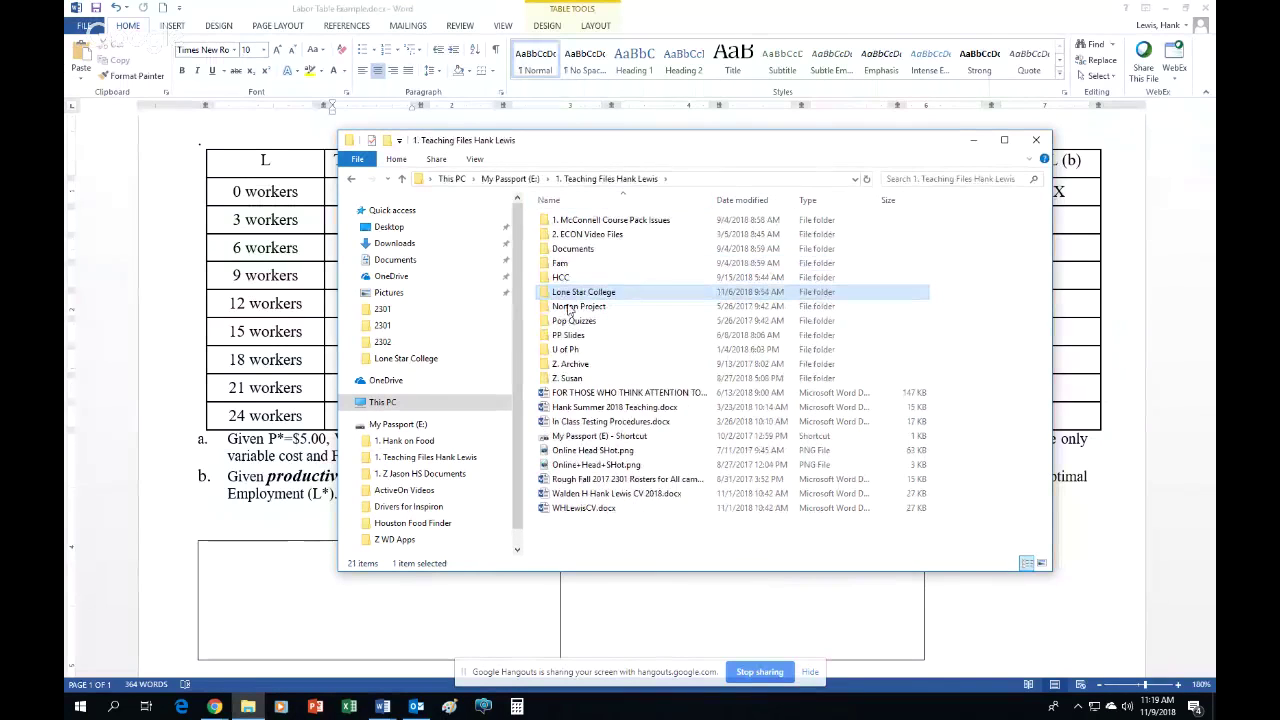
{"action": "double_click", "coordinate": [580, 337]}
{"action": "double_click", "coordinate": [645, 240]}
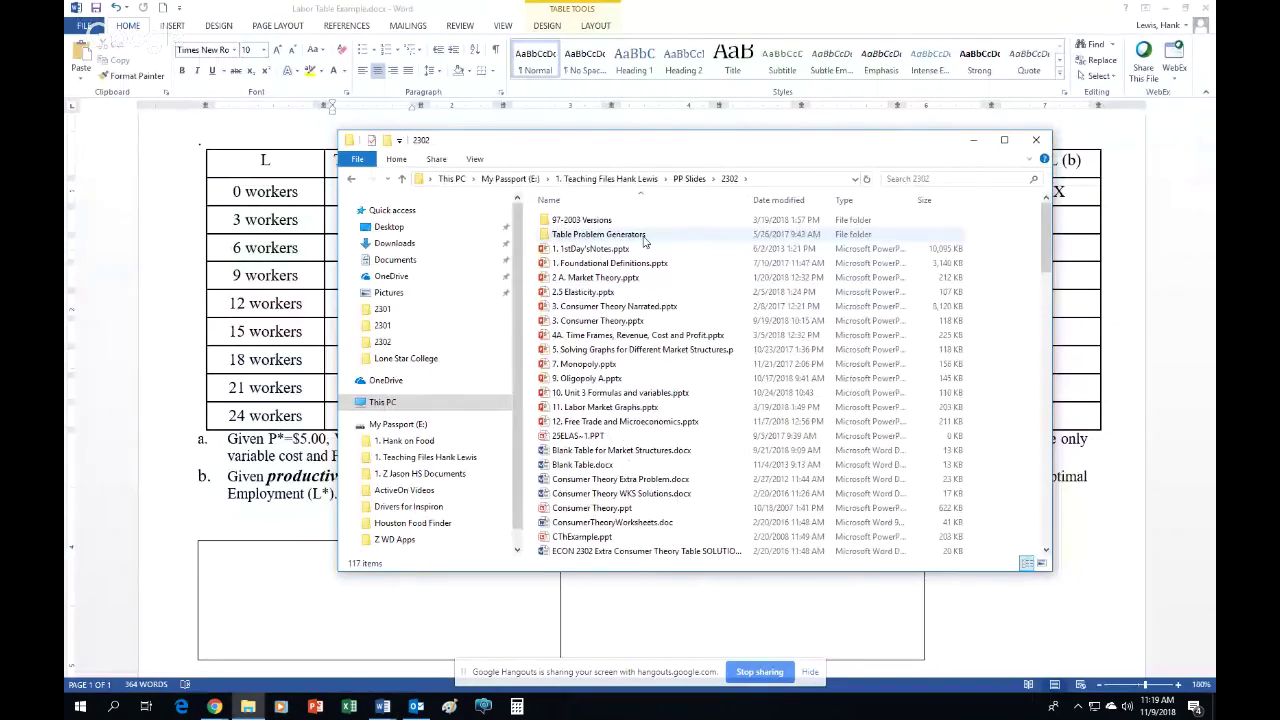
{"action": "double_click", "coordinate": [615, 394]}
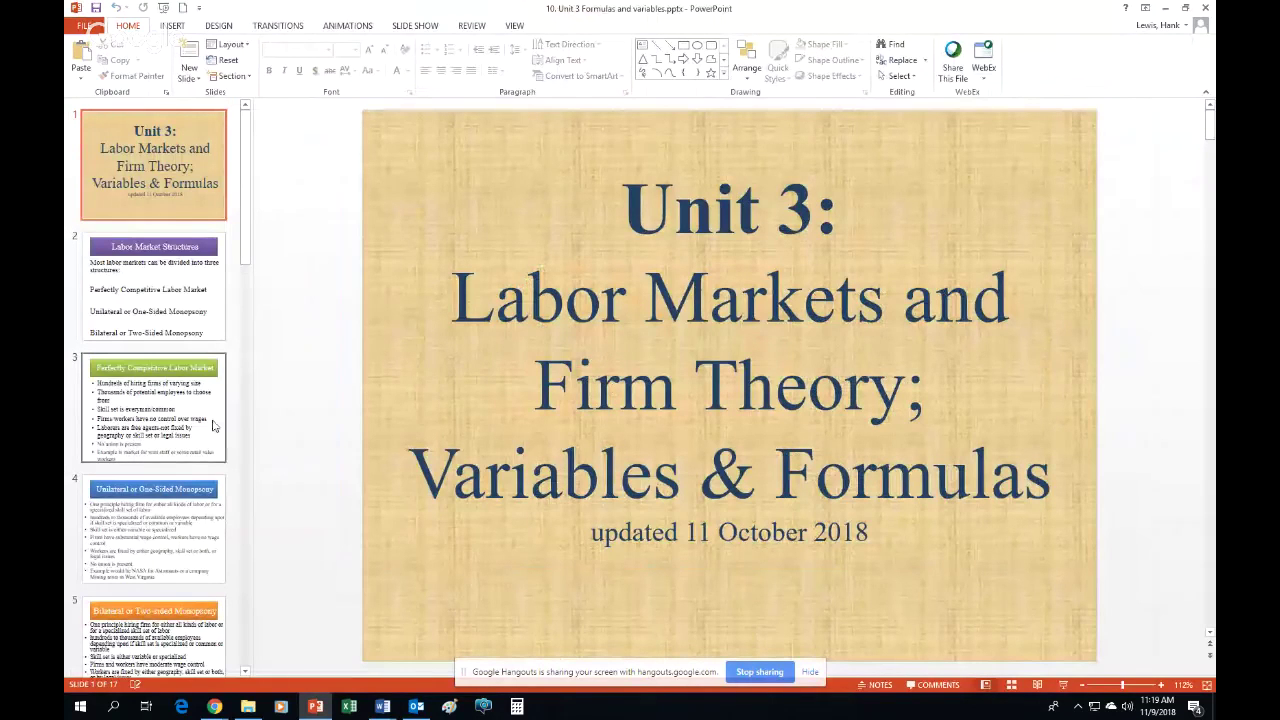
Go to the Productivity slide and delete the two blank slides, leaving 17 slides.
{"action": "scroll", "coordinate": [159, 494], "scroll_direction": "down", "scroll_amount": 3}
{"action": "scroll", "coordinate": [159, 498], "scroll_direction": "down", "scroll_amount": 4}
{"action": "left_click", "coordinate": [155, 378]}
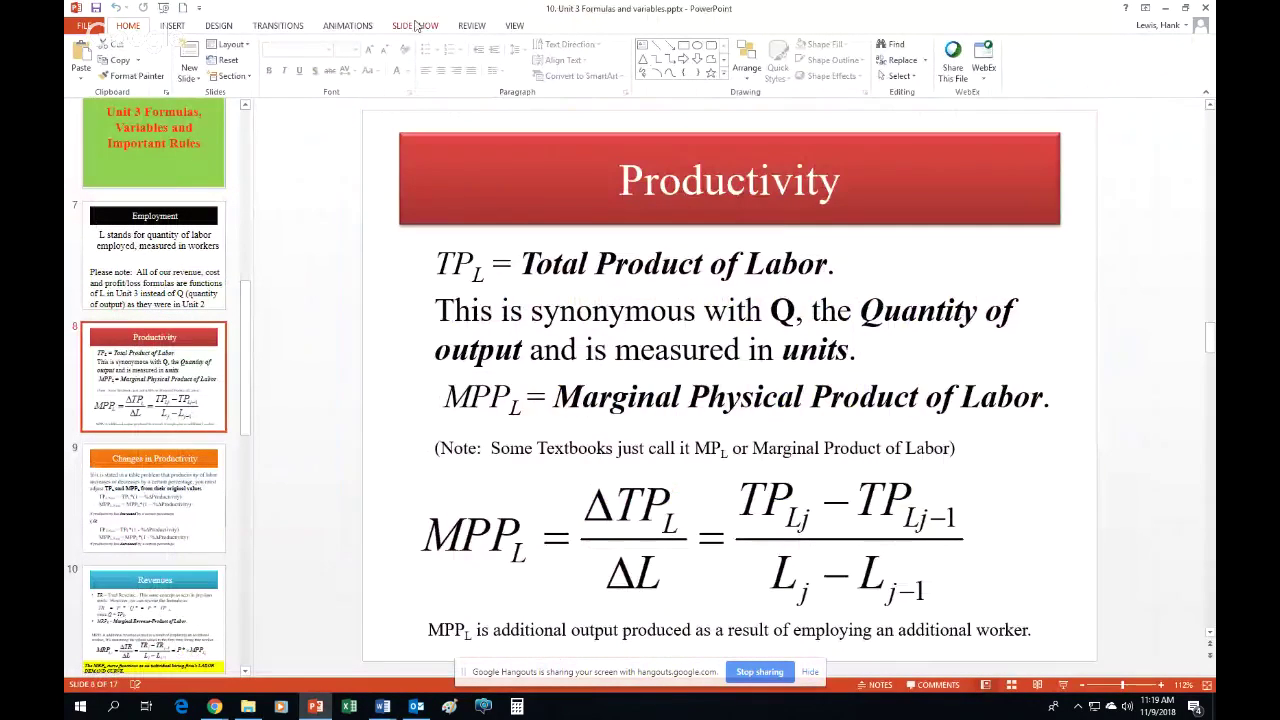
{"action": "left_click", "coordinate": [414, 25]}
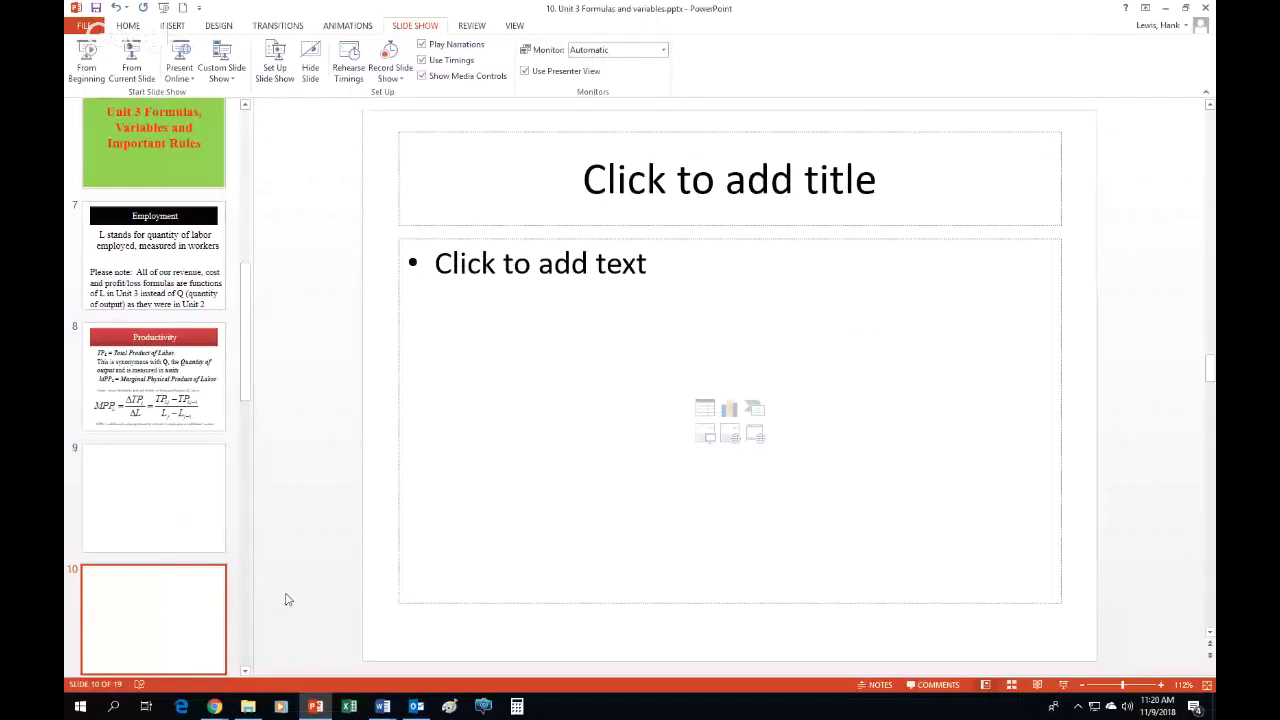
{"action": "key", "text": "Delete"}
{"action": "key", "text": "Delete"}
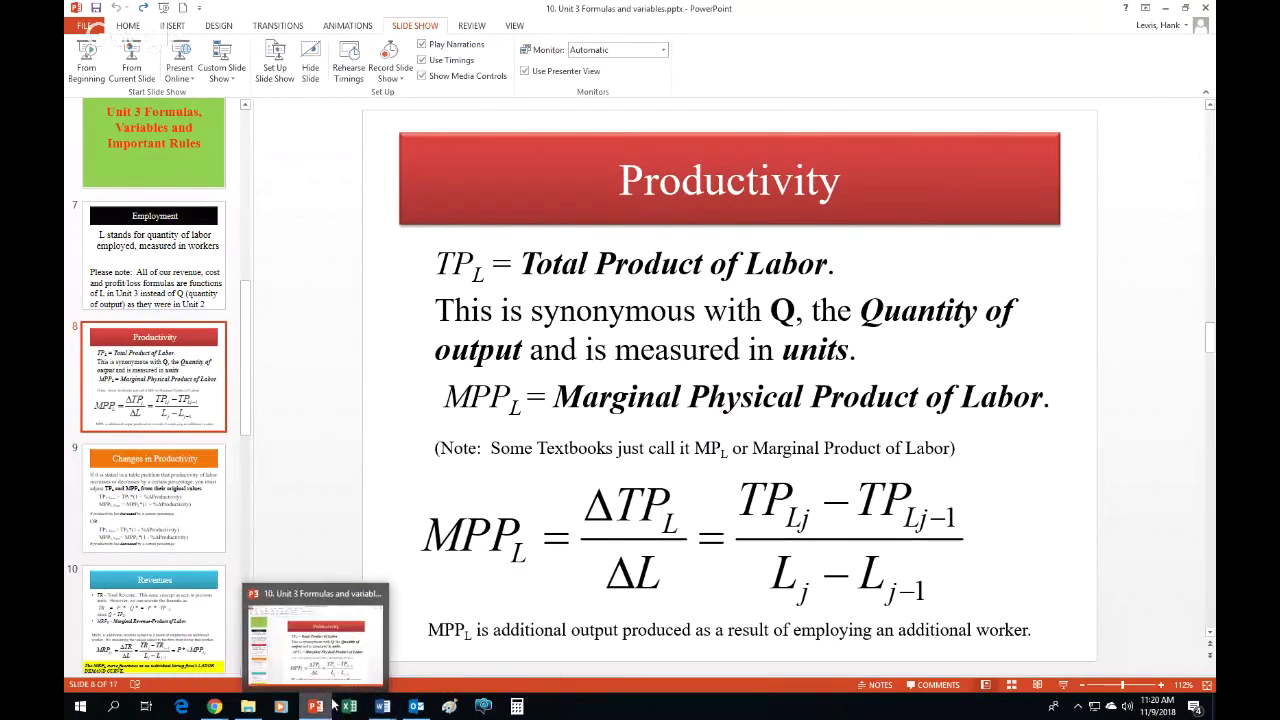
Back in the Labor Table, enter 40 units as the 3-worker MPPL in a visible text colour.
{"action": "mouse_move", "coordinate": [382, 706]}
{"action": "left_click", "coordinate": [378, 636]}
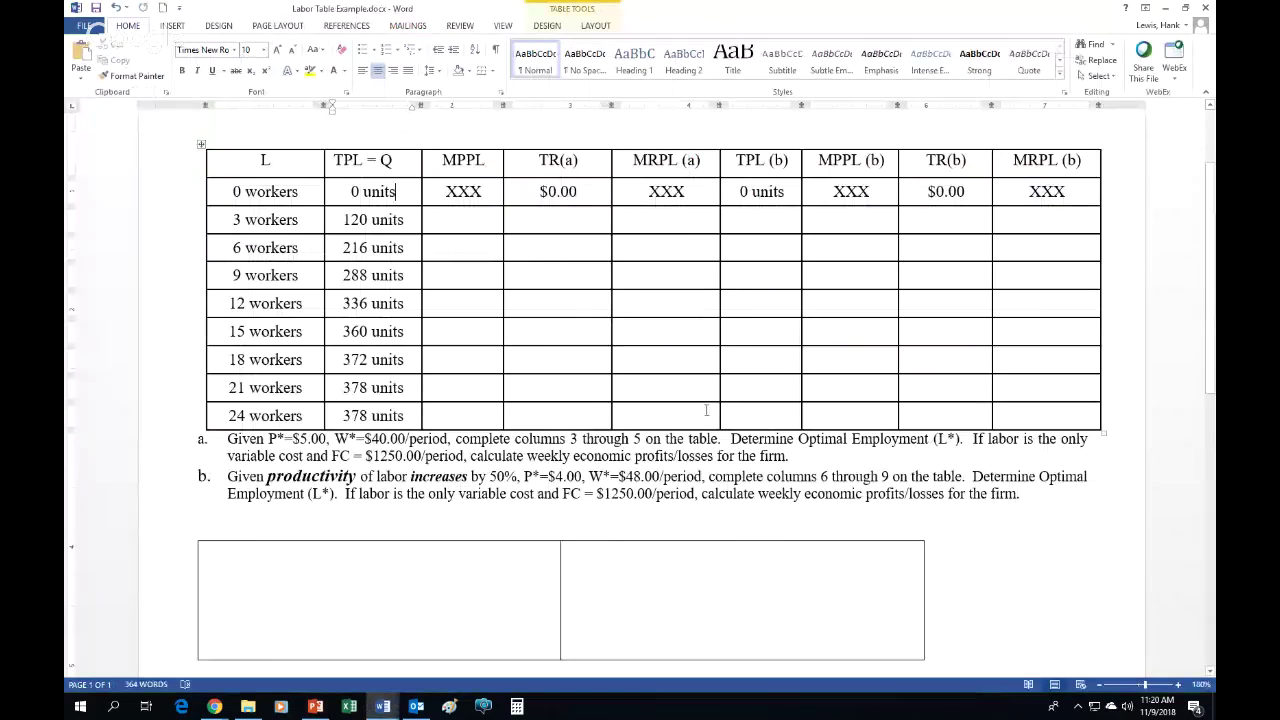
{"action": "left_click_drag", "start_coordinate": [419, 221], "coordinate": [252, 192]}
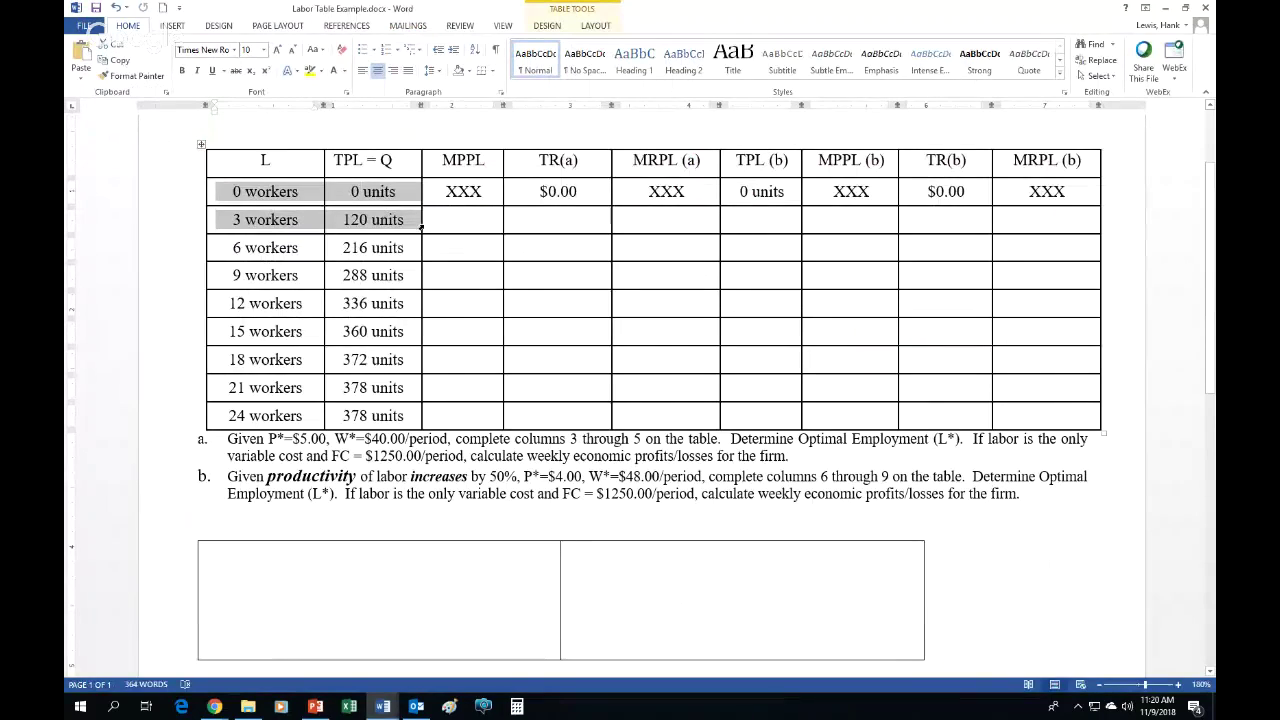
{"action": "left_click", "coordinate": [437, 222]}
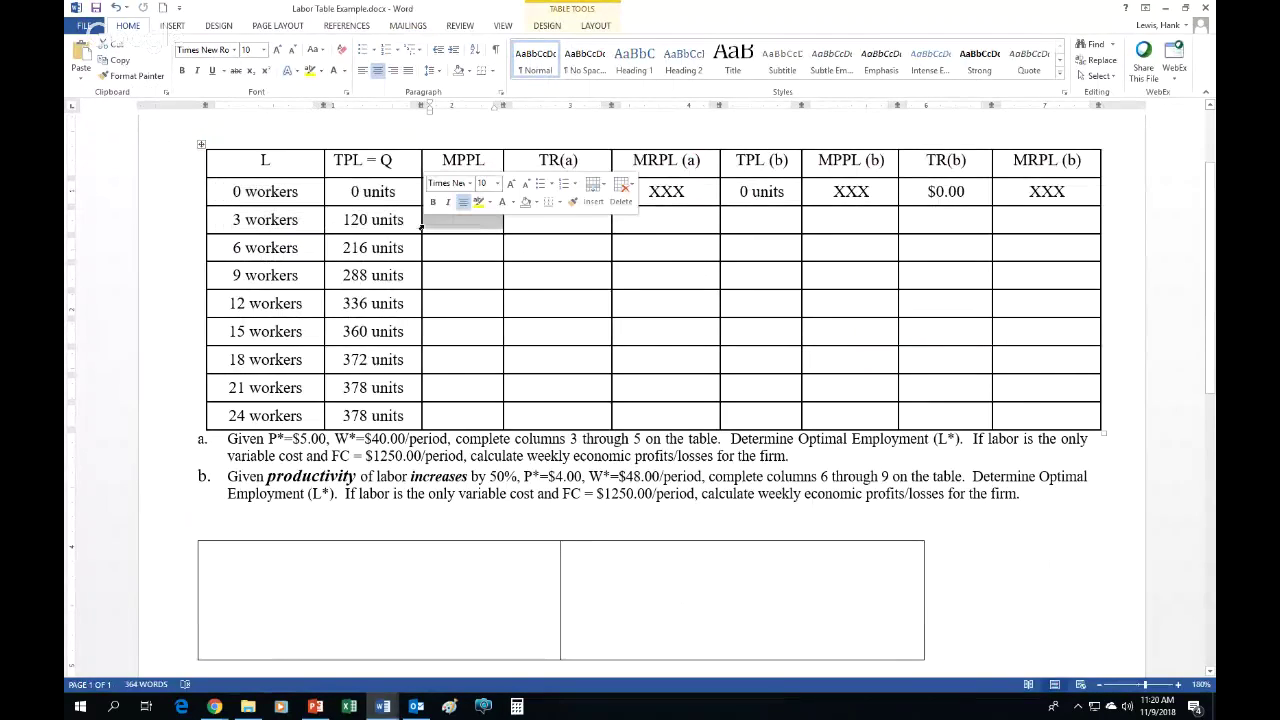
{"action": "left_click", "coordinate": [511, 205]}
{"action": "left_click", "coordinate": [517, 219]}
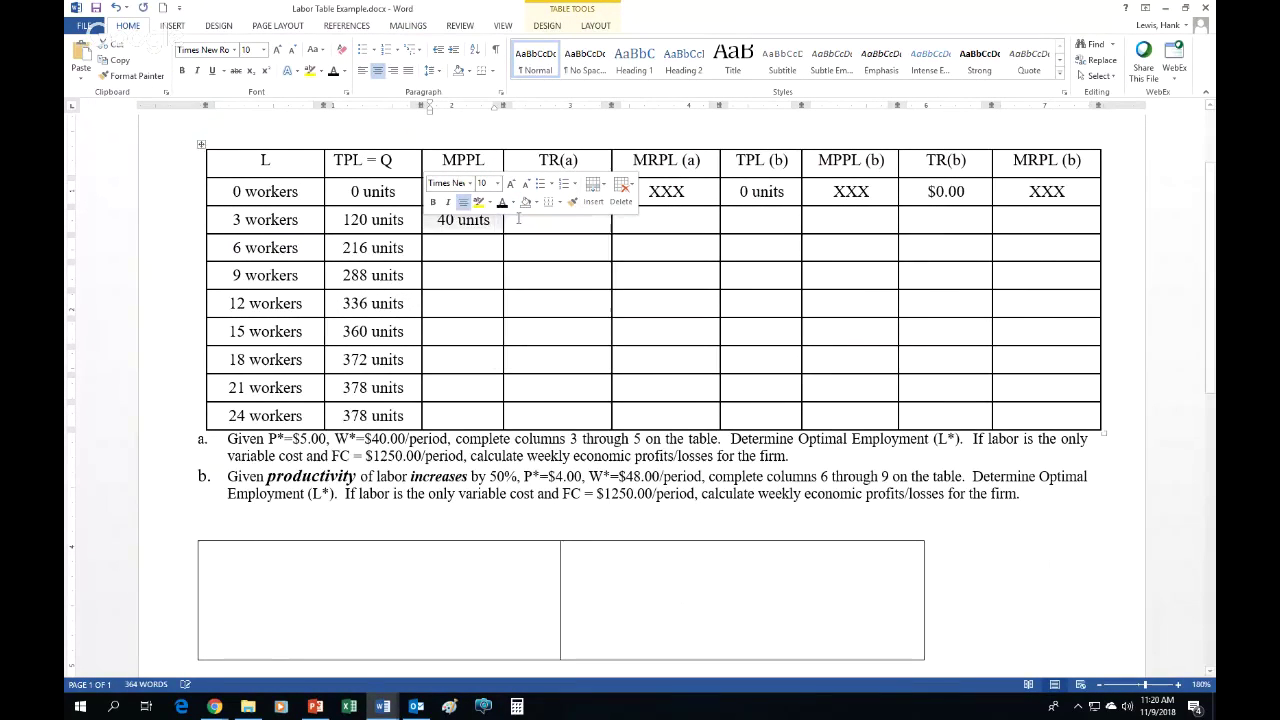
{"action": "left_click", "coordinate": [405, 250]}
Fill MPPL with 32 and 24 units, then paste 16, 8, 4, 2 and 0 units.
{"action": "left_click_drag", "start_coordinate": [410, 250], "coordinate": [250, 226]}
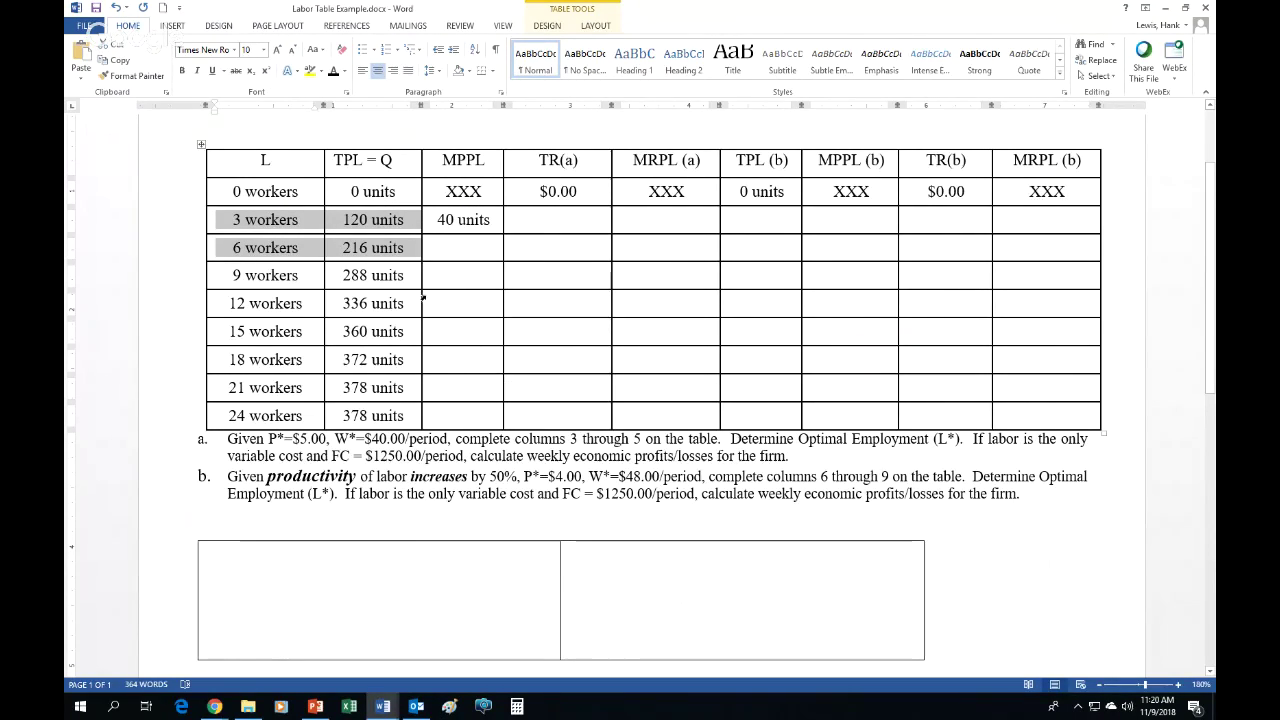
{"action": "left_click", "coordinate": [421, 256]}
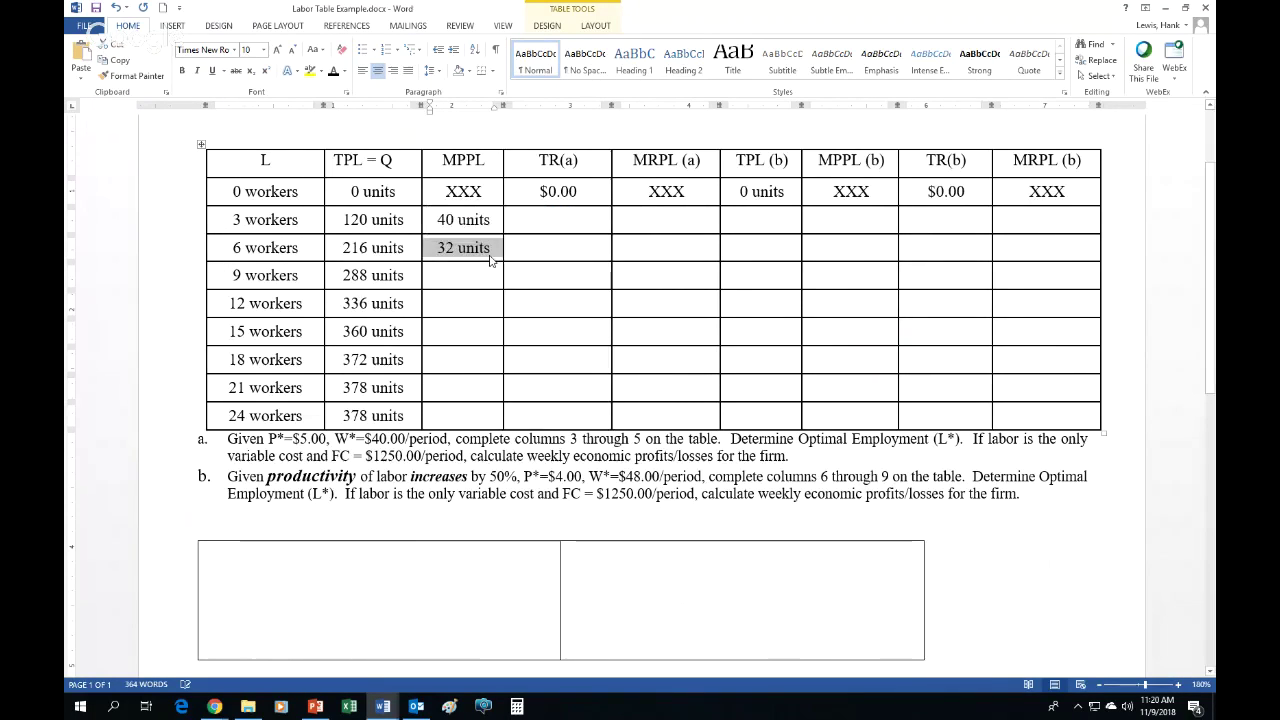
{"action": "left_click", "coordinate": [491, 256]}
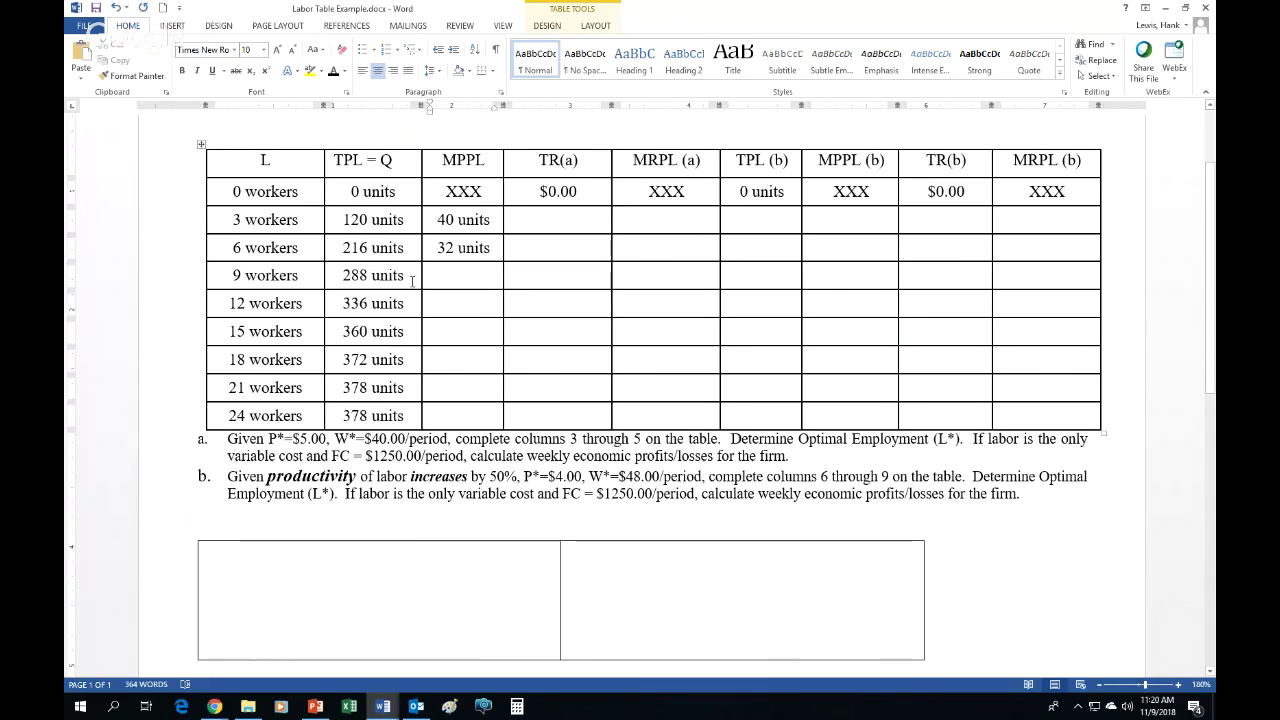
{"action": "left_click_drag", "start_coordinate": [400, 276], "coordinate": [267, 258]}
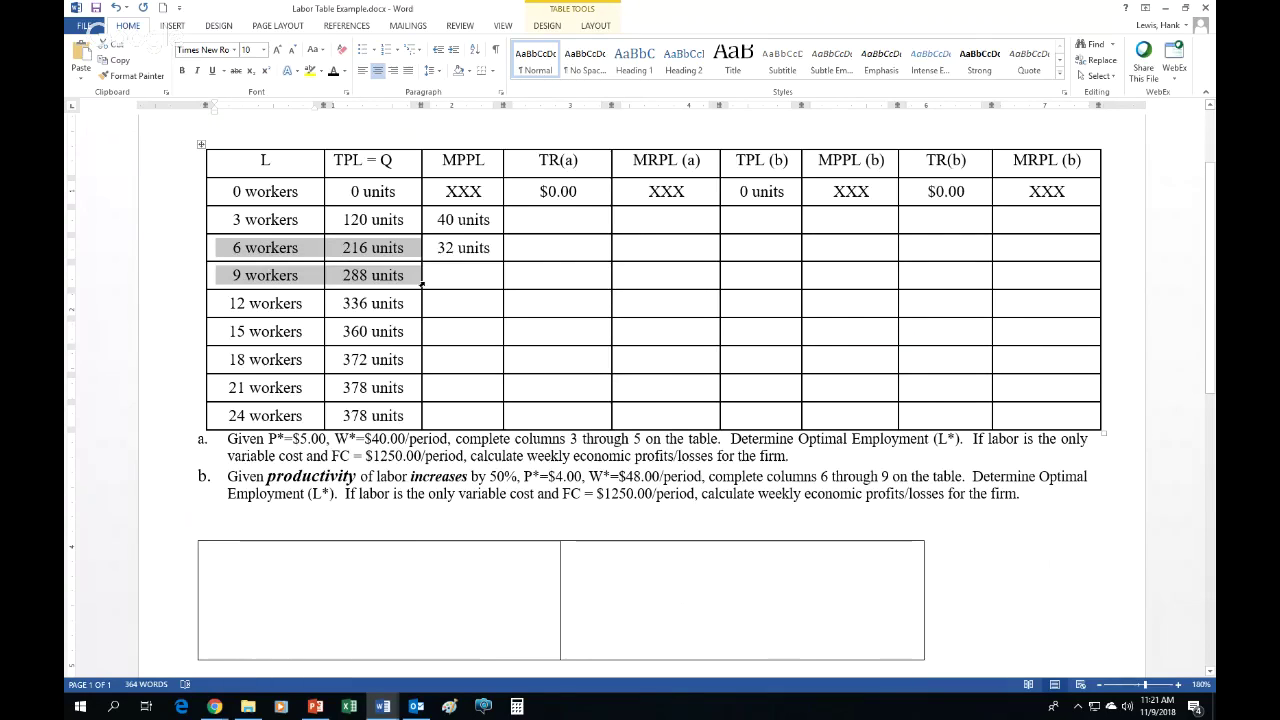
{"action": "left_click", "coordinate": [455, 276]}
{"action": "type", "text": "24 units"}
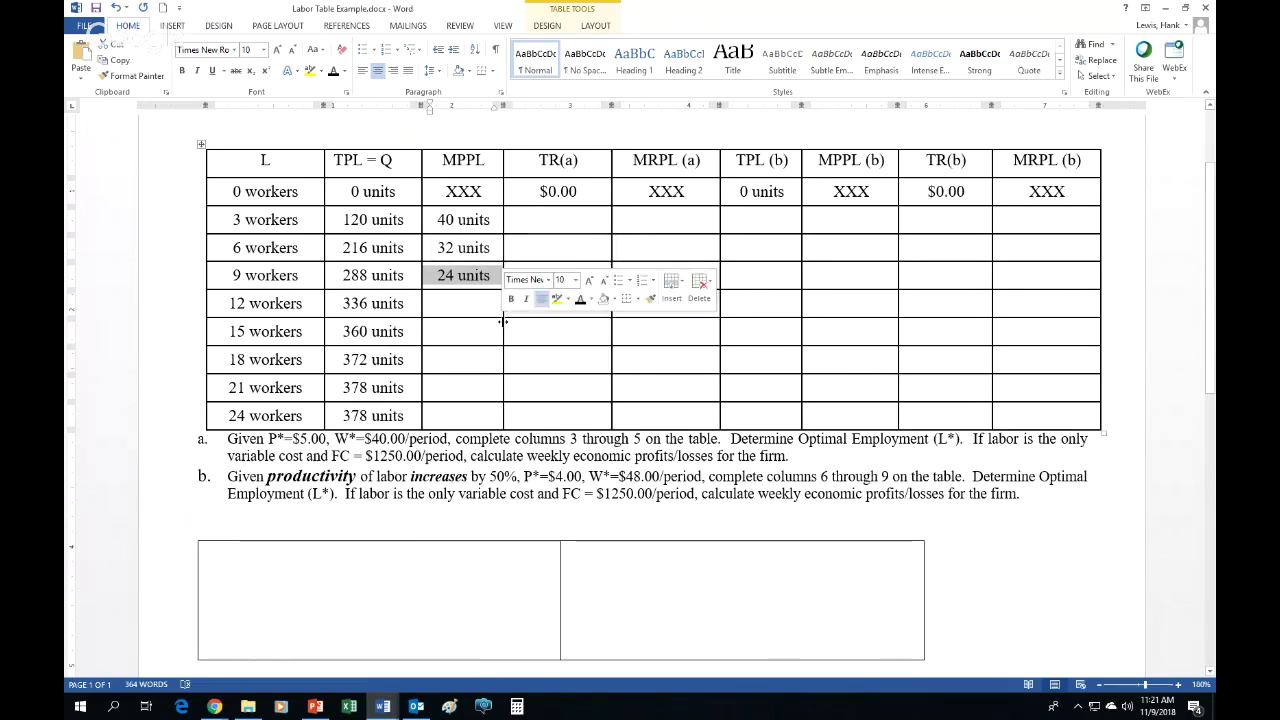
{"action": "mouse_move", "coordinate": [450, 300]}
{"action": "left_mouse_down"}
{"action": "mouse_move", "coordinate": [460, 387]}
{"action": "mouse_move", "coordinate": [480, 415]}
{"action": "left_mouse_up"}
{"action": "type", "text": "16 units 8 units 4 units 2 units 0 units"}
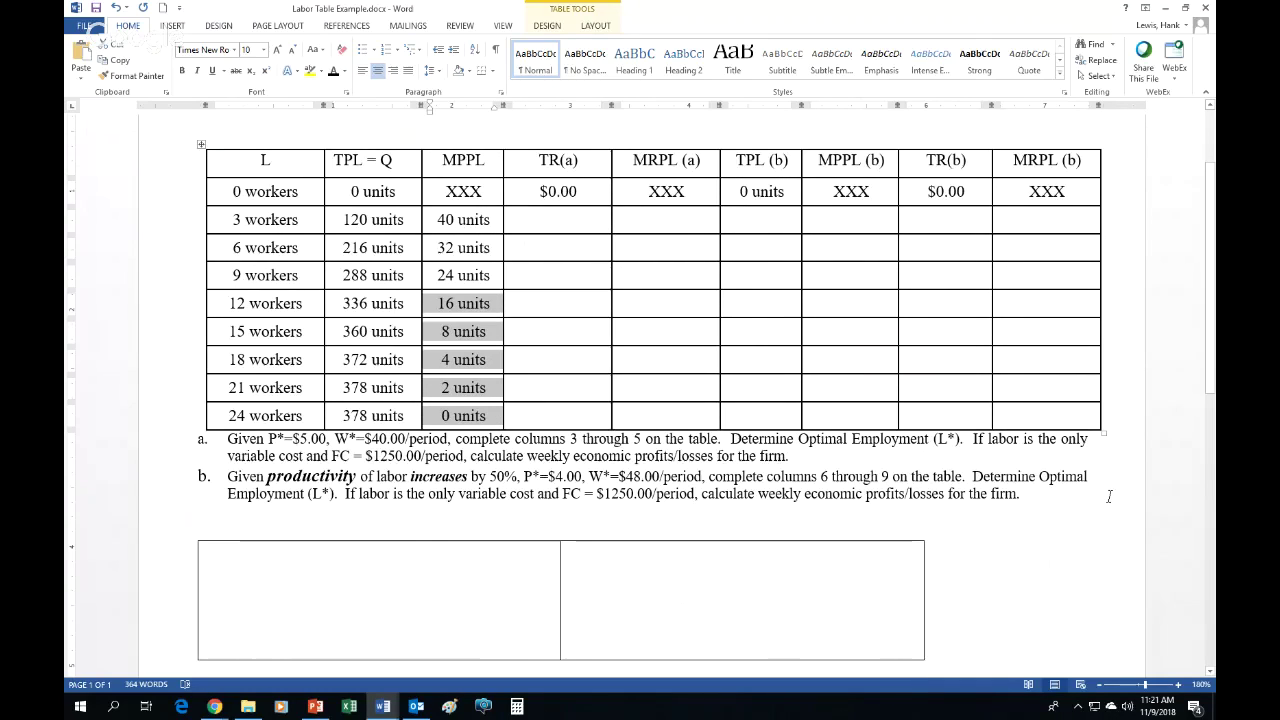
Consult PowerPoint's Revenues slide defining TR = P*·TPL and MRPL = P*×MPPL.
{"action": "left_click_drag", "start_coordinate": [1055, 515], "coordinate": [1071, 530]}
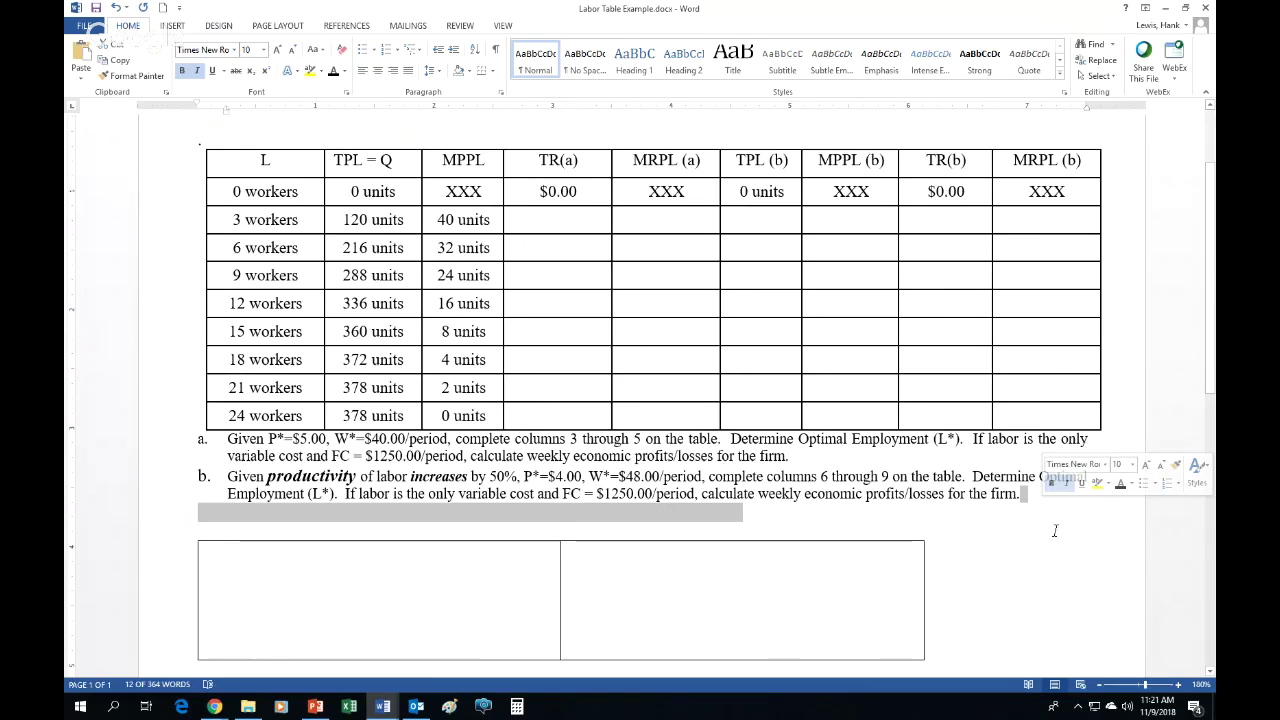
{"action": "left_click", "coordinate": [886, 462]}
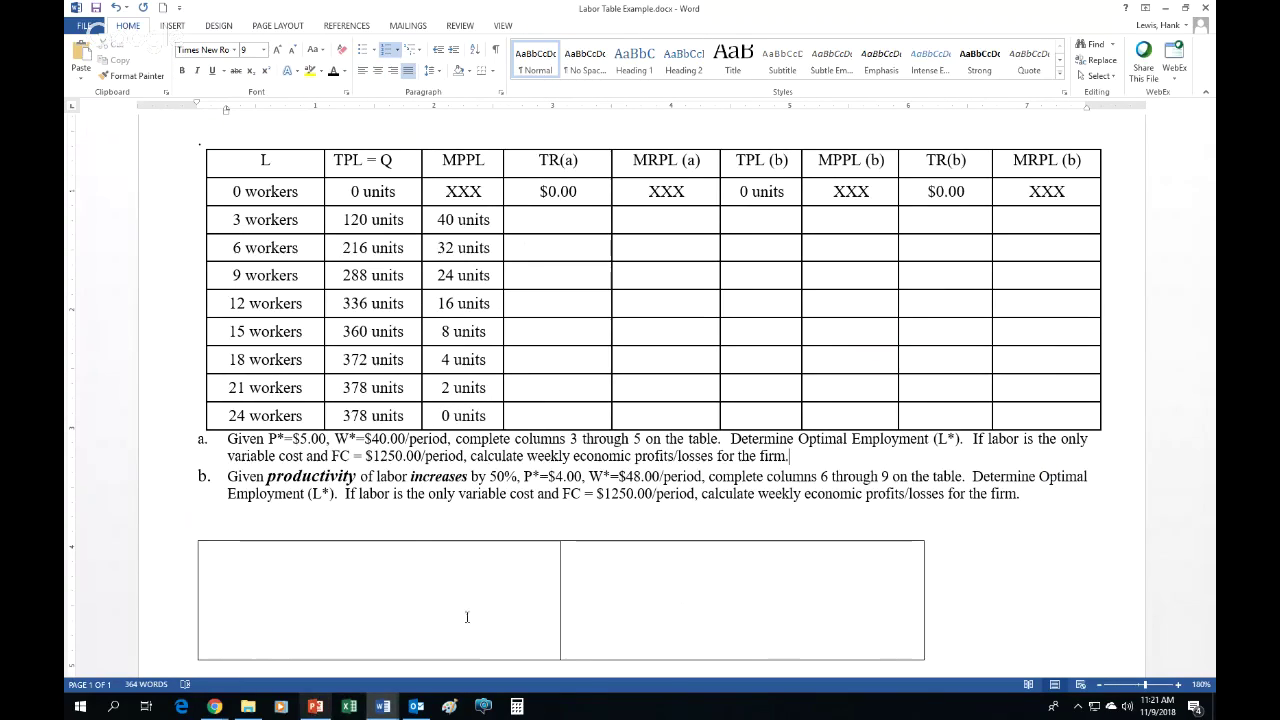
{"action": "left_click", "coordinate": [316, 705]}
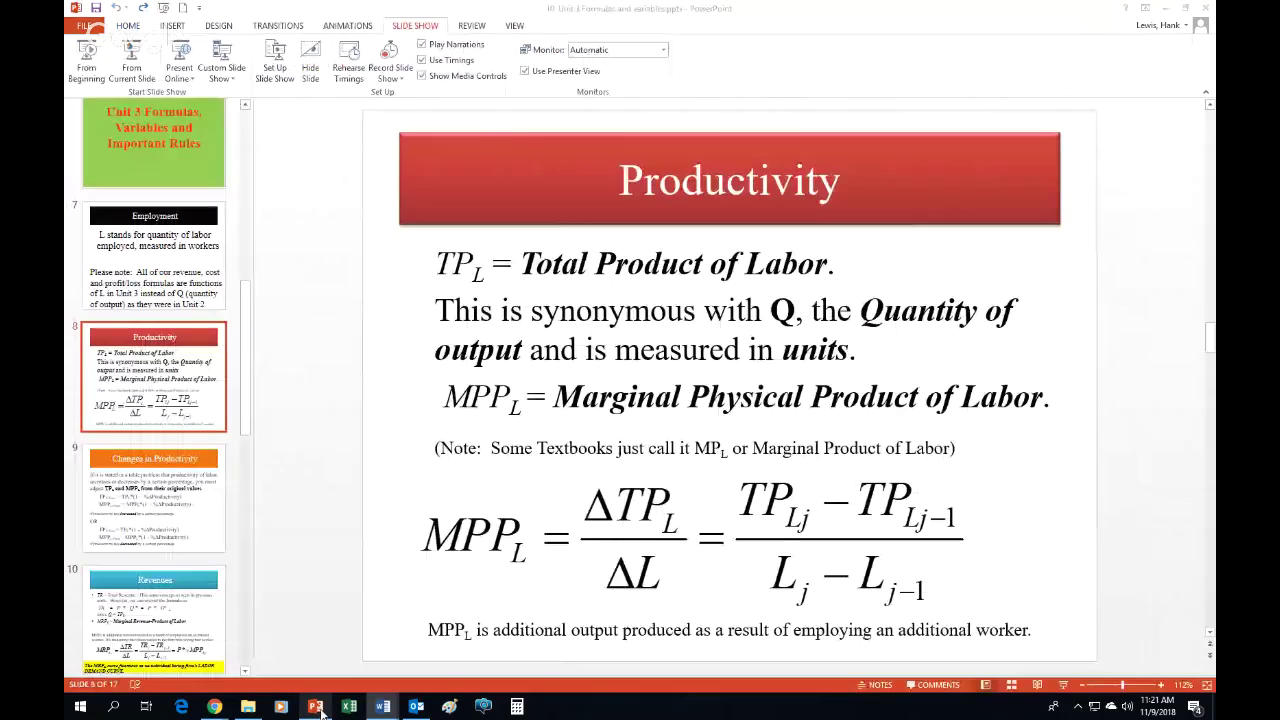
{"action": "left_click", "coordinate": [204, 639]}
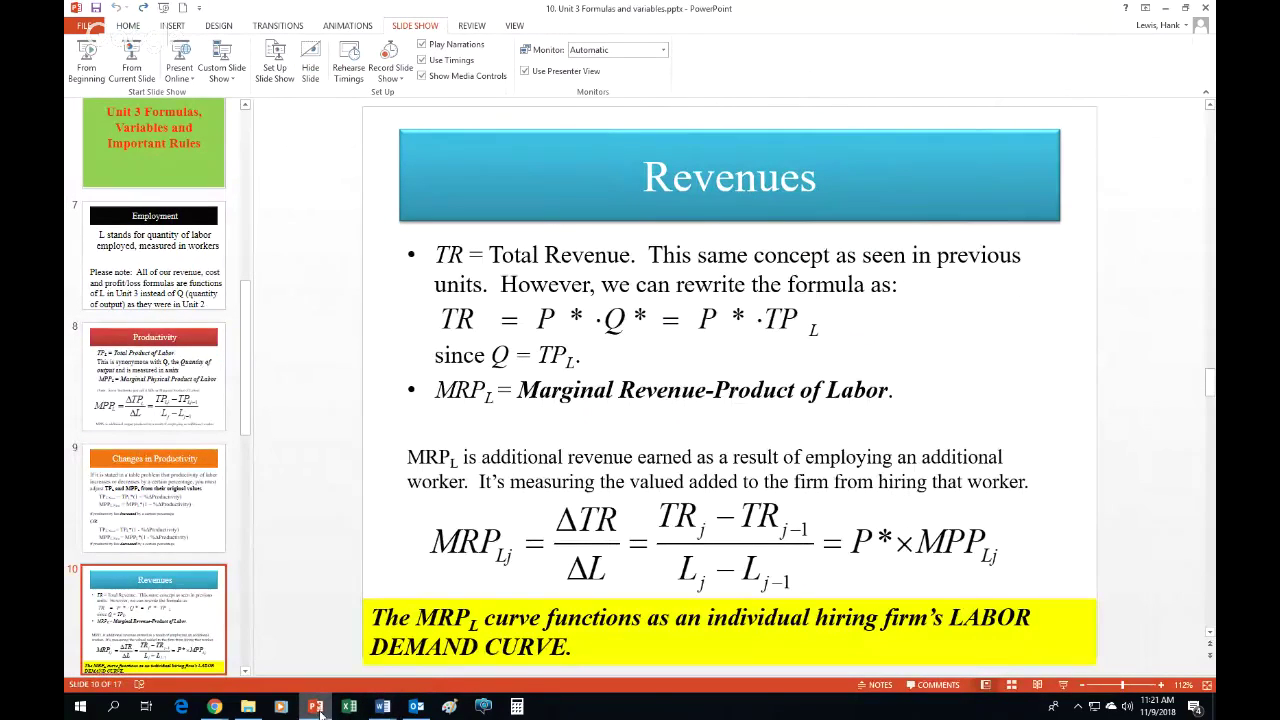
Back in Word, review part a and the TPL = Q column from 0 to 378 units.
{"action": "mouse_move", "coordinate": [318, 710]}
{"action": "left_click", "coordinate": [382, 706]}
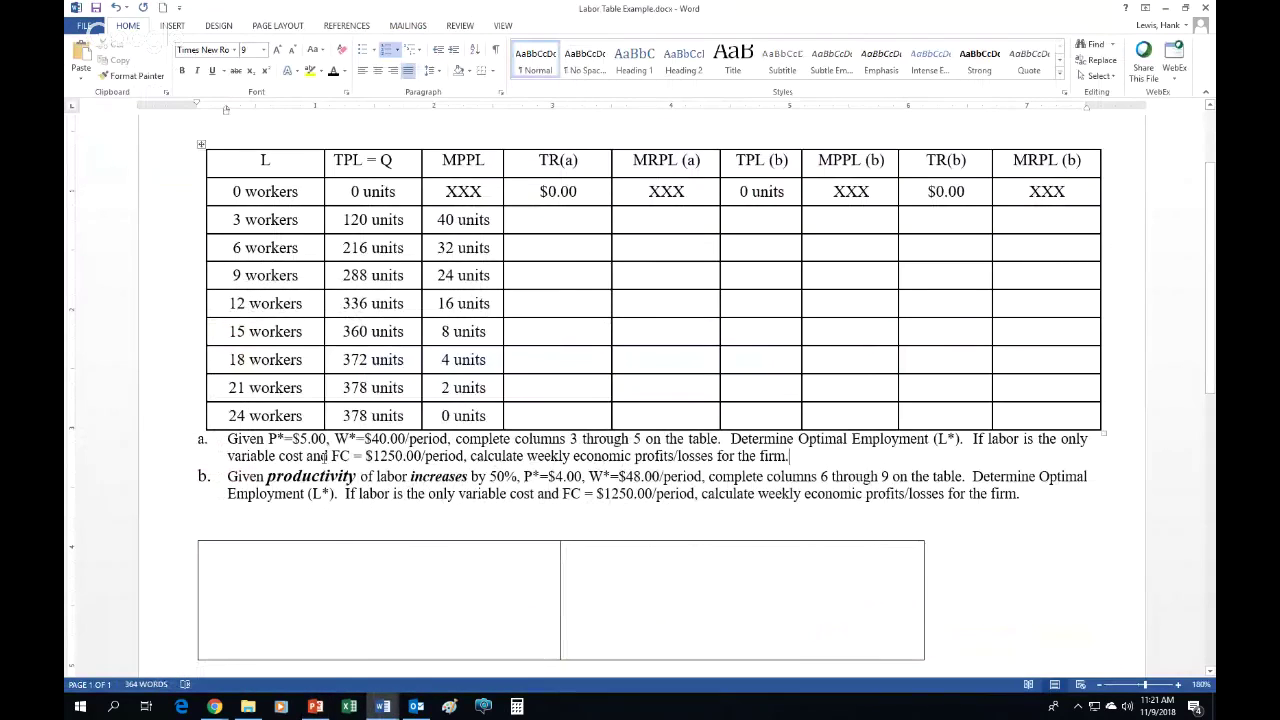
{"action": "left_click_drag", "start_coordinate": [228, 440], "coordinate": [331, 440]}
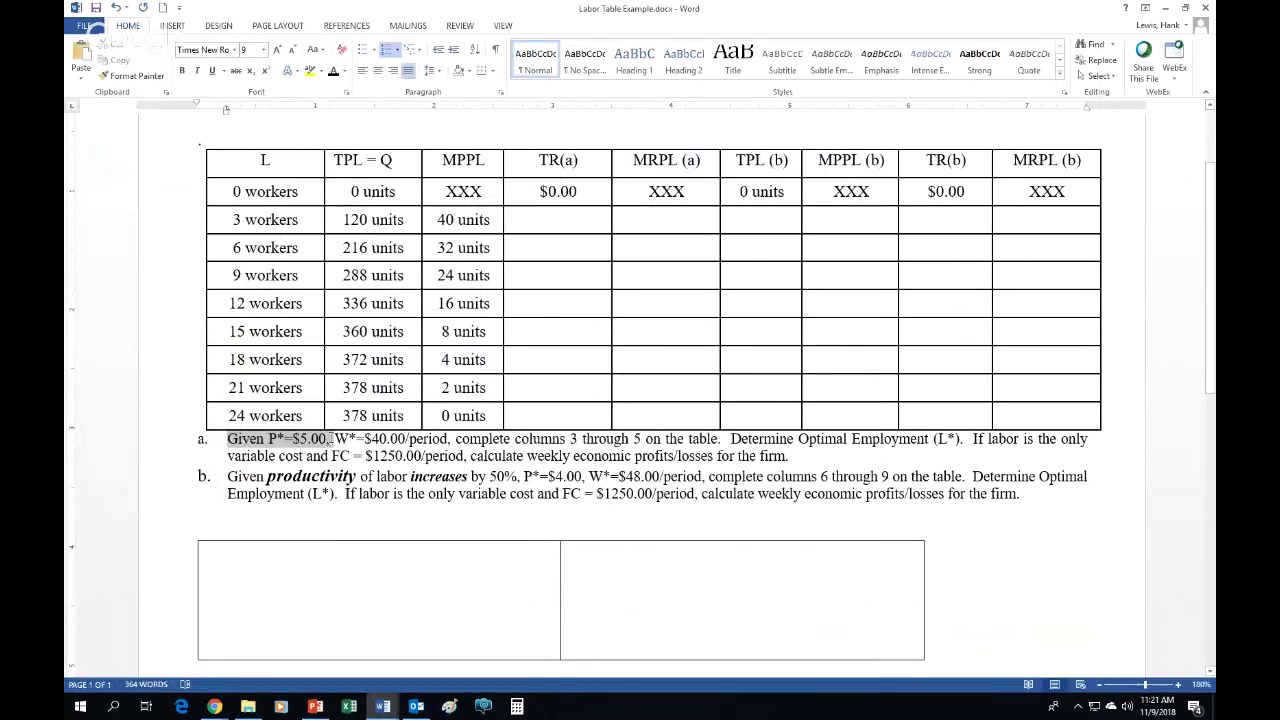
{"action": "left_click", "coordinate": [352, 191]}
{"action": "left_click_drag", "start_coordinate": [353, 203], "coordinate": [397, 413]}
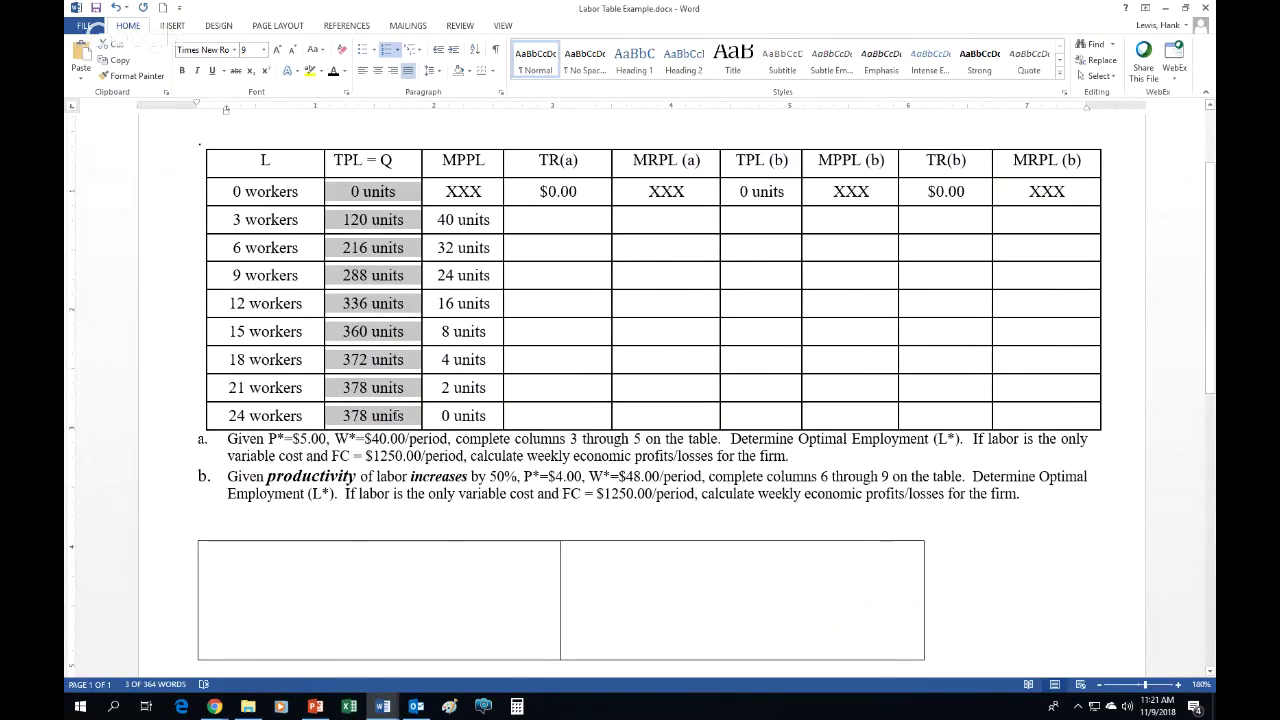
{"action": "left_click", "coordinate": [404, 415]}
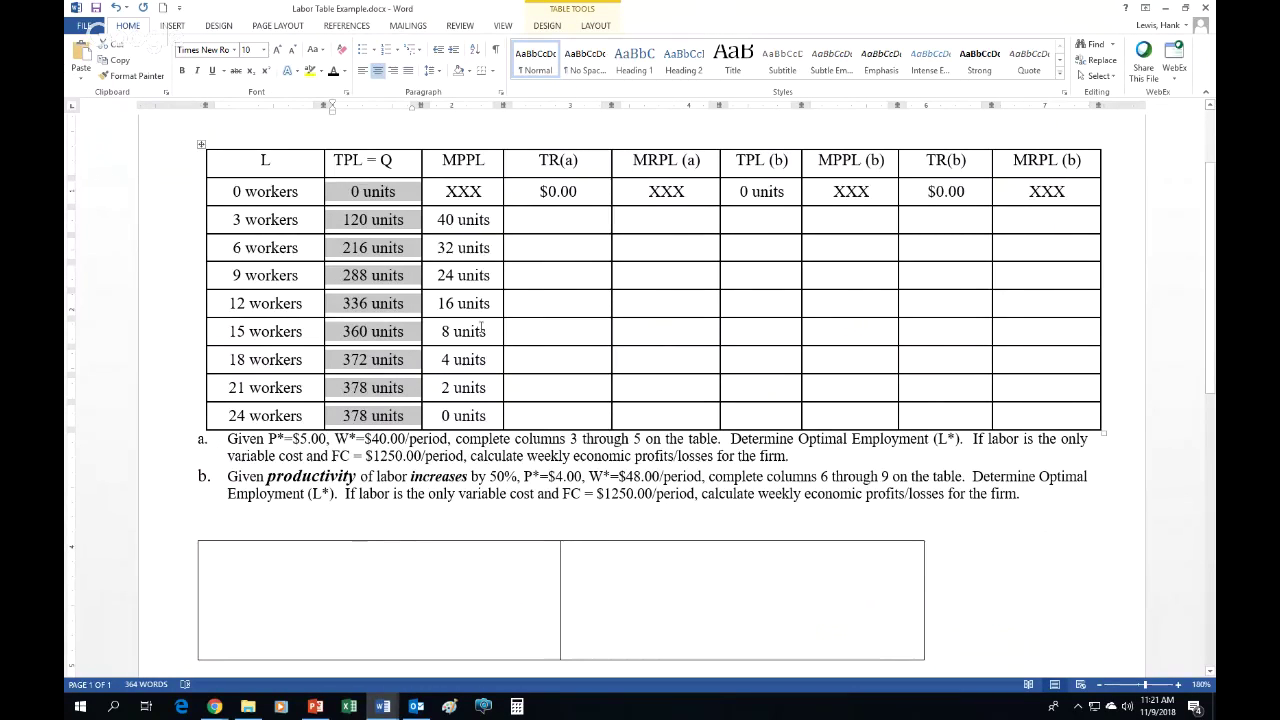
Paste TR(a) revenues of $600.00 for 3 workers and $1,080.00 for 6 workers.
{"action": "left_click", "coordinate": [603, 191]}
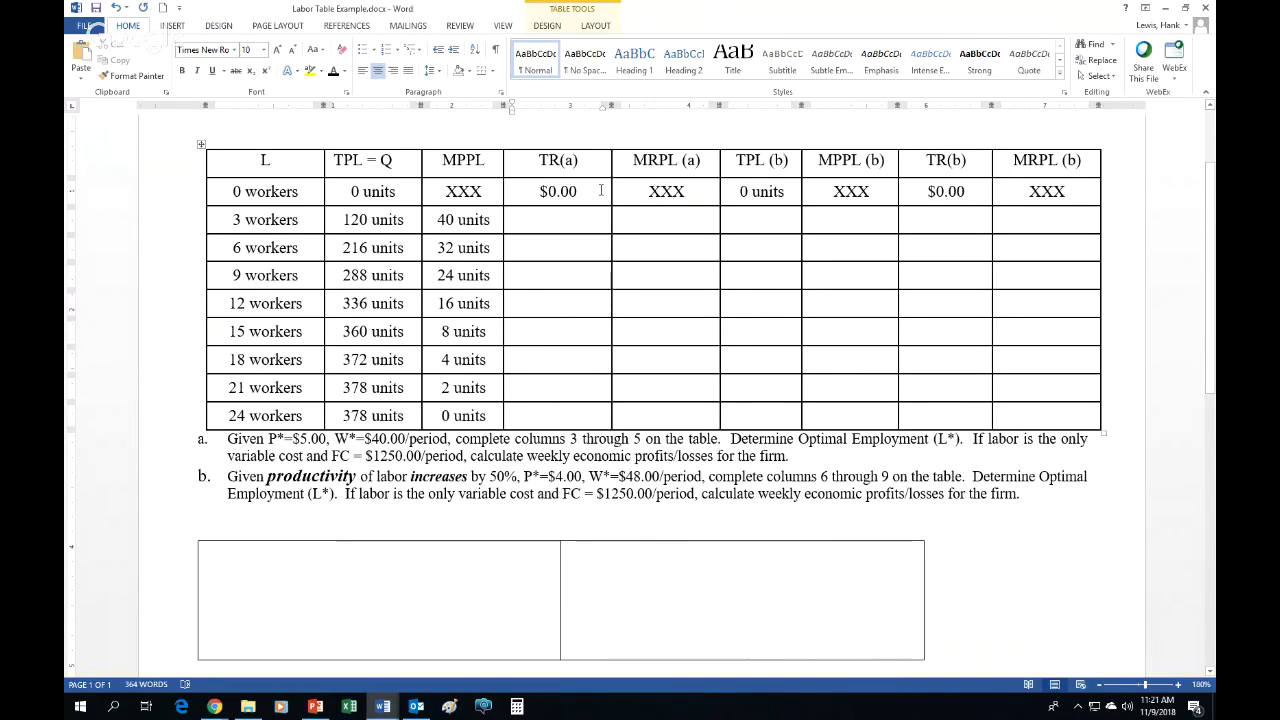
{"action": "left_click", "coordinate": [405, 221]}
{"action": "left_click", "coordinate": [507, 222]}
{"action": "type", "text": "$ 600.00"}
{"action": "left_click", "coordinate": [605, 224]}
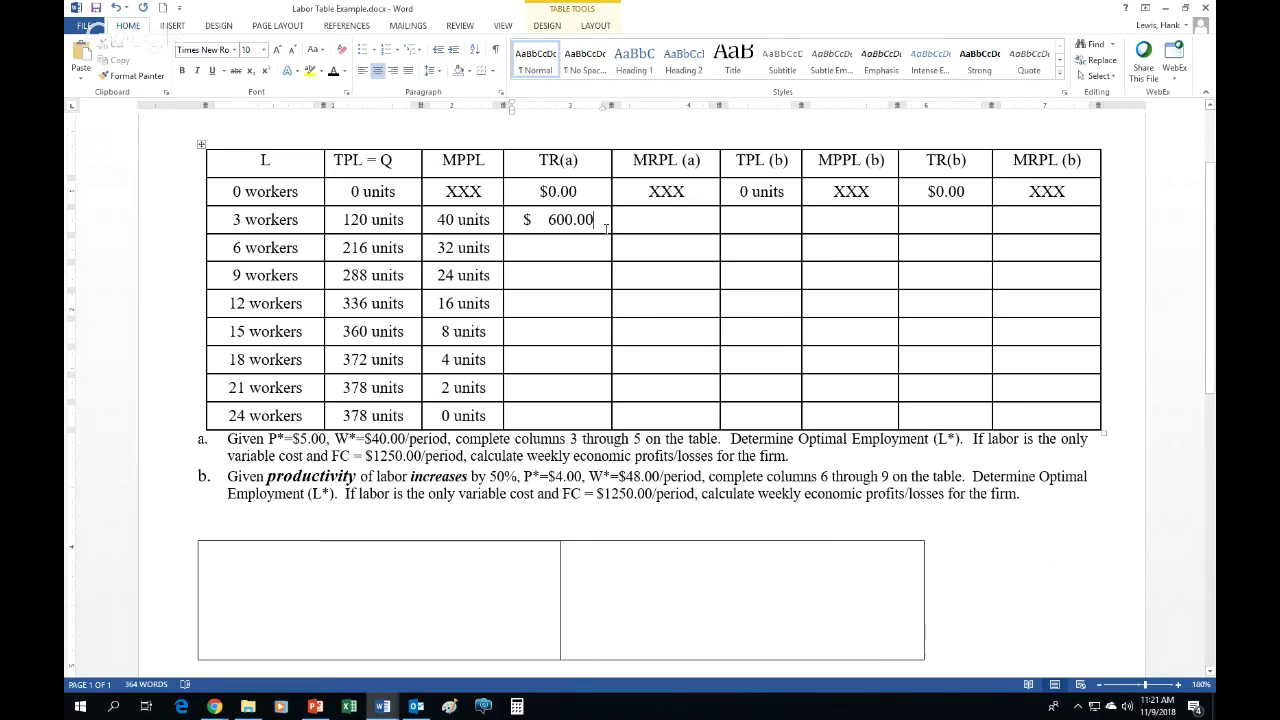
{"action": "left_click_drag", "start_coordinate": [406, 248], "coordinate": [354, 253]}
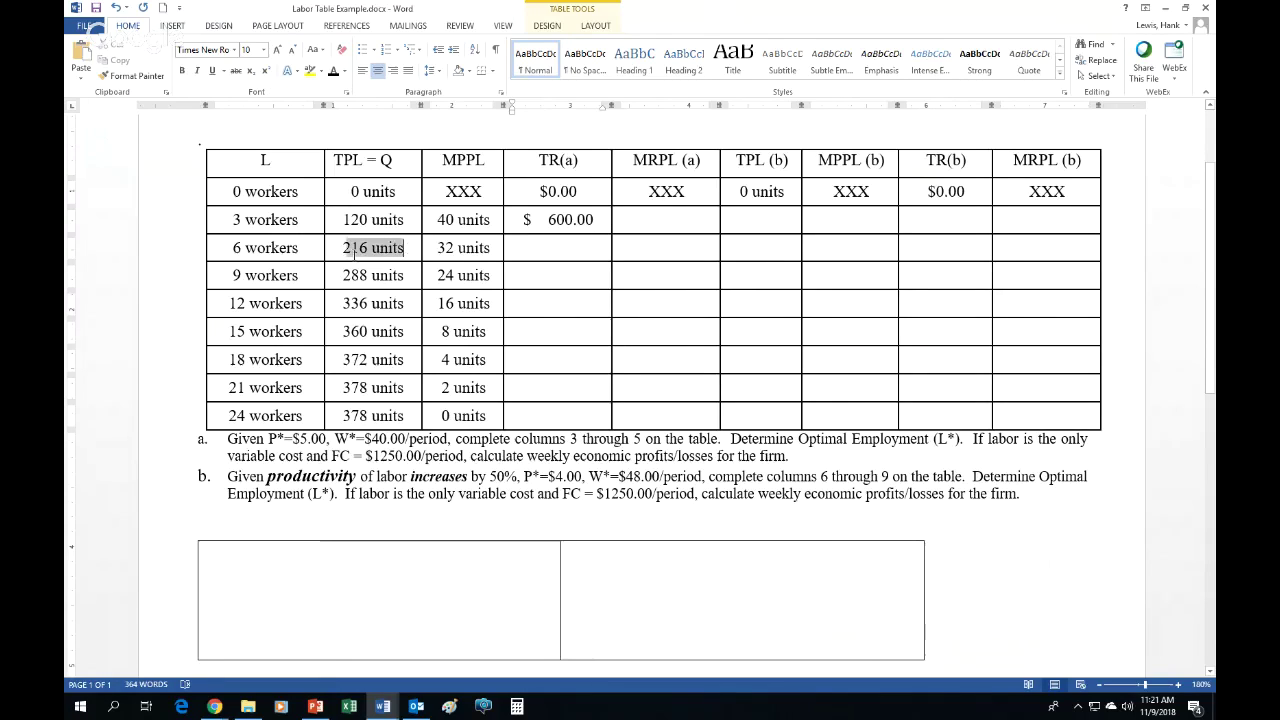
{"action": "left_click", "coordinate": [508, 250]}
{"action": "type", "text": "$ 600.00 $ 1,080.00"}
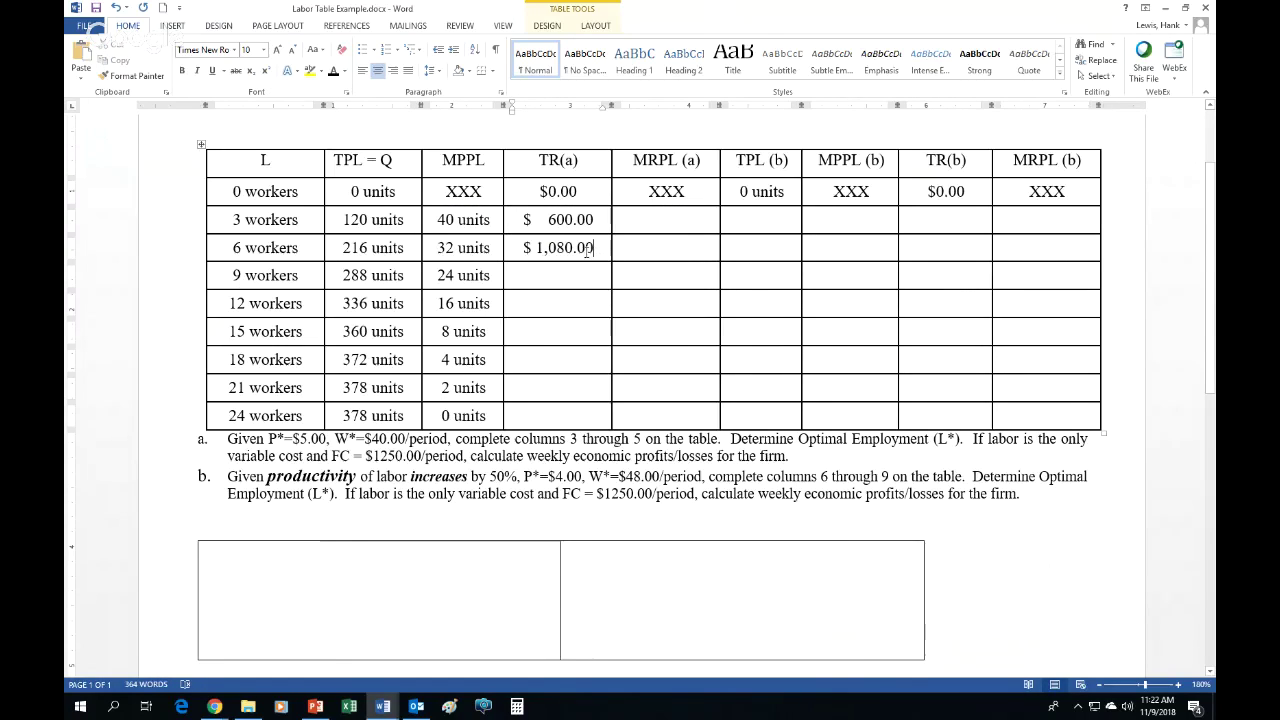
Paste $1,440.00 for 9 workers and fill remaining TR(a) cells up to $1,890.00.
{"action": "left_click_drag", "start_coordinate": [359, 200], "coordinate": [360, 165]}
{"action": "left_click", "coordinate": [368, 275]}
{"action": "left_click", "coordinate": [373, 359]}
{"action": "right_click", "coordinate": [506, 283]}
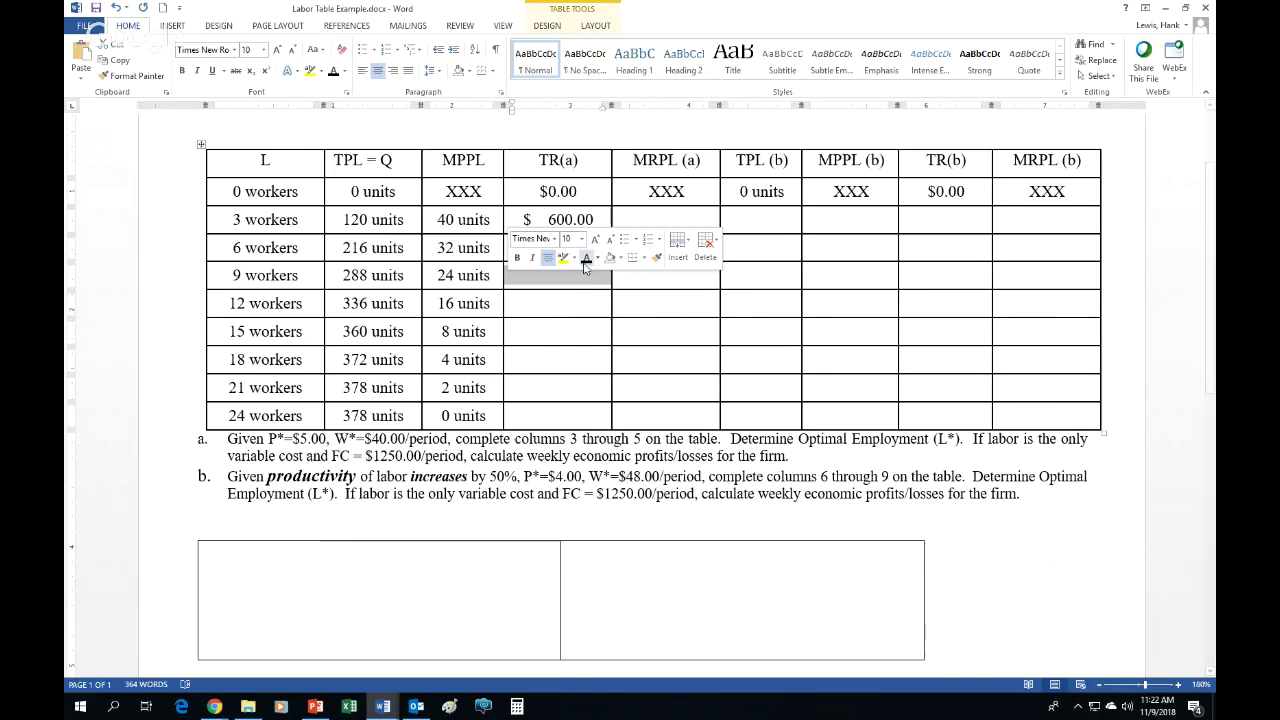
{"action": "type", "text": "$ 1,440.00"}
{"action": "left_click_drag", "start_coordinate": [524, 276], "coordinate": [575, 415]}
{"action": "type", "text": "$ 1,440.00 $ 1,680.00 $ 1,800.00 $ 1,860.00 $ 1,890.00 $ 1,890.00"}
{"action": "left_click", "coordinate": [535, 358]}
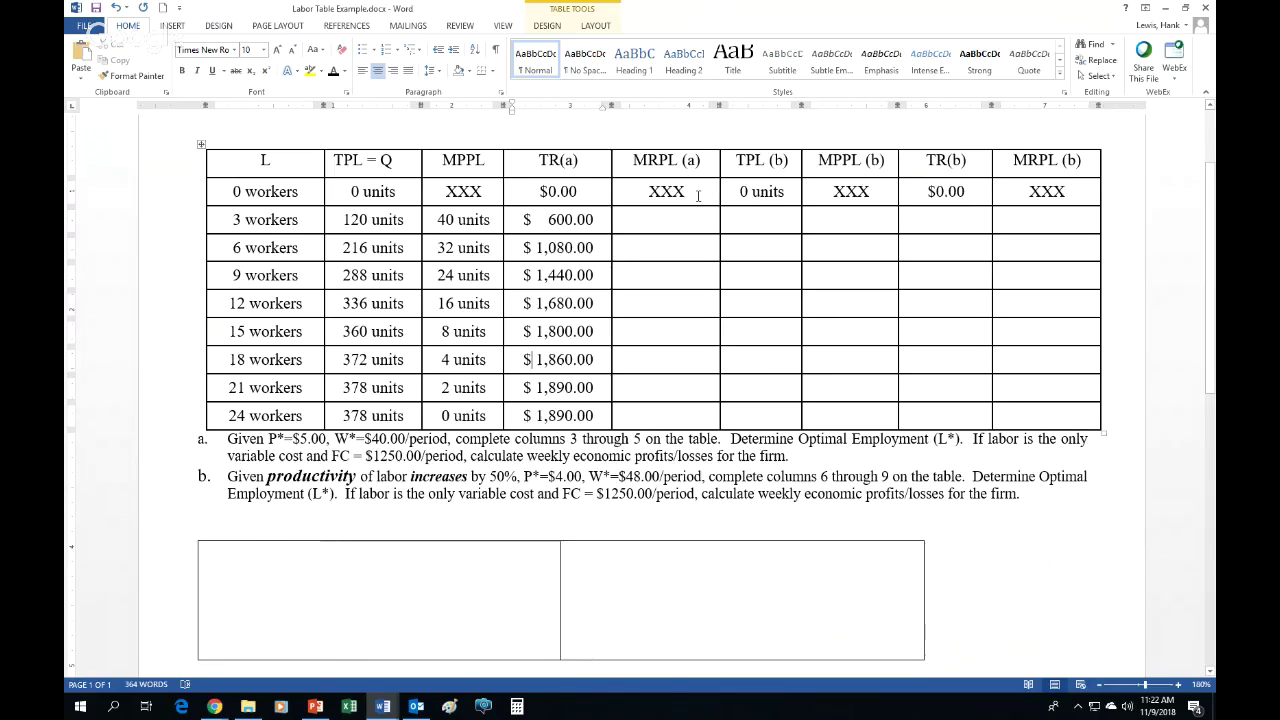
{"action": "left_click", "coordinate": [317, 705]}
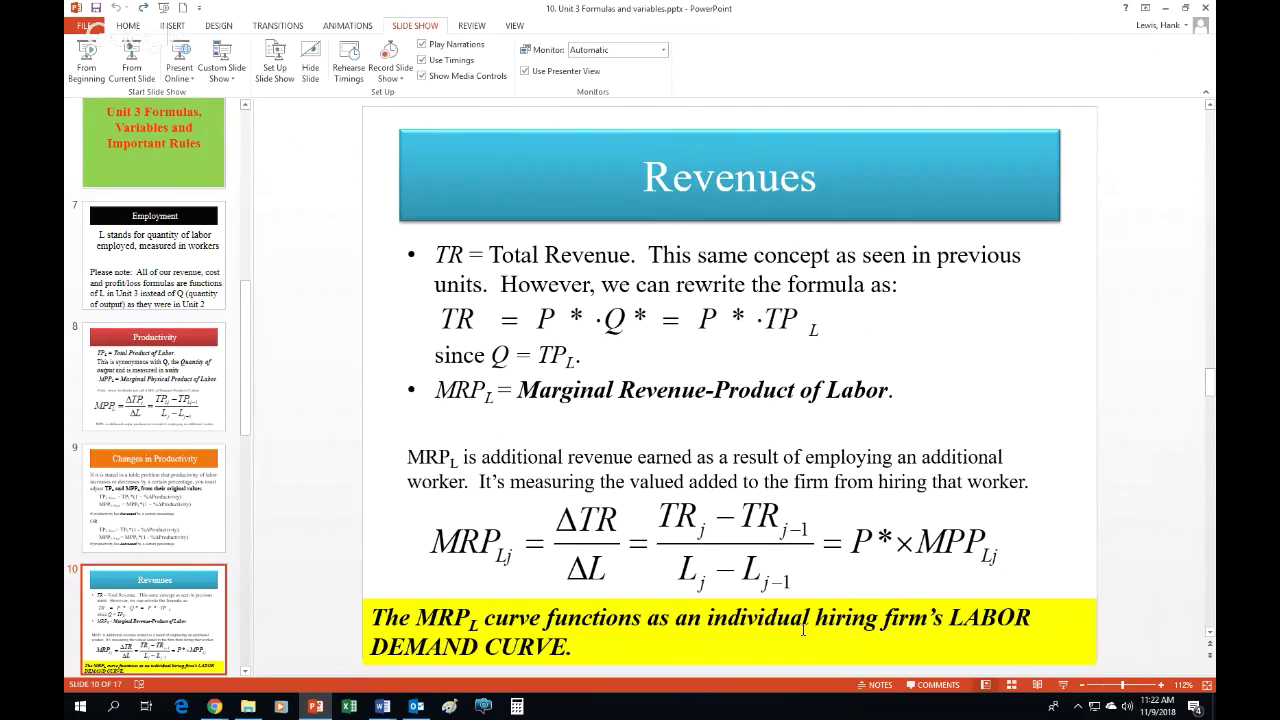
{"action": "left_click", "coordinate": [386, 707]}
{"action": "left_click", "coordinate": [370, 678]}
{"action": "left_click_drag", "start_coordinate": [455, 205], "coordinate": [464, 412]}
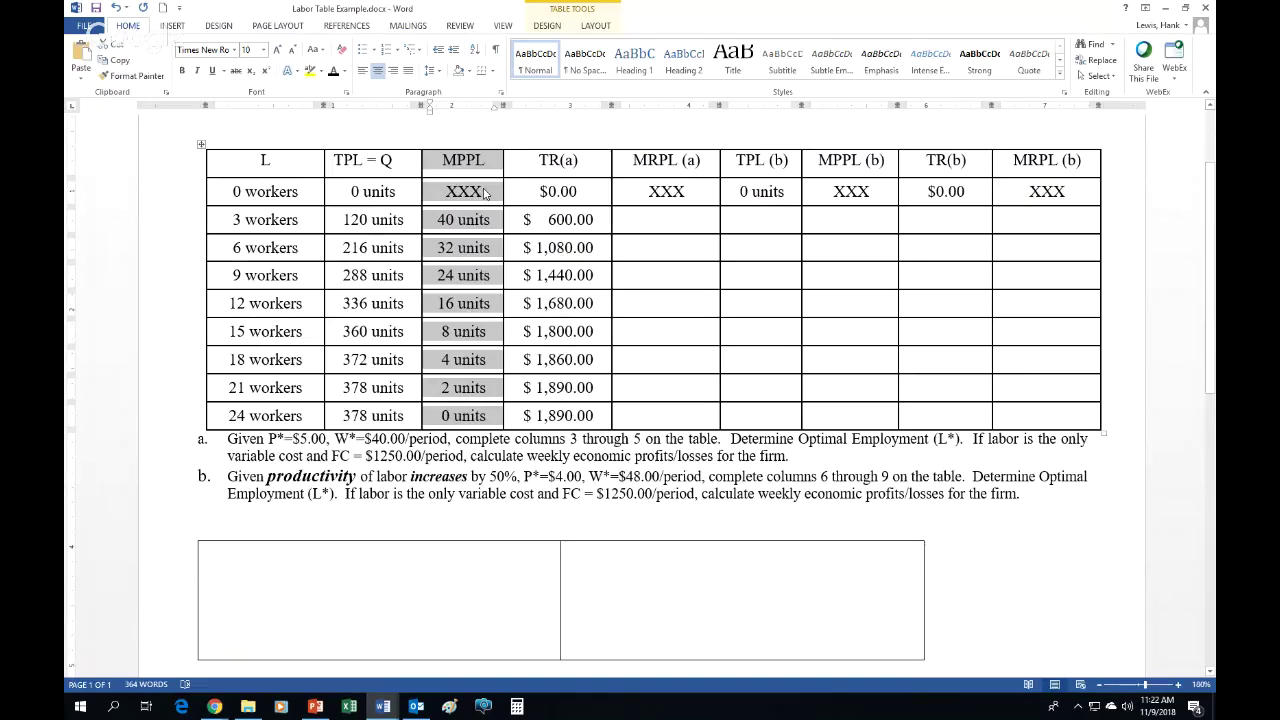
Paste MRPL (a) values $200.00, $160.00 and $120.00 for 3, 6 and 9 workers.
{"action": "left_click", "coordinate": [707, 187]}
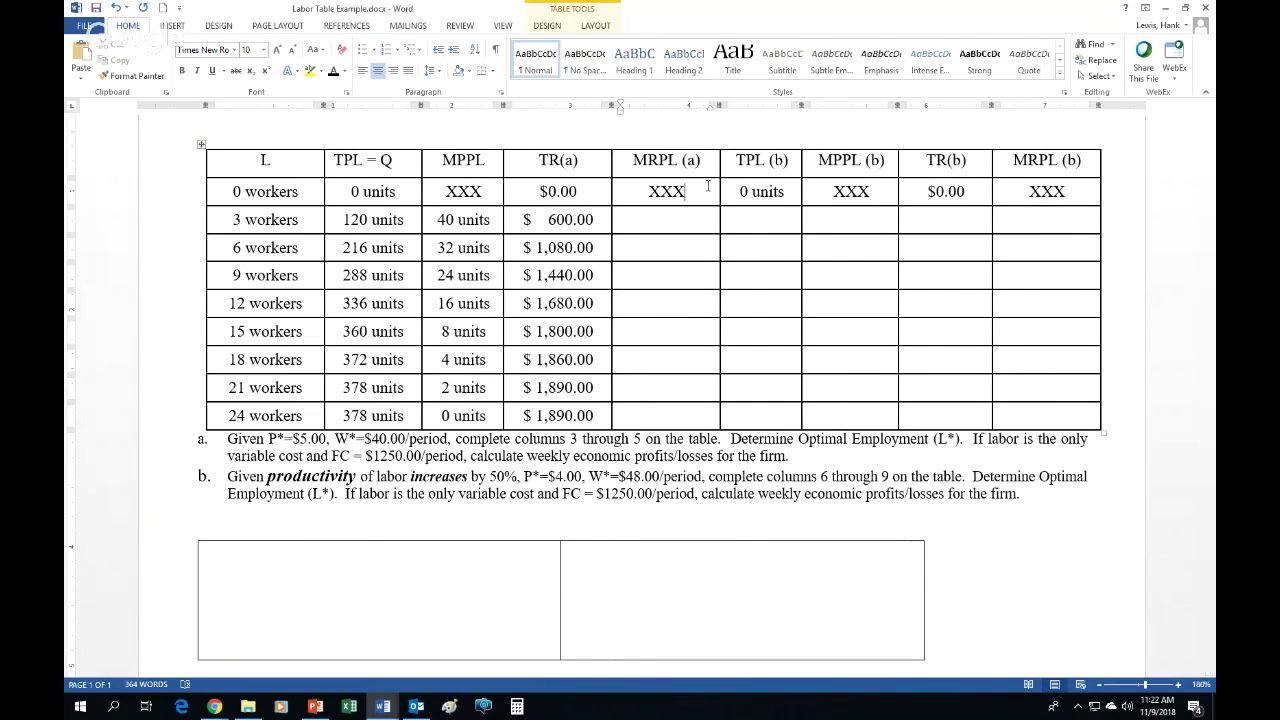
{"action": "left_click", "coordinate": [615, 222]}
{"action": "type", "text": "$ 200.00"}
{"action": "left_click", "coordinate": [493, 252]}
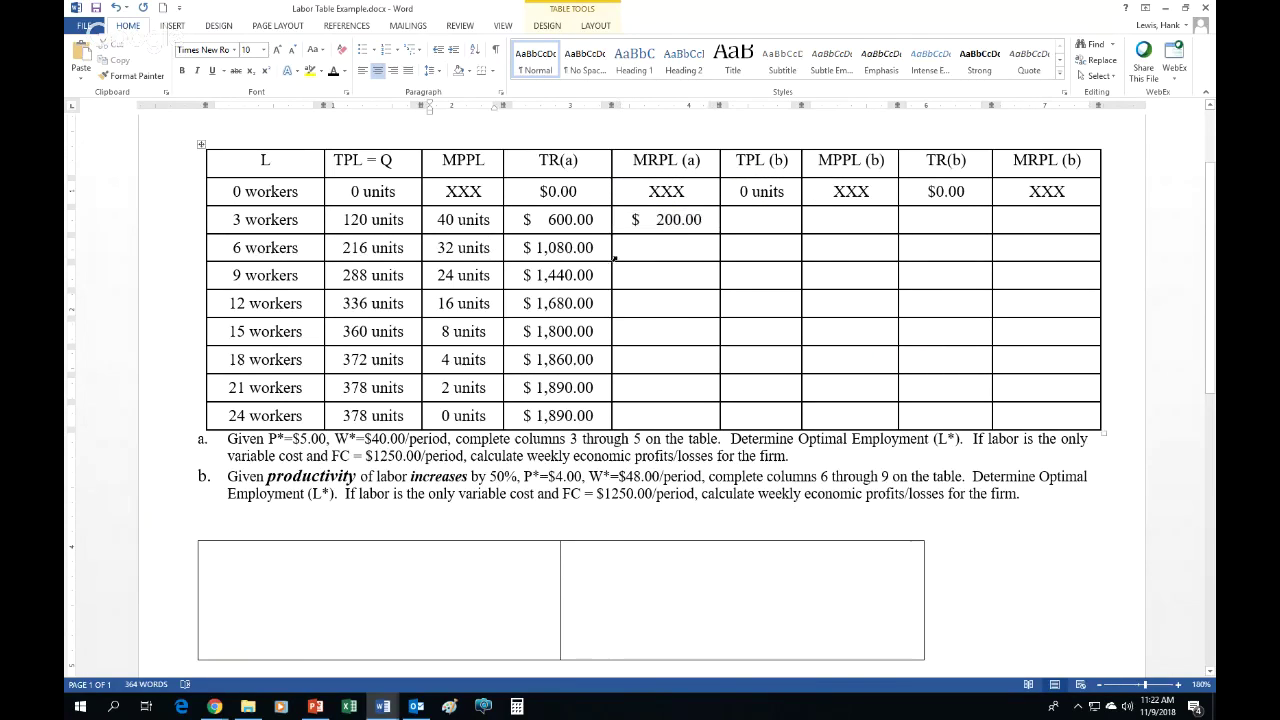
{"action": "left_click", "coordinate": [615, 252]}
{"action": "type", "text": "$ 160.00"}
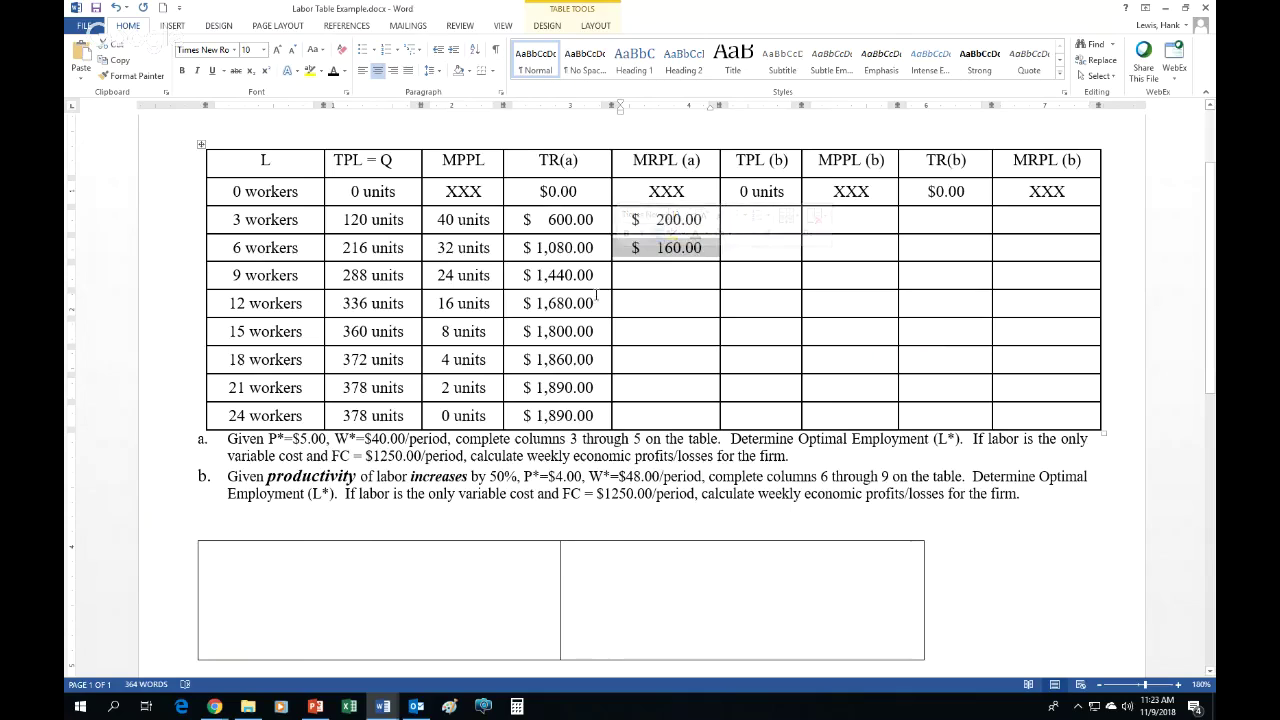
{"action": "left_click", "coordinate": [487, 276]}
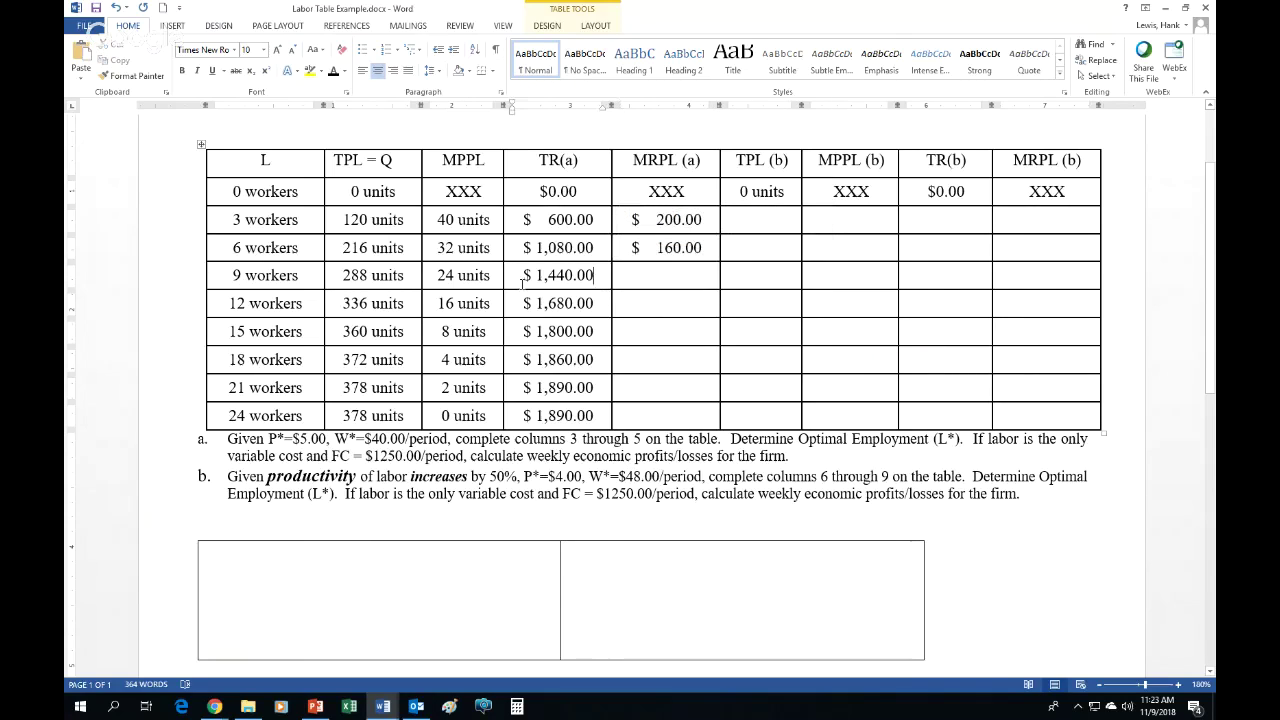
{"action": "left_click", "coordinate": [615, 284]}
{"action": "type", "text": "$ 120.00"}
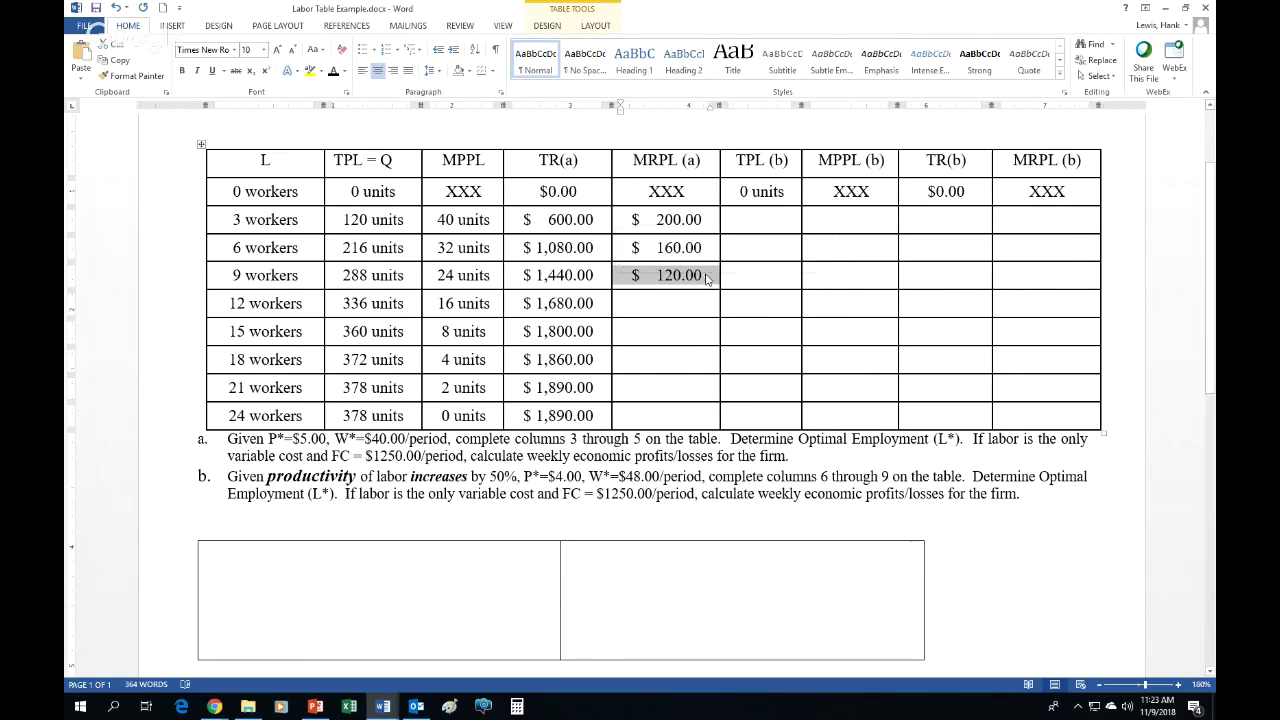
{"action": "left_click", "coordinate": [709, 276]}
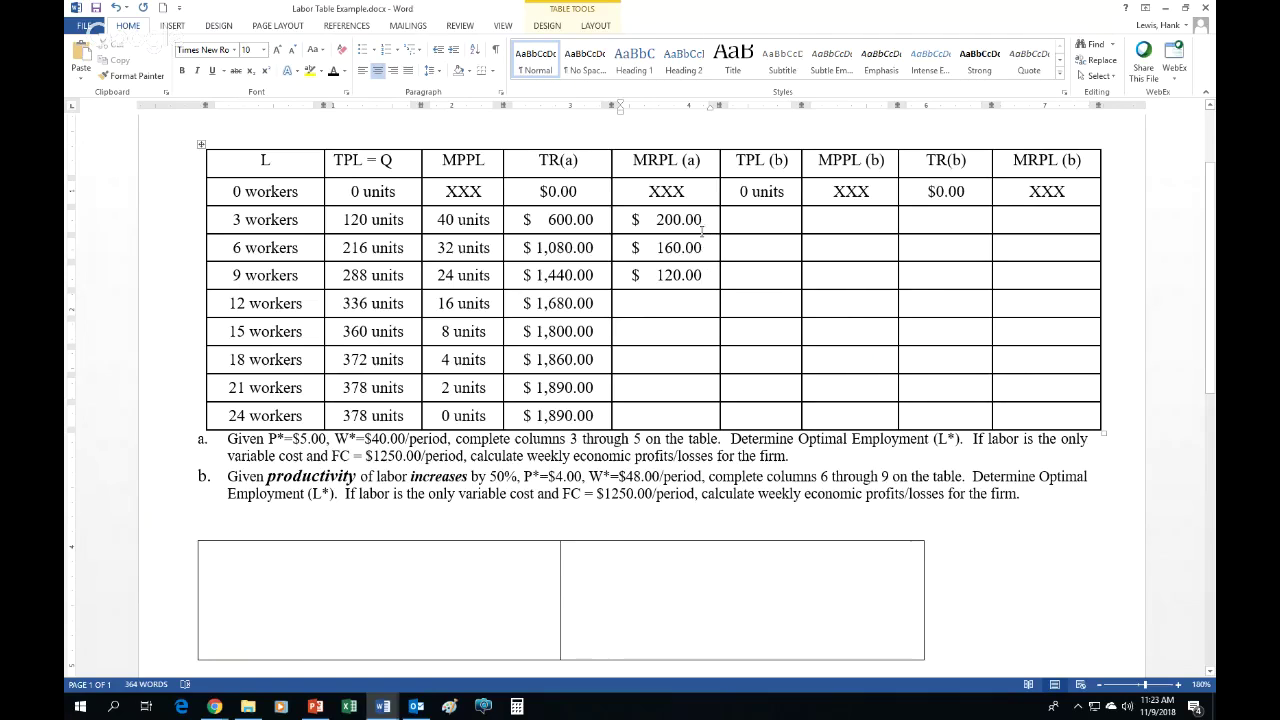
Update the MRPL (a) column's fields so it runs down to $0.00 for 24 workers.
{"action": "left_click_drag", "start_coordinate": [632, 220], "coordinate": [697, 422]}
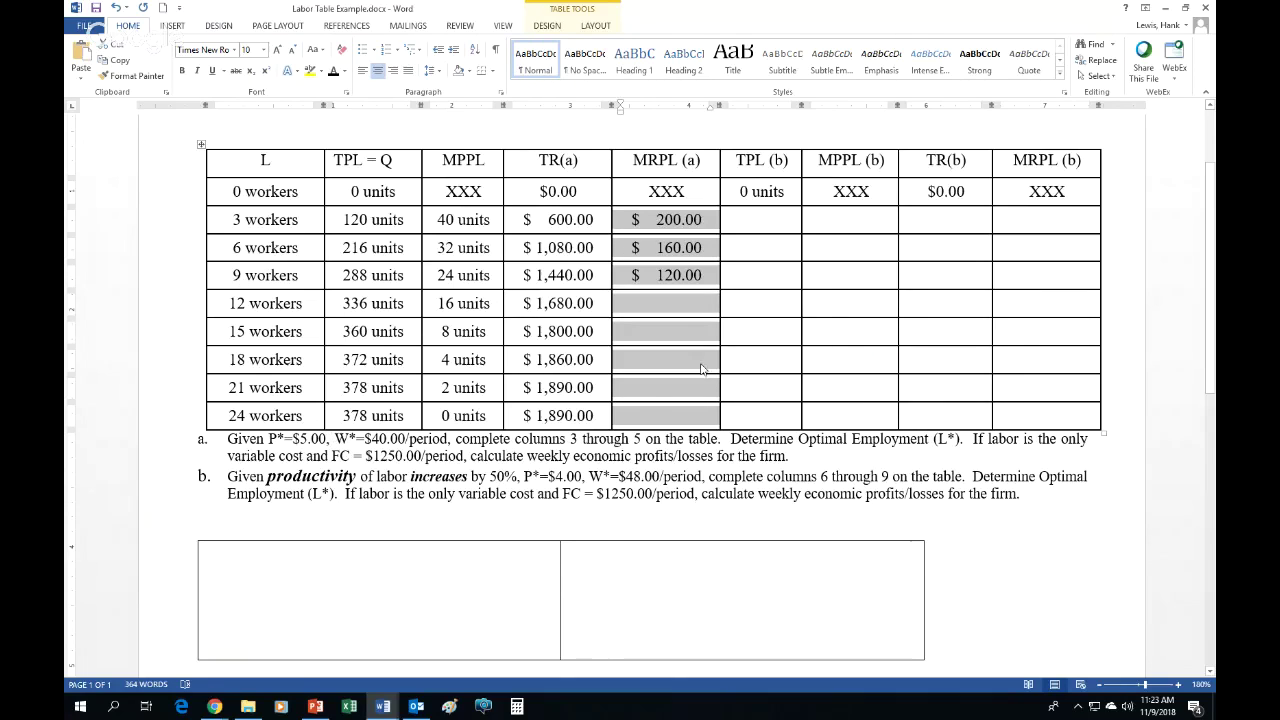
{"action": "right_click", "coordinate": [686, 303]}
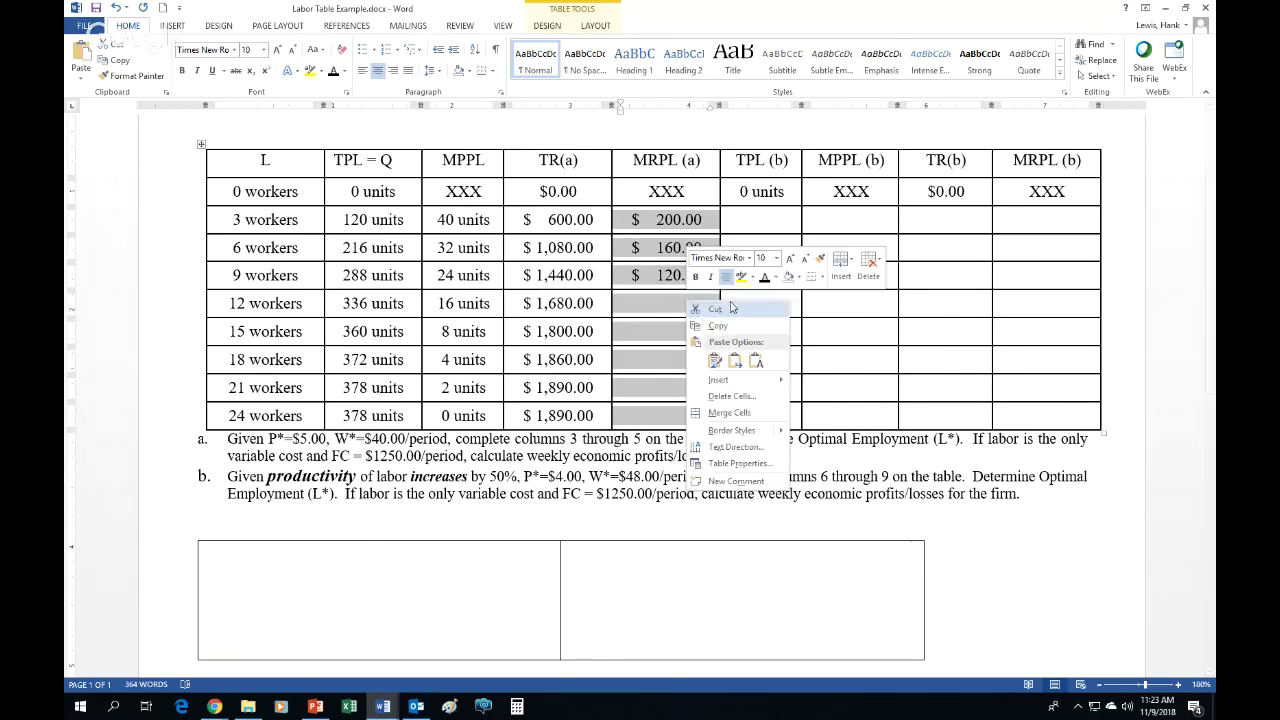
{"action": "left_click", "coordinate": [692, 330]}
{"action": "left_click", "coordinate": [680, 342]}
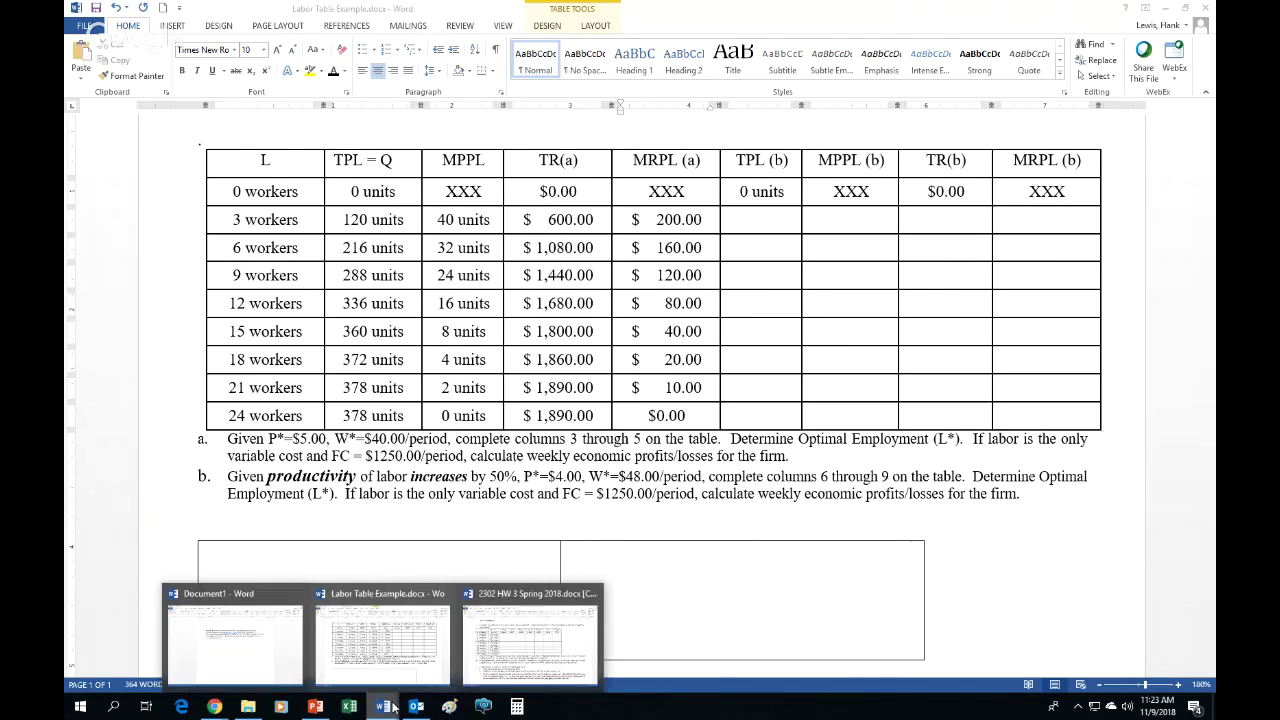
On the Costs--Part One slide, highlight the terminal wage rate definition: highest MRP plus one cent.
{"action": "left_click", "coordinate": [313, 710]}
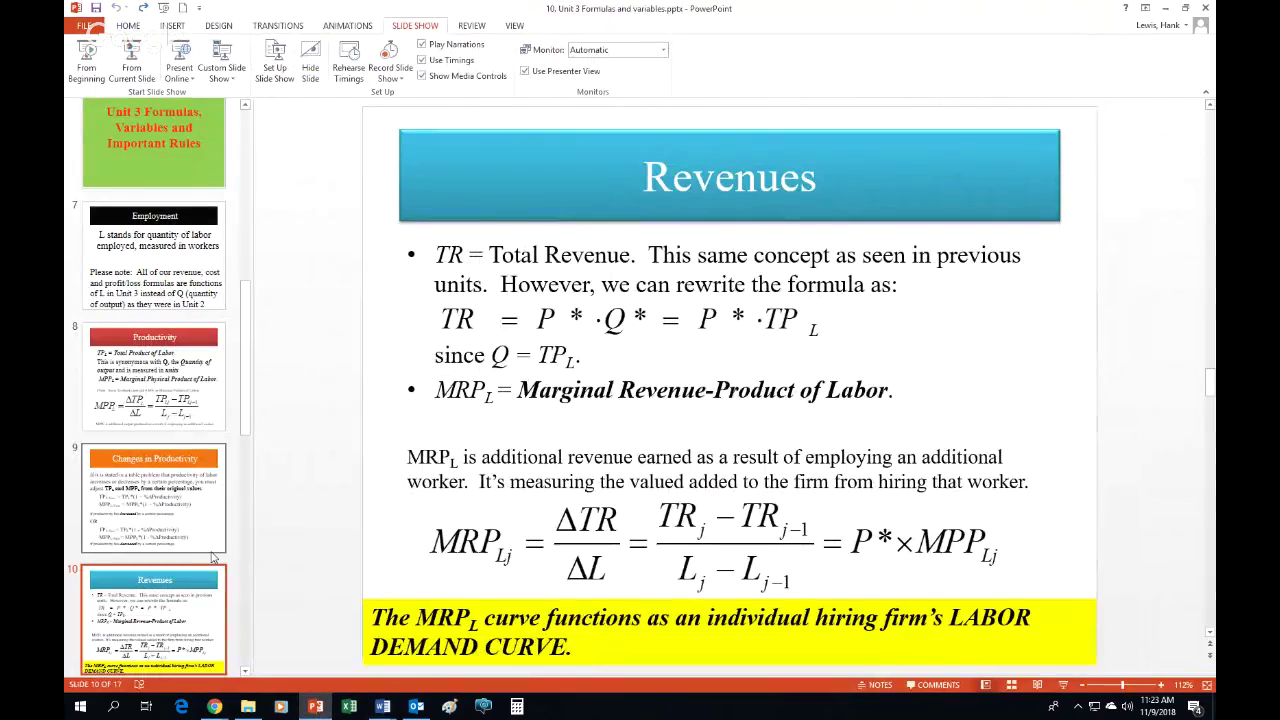
{"action": "key", "text": "Down"}
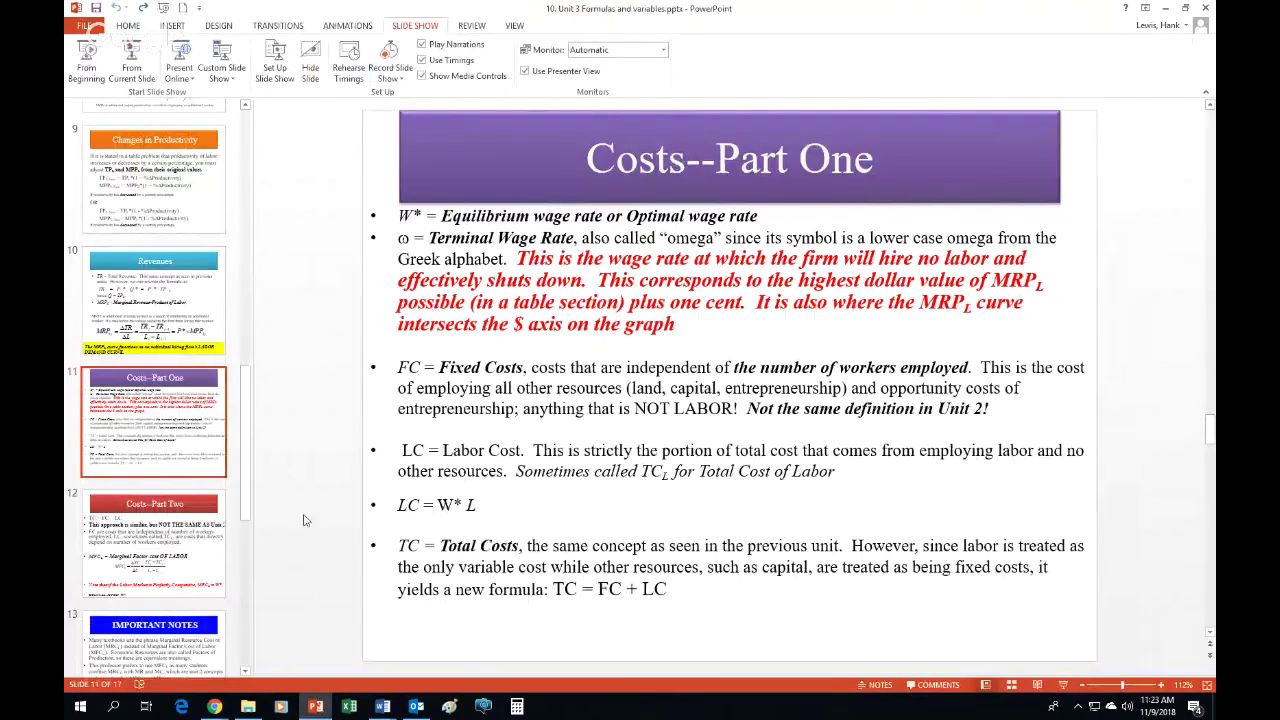
{"action": "mouse_move", "coordinate": [484, 243]}
{"action": "left_mouse_down"}
{"action": "mouse_move", "coordinate": [600, 270]}
{"action": "mouse_move", "coordinate": [683, 326]}
{"action": "left_mouse_up"}
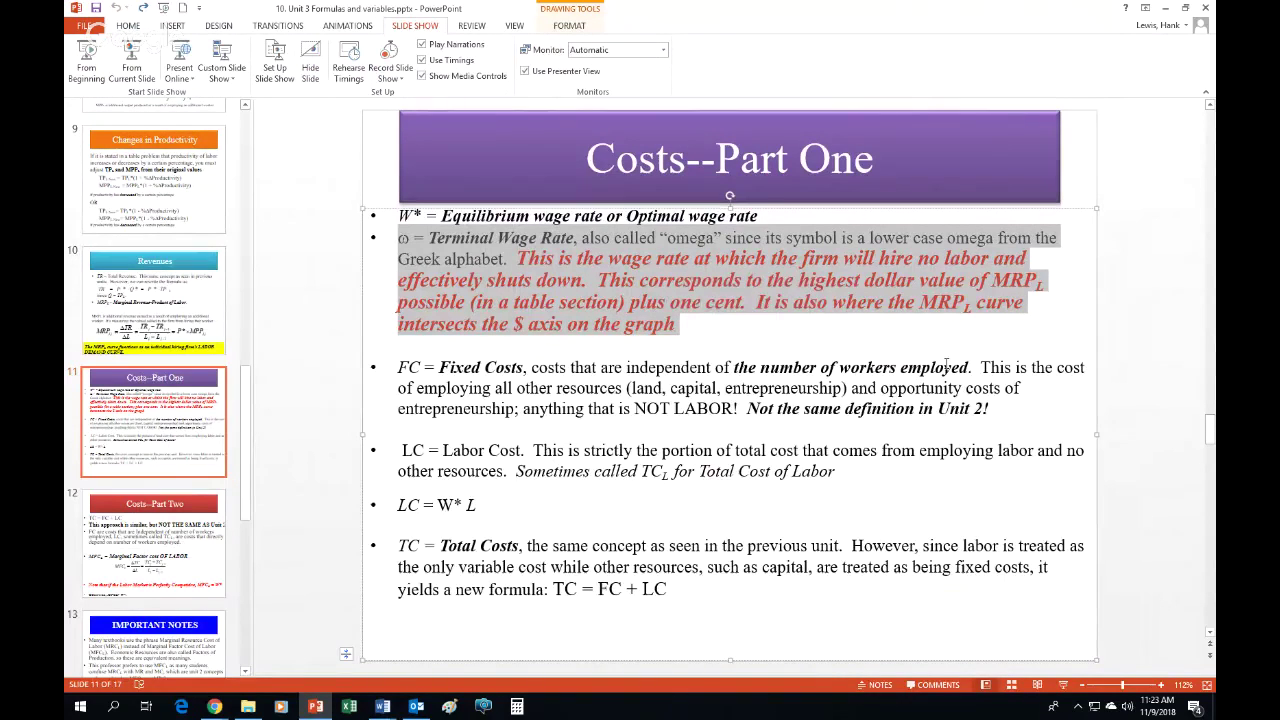
{"action": "left_click", "coordinate": [847, 332]}
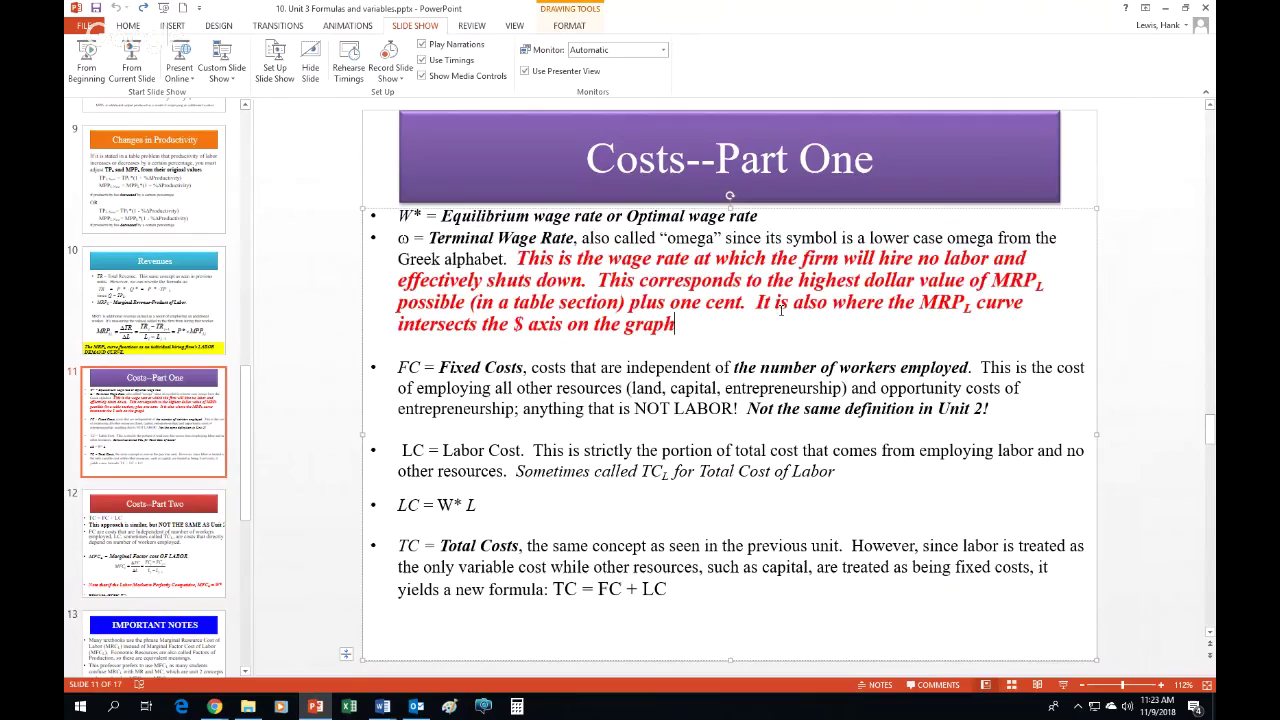
{"action": "left_click_drag", "start_coordinate": [755, 302], "coordinate": [618, 283]}
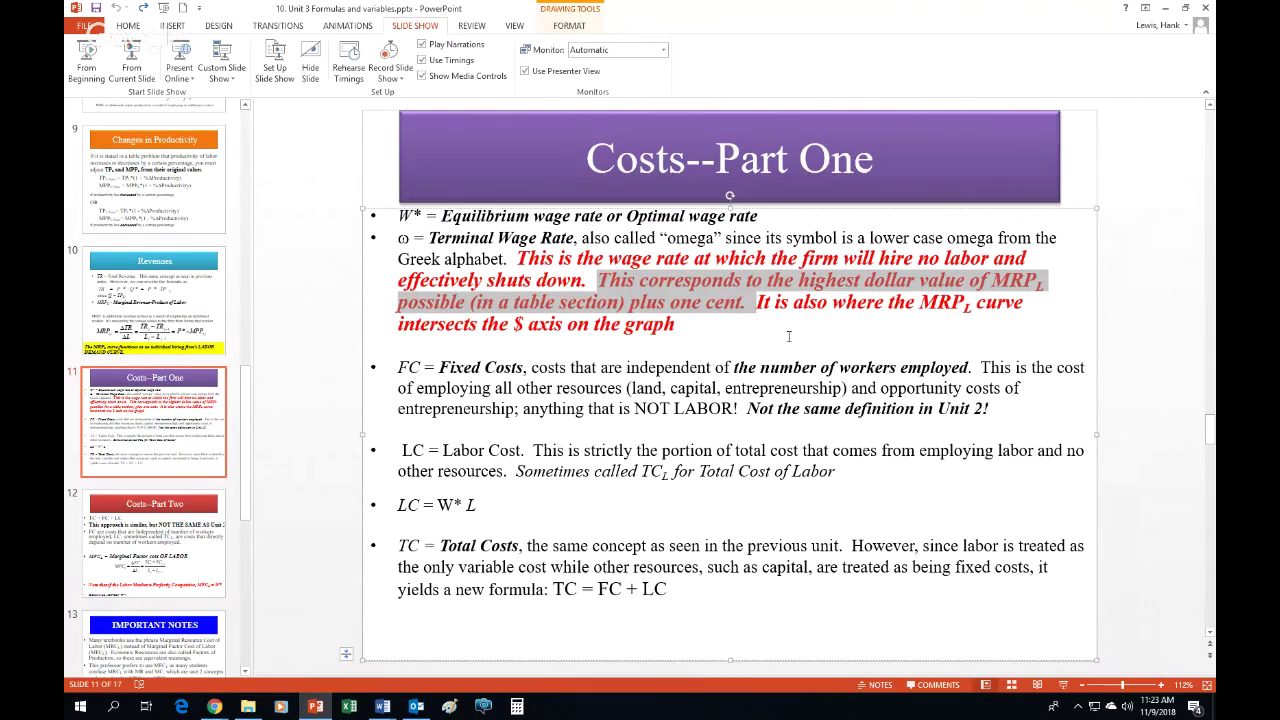
Back in Word, review the MRPL (a) values and highlight $200.00 as the highest.
{"action": "mouse_move", "coordinate": [383, 706]}
{"action": "left_click", "coordinate": [388, 676]}
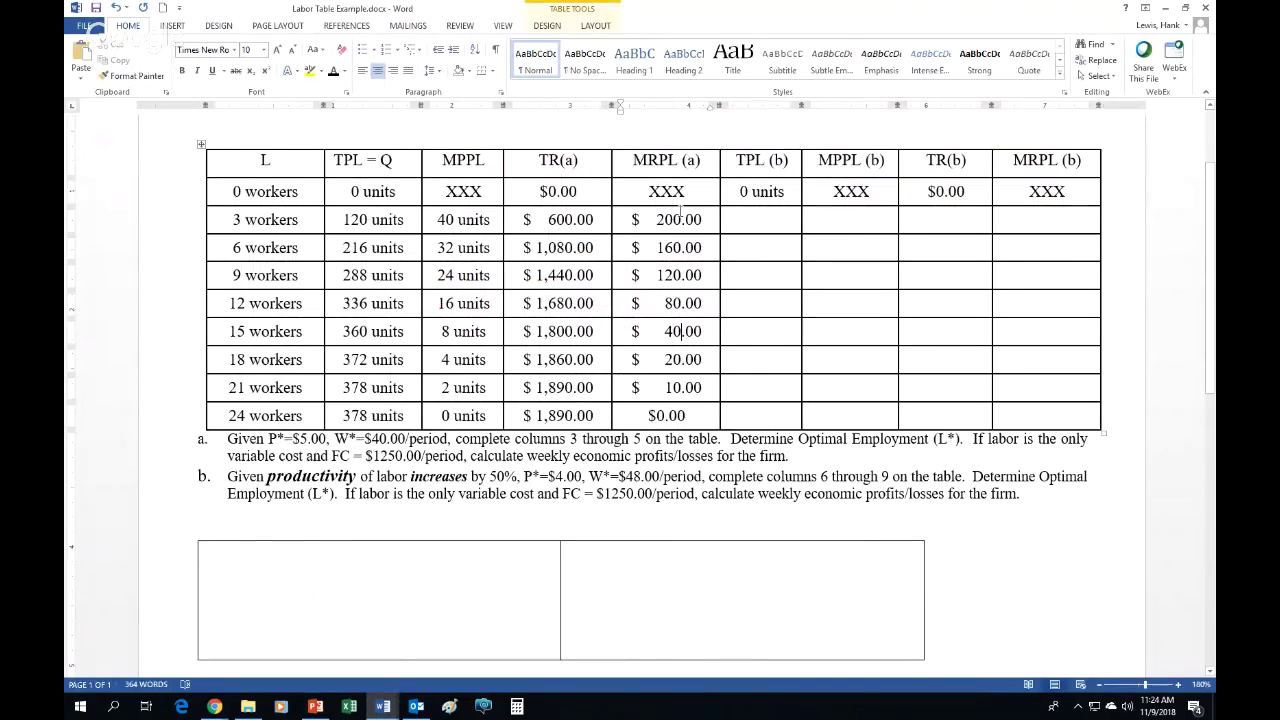
{"action": "left_click", "coordinate": [709, 257]}
{"action": "left_click", "coordinate": [708, 277]}
{"action": "left_click", "coordinate": [708, 389]}
{"action": "left_click_drag", "start_coordinate": [704, 219], "coordinate": [631, 219]}
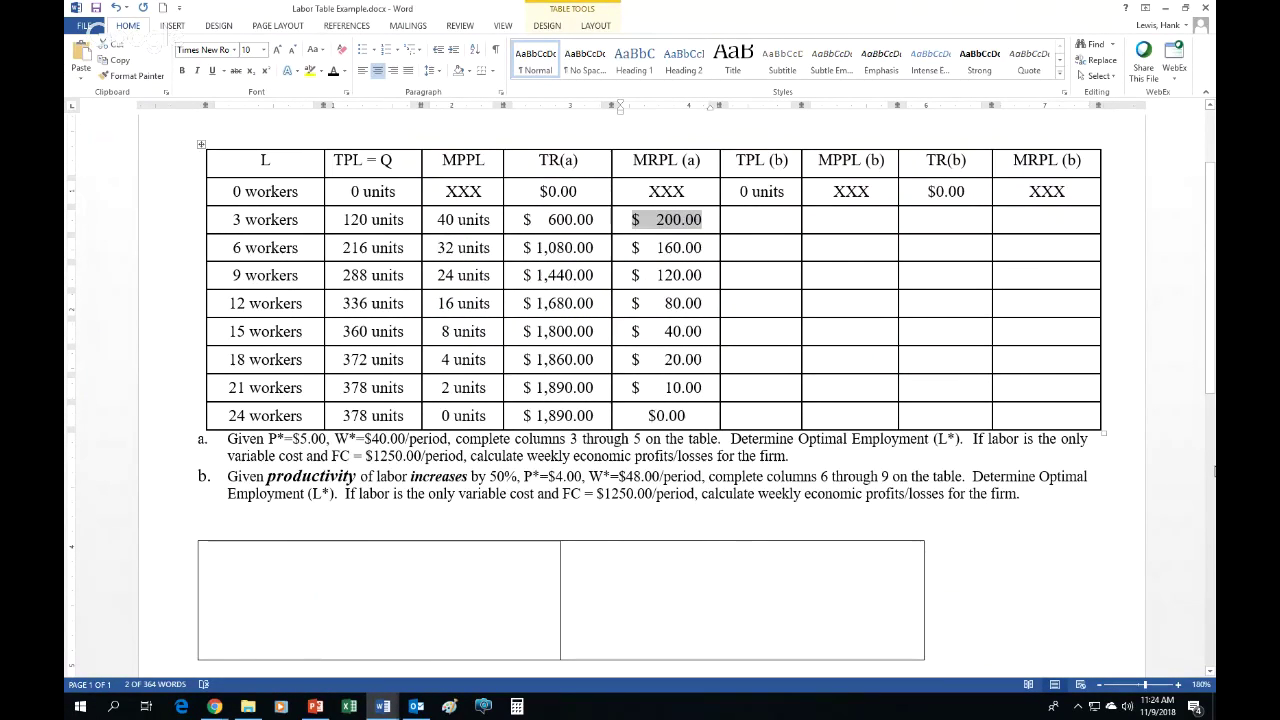
Give the hidden answer 'ω =$200.01, hire as W* < ω' and its letter a. a visible font colour.
{"action": "left_click_drag", "start_coordinate": [216, 551], "coordinate": [427, 567]}
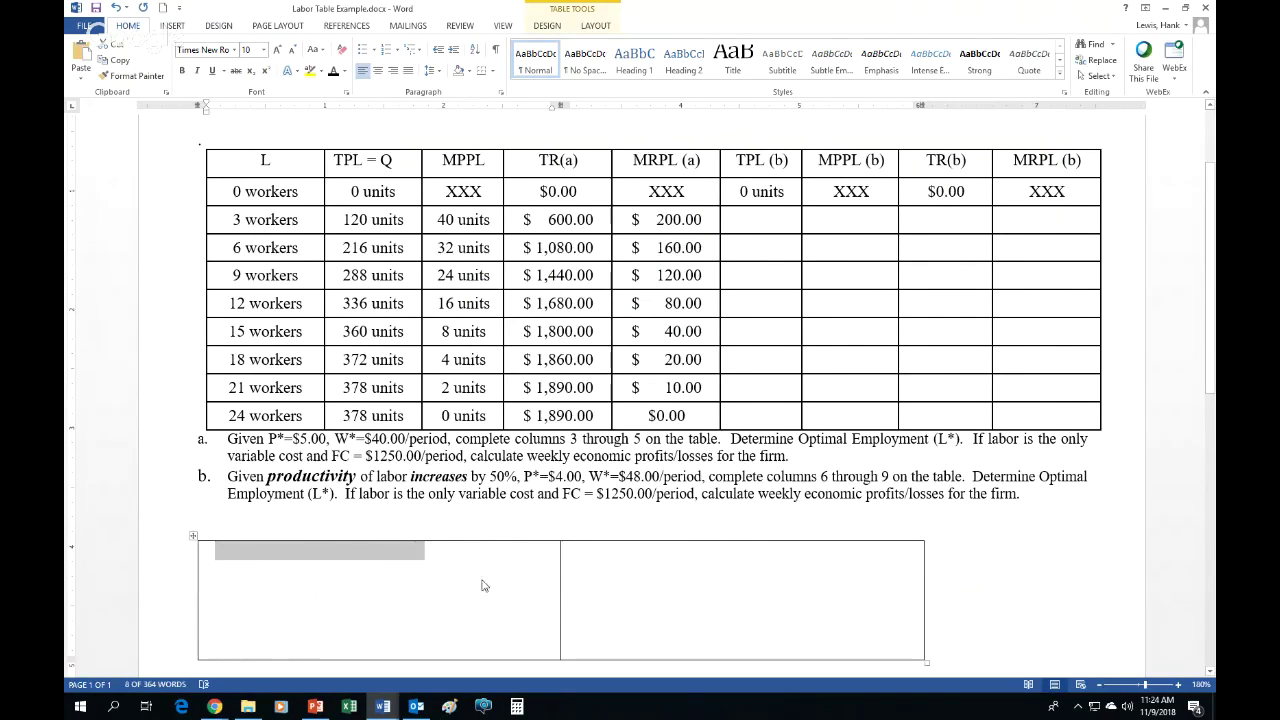
{"action": "right_click", "coordinate": [406, 556]}
{"action": "left_click", "coordinate": [483, 591]}
{"action": "left_click", "coordinate": [317, 570]}
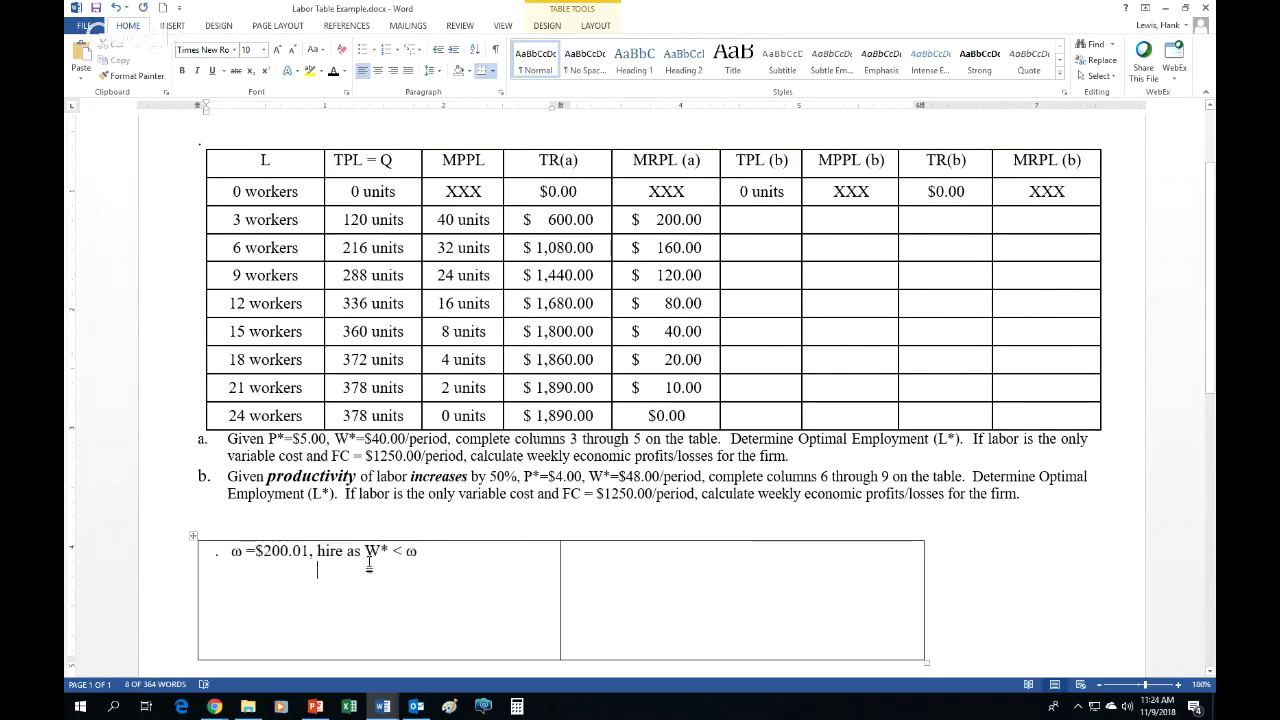
{"action": "left_click", "coordinate": [215, 550]}
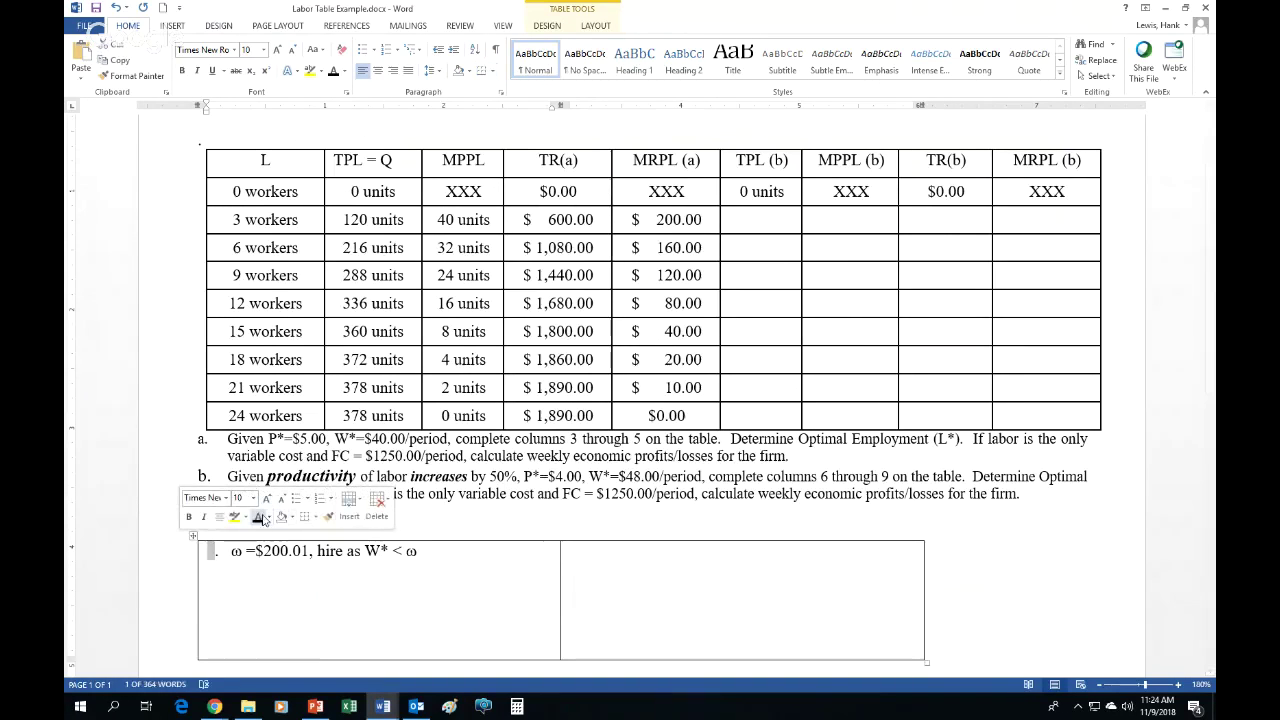
{"action": "left_click", "coordinate": [260, 518]}
{"action": "left_click", "coordinate": [320, 570]}
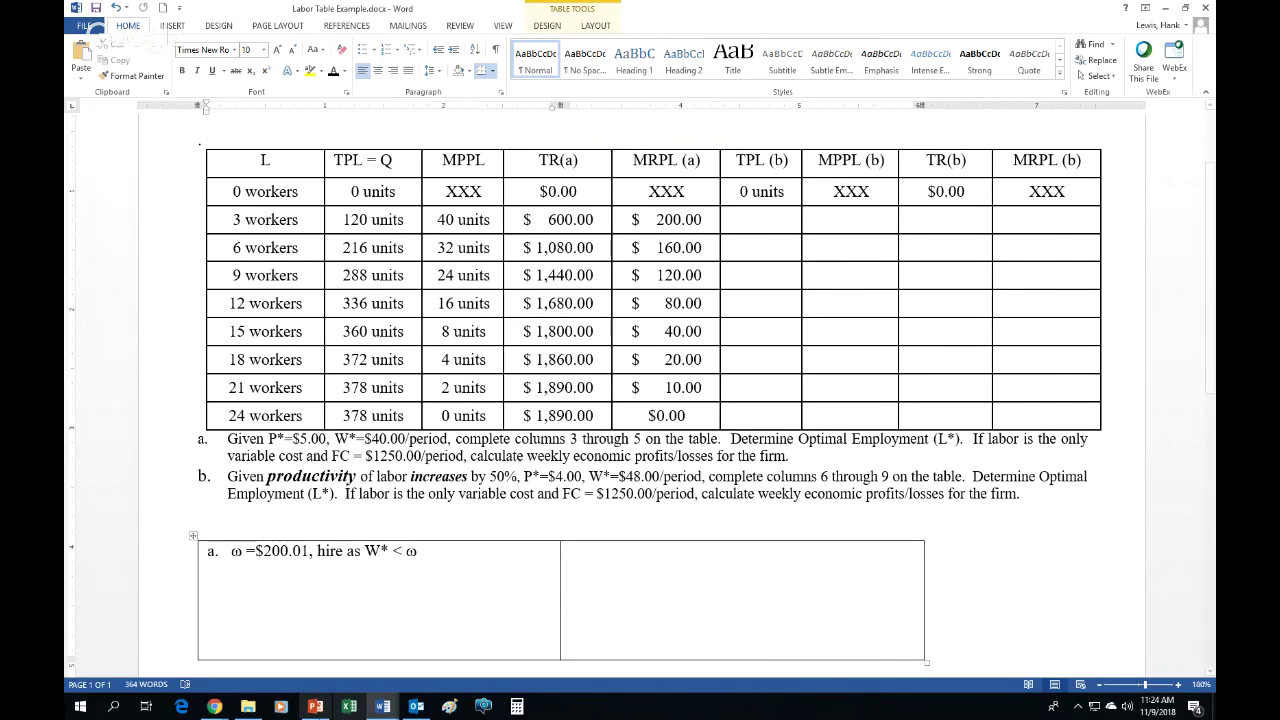
{"action": "left_click", "coordinate": [315, 706]}
On the Hire Labor vs. Shut Down slide, highlight the '≥ ω' and '< ω' conditions.
{"action": "scroll", "coordinate": [188, 551], "scroll_direction": "down", "scroll_amount": 3}
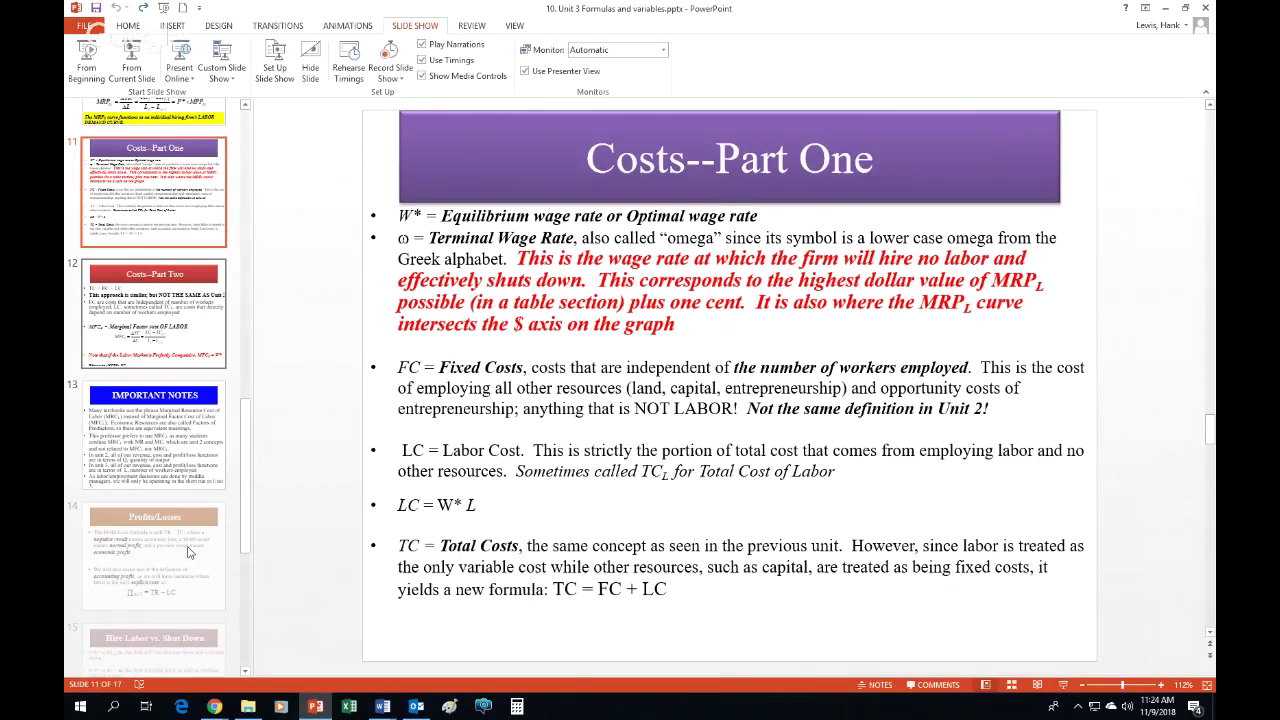
{"action": "left_click", "coordinate": [155, 640]}
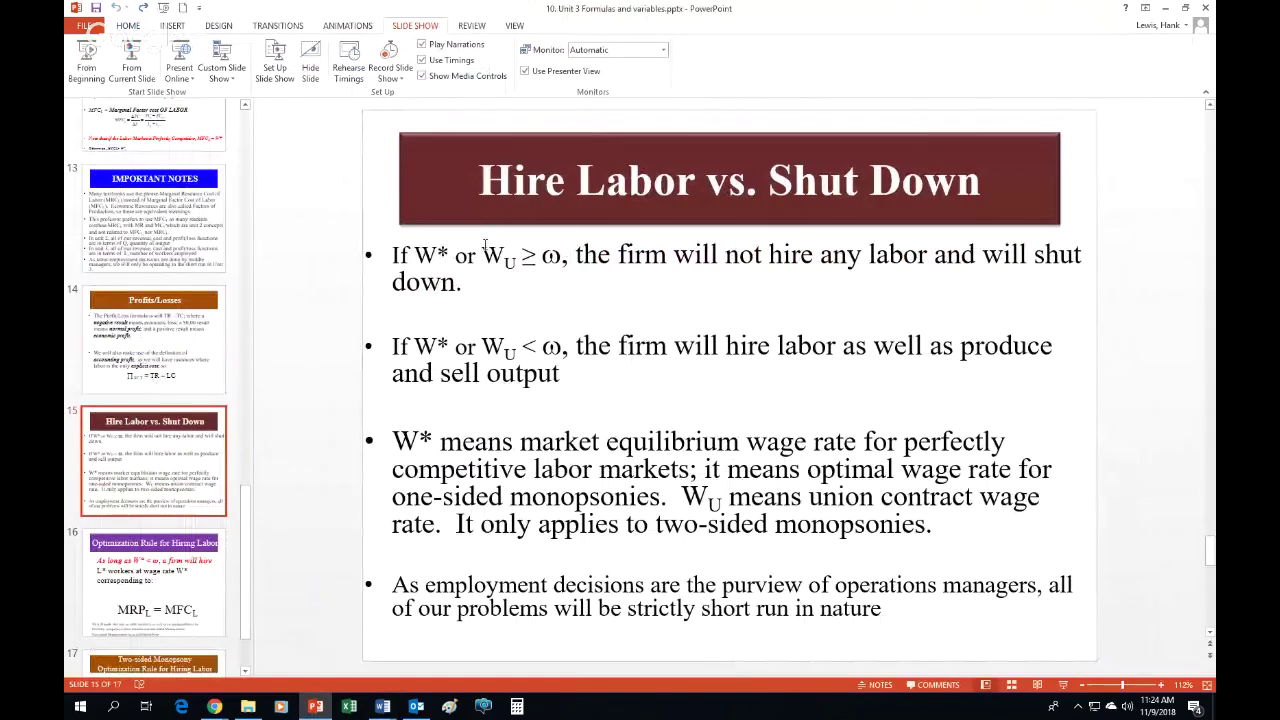
{"action": "left_click", "coordinate": [450, 255]}
{"action": "left_click_drag", "start_coordinate": [522, 256], "coordinate": [561, 256]}
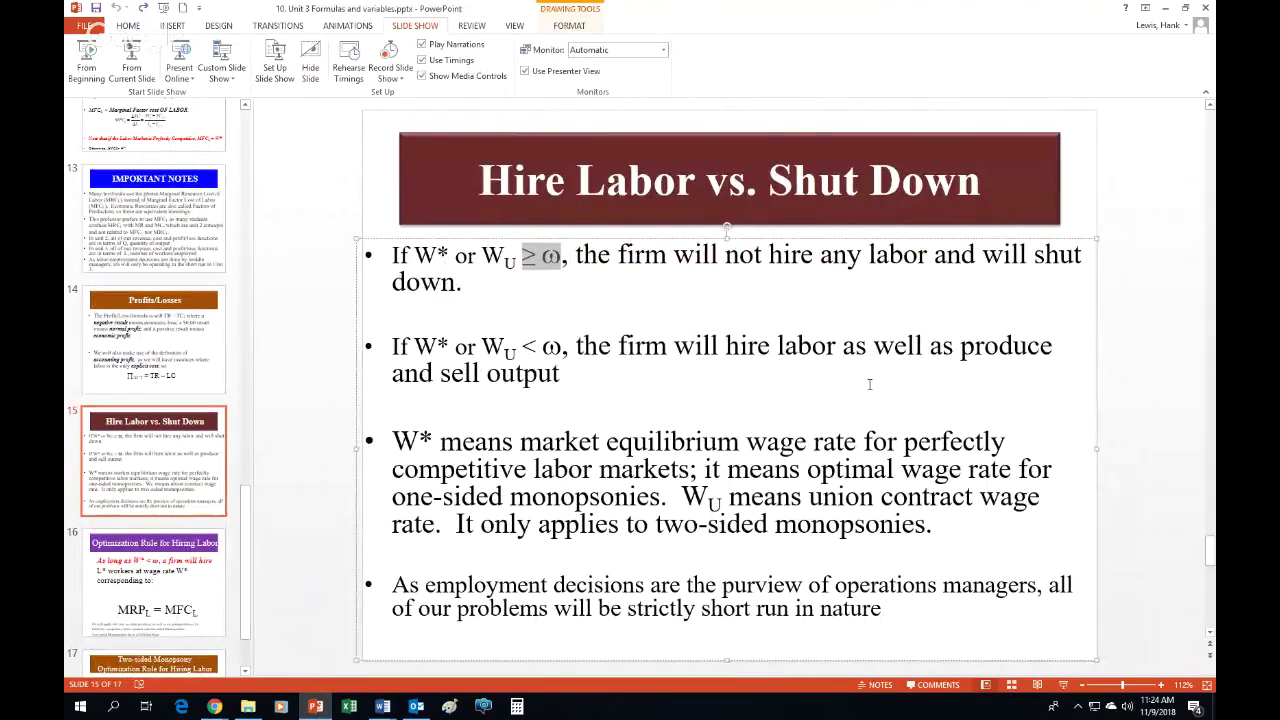
{"action": "left_click_drag", "start_coordinate": [417, 343], "coordinate": [562, 346]}
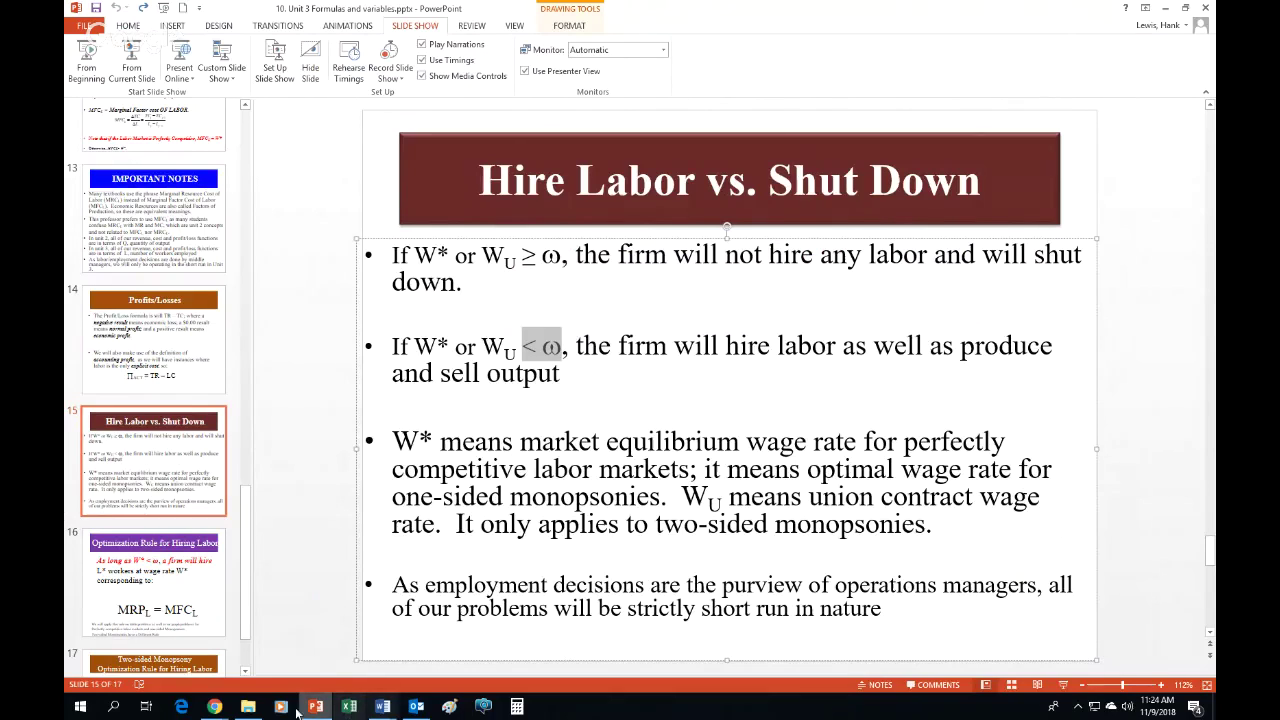
{"action": "mouse_move", "coordinate": [383, 708]}
{"action": "mouse_move", "coordinate": [375, 665]}
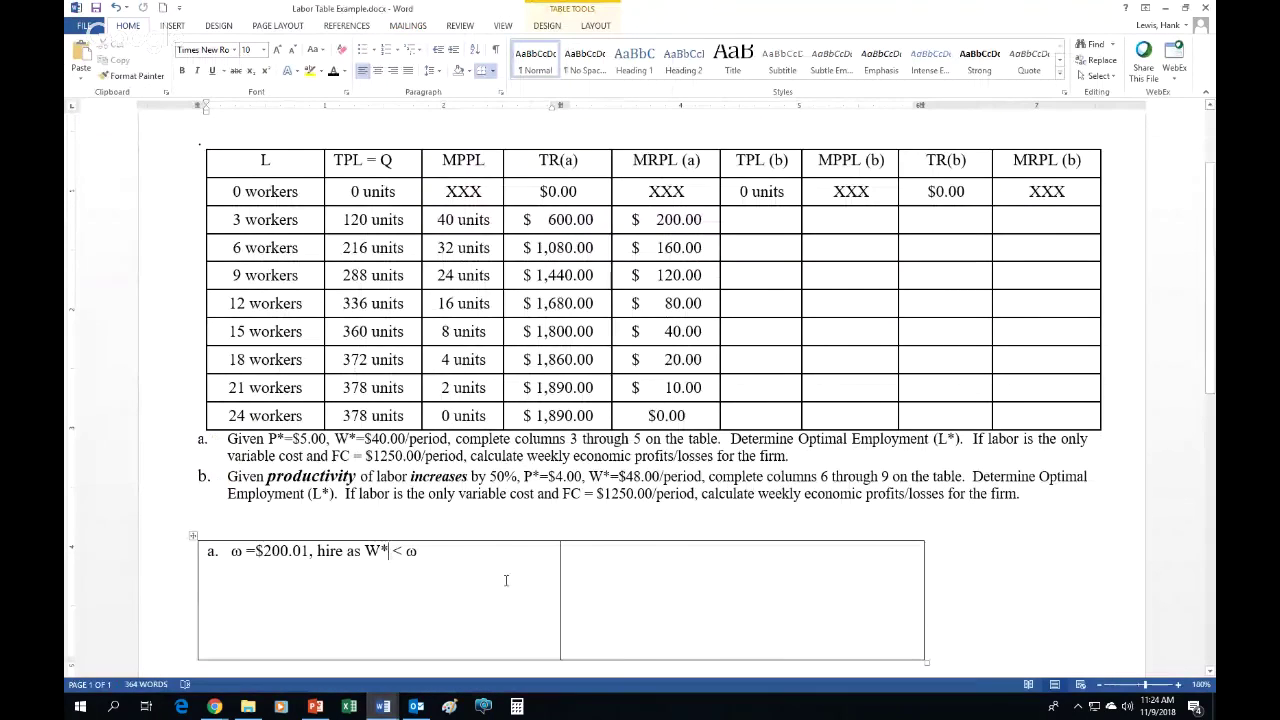
Make answer a read 'hire as W* = $40.00 < ω=$200.01', reusing the copied =$200.01.
{"action": "key", "text": "Left"}
{"action": "type", "text": "=$"}
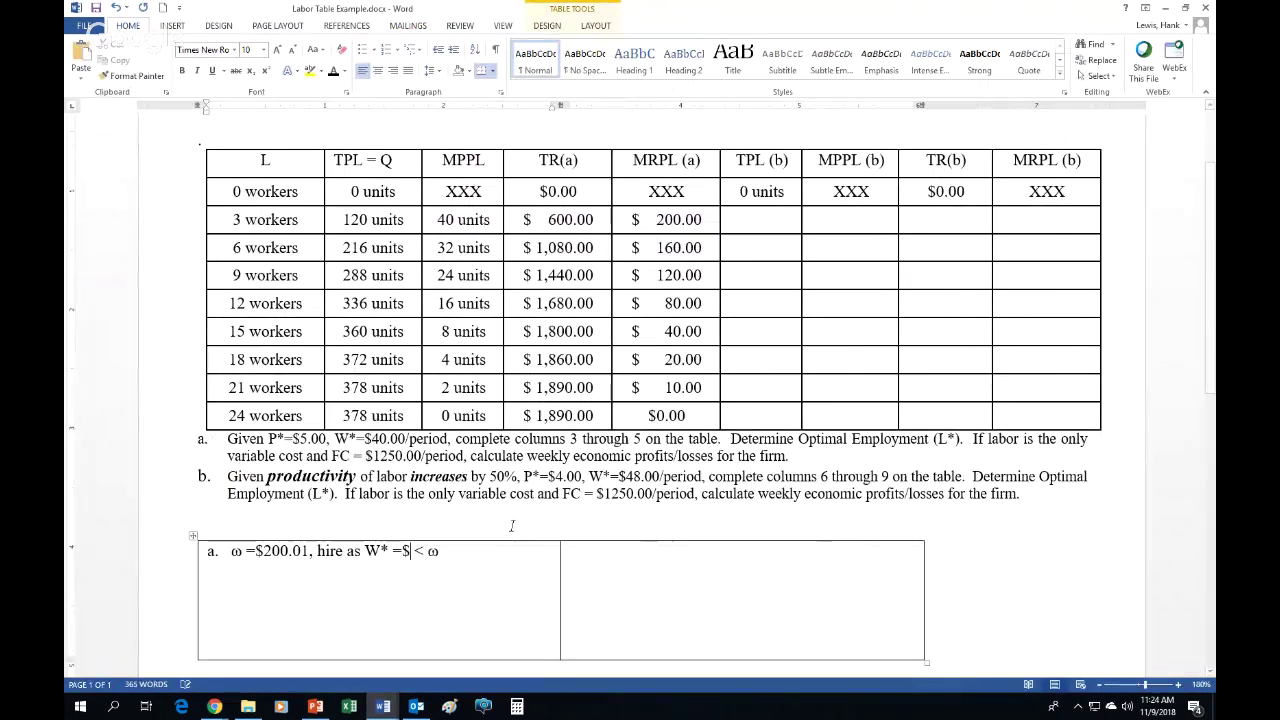
{"action": "left_click_drag", "start_coordinate": [458, 442], "coordinate": [340, 441]}
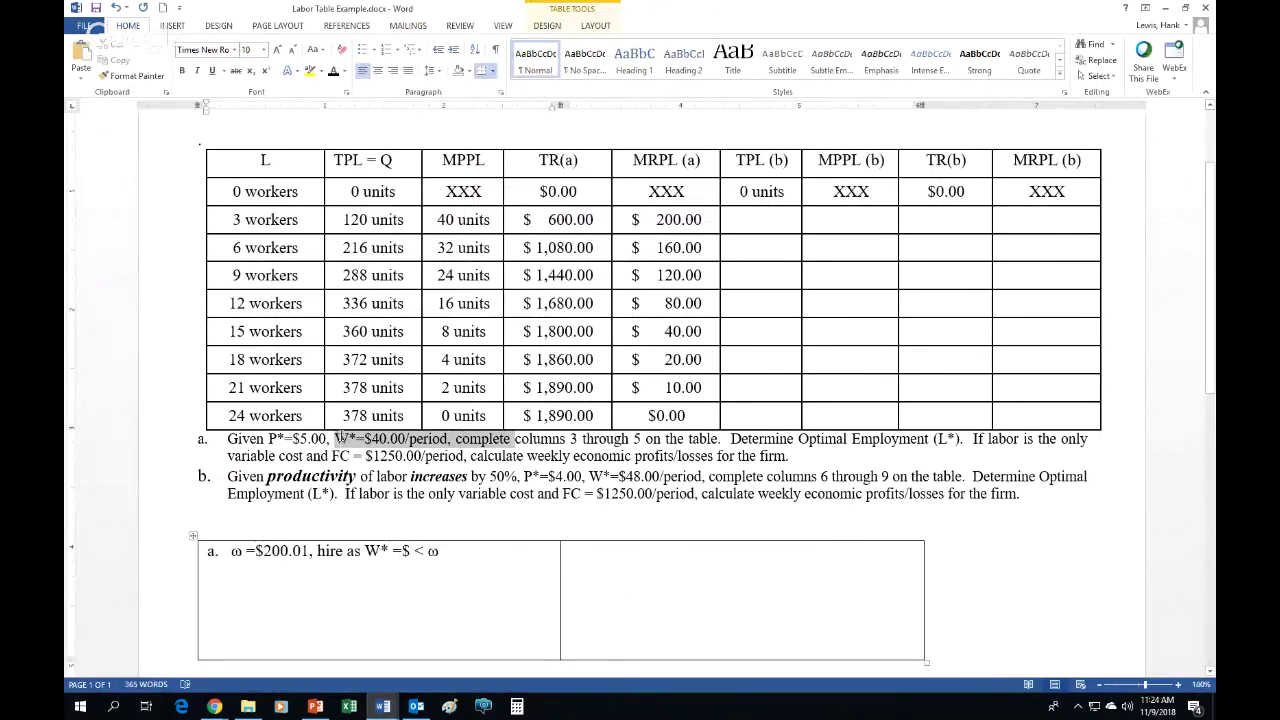
{"action": "left_click", "coordinate": [411, 551]}
{"action": "type", "text": "40.00"}
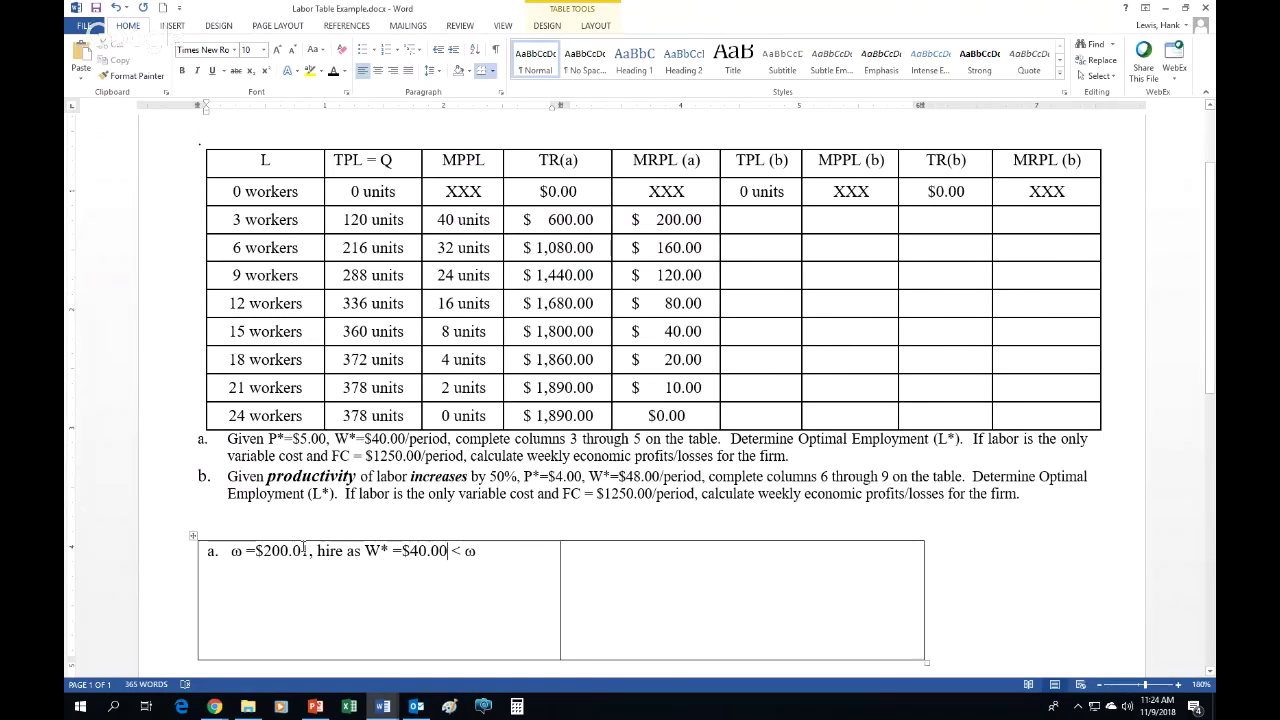
{"action": "left_click_drag", "start_coordinate": [308, 550], "coordinate": [246, 550]}
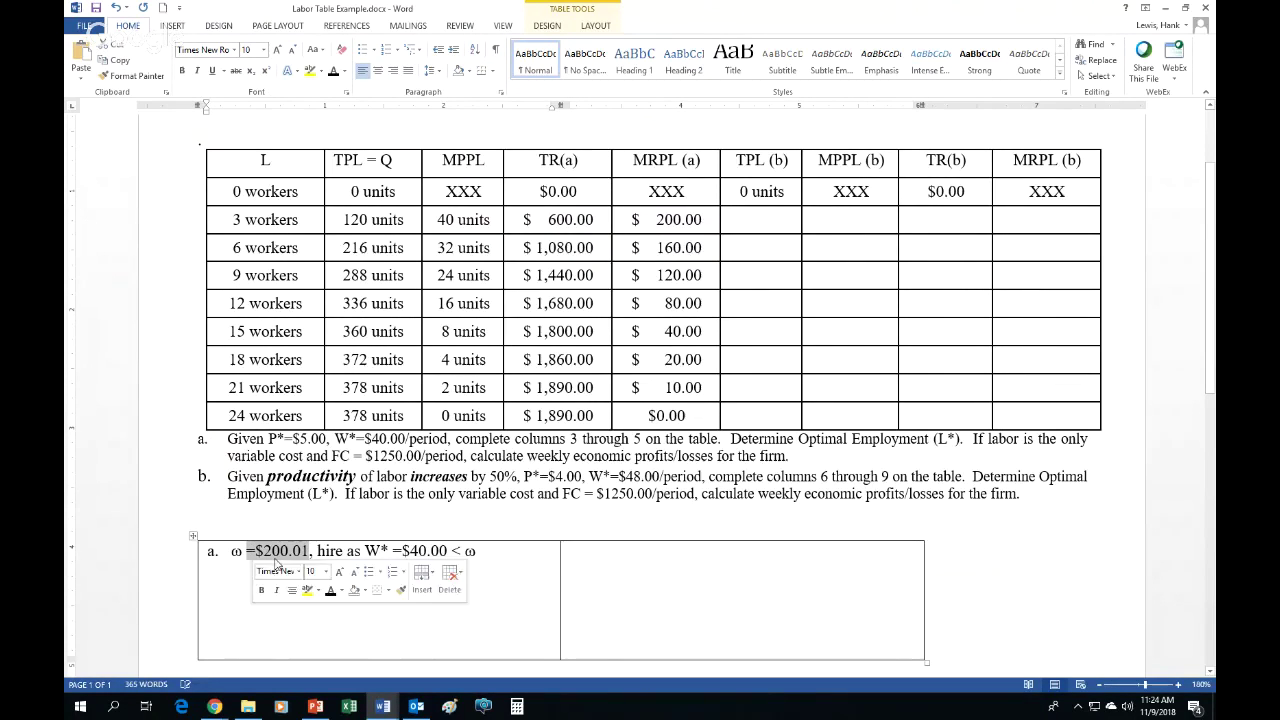
{"action": "key", "text": "ctrl+c"}
{"action": "left_click", "coordinate": [490, 557]}
{"action": "key", "text": "ctrl+v"}
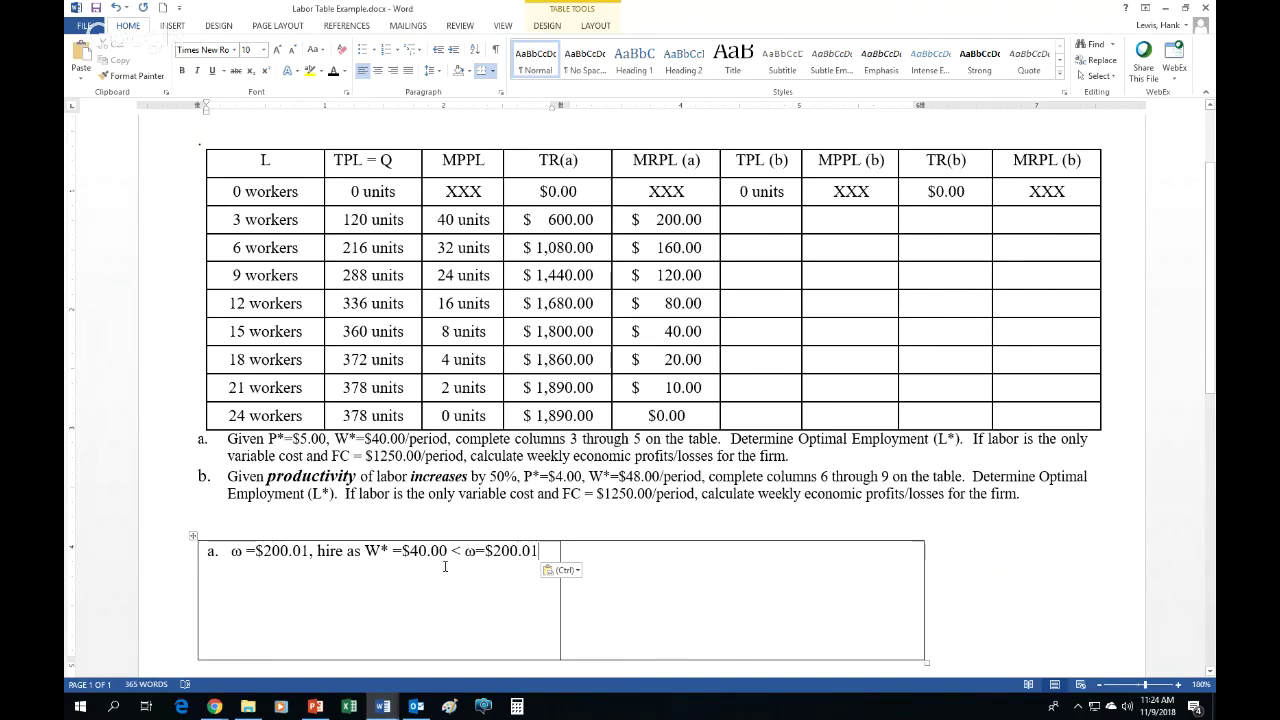
Start a second answer line reading 'MFCL =' and bring the lecture slides forward.
{"action": "left_click", "coordinate": [405, 551]}
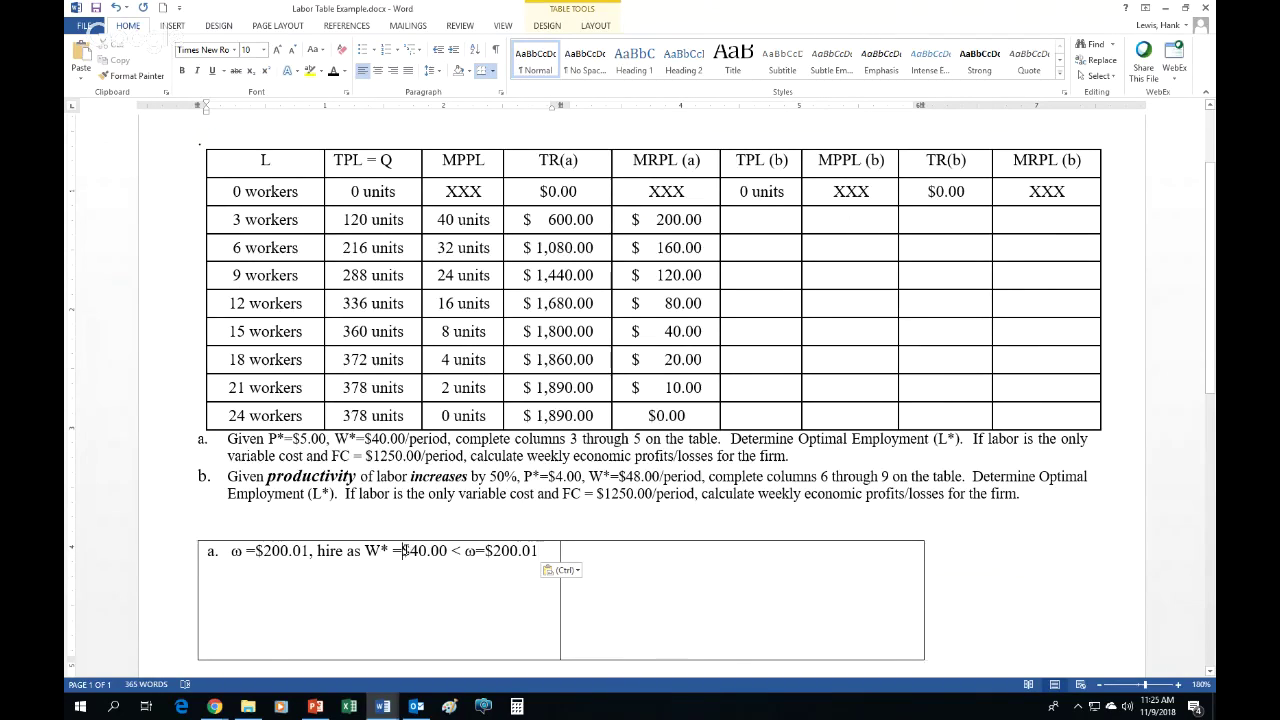
{"action": "left_click", "coordinate": [542, 551]}
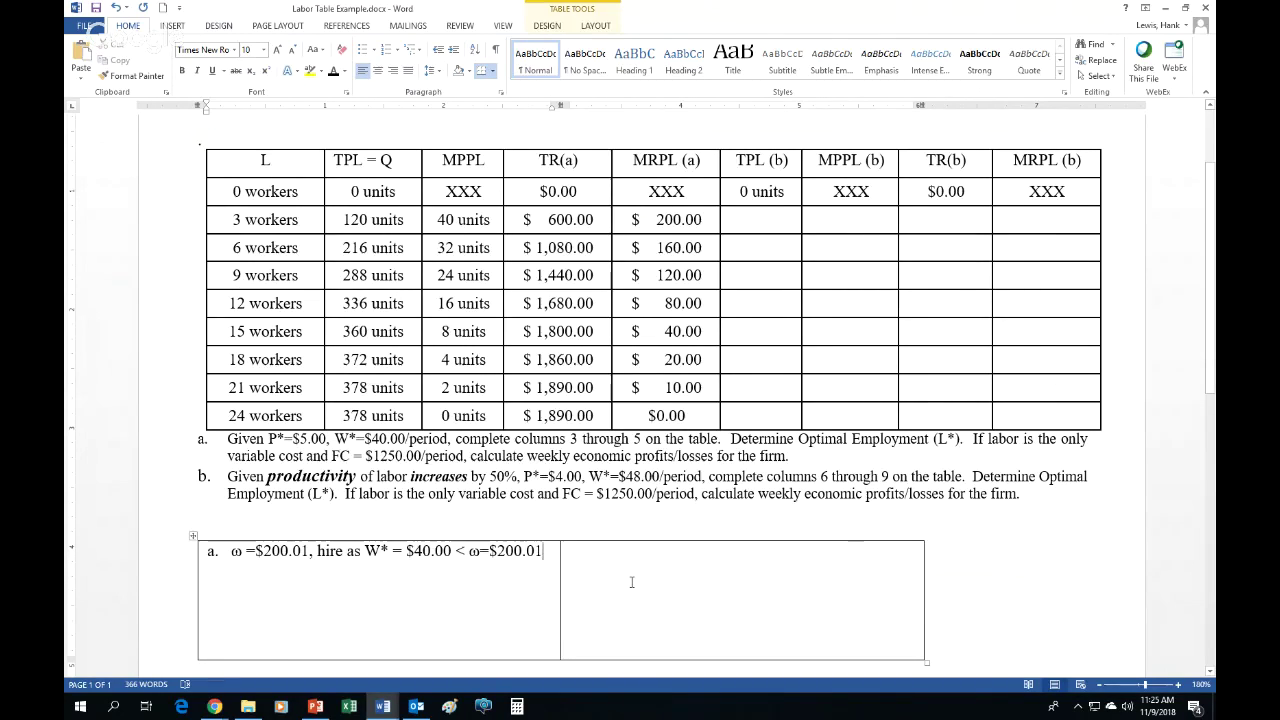
{"action": "key", "text": "Return"}
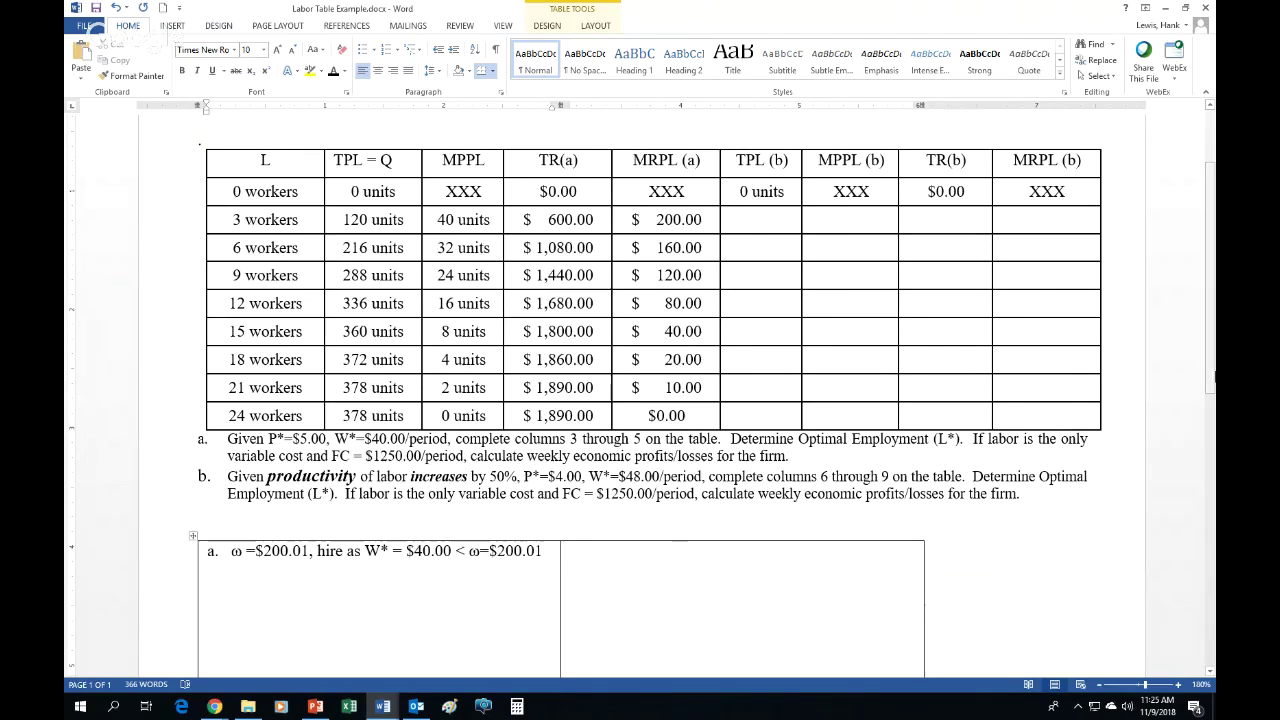
{"action": "left_click_drag", "start_coordinate": [1215, 285], "coordinate": [1215, 305]}
{"action": "type", "text": "MF"}
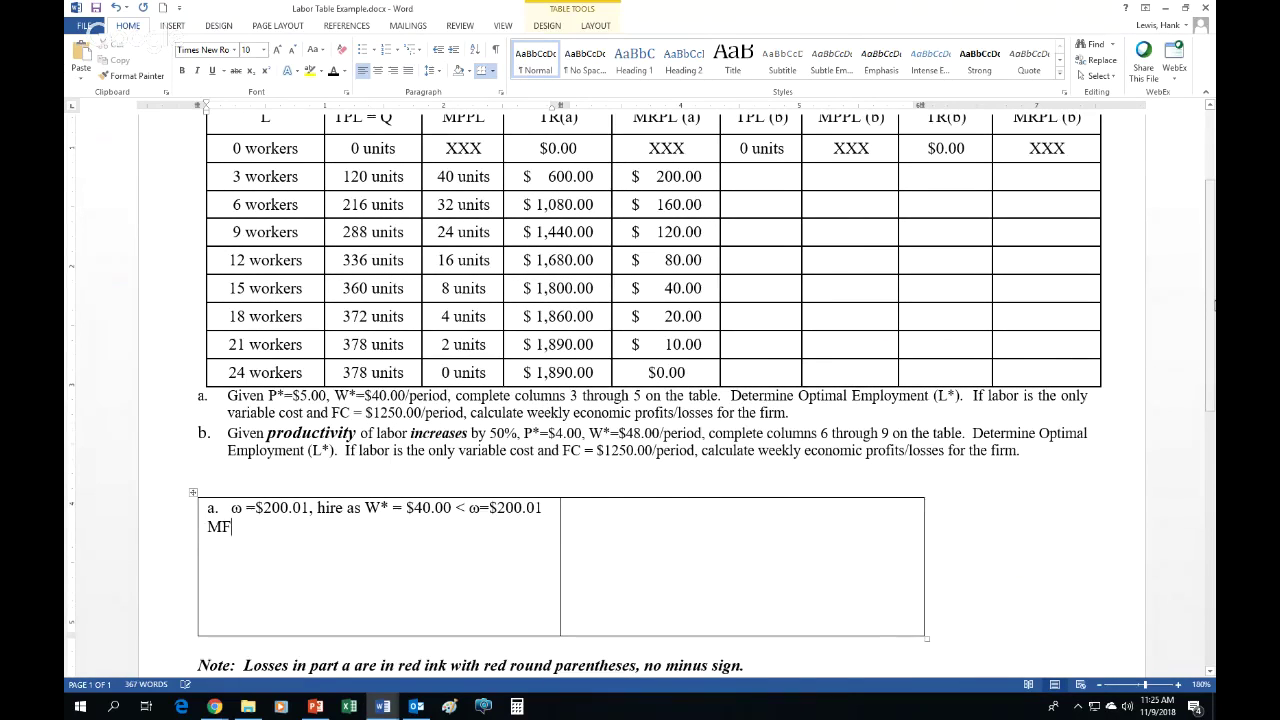
{"action": "type", "text": "CL ="}
{"action": "left_click", "coordinate": [314, 707]}
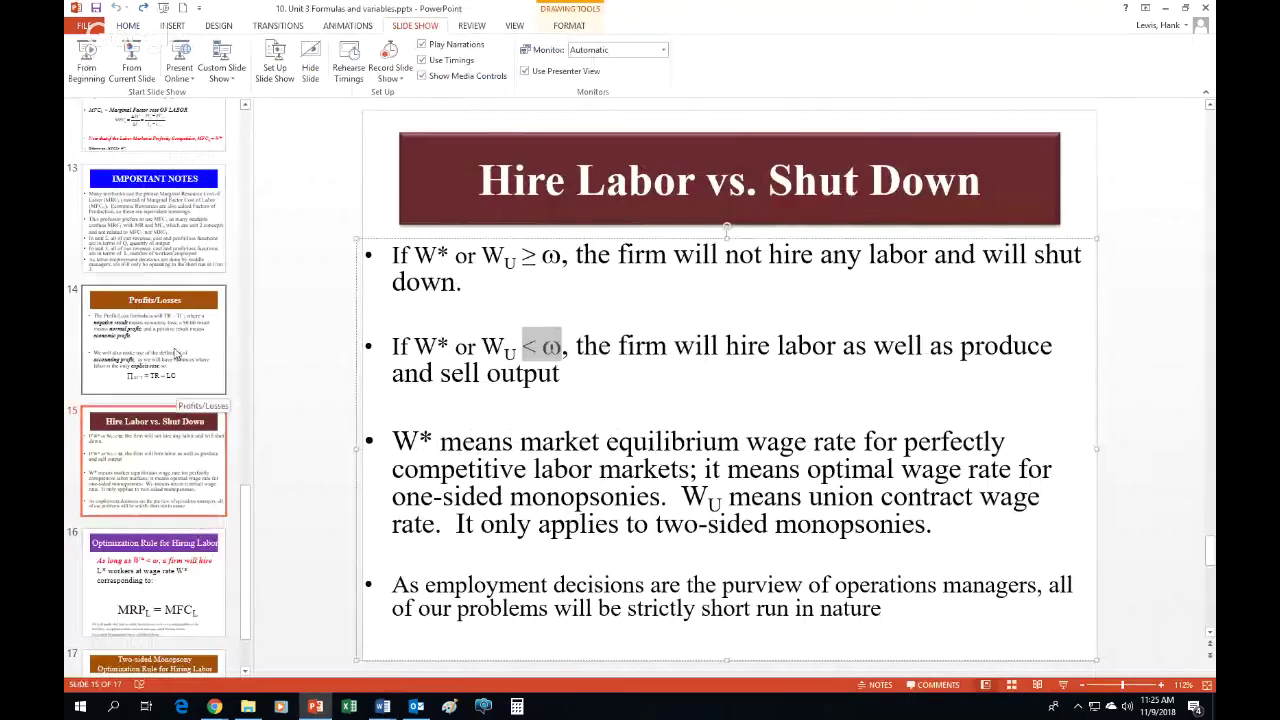
Go to slide 12, Costs--Part Two, in the PowerPoint lecture.
{"action": "scroll", "coordinate": [187, 545], "scroll_direction": "up", "scroll_amount": 5}
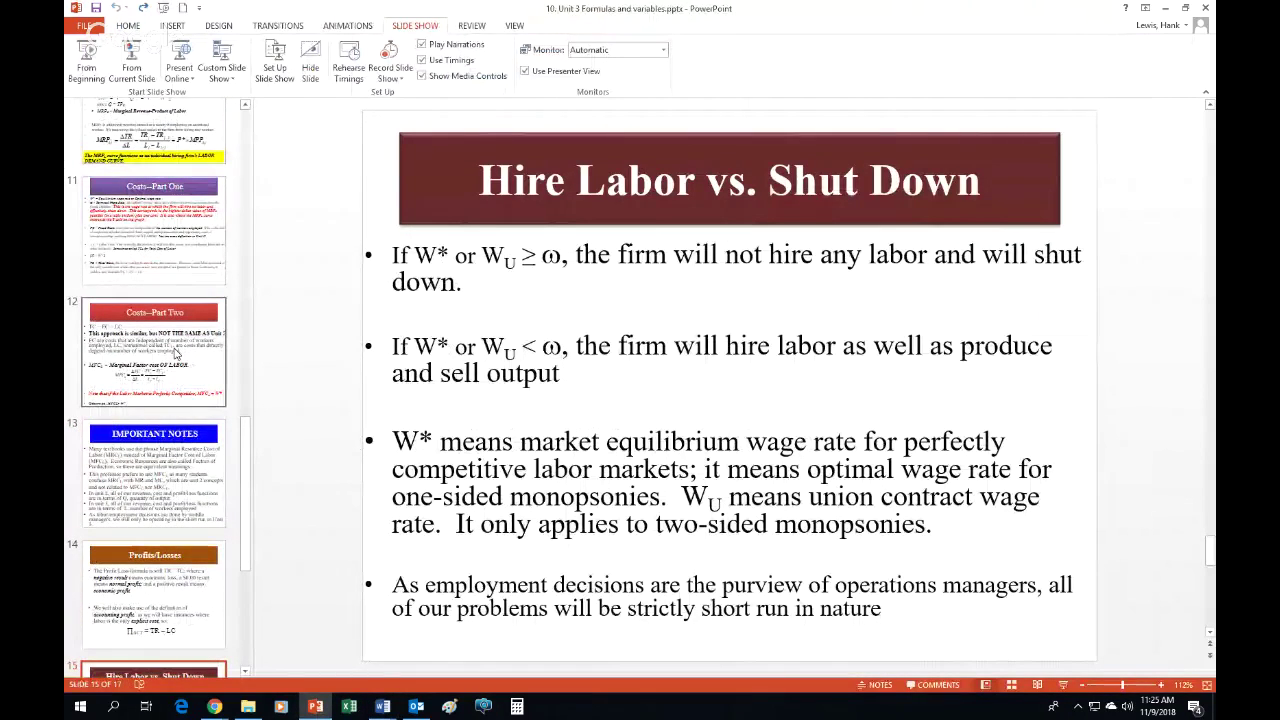
{"action": "left_click", "coordinate": [175, 352]}
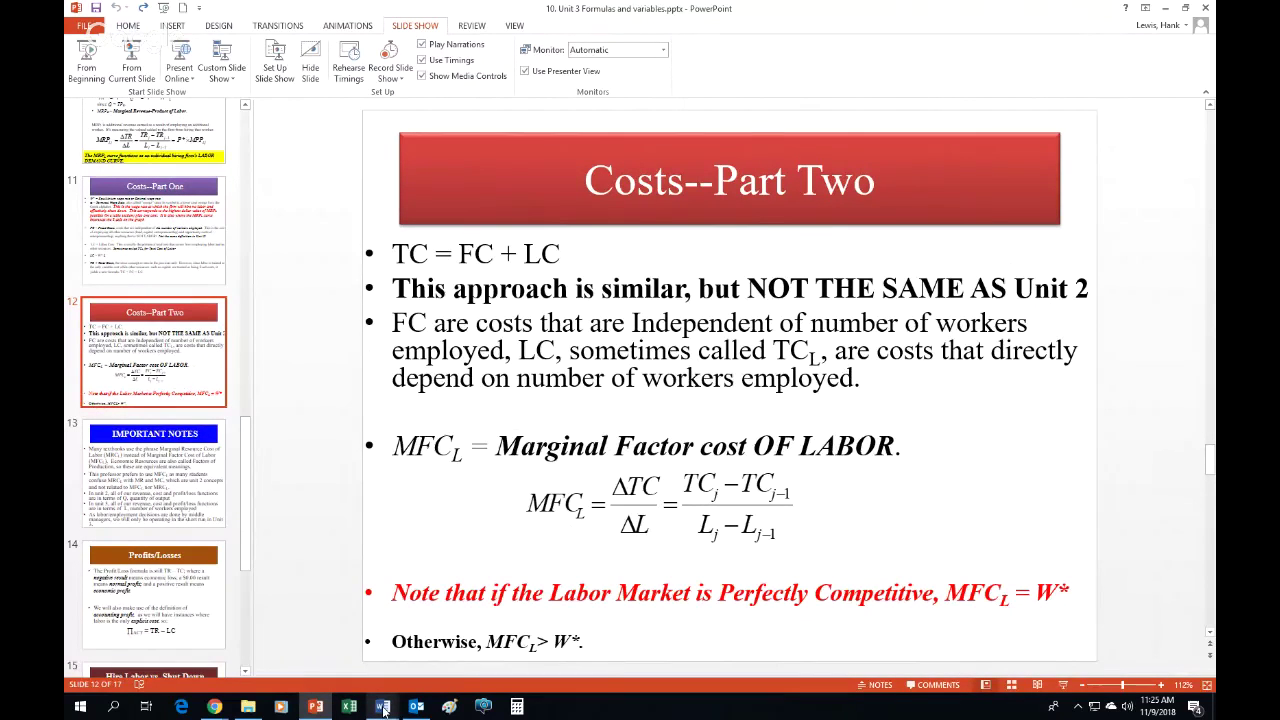
Complete the second answer line as 'MFCL = W* = $40.00'.
{"action": "mouse_move", "coordinate": [382, 710]}
{"action": "left_click", "coordinate": [380, 648]}
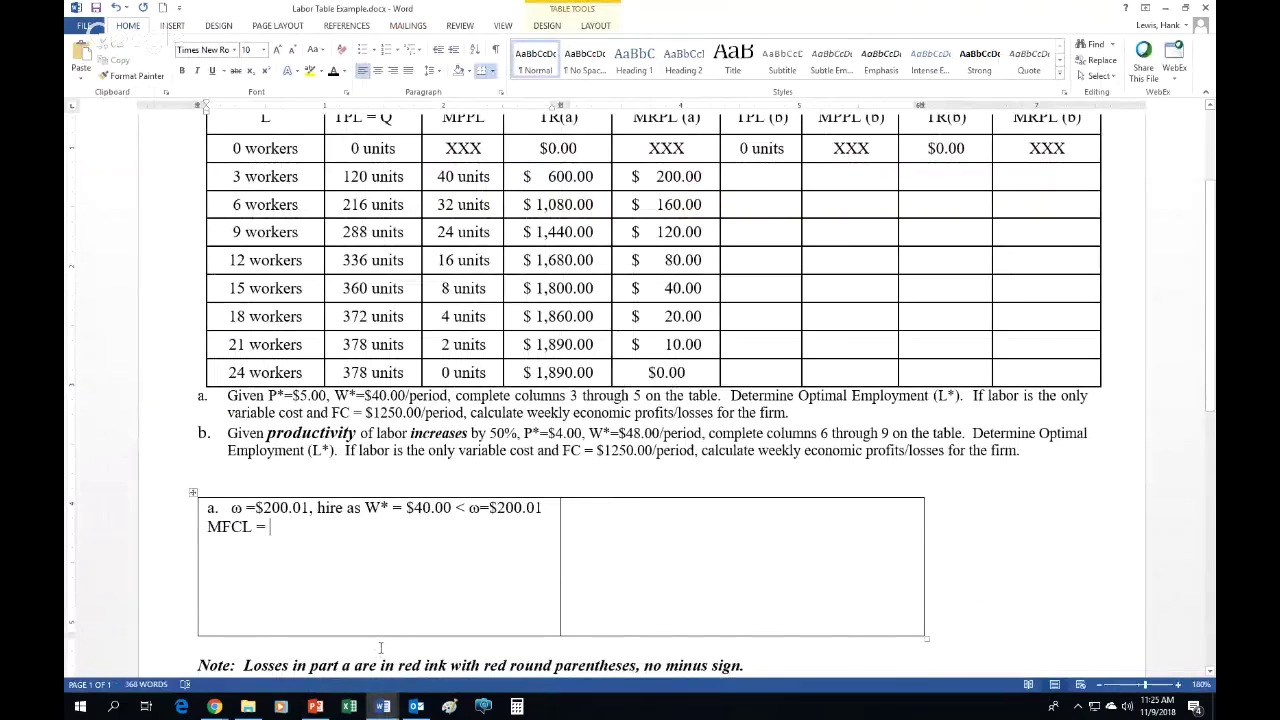
{"action": "type", "text": "W*"}
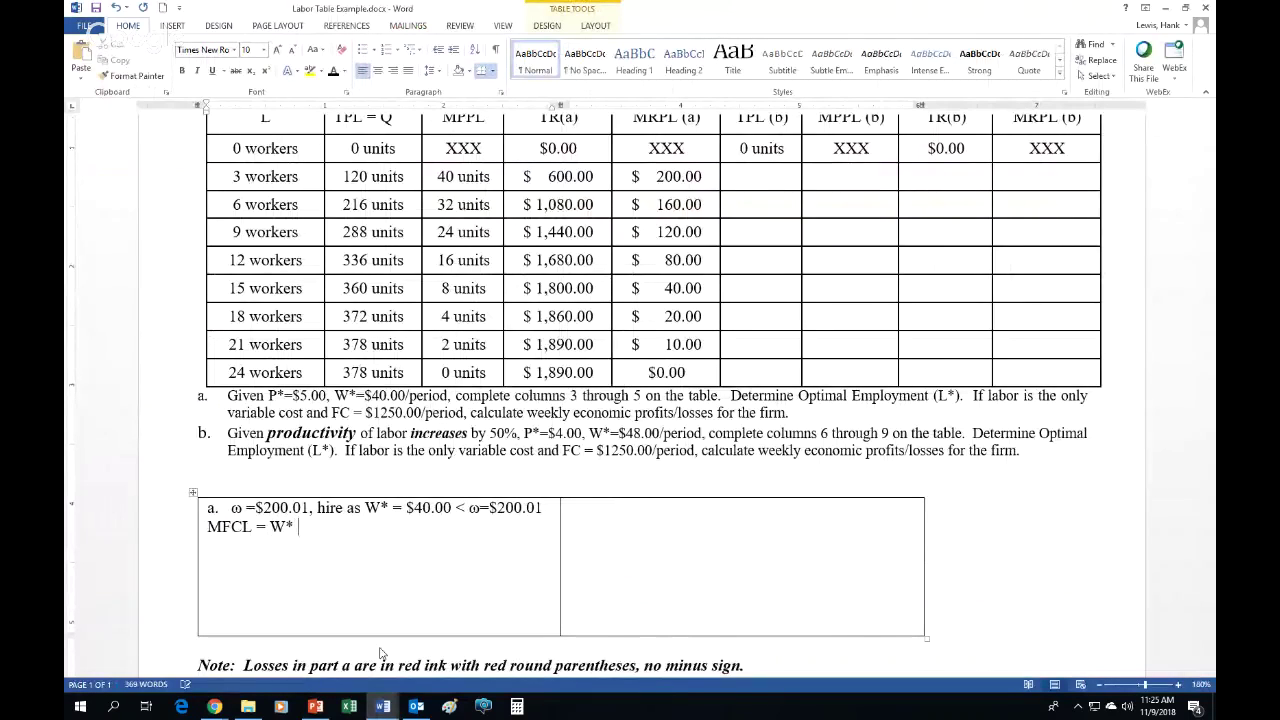
{"action": "type", "text": " $40.00"}
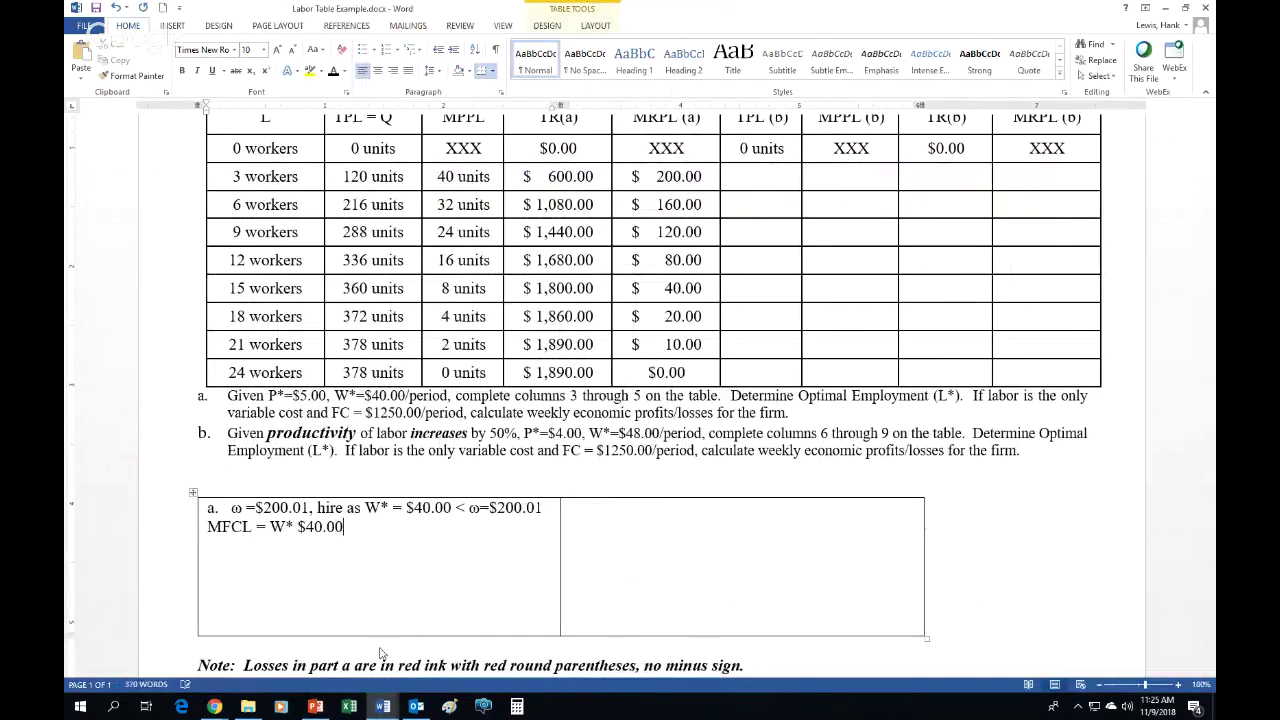
{"action": "left_click", "coordinate": [295, 517]}
{"action": "type", "text": "="}
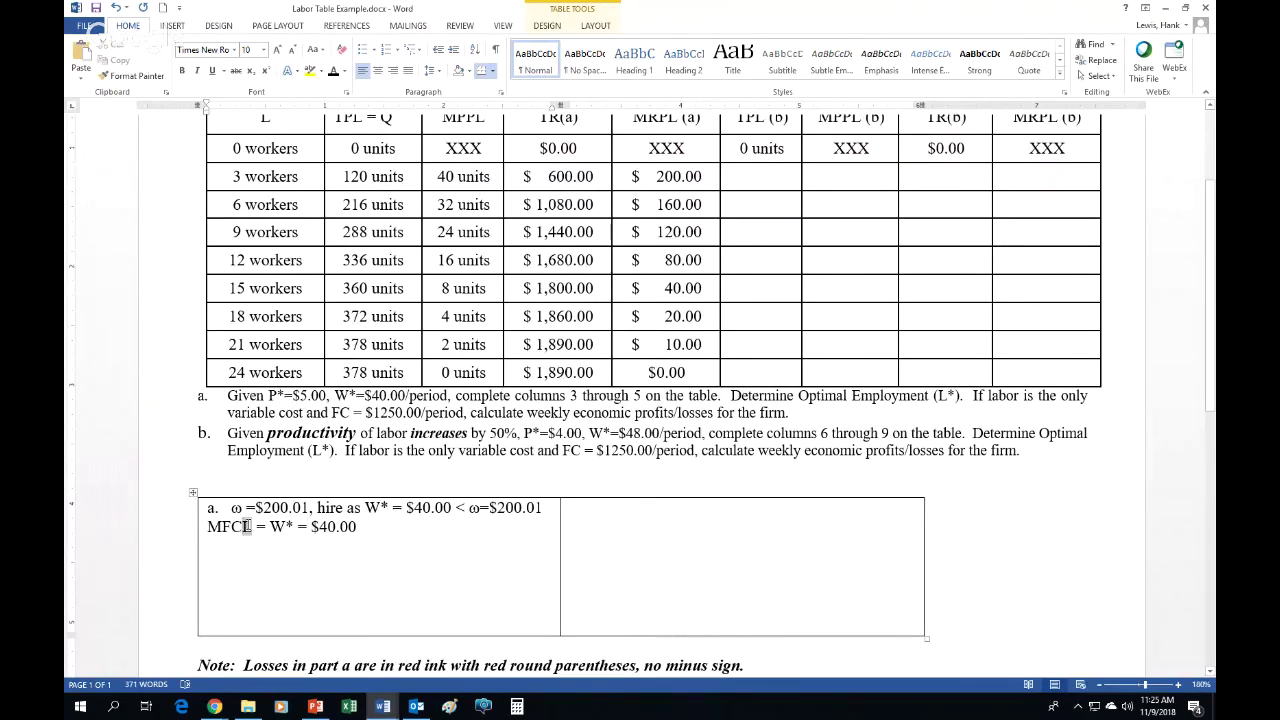
Shrink the L in MFCL by two font sizes, then collapse Word's ribbon.
{"action": "right_click", "coordinate": [245, 526]}
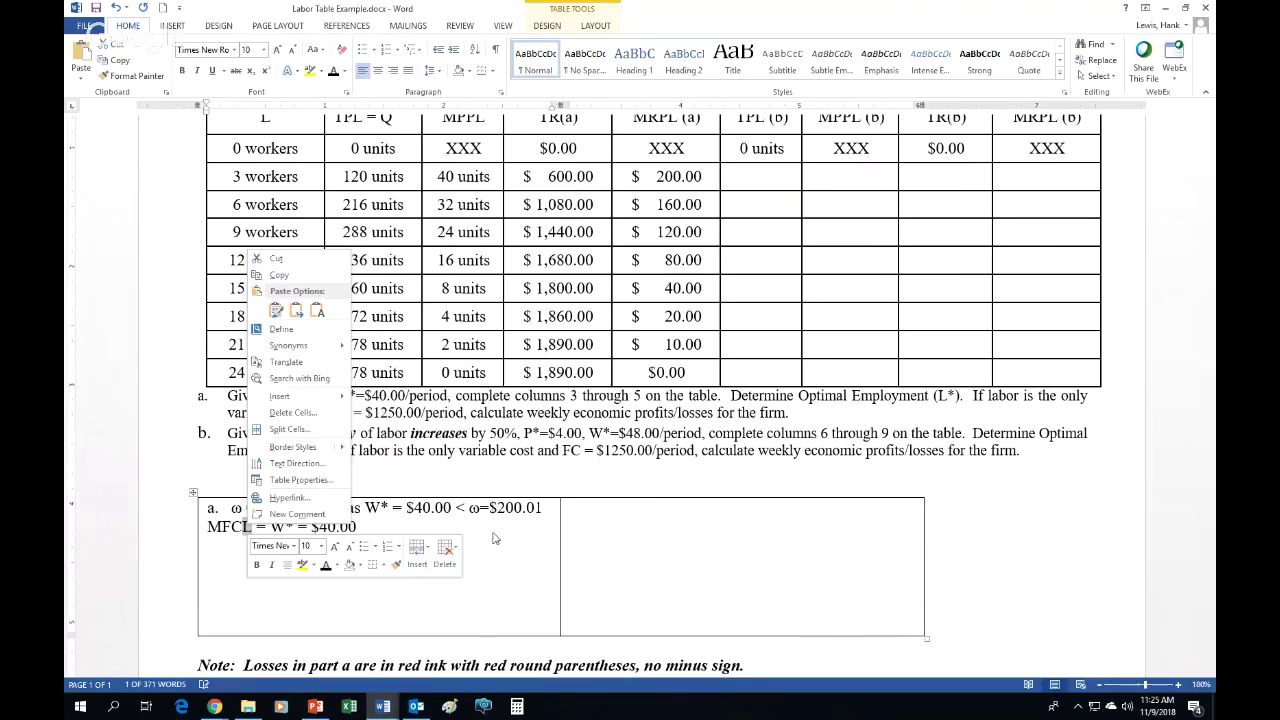
{"action": "key", "text": "Escape"}
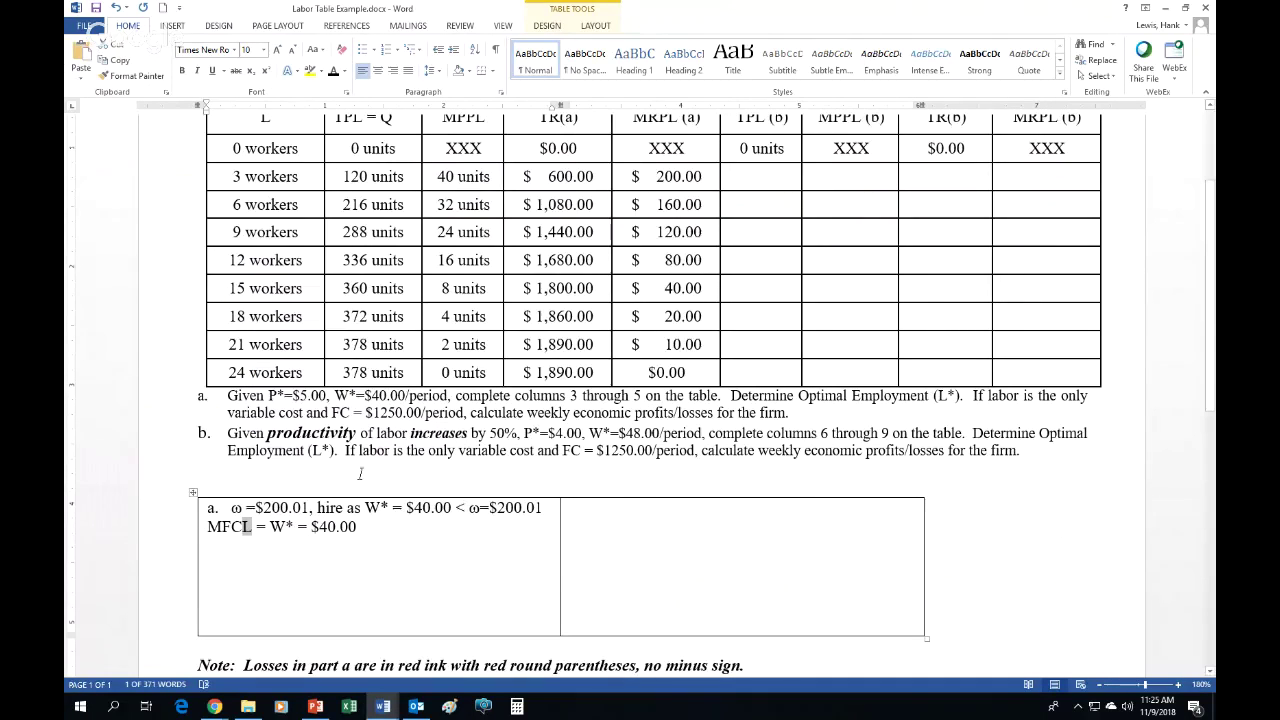
{"action": "left_click", "coordinate": [291, 52]}
{"action": "left_click", "coordinate": [291, 52]}
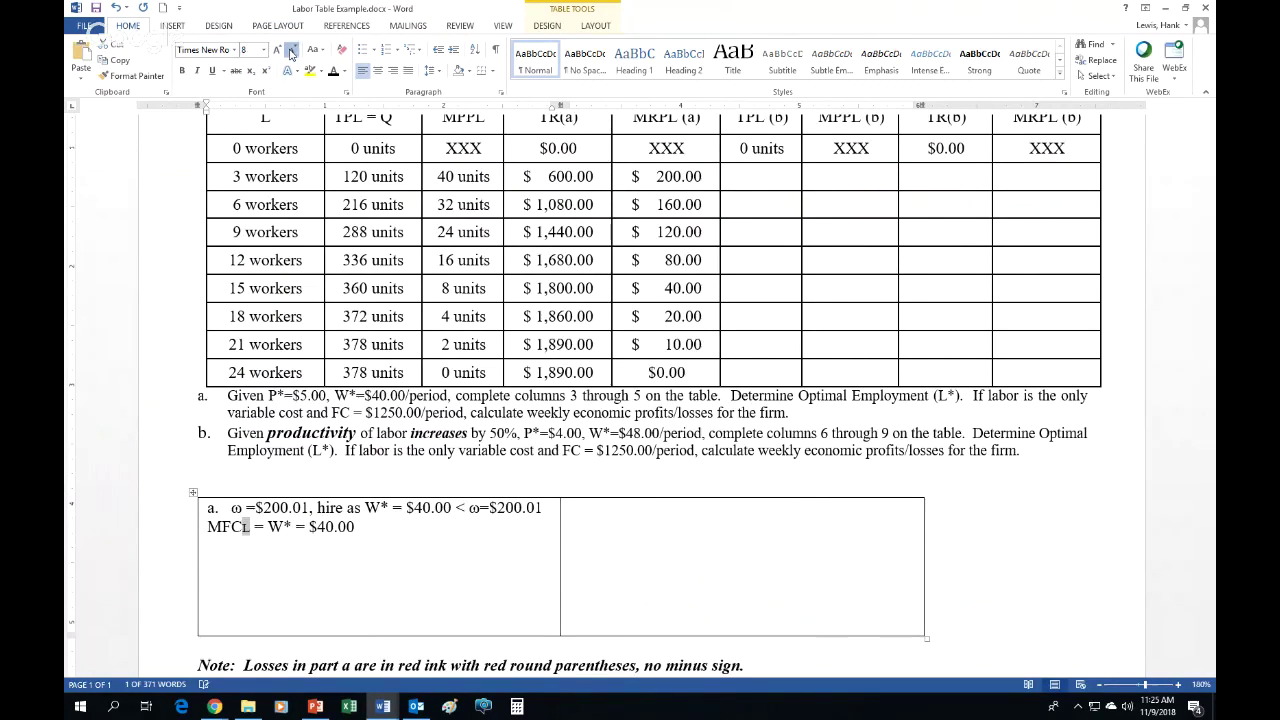
{"action": "left_click", "coordinate": [394, 530]}
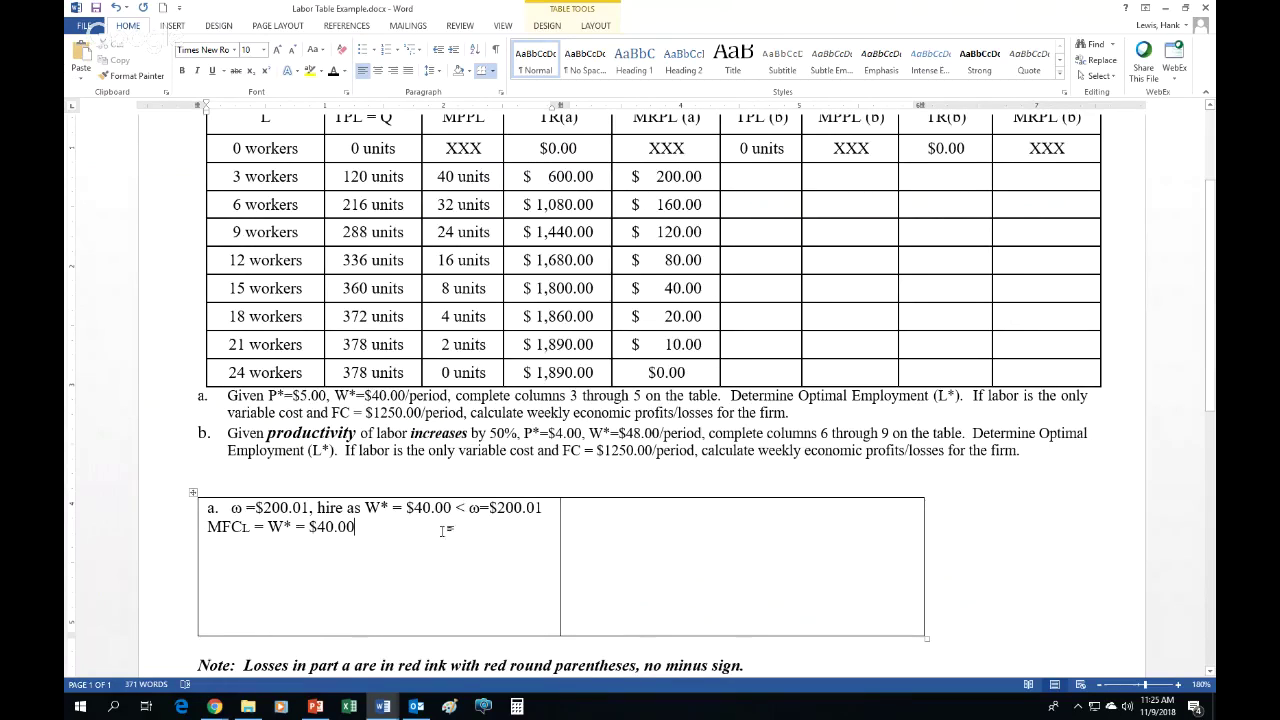
{"action": "scroll", "coordinate": [633, 428], "scroll_direction": "up", "scroll_amount": 1}
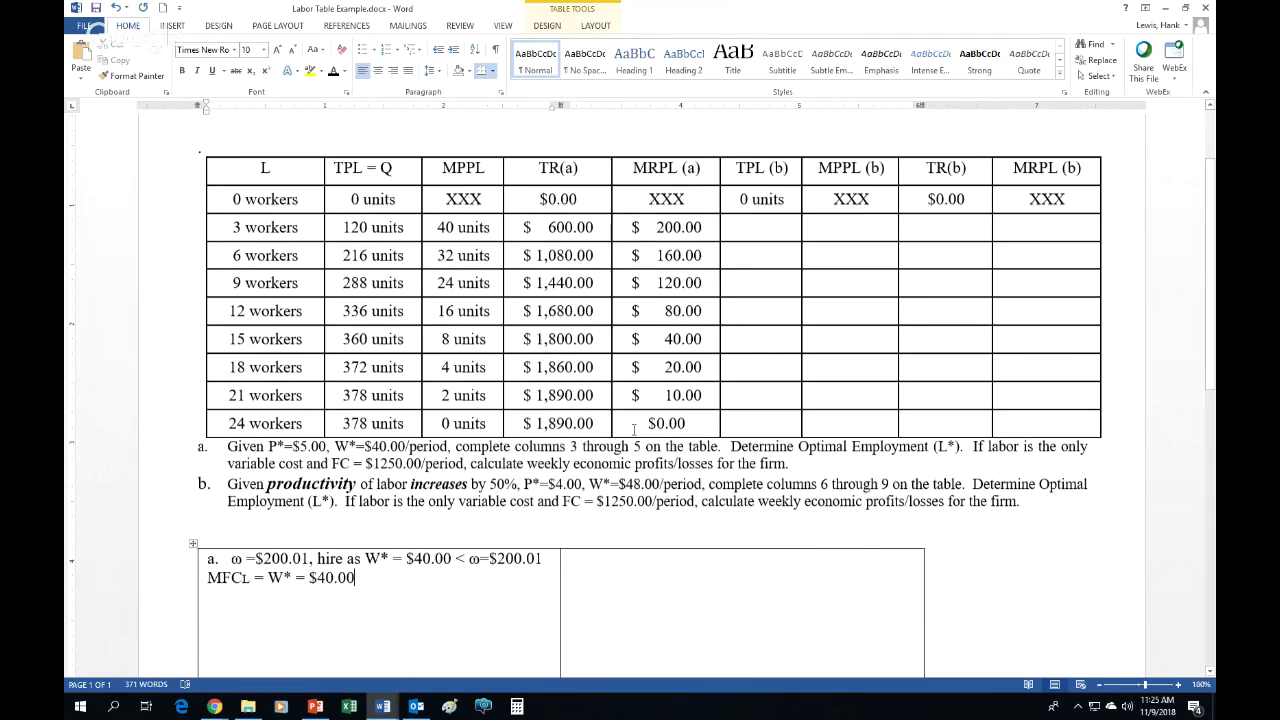
{"action": "scroll", "coordinate": [633, 428], "scroll_direction": "down", "scroll_amount": 1}
{"action": "right_click", "coordinate": [313, 89]}
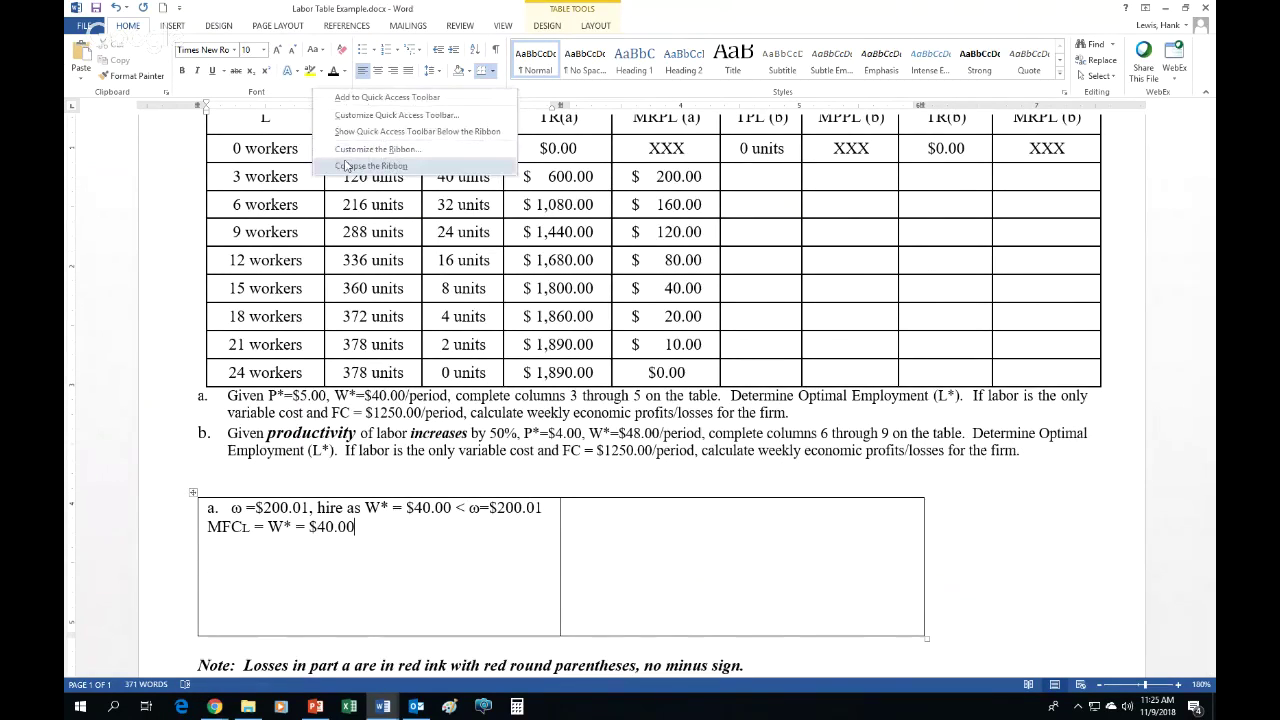
{"action": "left_click", "coordinate": [347, 166]}
Review slide 16's hiring rule, tracing ω, L* and the MRPL = MFCL formula.
{"action": "left_click", "coordinate": [315, 706]}
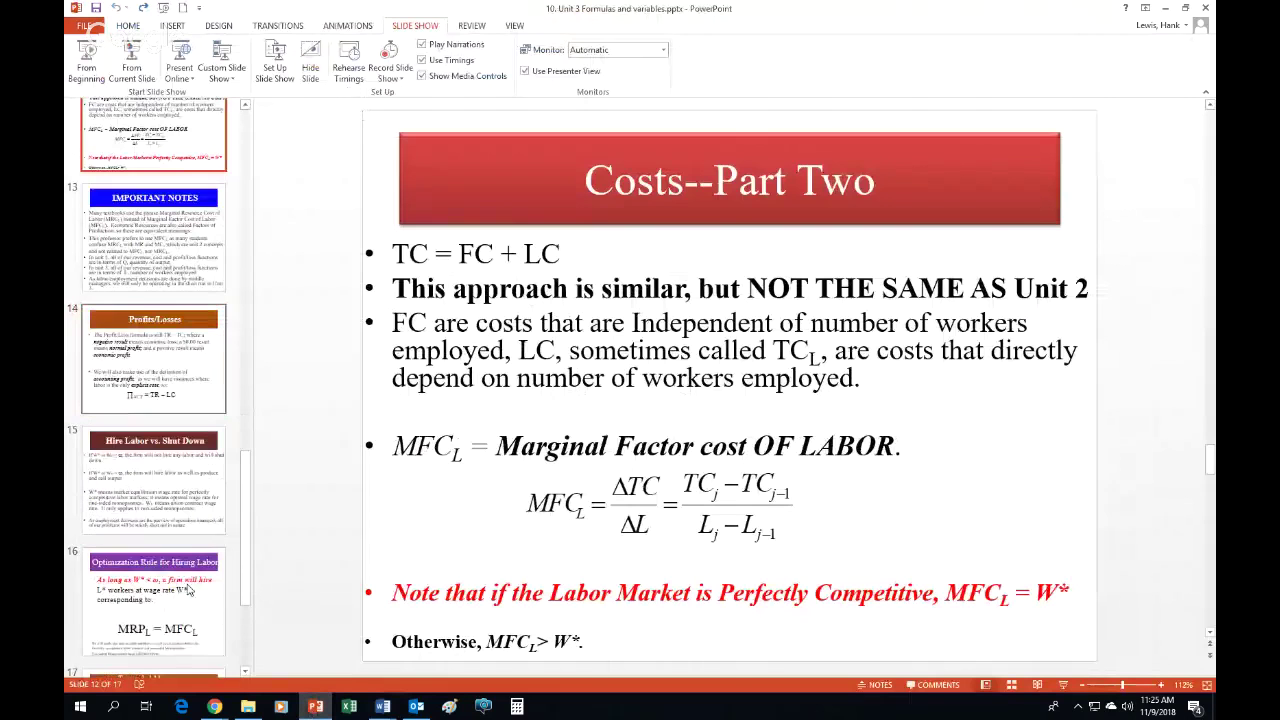
{"action": "scroll", "coordinate": [187, 590], "scroll_direction": "down", "scroll_amount": 3}
{"action": "left_click", "coordinate": [155, 485]}
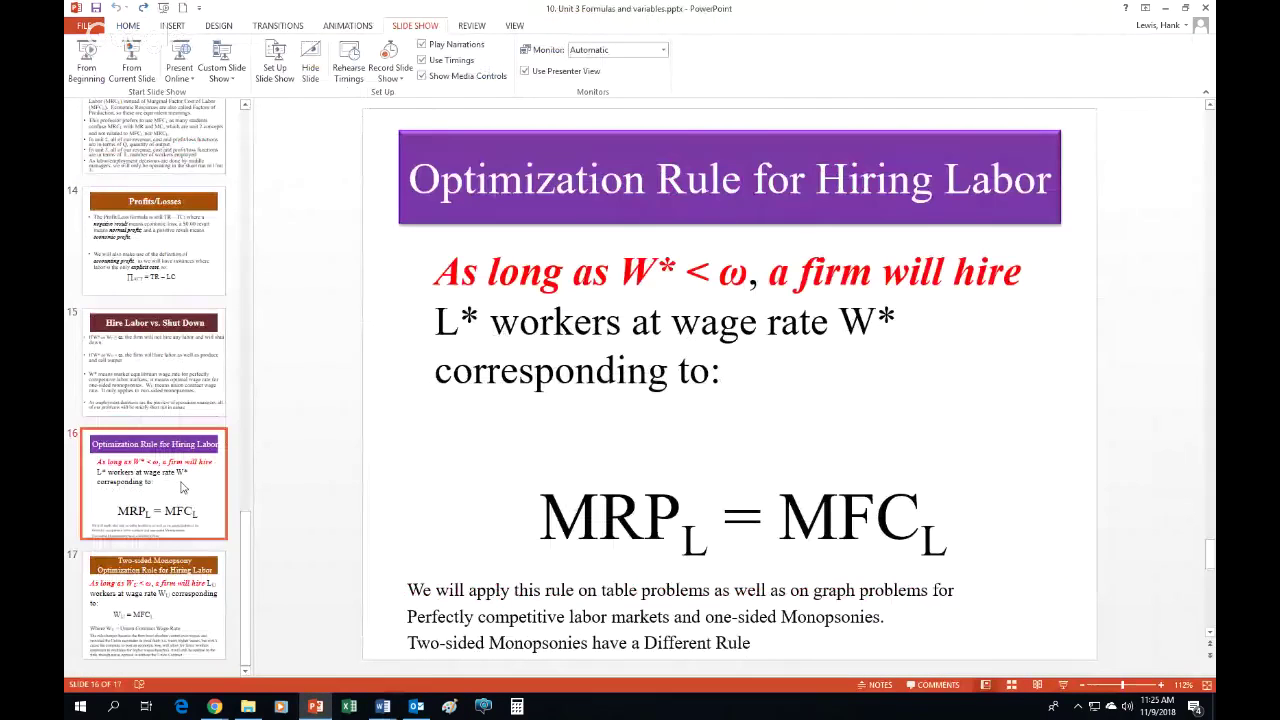
{"action": "left_click", "coordinate": [678, 280]}
{"action": "left_click", "coordinate": [736, 283]}
{"action": "left_click", "coordinate": [482, 318]}
{"action": "left_click", "coordinate": [737, 368]}
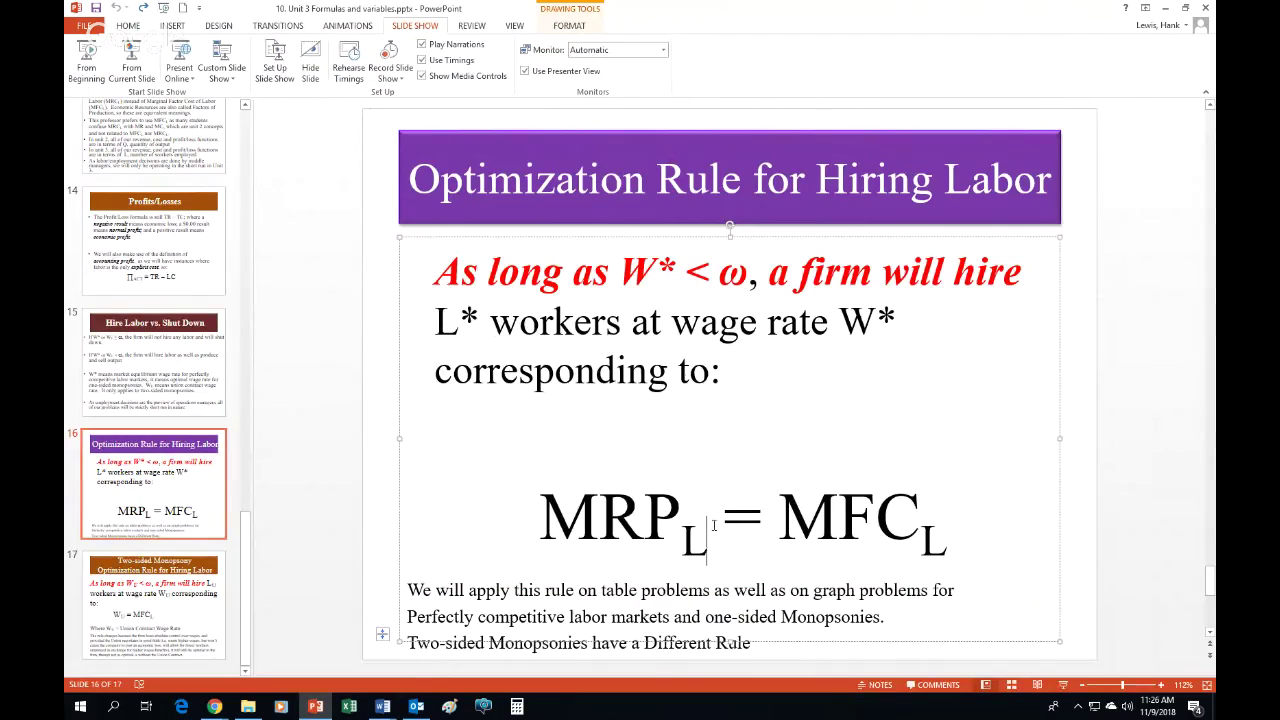
{"action": "left_click", "coordinate": [953, 526]}
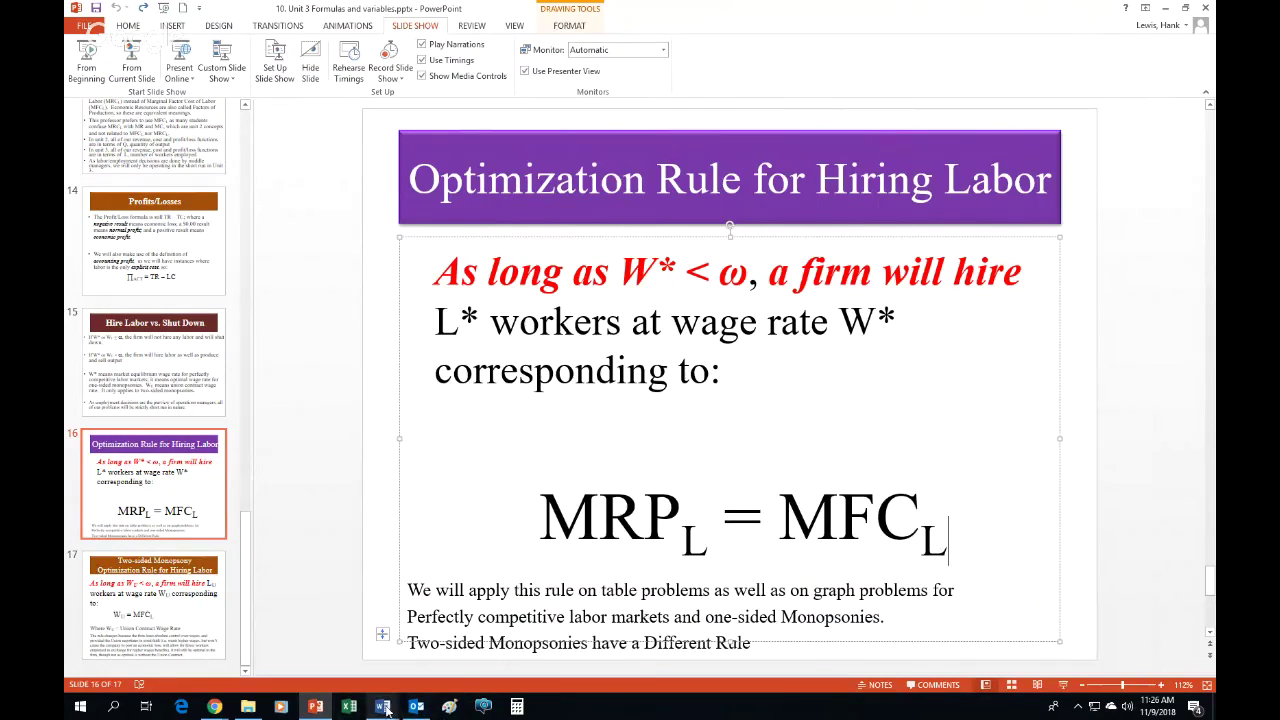
Shade the labor table's 15-workers row green across the part (a) columns.
{"action": "mouse_move", "coordinate": [382, 706]}
{"action": "left_click", "coordinate": [376, 667]}
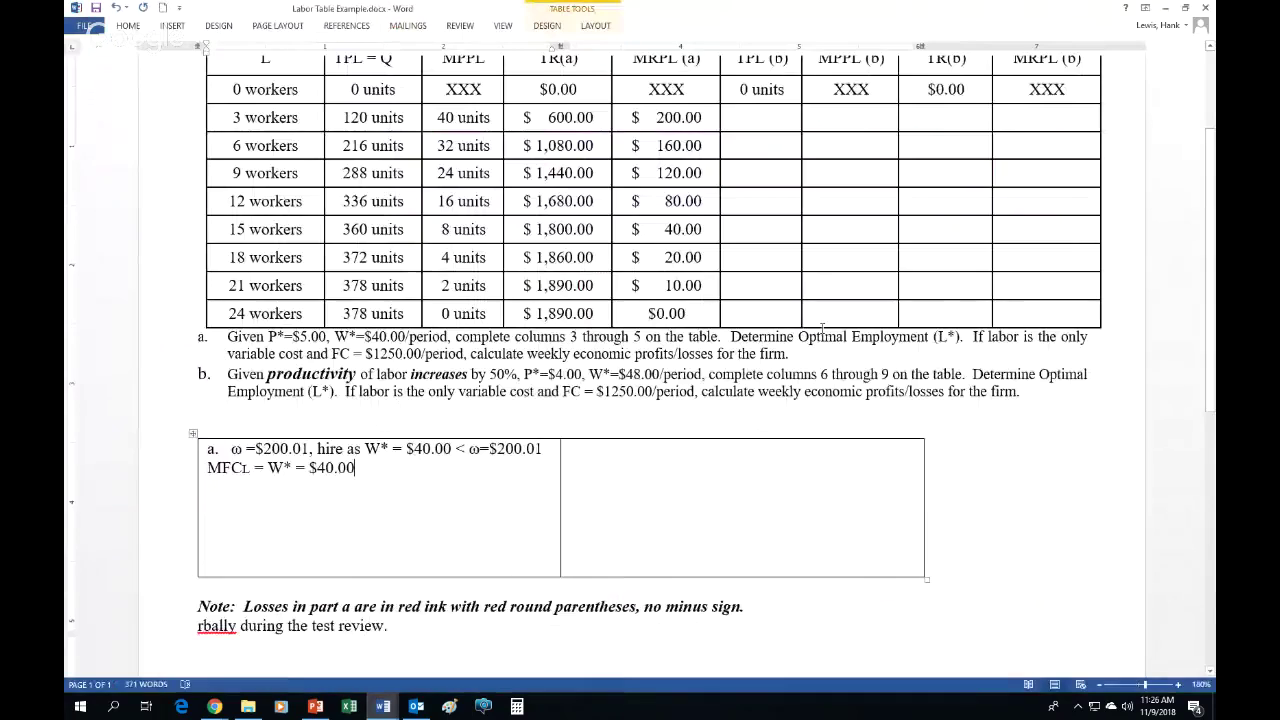
{"action": "scroll", "coordinate": [668, 314], "scroll_direction": "up", "scroll_amount": 1}
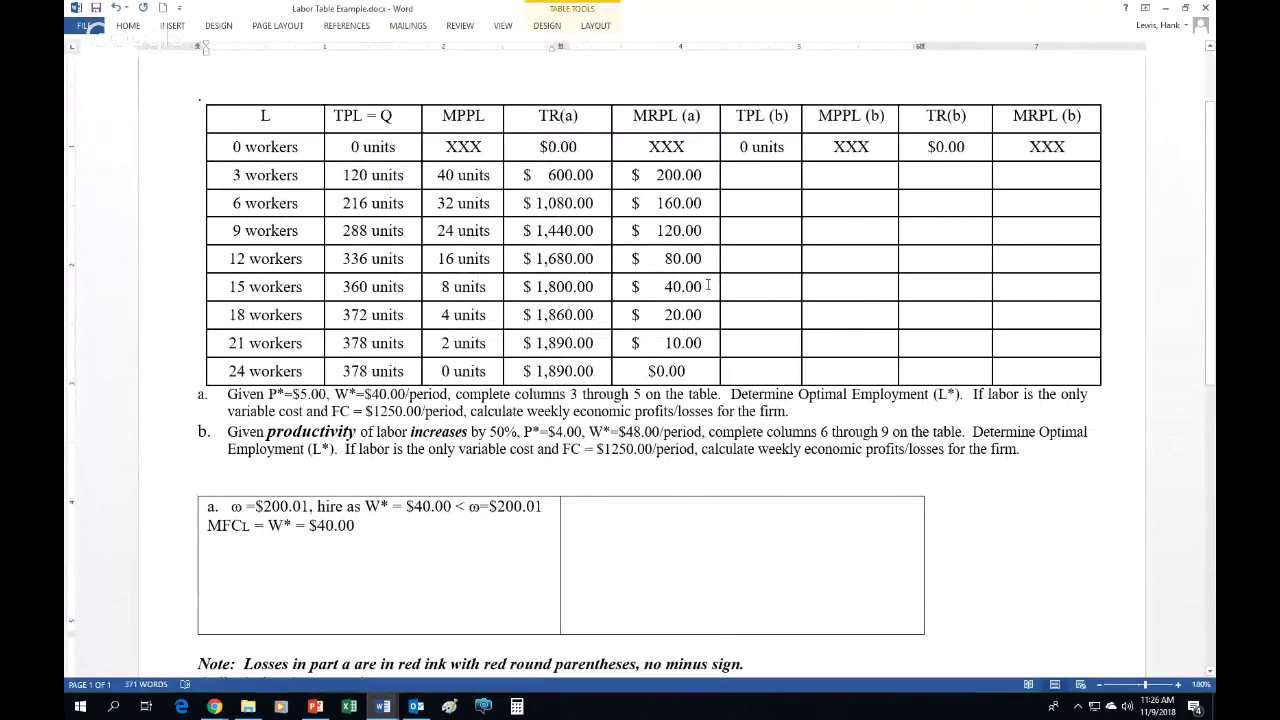
{"action": "left_click_drag", "start_coordinate": [708, 286], "coordinate": [287, 284]}
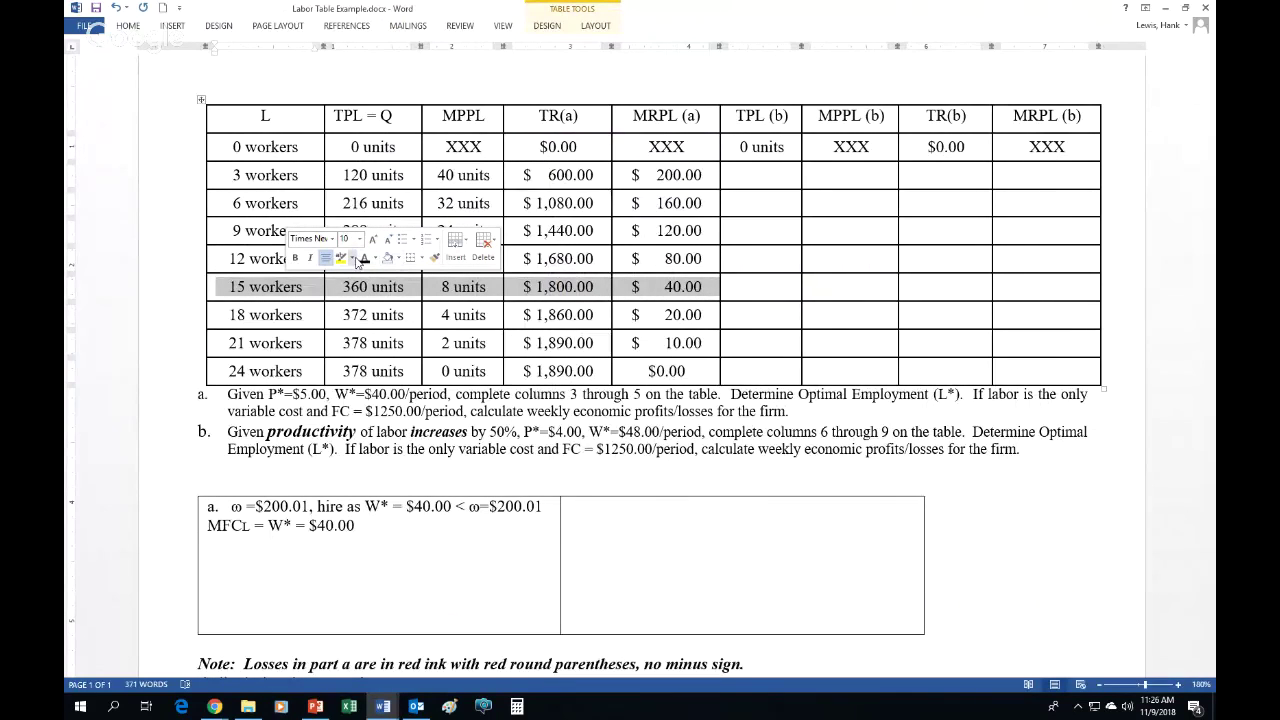
{"action": "left_click", "coordinate": [355, 259]}
{"action": "left_click", "coordinate": [399, 259]}
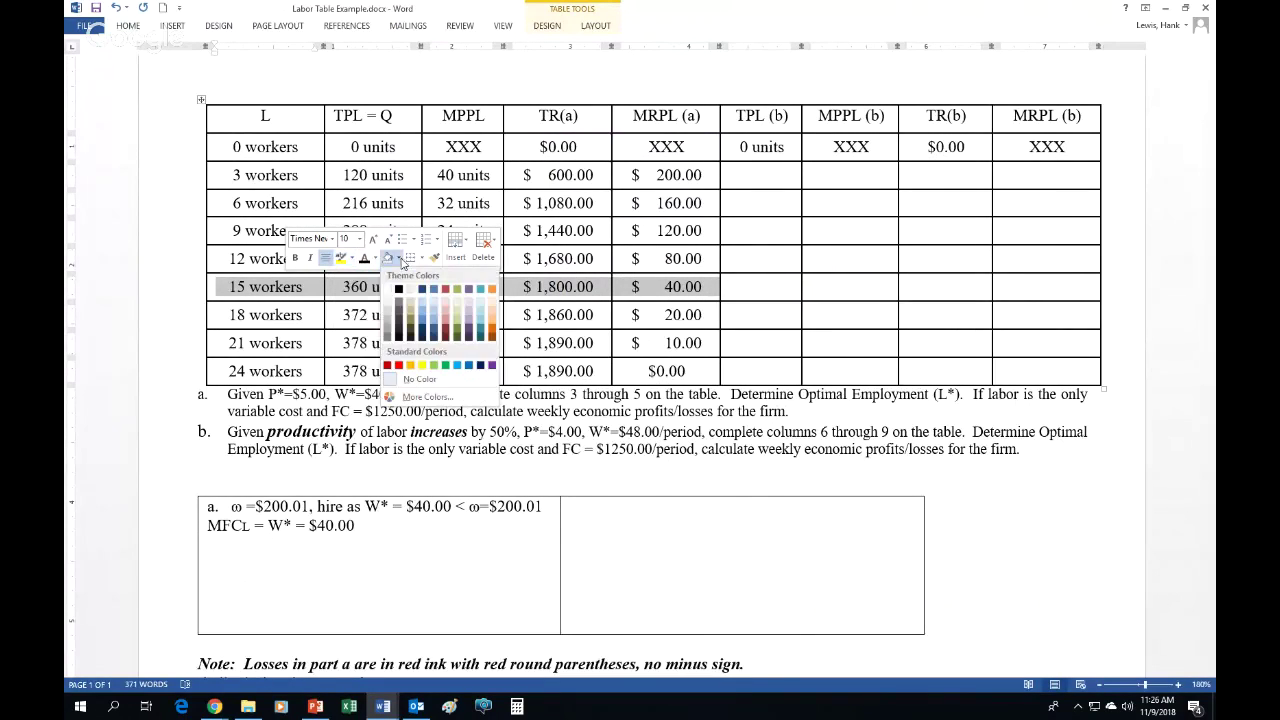
{"action": "left_click", "coordinate": [457, 309]}
Reveal the hidden answer line 'L* = 15 workers' beneath the MFCL line.
{"action": "left_click", "coordinate": [711, 293]}
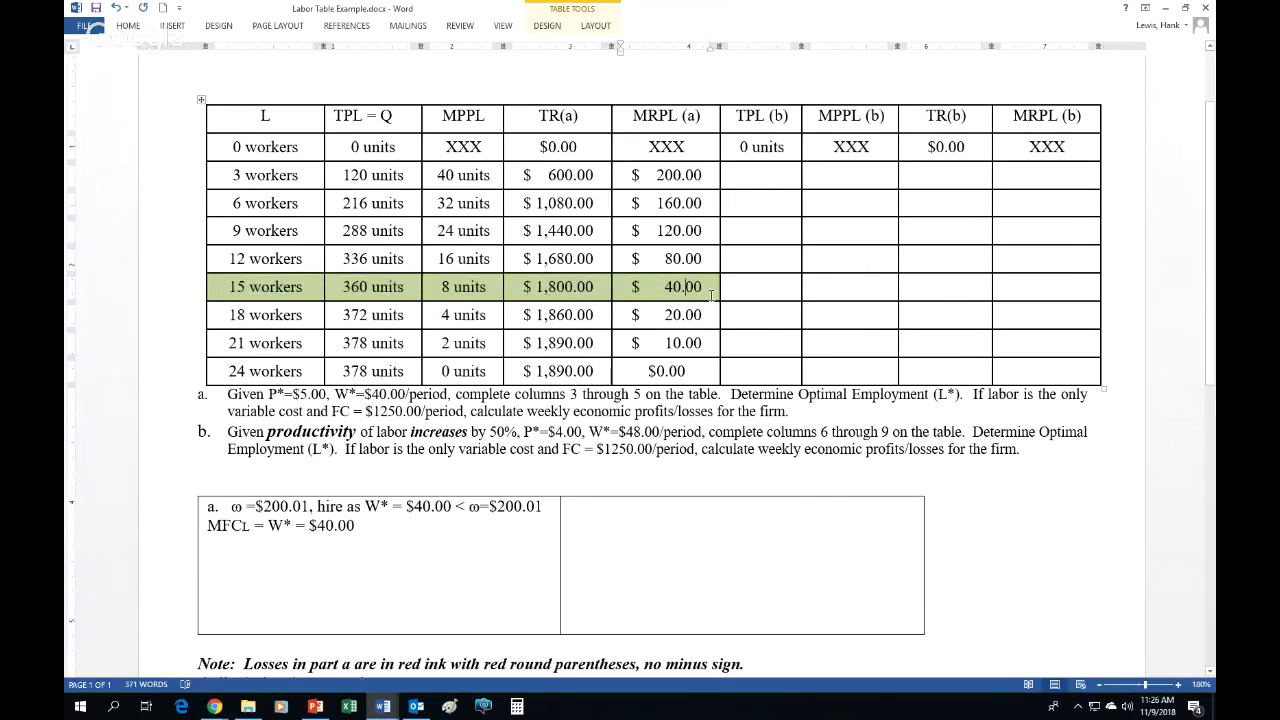
{"action": "left_click", "coordinate": [396, 537]}
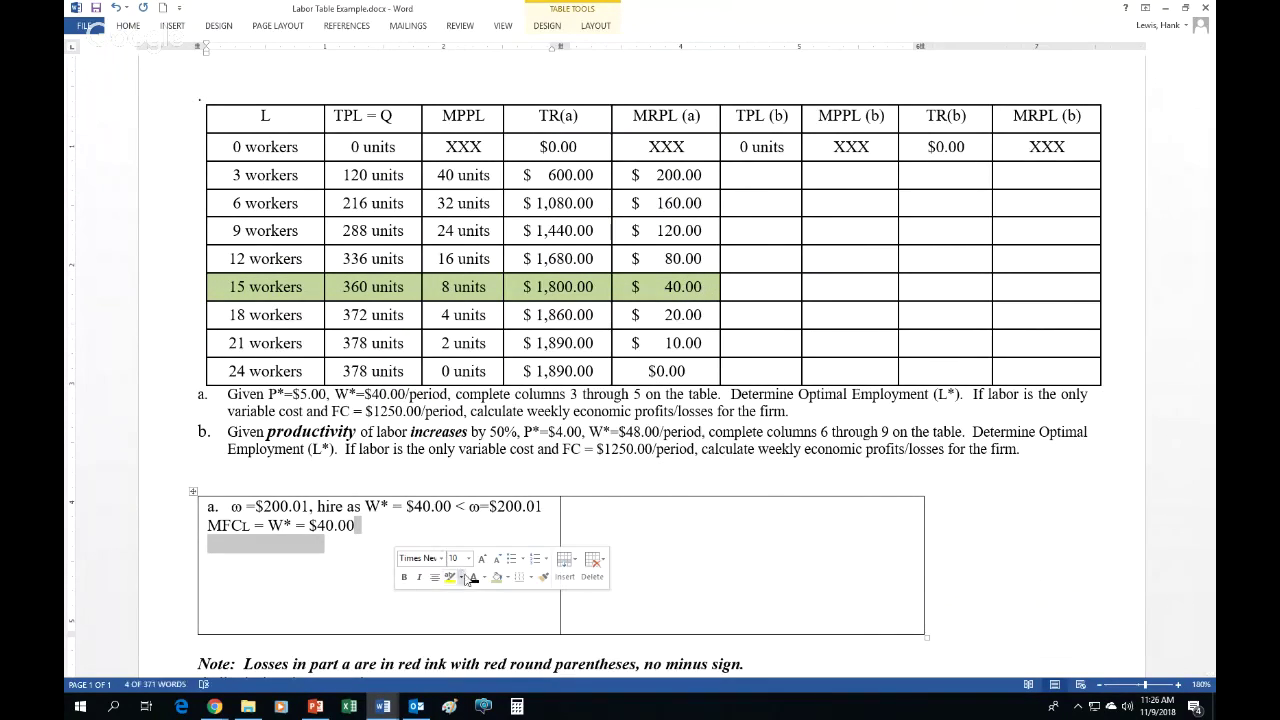
{"action": "left_click", "coordinate": [466, 580]}
{"action": "left_click", "coordinate": [328, 545]}
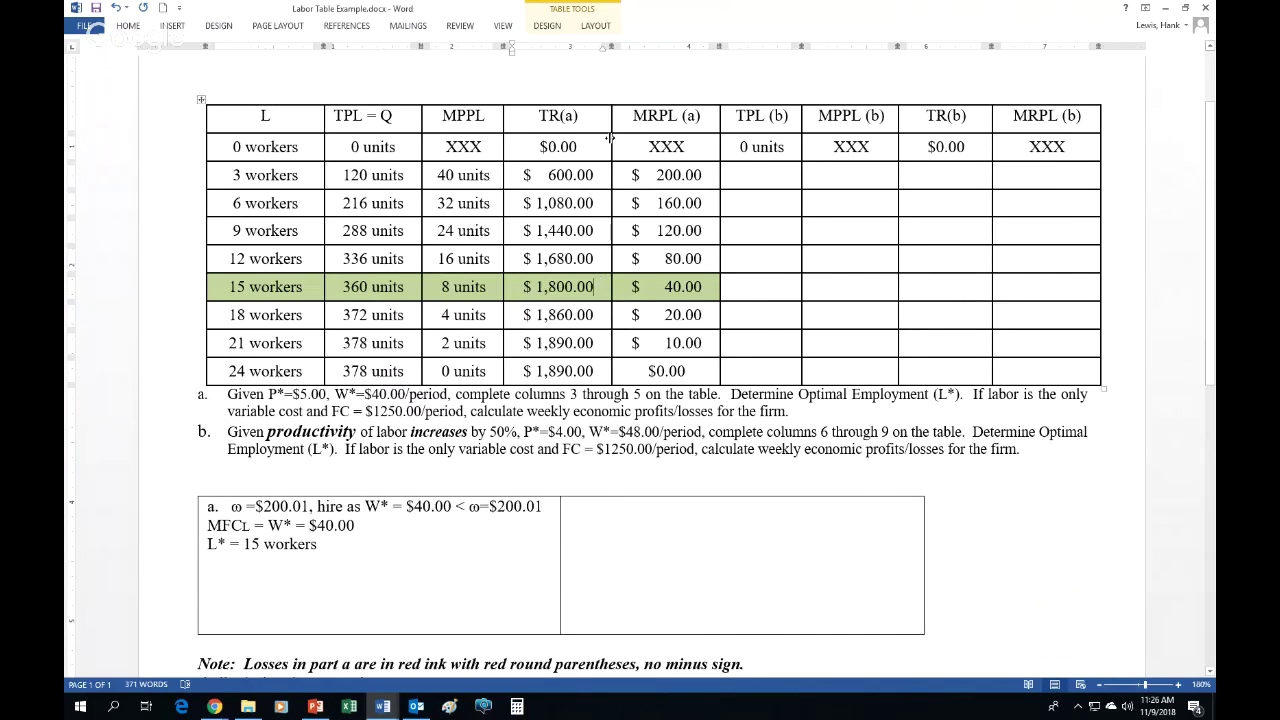
Highlight the TR(a) heading and the 15-workers $1,800.00 in turquoise.
{"action": "left_click_drag", "start_coordinate": [579, 116], "coordinate": [541, 116]}
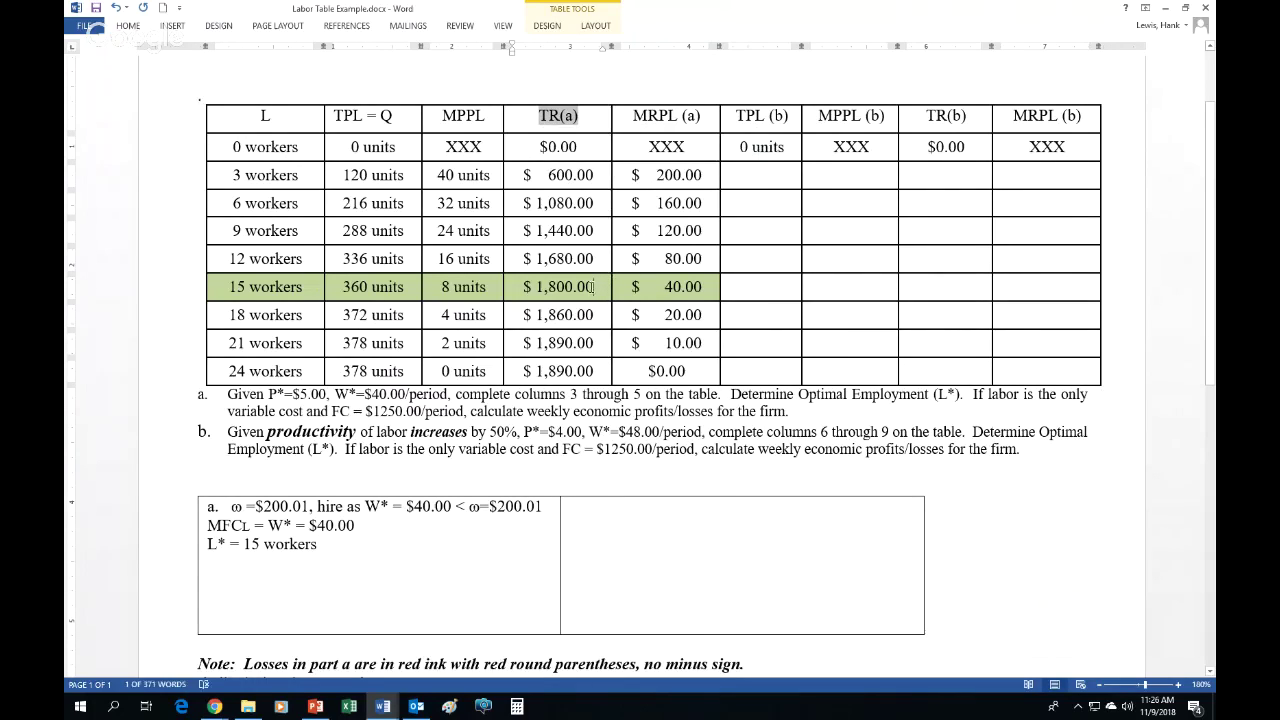
{"action": "left_click_drag", "start_coordinate": [594, 287], "coordinate": [522, 289]}
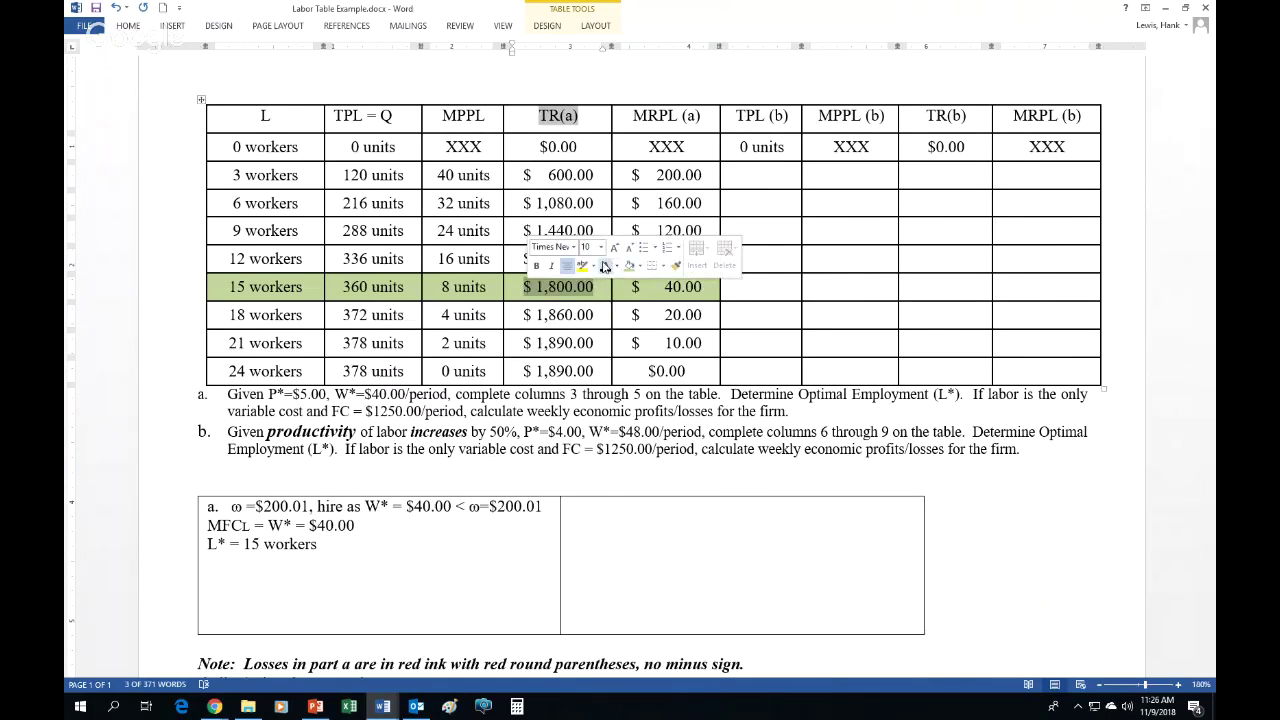
{"action": "left_click", "coordinate": [593, 265]}
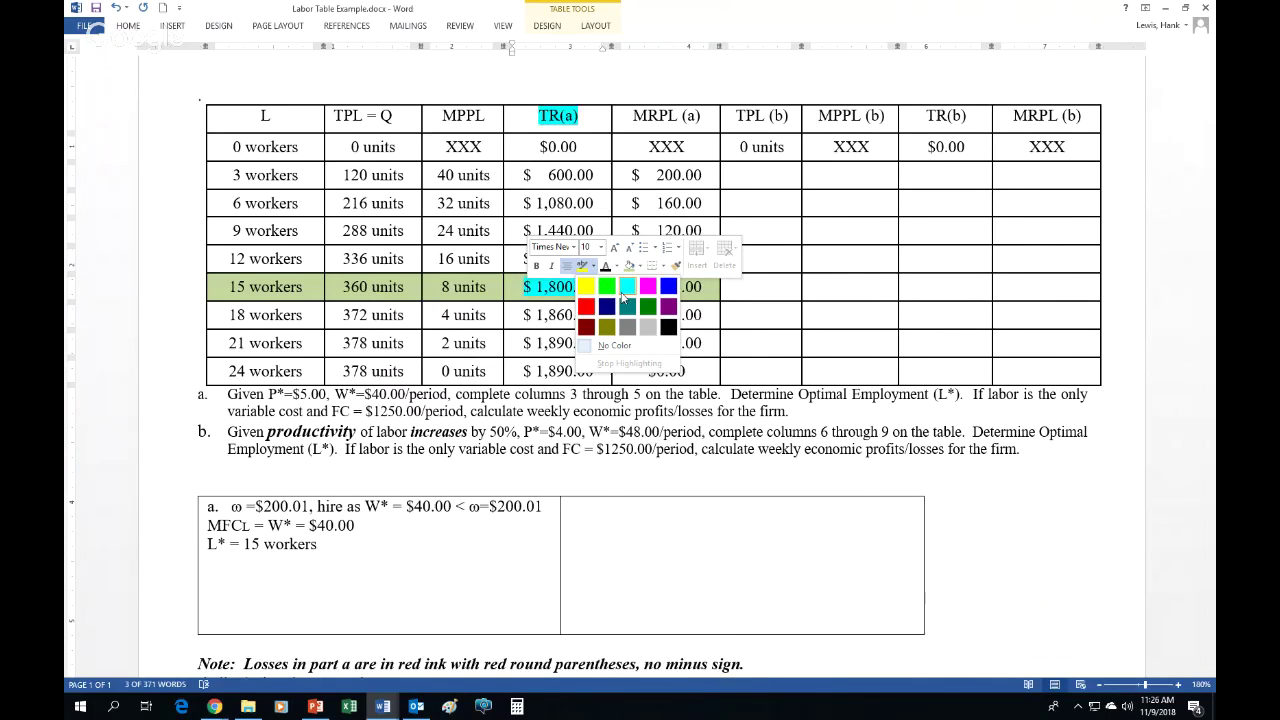
{"action": "left_click", "coordinate": [624, 293]}
{"action": "left_click", "coordinate": [498, 491]}
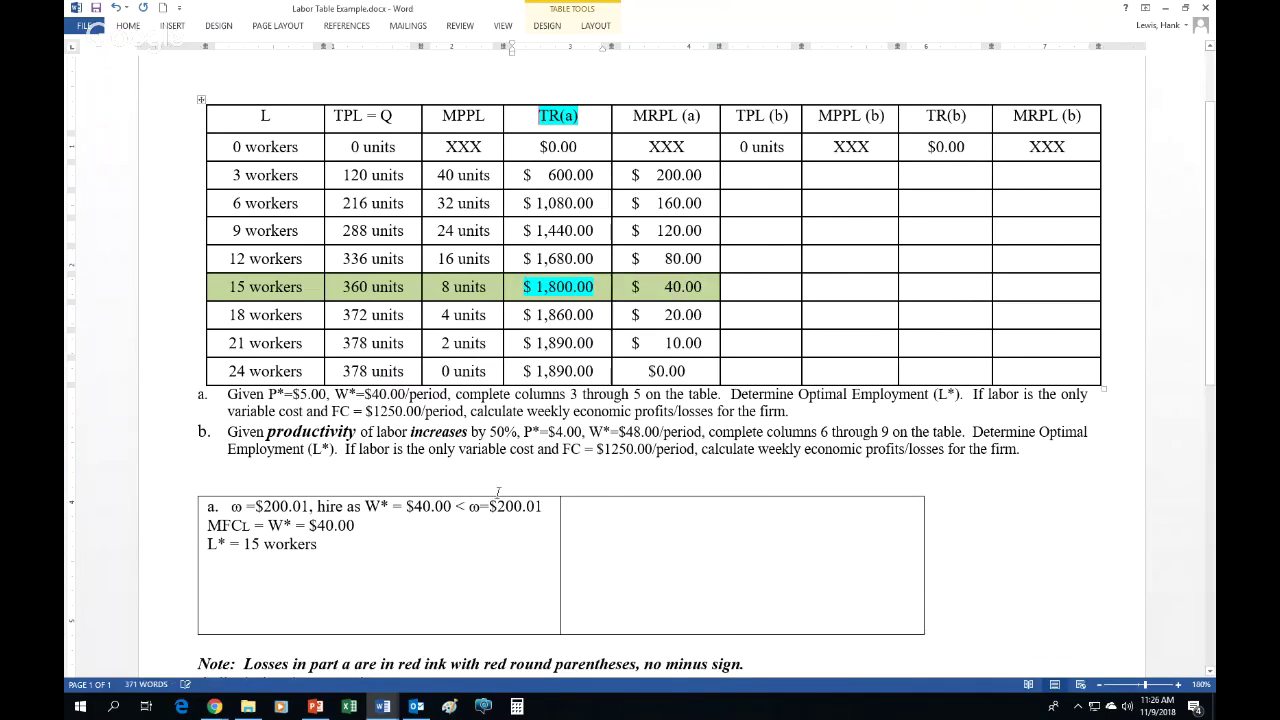
Reveal the hidden 'TR = $1800.00 (from Table)' line in black.
{"action": "triple_click", "coordinate": [330, 545]}
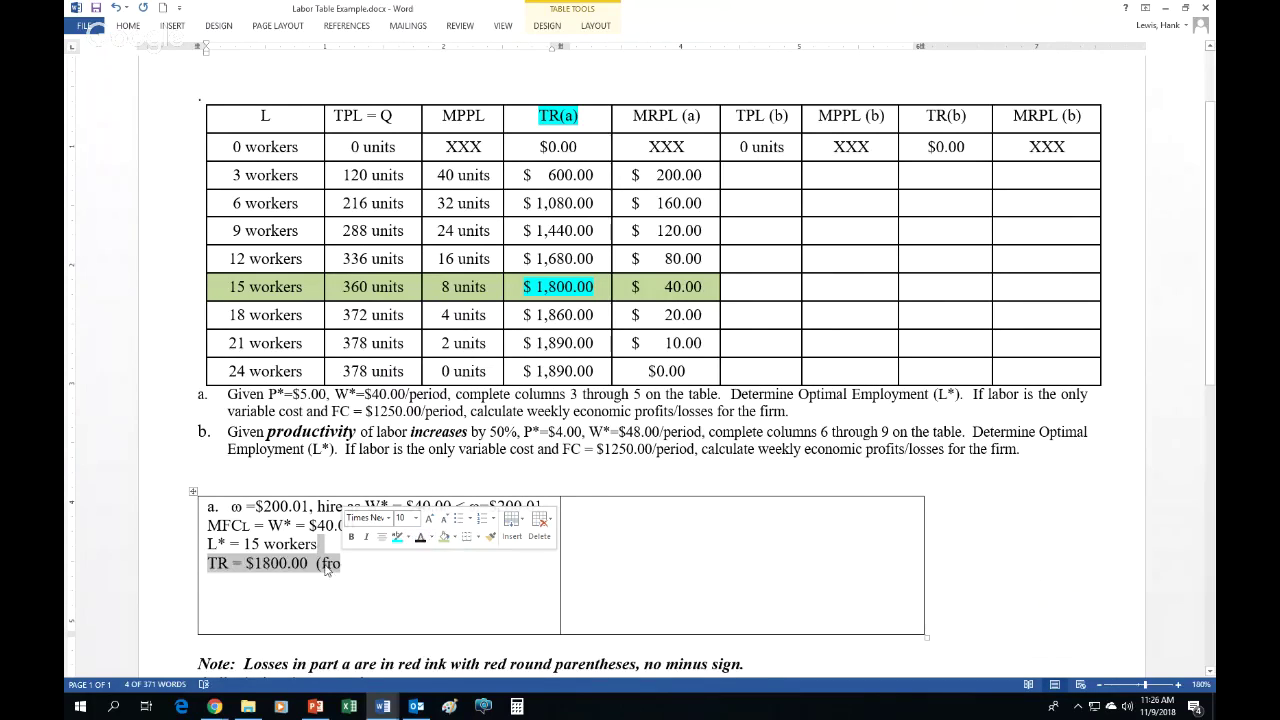
{"action": "left_click_drag", "start_coordinate": [291, 565], "coordinate": [403, 571]}
{"action": "left_click", "coordinate": [412, 574]}
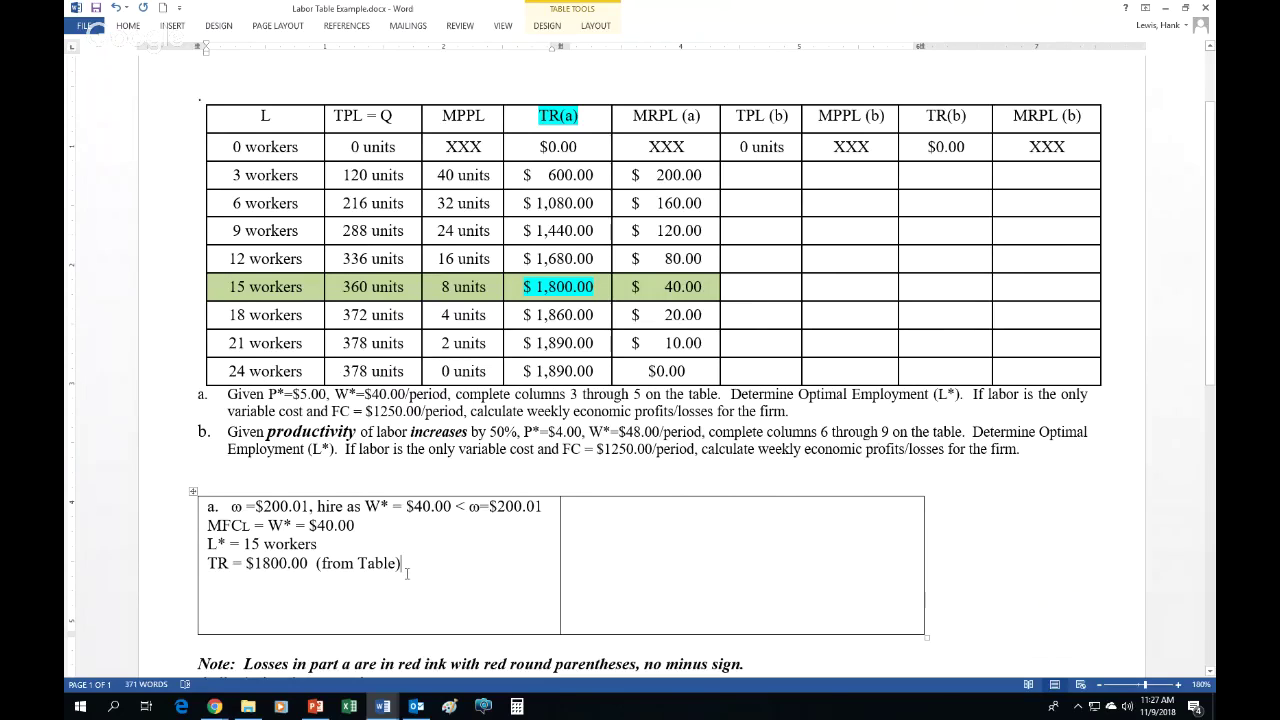
Reveal the labor cost line, rename TCL to LC, make it $600.00, and save.
{"action": "left_click_drag", "start_coordinate": [407, 573], "coordinate": [431, 590]}
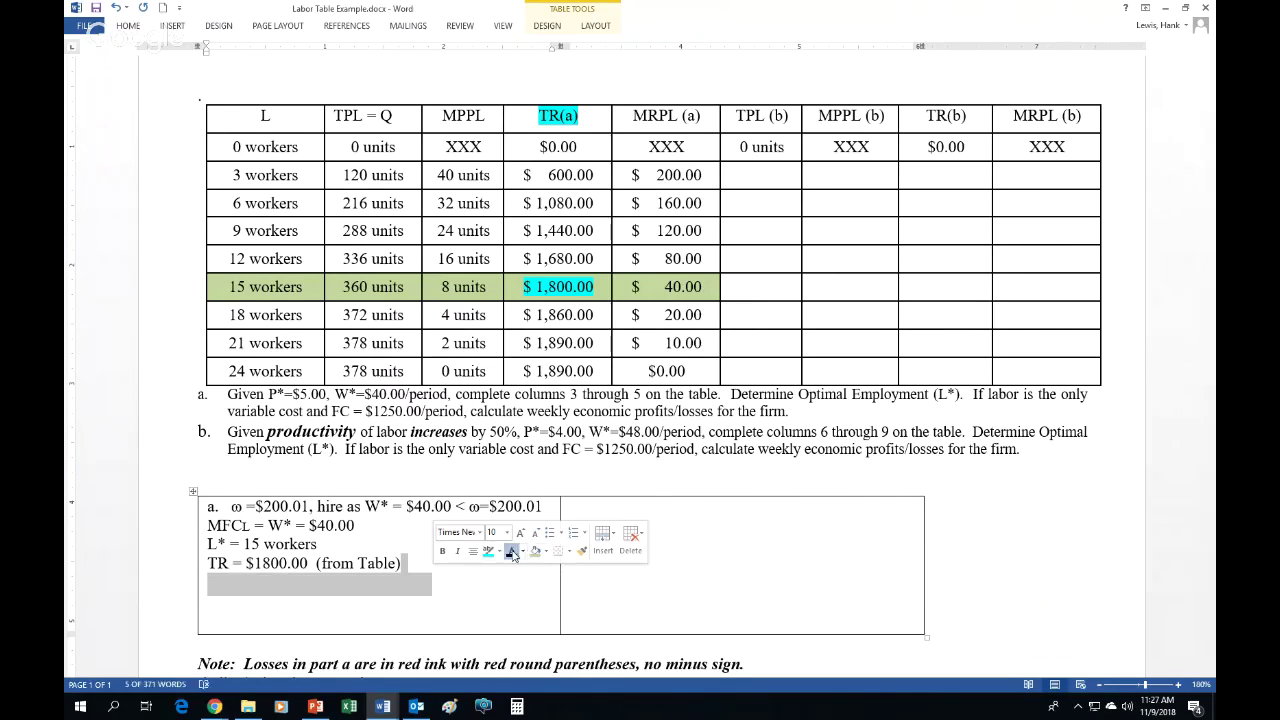
{"action": "left_click", "coordinate": [511, 551]}
{"action": "left_click", "coordinate": [348, 582]}
{"action": "left_click_drag", "start_coordinate": [240, 585], "coordinate": [202, 585]}
{"action": "type", "text": "LC = $40.00(15 workers) =$600"}
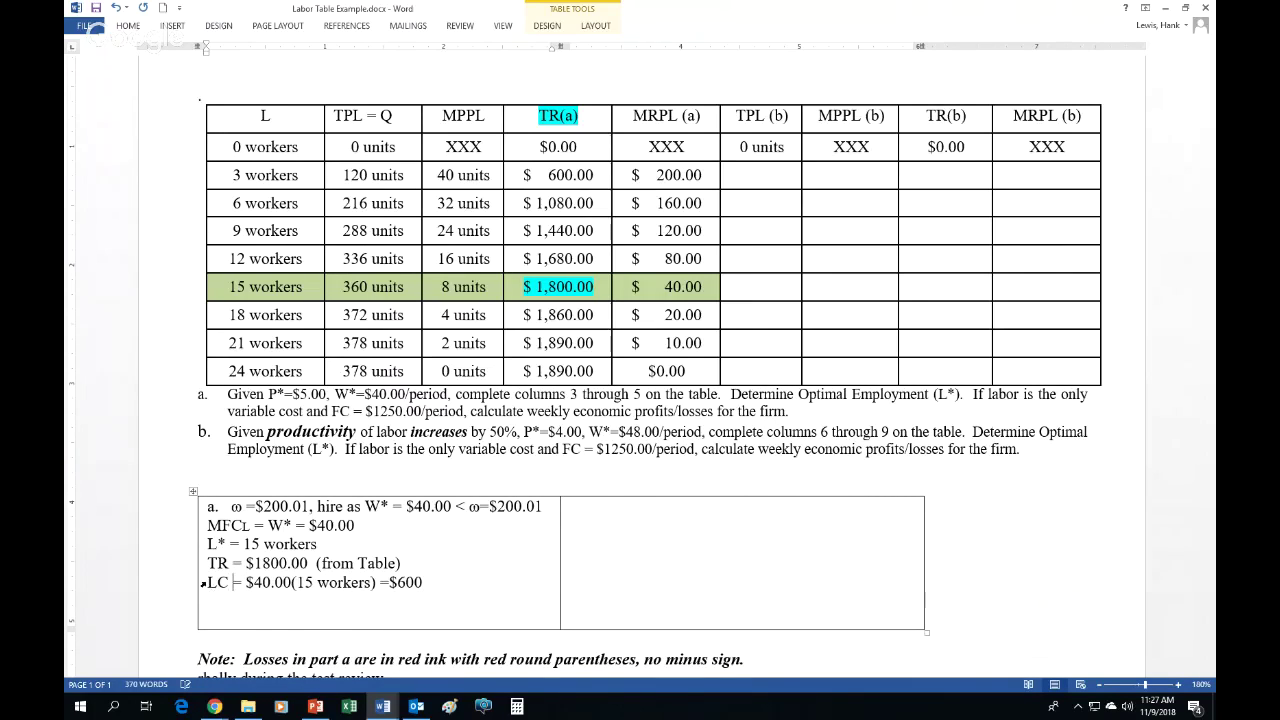
{"action": "left_click", "coordinate": [96, 7]}
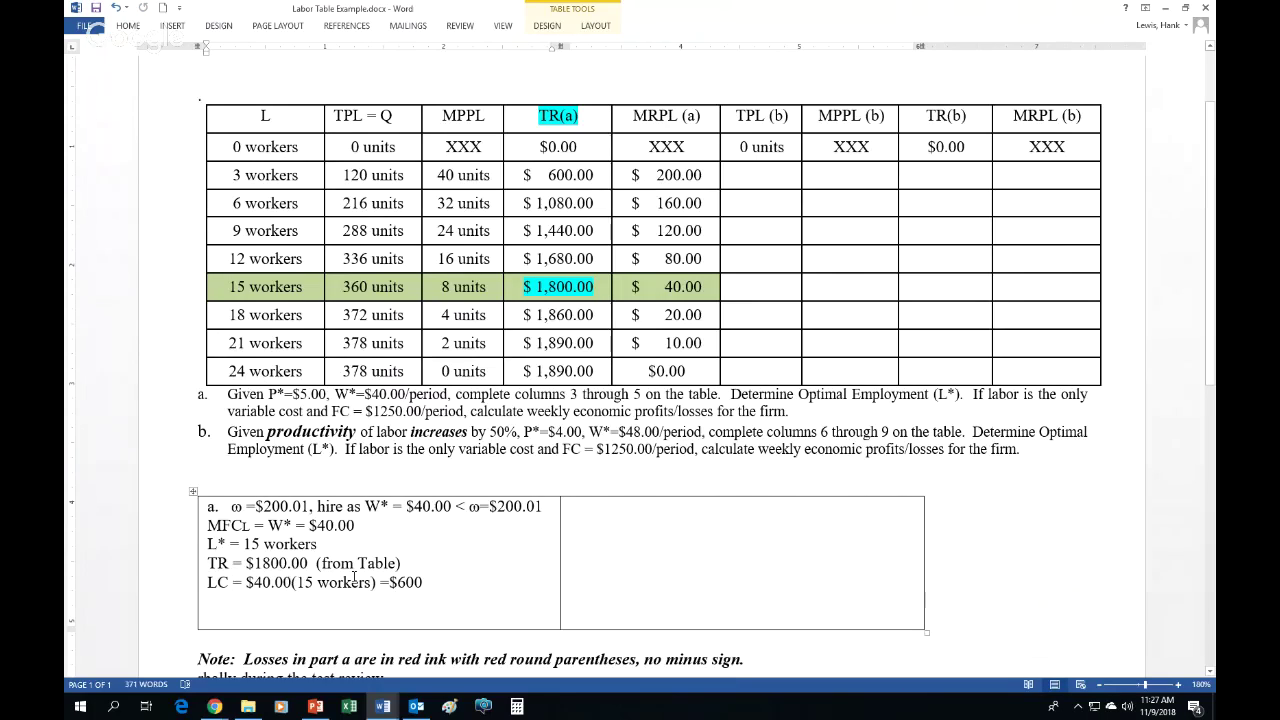
{"action": "left_click_drag", "start_coordinate": [432, 582], "coordinate": [448, 583]}
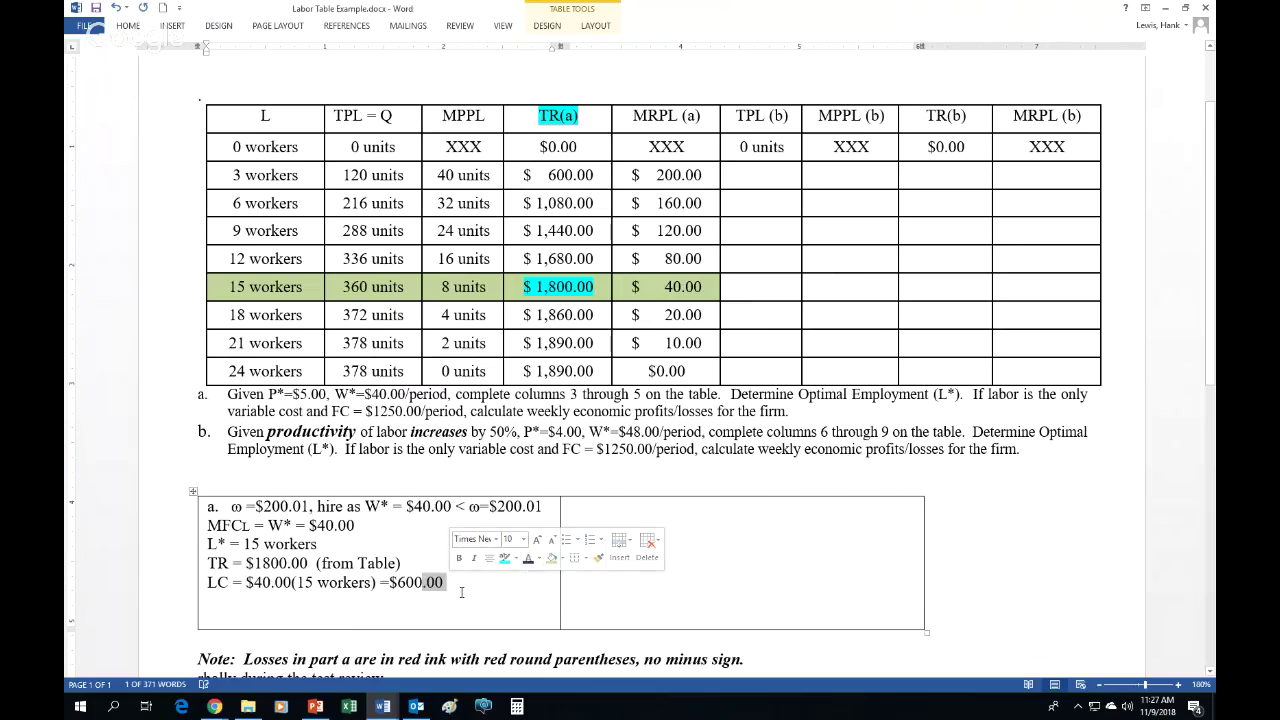
{"action": "type", "text": ".00"}
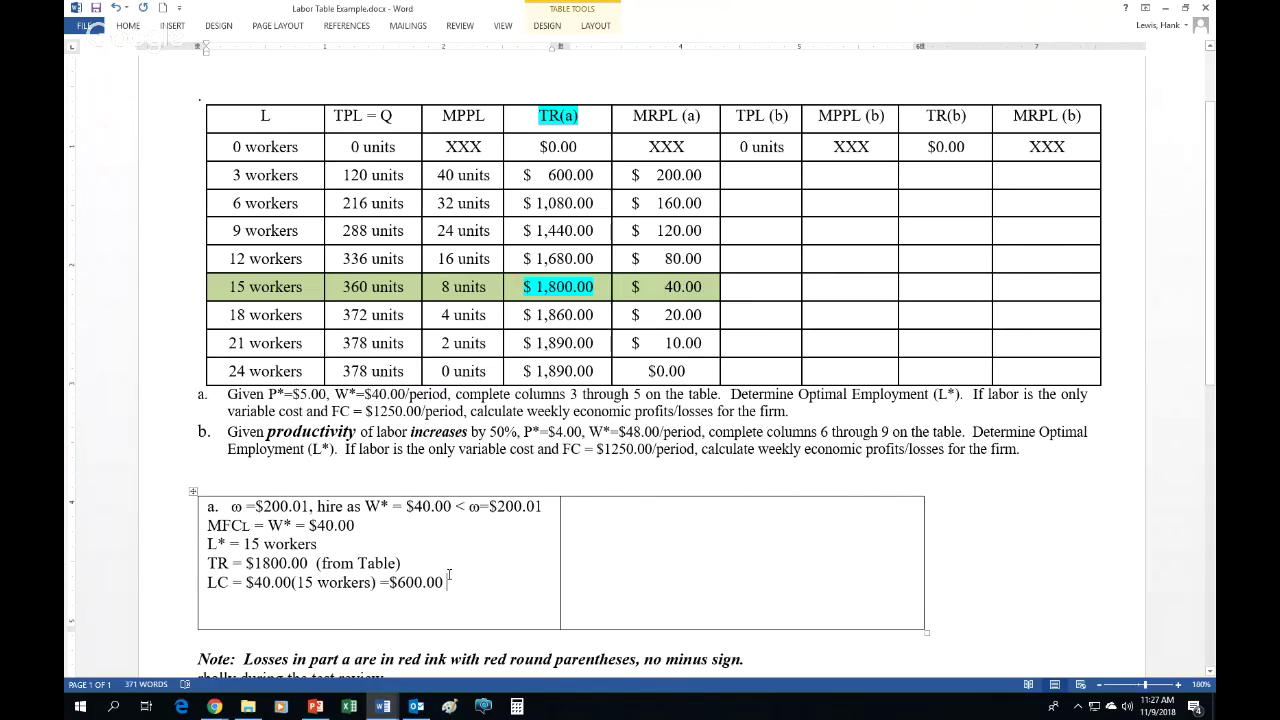
Reveal the total cost line as 'TC = FC + LC + $1250.00 + $600.00 = $1850.00'.
{"action": "left_click_drag", "start_coordinate": [449, 576], "coordinate": [465, 594]}
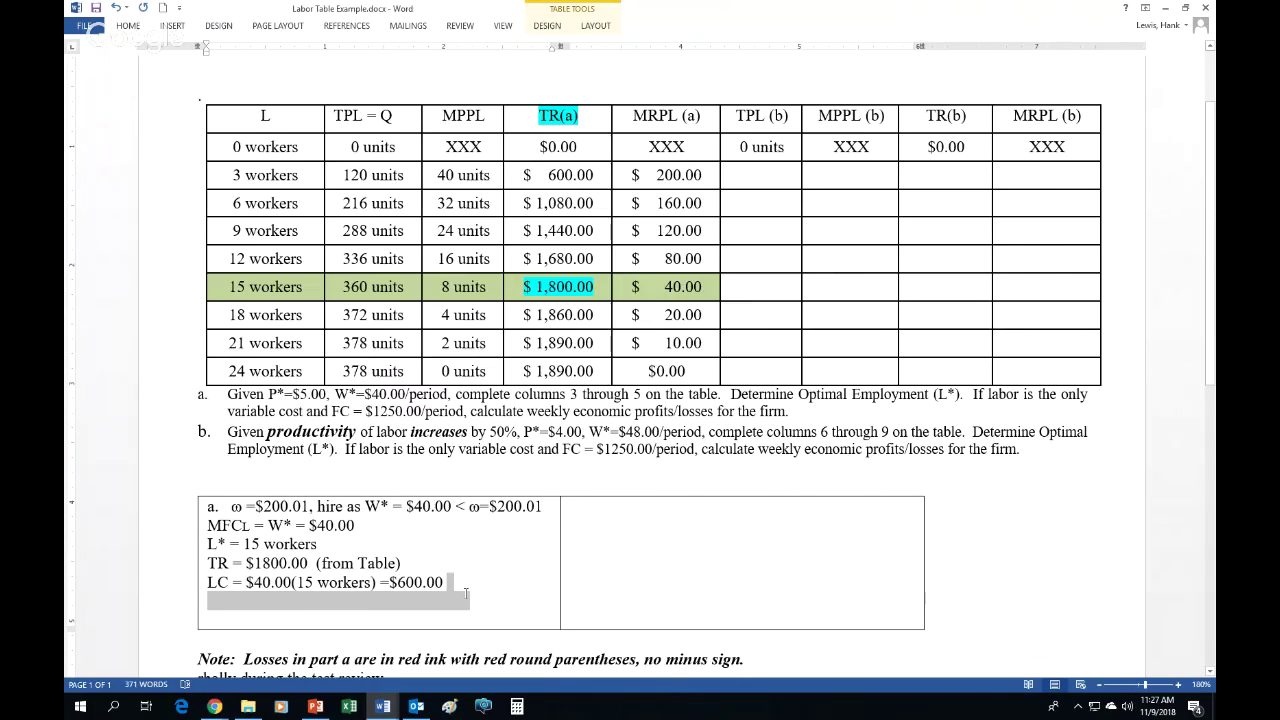
{"action": "left_click", "coordinate": [545, 577]}
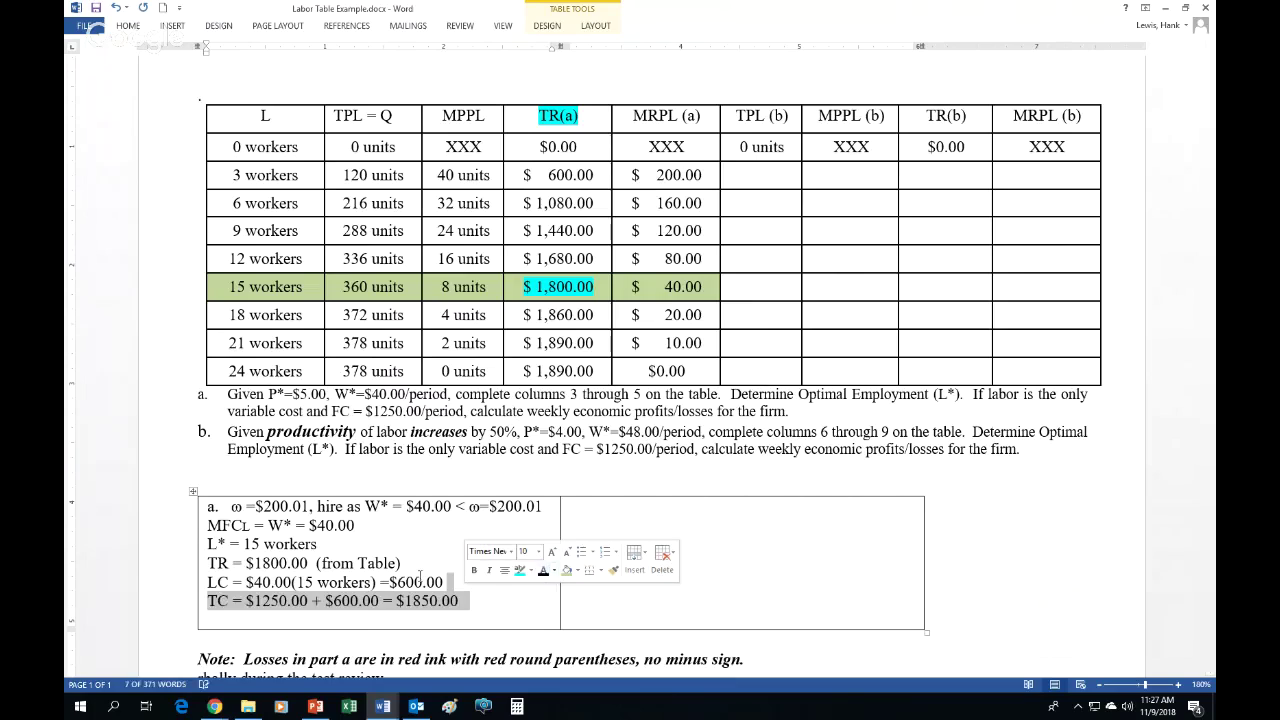
{"action": "left_click", "coordinate": [245, 601]}
{"action": "type", "text": "FC "}
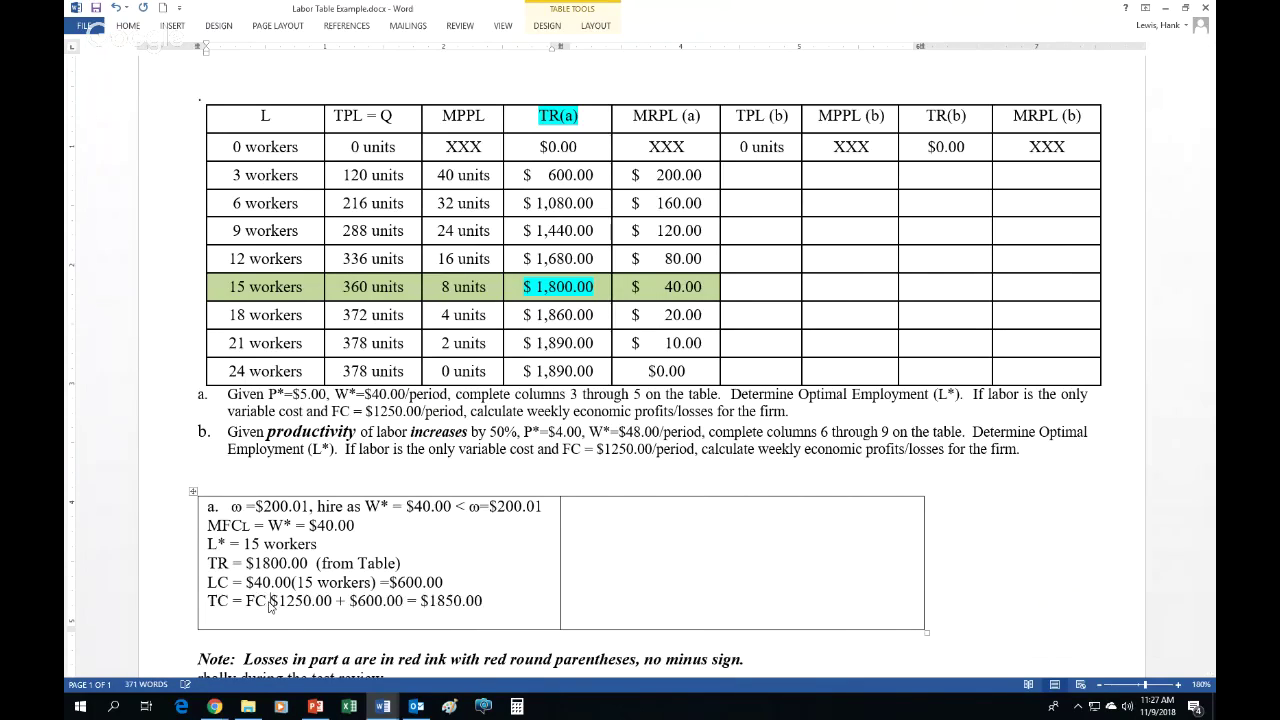
{"action": "type", "text": "+ LC"}
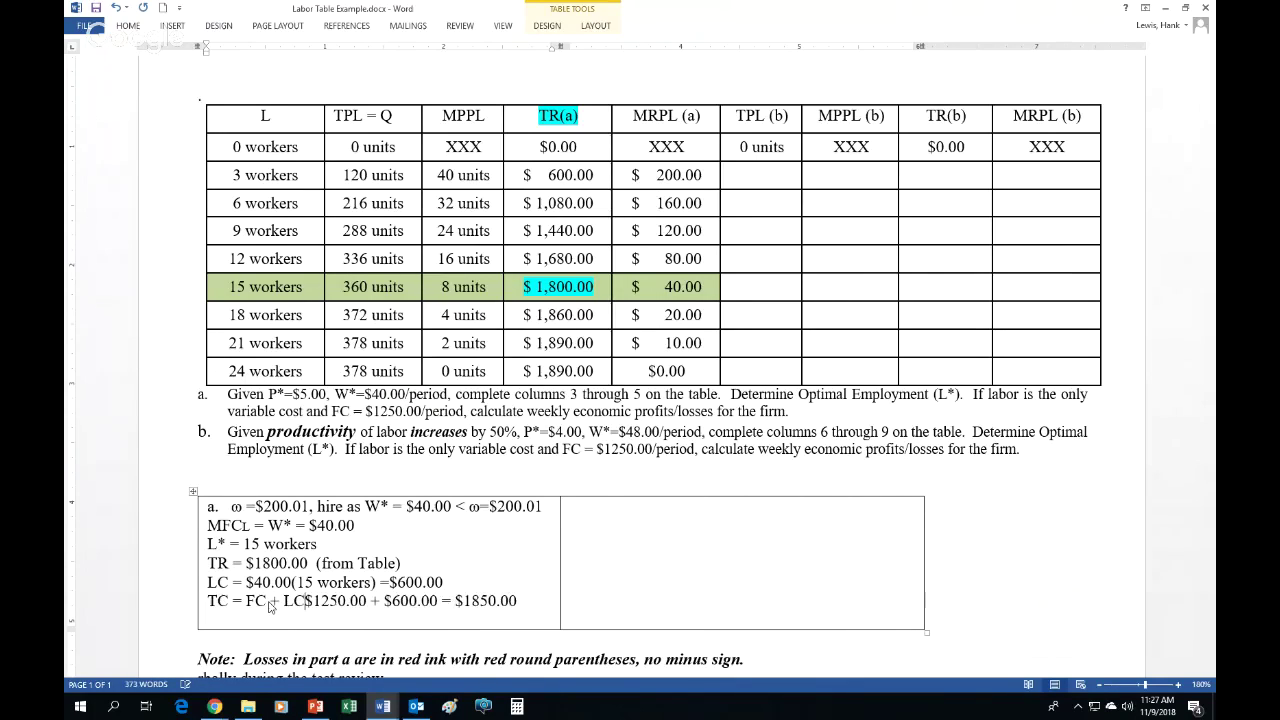
{"action": "type", "text": " +"}
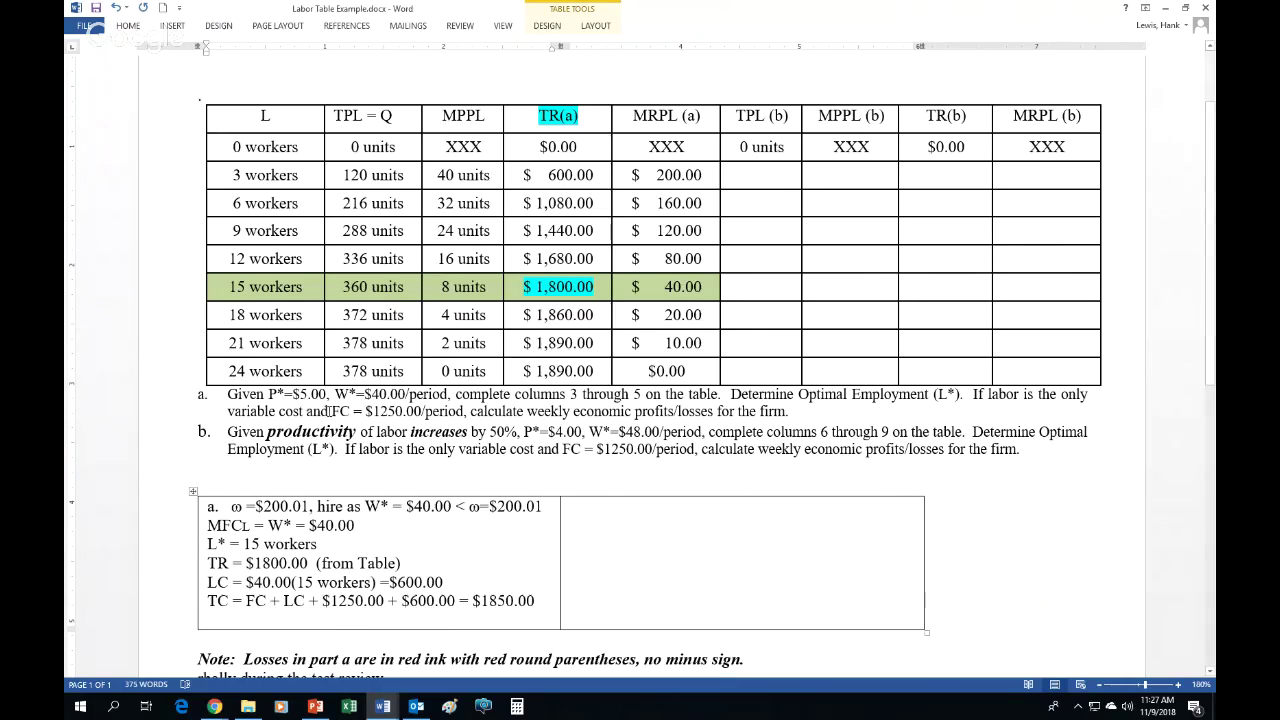
{"action": "left_click_drag", "start_coordinate": [328, 411], "coordinate": [423, 416]}
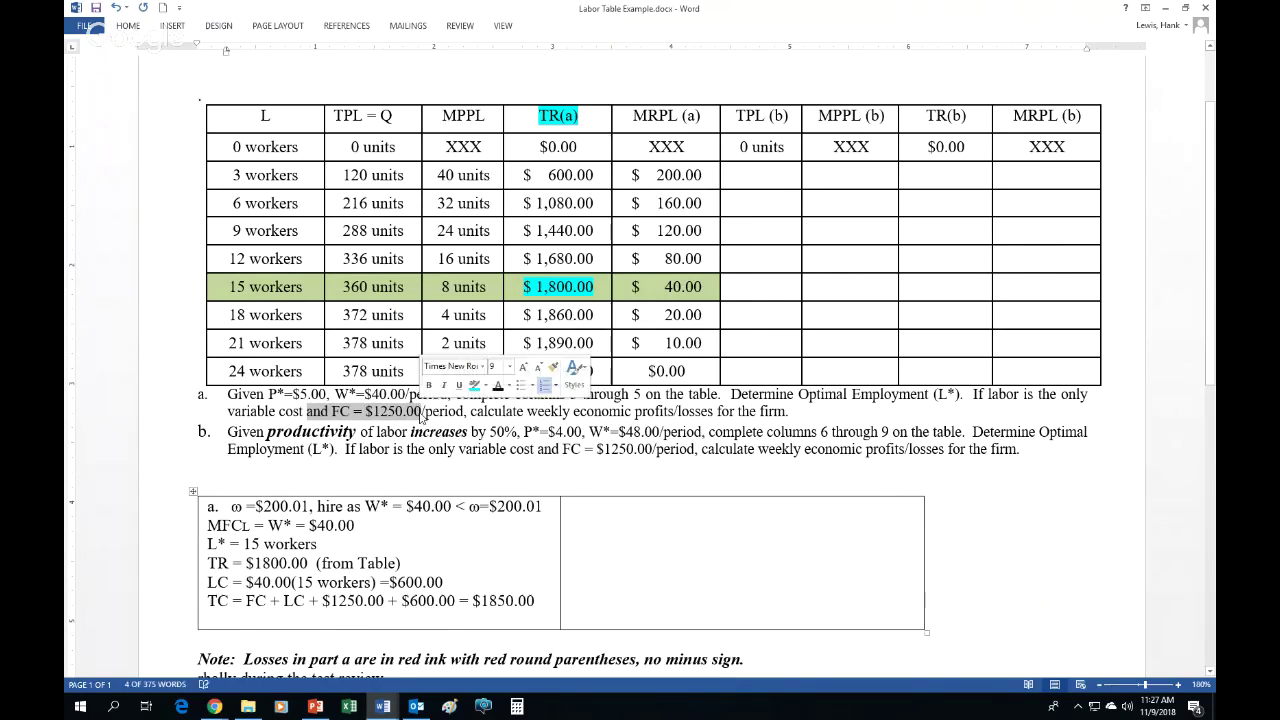
{"action": "left_click", "coordinate": [545, 599]}
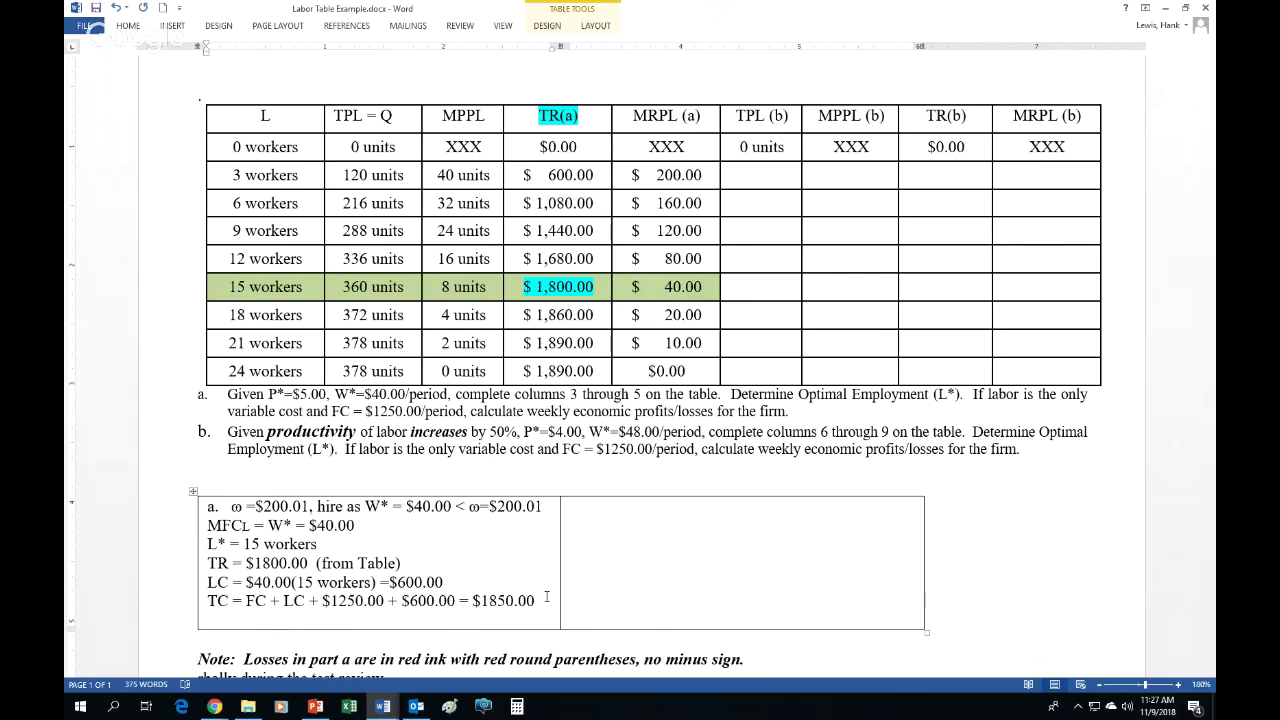
Reveal the profit line below TC and colour the ($50.00) loss red.
{"action": "key", "text": "ctrl+s"}
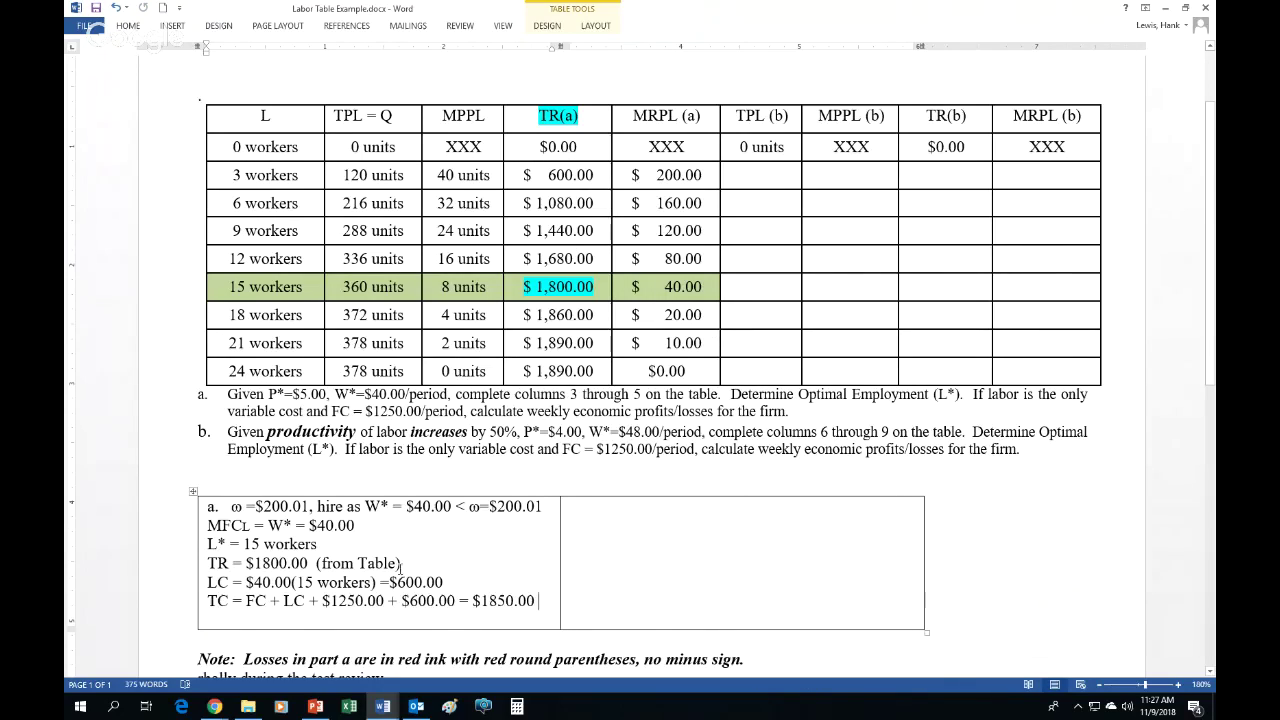
{"action": "left_click_drag", "start_coordinate": [312, 563], "coordinate": [213, 563]}
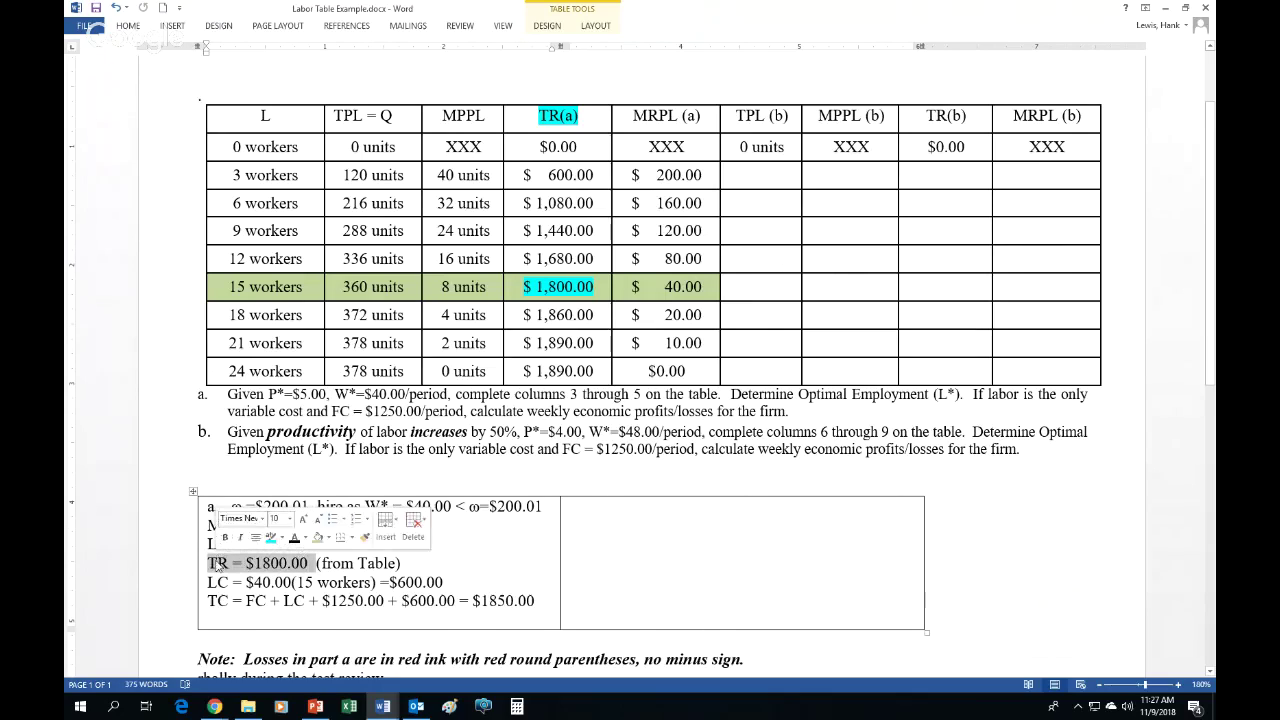
{"action": "mouse_move", "coordinate": [536, 600]}
{"action": "left_mouse_down"}
{"action": "mouse_move", "coordinate": [476, 600]}
{"action": "mouse_move", "coordinate": [538, 604]}
{"action": "mouse_move", "coordinate": [538, 616]}
{"action": "left_mouse_up"}
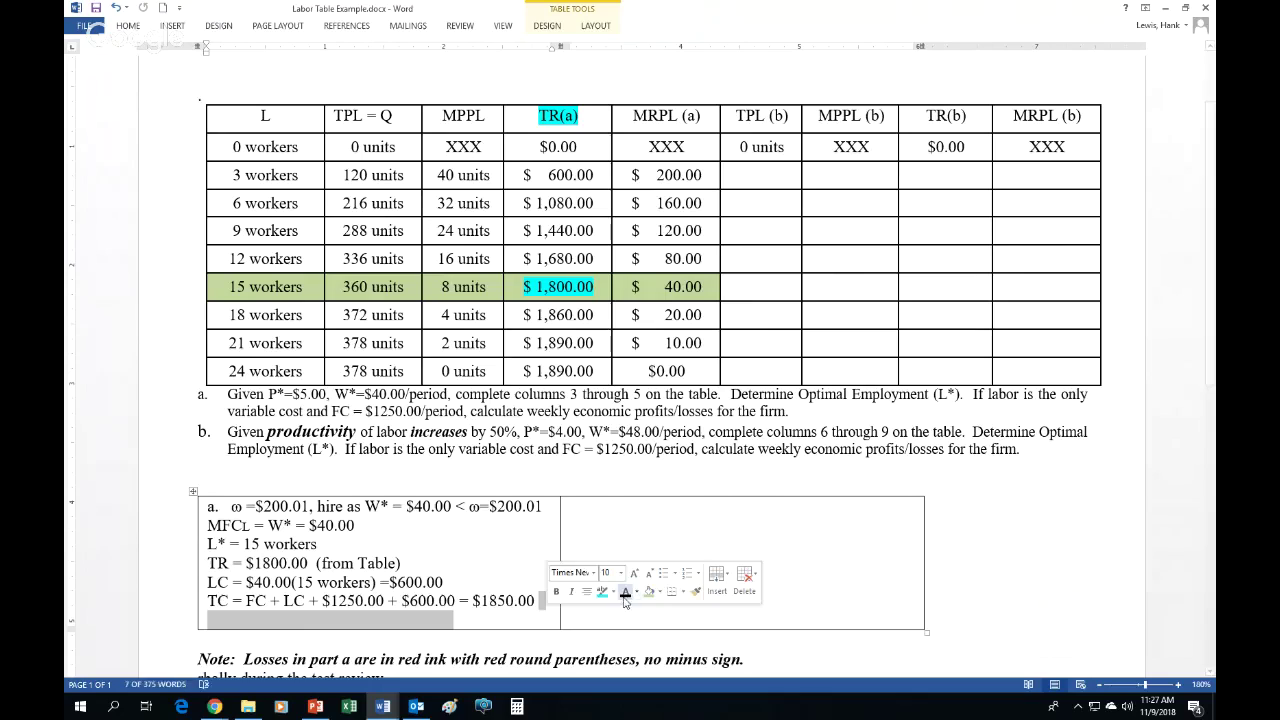
{"action": "type", "text": "-Π = $1800.00 - $1850.00 = ($50.00)"}
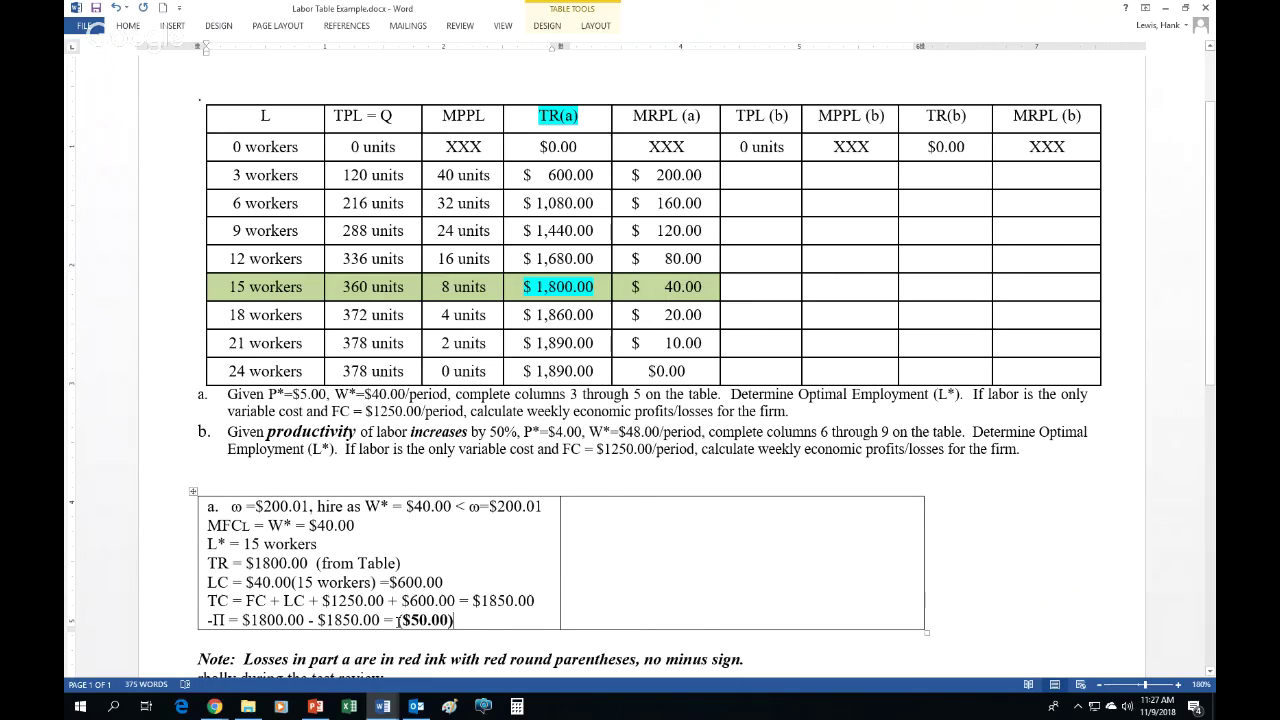
{"action": "left_click_drag", "start_coordinate": [400, 620], "coordinate": [457, 620]}
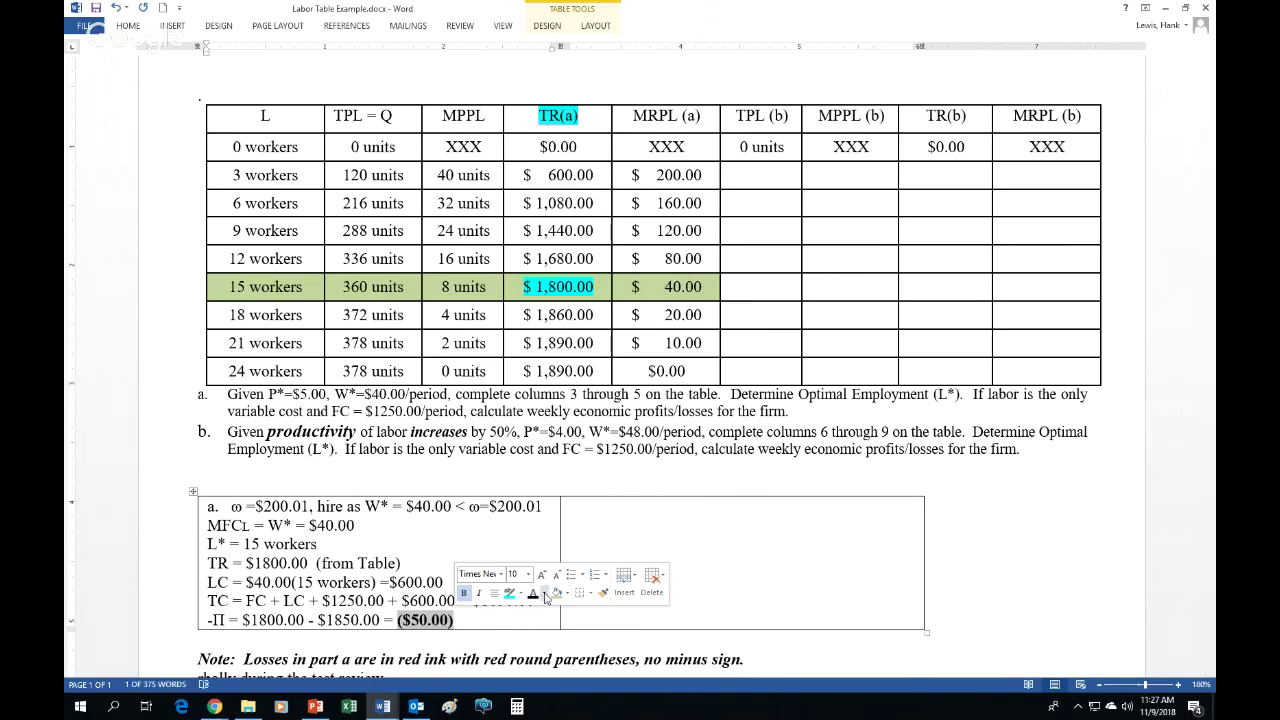
{"action": "left_click", "coordinate": [545, 596]}
{"action": "left_click", "coordinate": [545, 558]}
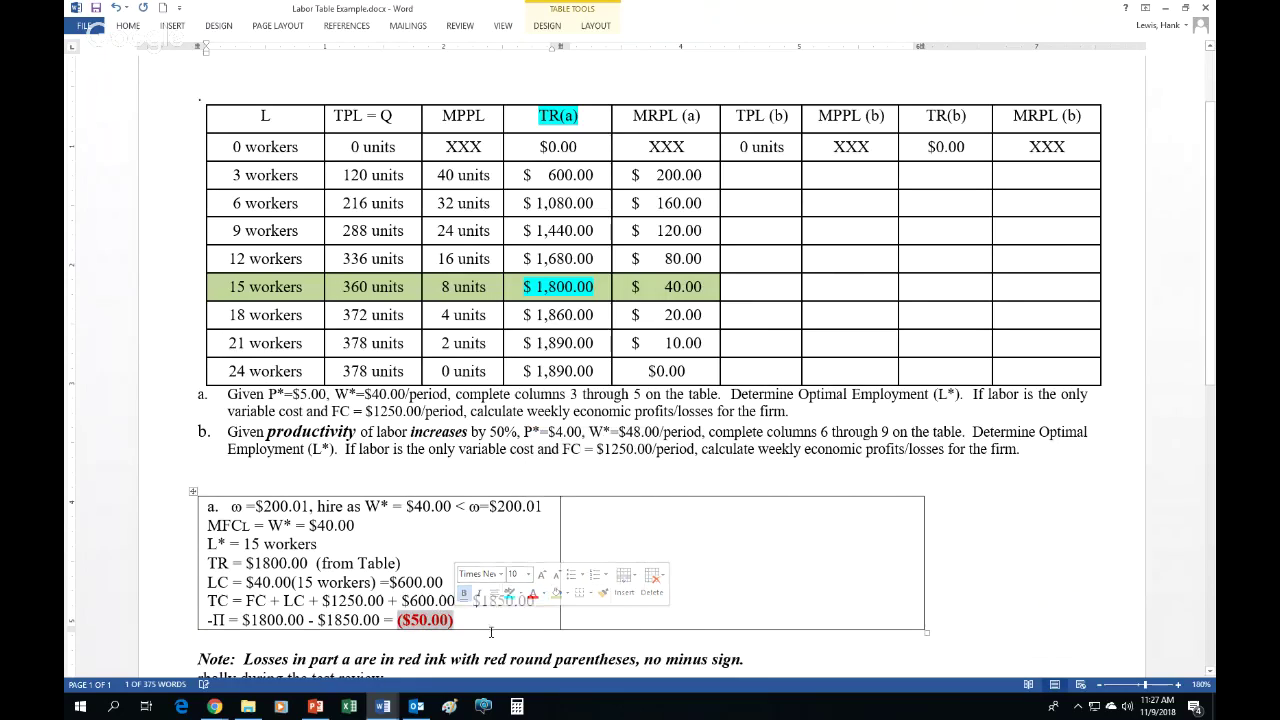
{"action": "left_click", "coordinate": [241, 618]}
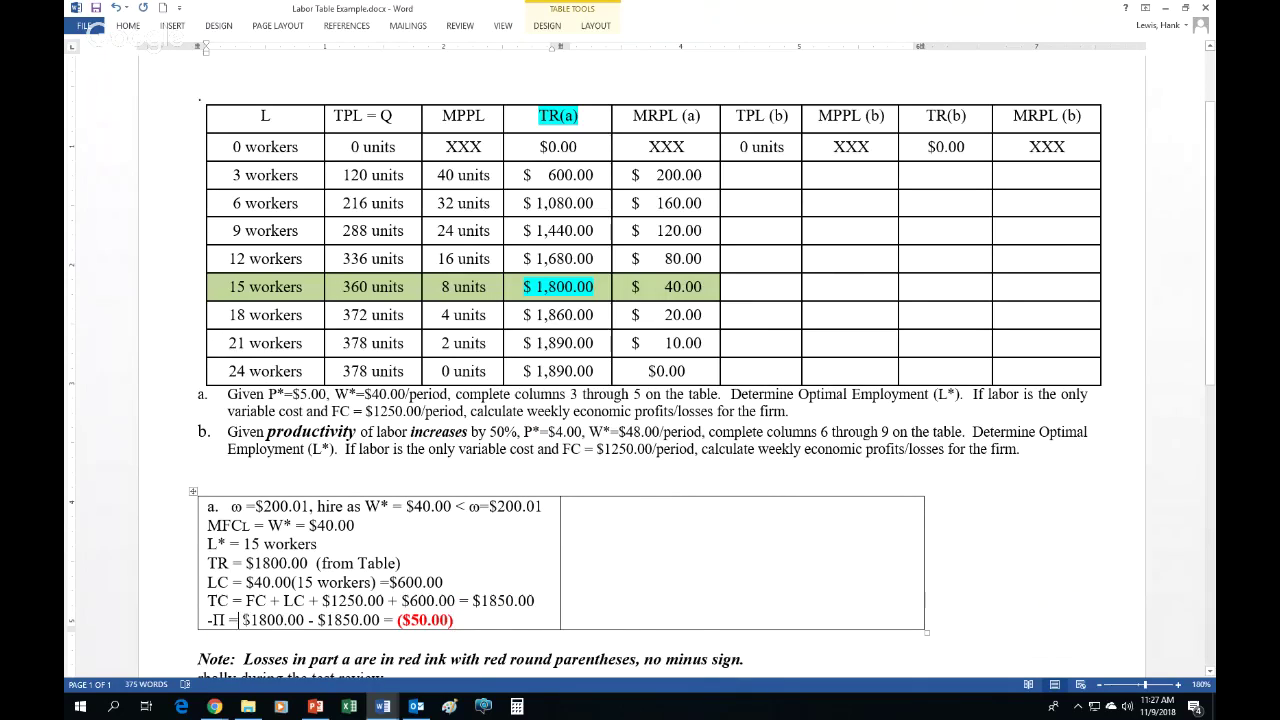
Insert 'TR – TC =' into the profit line and save the document.
{"action": "type", "text": "TR-"}
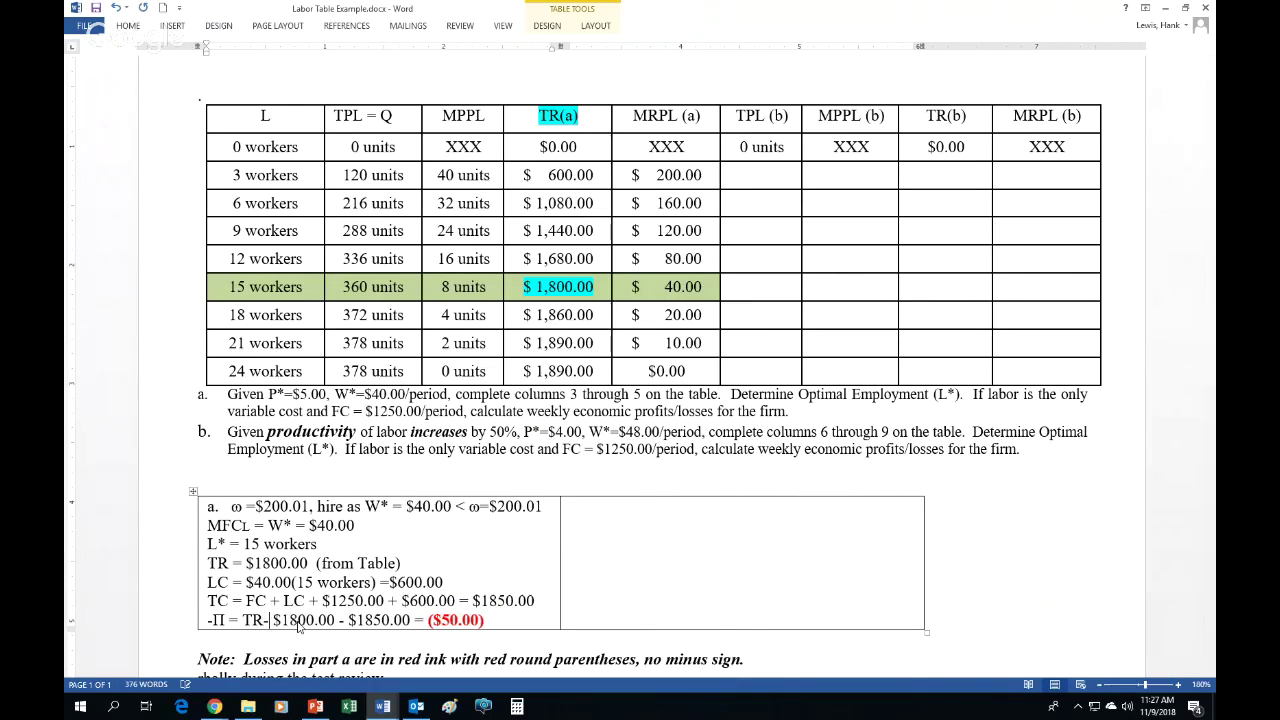
{"action": "key", "text": "BackSpace"}
{"action": "type", "text": "_"}
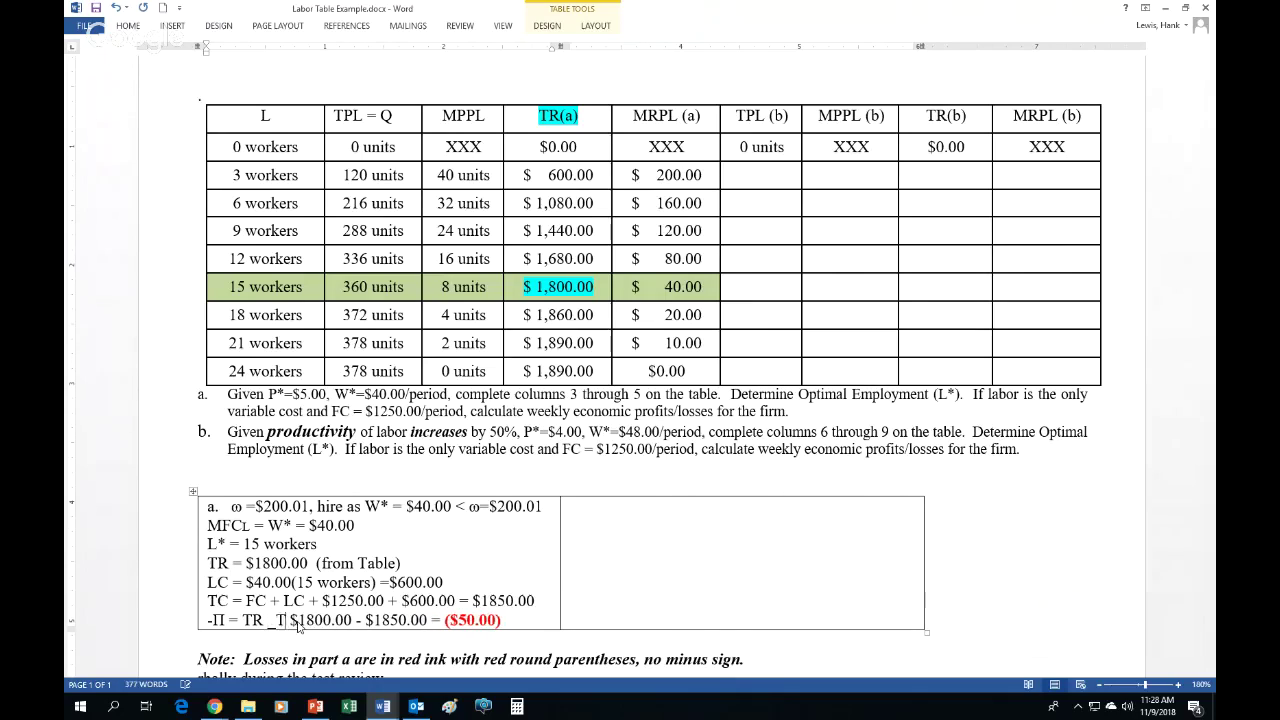
{"action": "type", "text": " TC"}
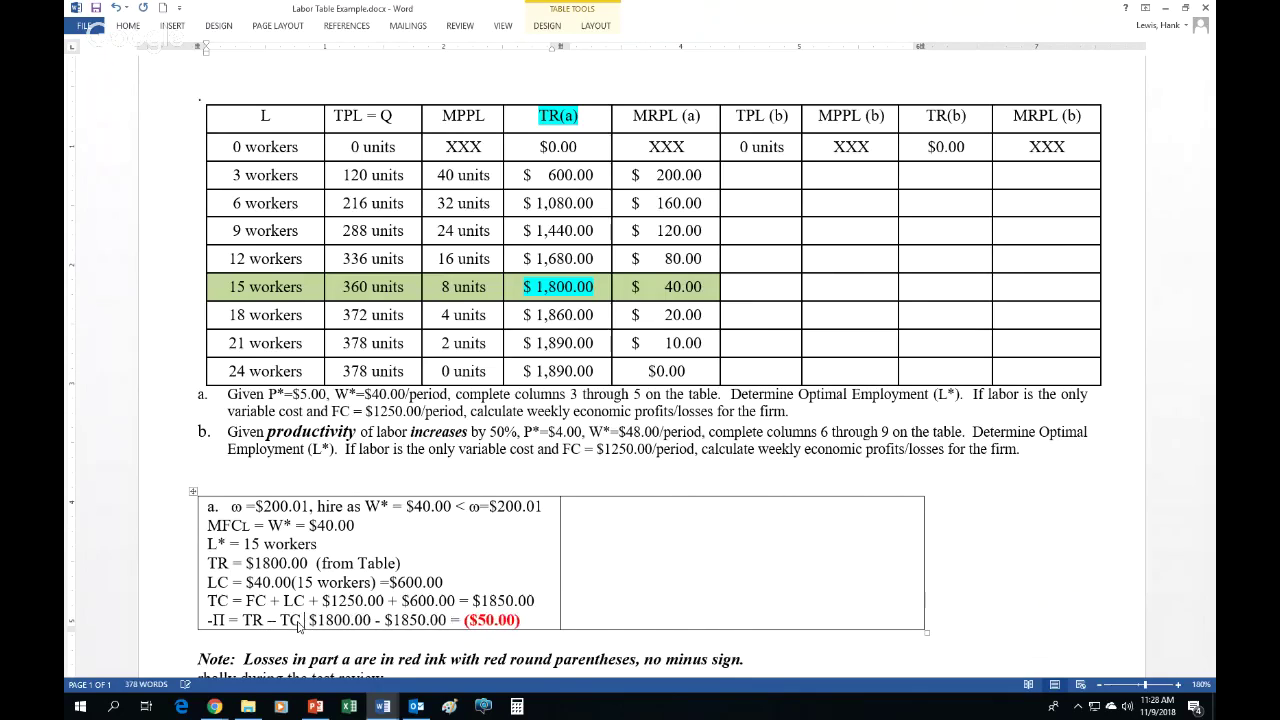
{"action": "type", "text": "="}
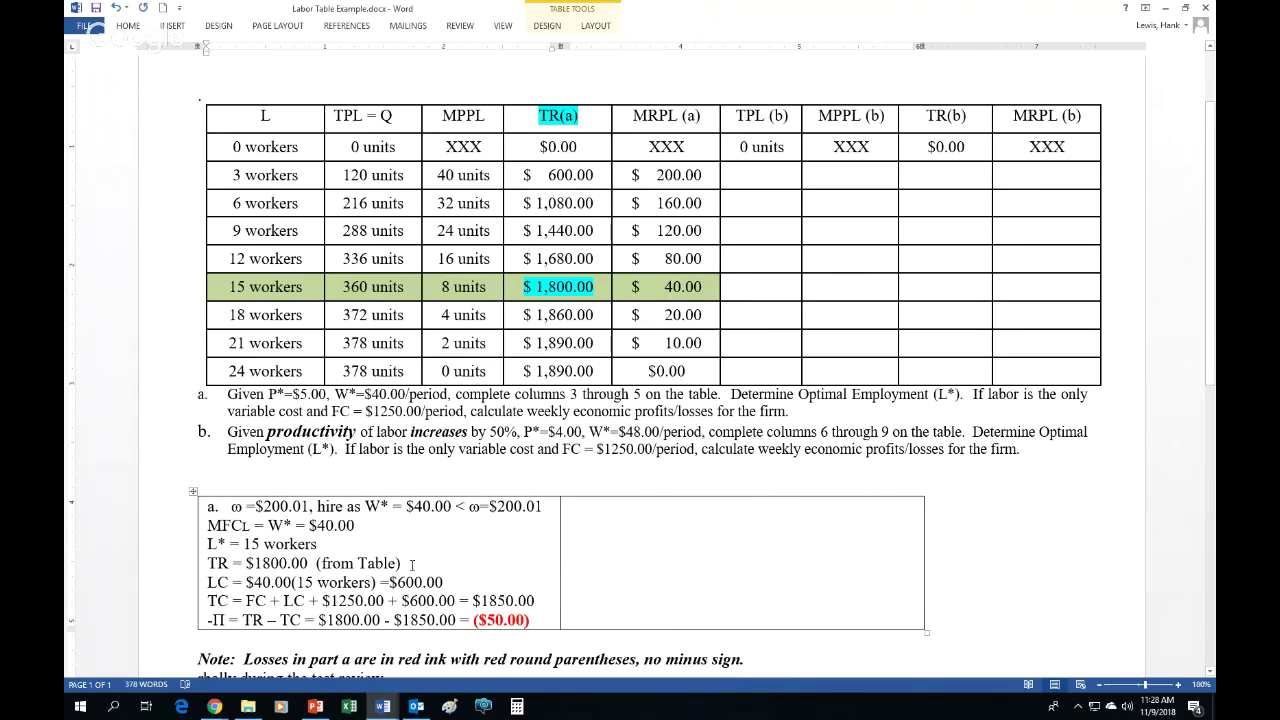
{"action": "left_click", "coordinate": [537, 621]}
{"action": "key", "text": "ctrl+s"}
{"action": "left_click_drag", "start_coordinate": [268, 433], "coordinate": [516, 432]}
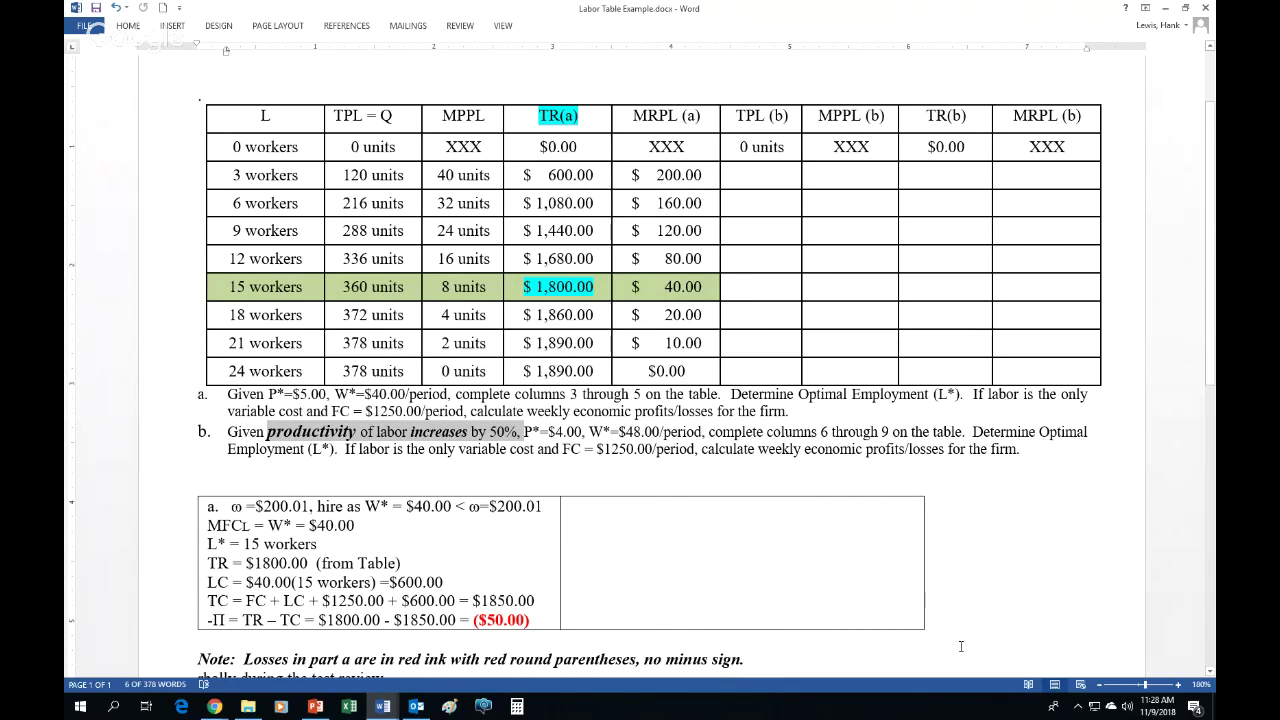
{"action": "left_click_drag", "start_coordinate": [338, 116], "coordinate": [484, 358]}
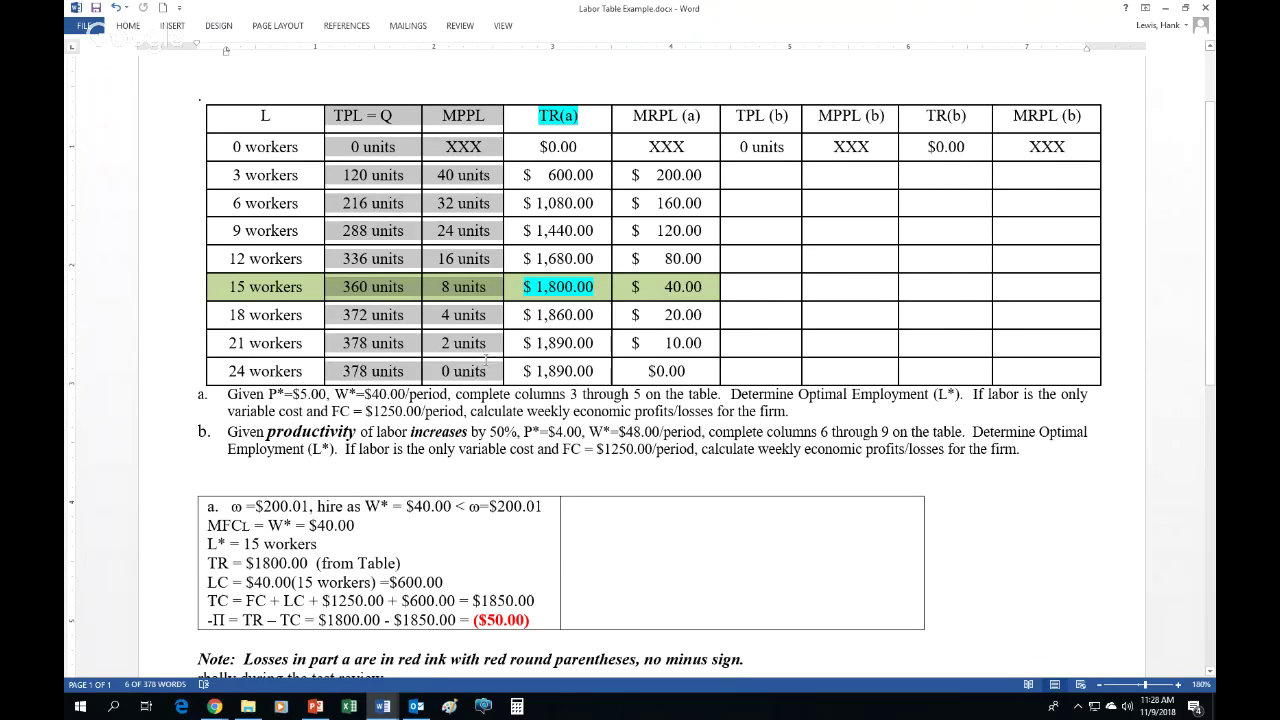
{"action": "left_click", "coordinate": [486, 358]}
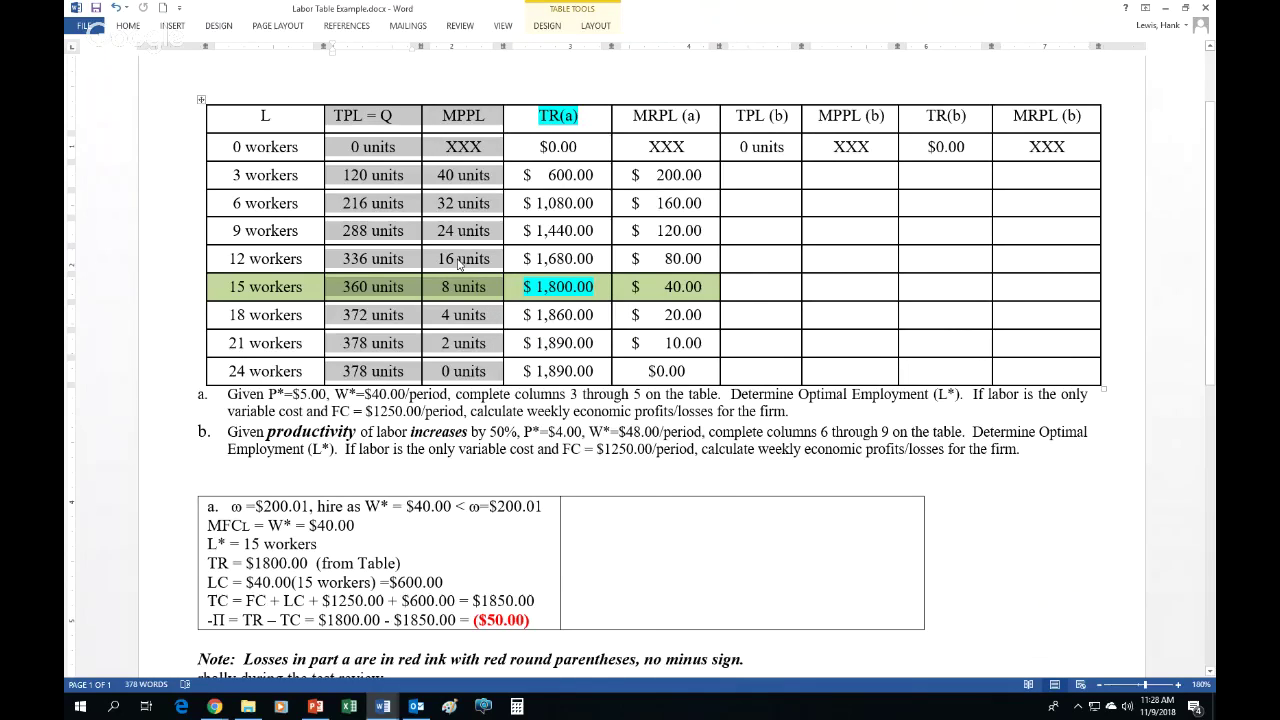
{"action": "left_click", "coordinate": [426, 425]}
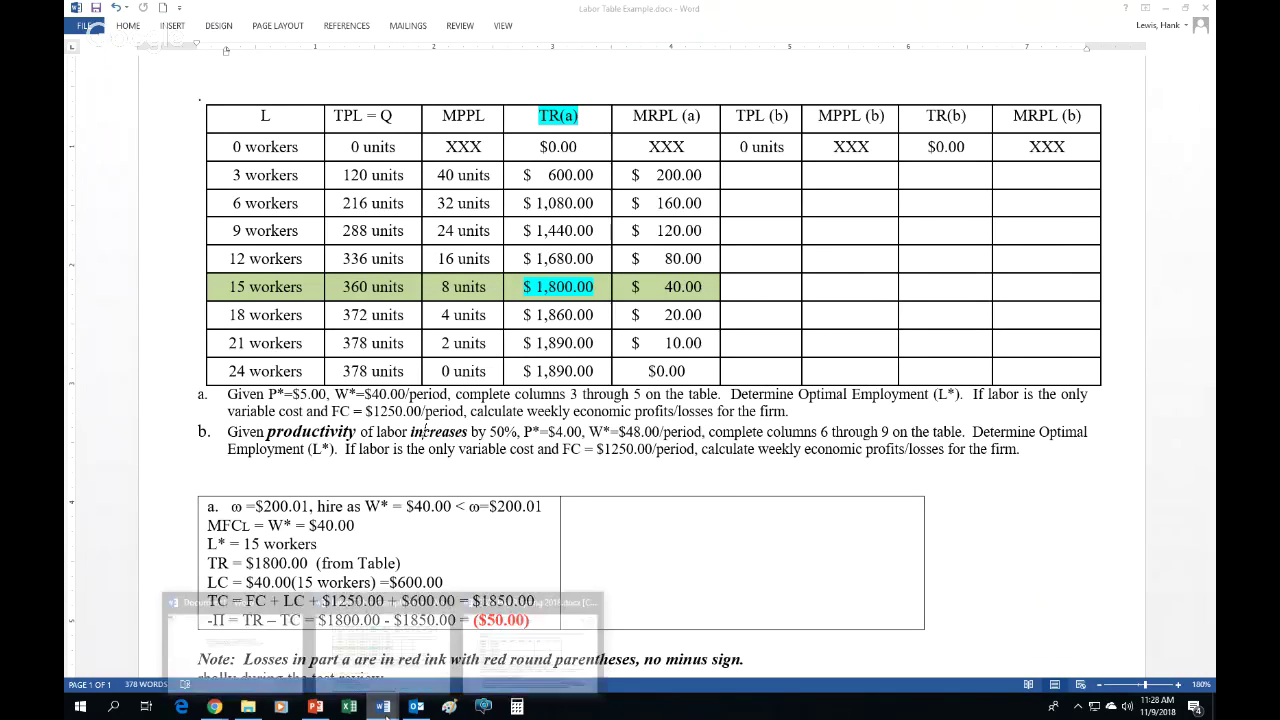
In PowerPoint, go to slide 9, Changes in Productivity, with its TPL and MPPL formulas.
{"action": "left_click", "coordinate": [316, 707]}
{"action": "left_click", "coordinate": [187, 492]}
{"action": "scroll", "coordinate": [187, 492], "scroll_direction": "up", "scroll_amount": 5}
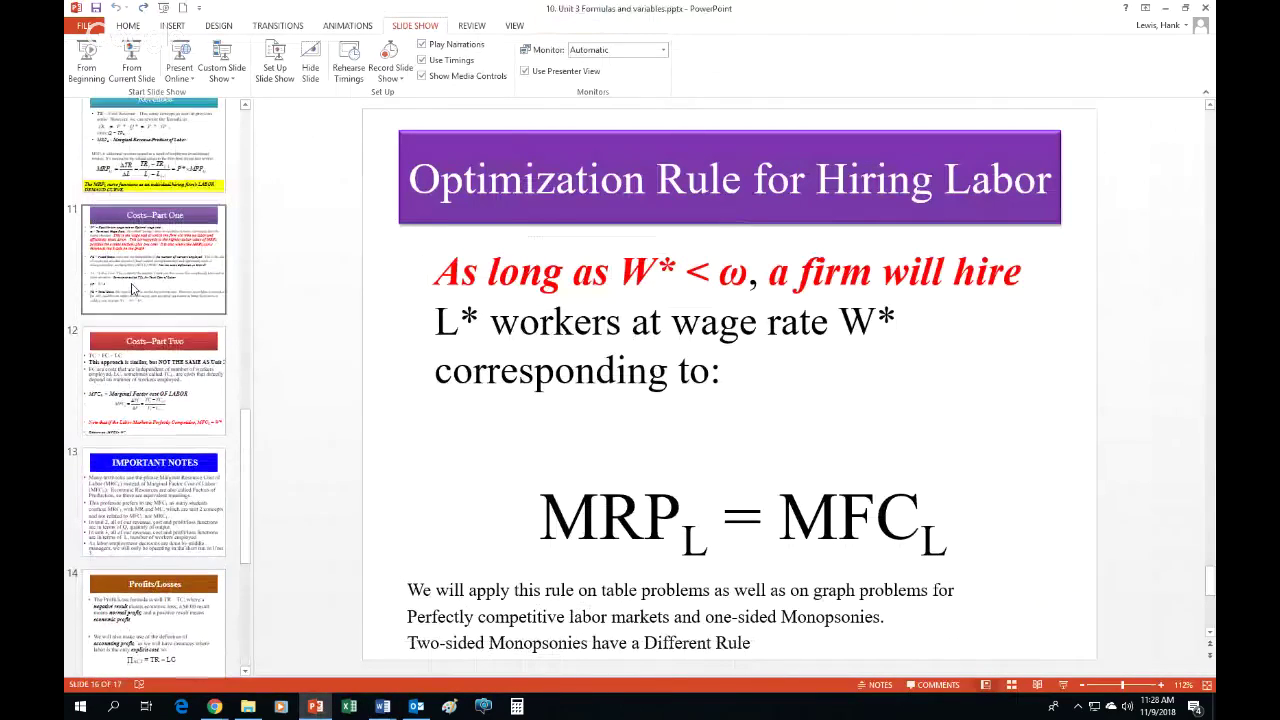
{"action": "scroll", "coordinate": [133, 289], "scroll_direction": "up", "scroll_amount": 2}
{"action": "scroll", "coordinate": [150, 330], "scroll_direction": "down", "scroll_amount": 2}
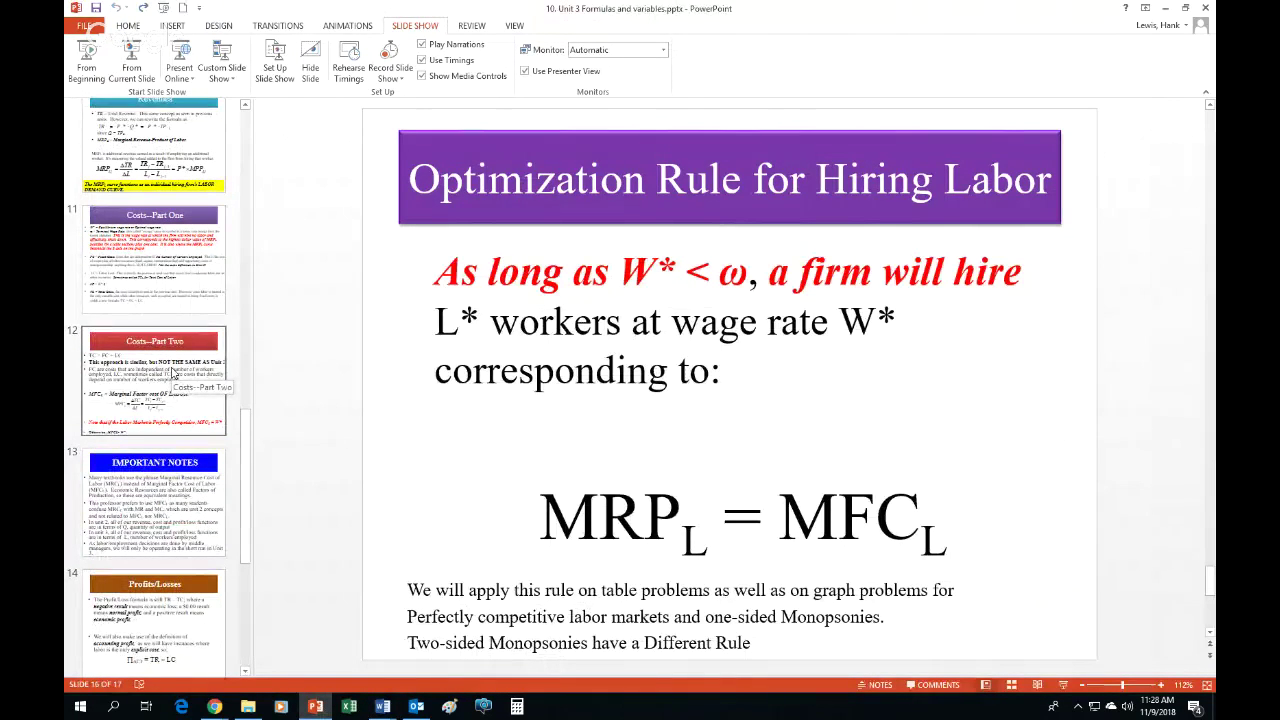
{"action": "scroll", "coordinate": [172, 372], "scroll_direction": "up", "scroll_amount": 2}
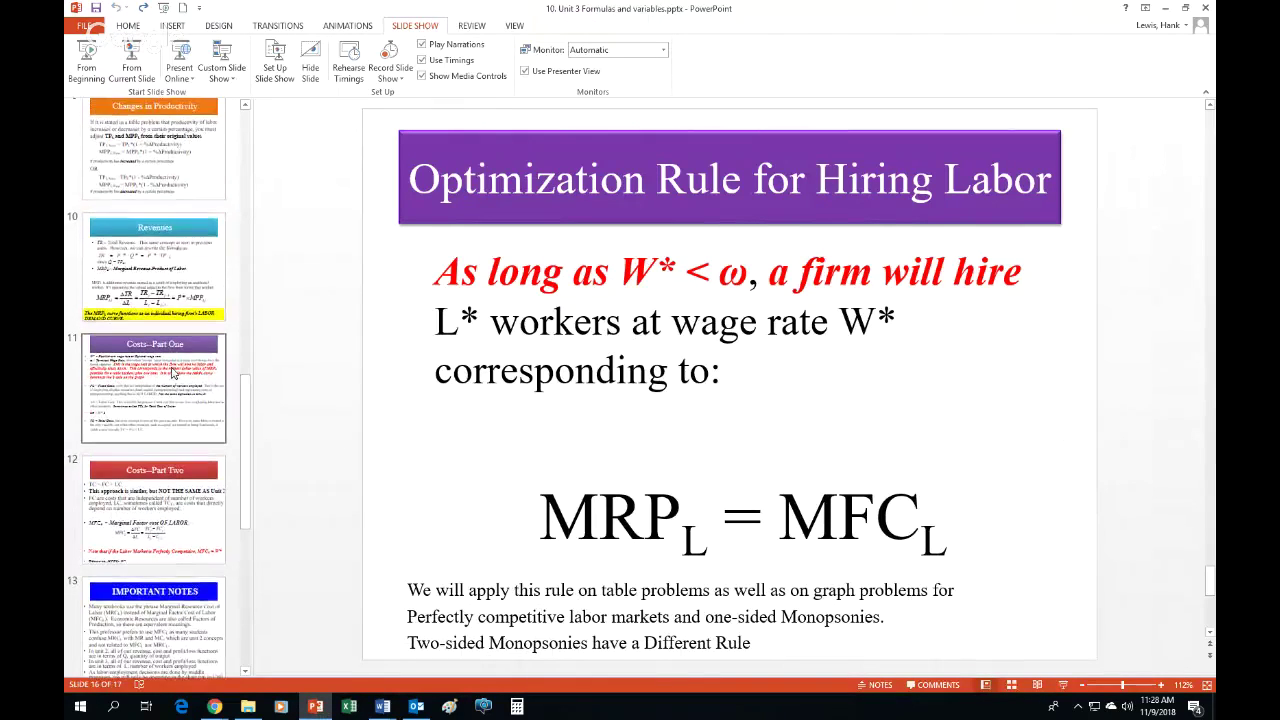
{"action": "scroll", "coordinate": [172, 372], "scroll_direction": "up", "scroll_amount": 2}
{"action": "left_click", "coordinate": [155, 270]}
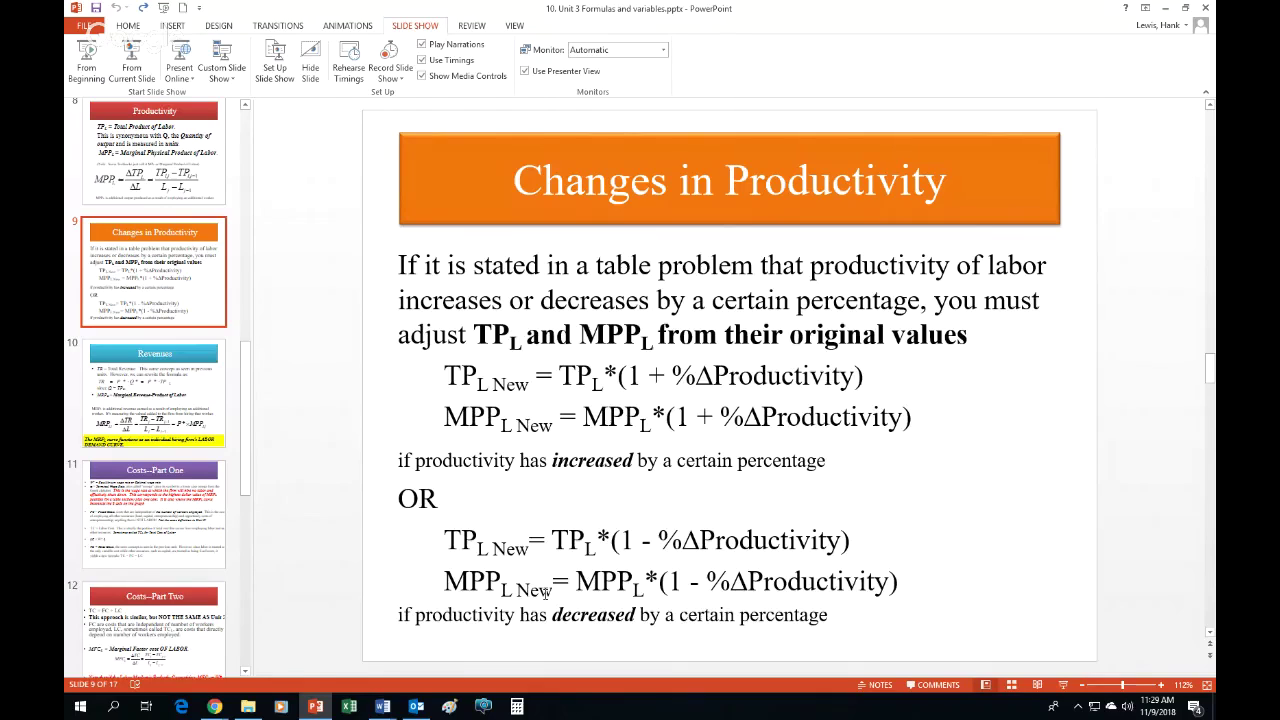
Return to the Labor Table Example document in Word.
{"action": "left_click", "coordinate": [393, 708]}
{"action": "left_click", "coordinate": [383, 645]}
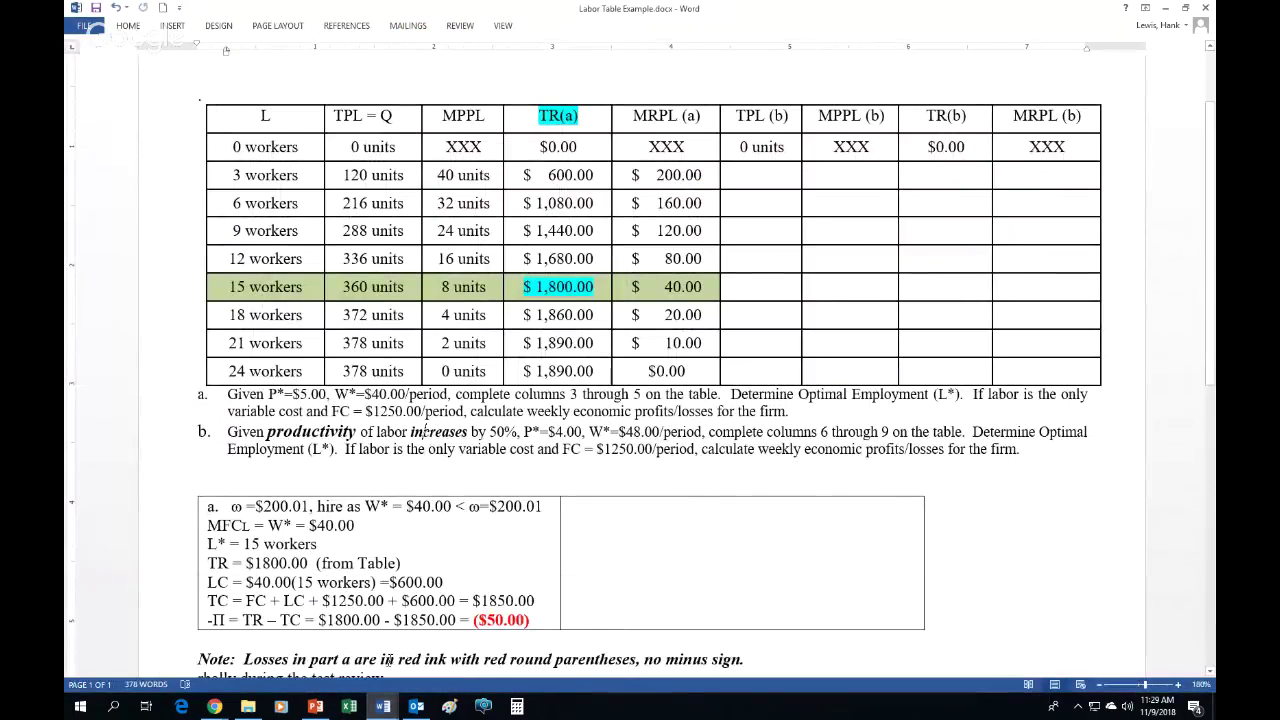
{"action": "left_click_drag", "start_coordinate": [354, 140], "coordinate": [462, 374]}
{"action": "left_click", "coordinate": [832, 150]}
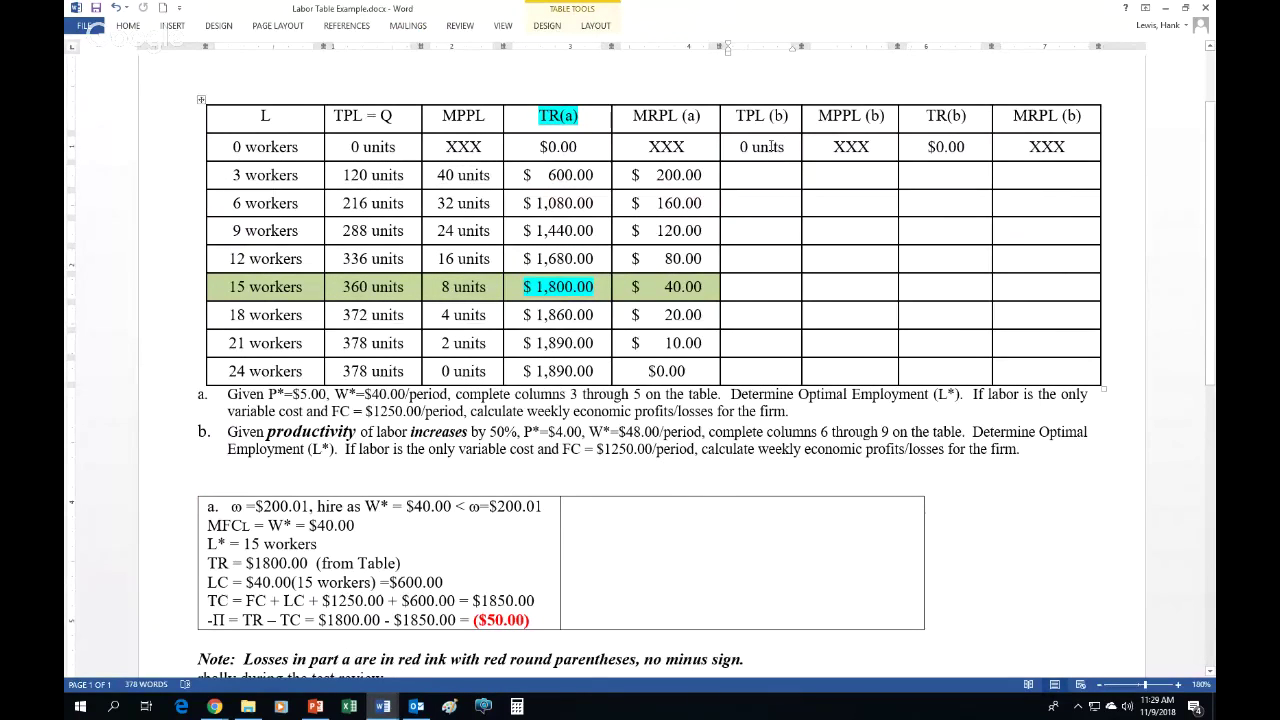
Fill TPL (b) with 180, 324, 432, 504, 540, 558, 567 and 567 units.
{"action": "left_click", "coordinate": [724, 176]}
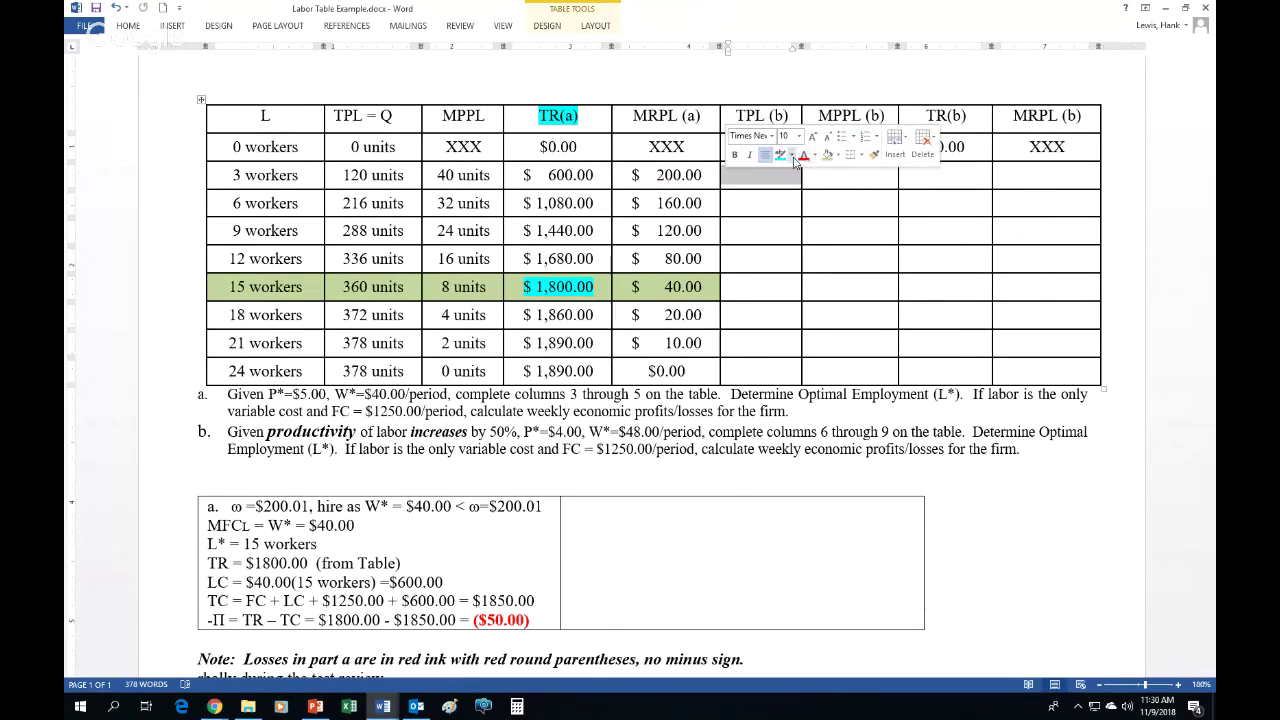
{"action": "left_click", "coordinate": [815, 156]}
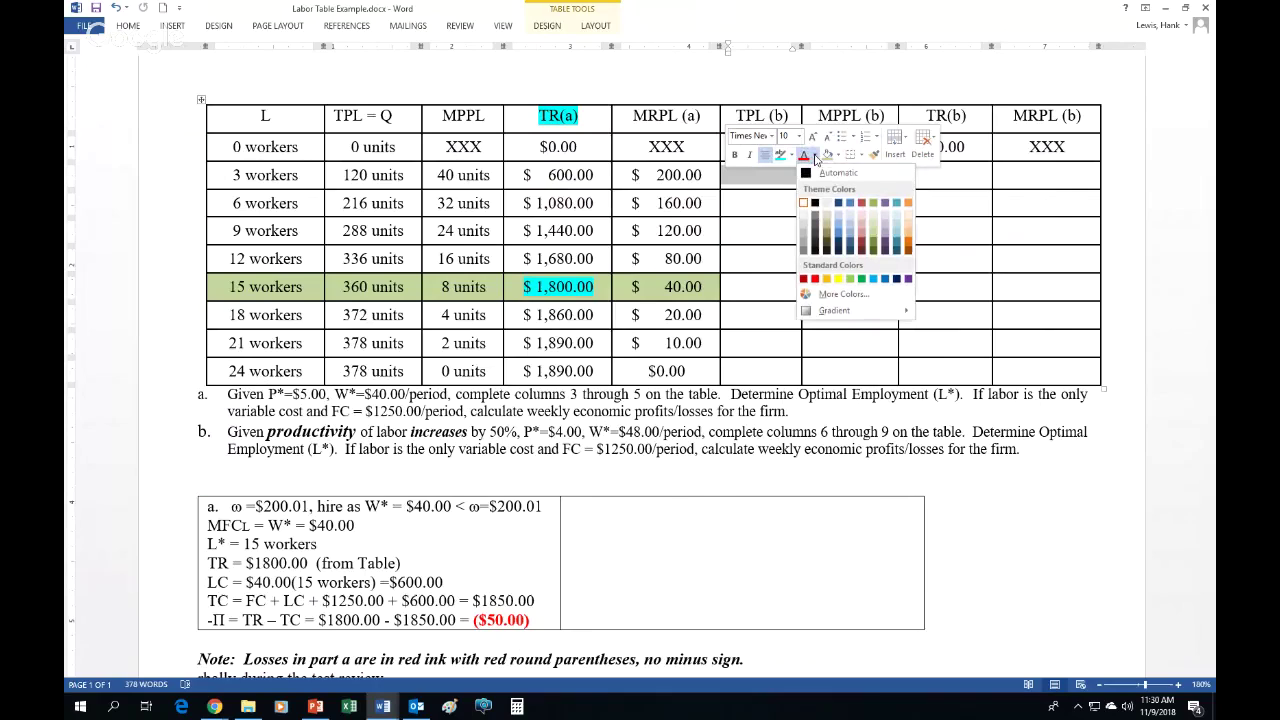
{"action": "left_click", "coordinate": [818, 205]}
{"action": "left_click", "coordinate": [724, 208]}
{"action": "type", "text": "324 units"}
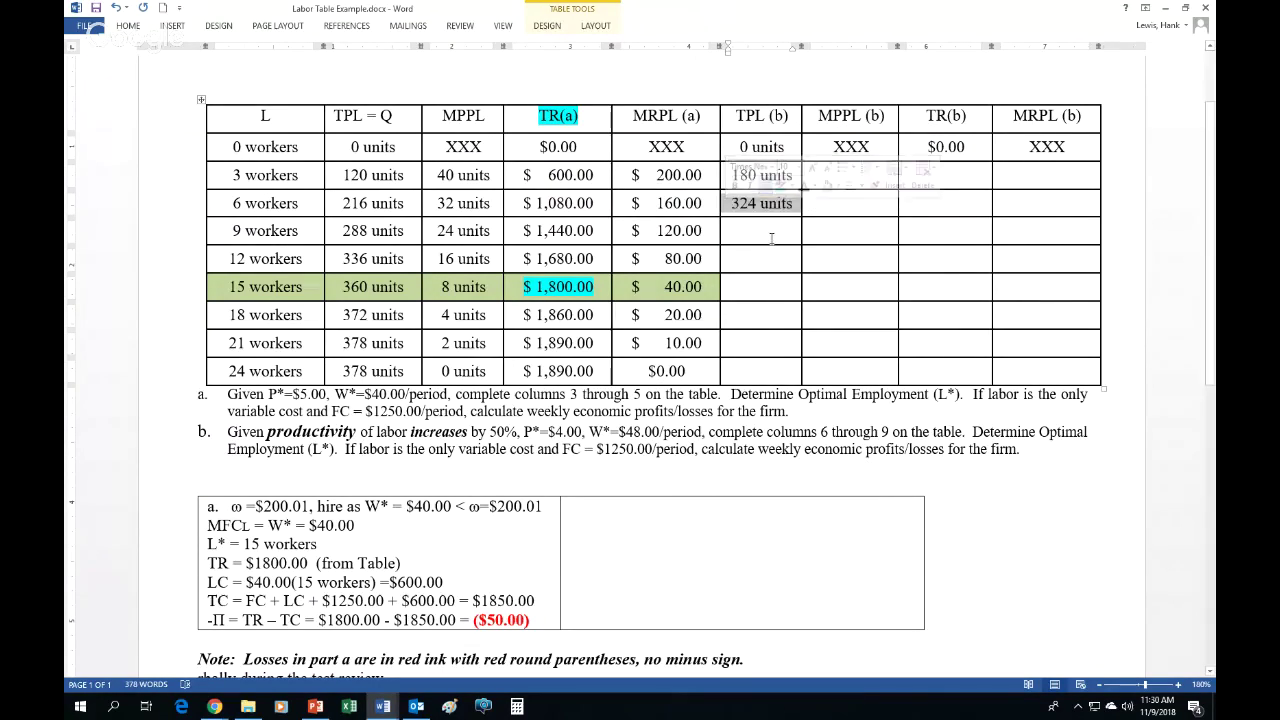
{"action": "left_click", "coordinate": [723, 236]}
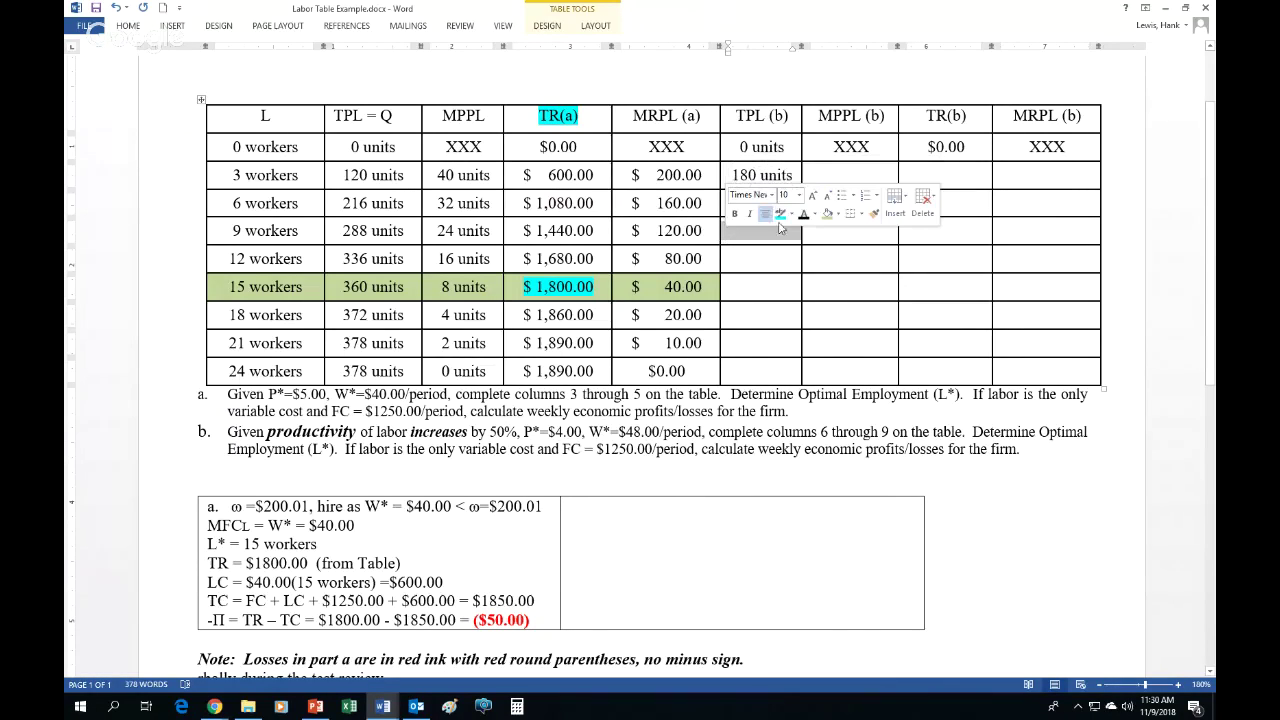
{"action": "type", "text": "432 units"}
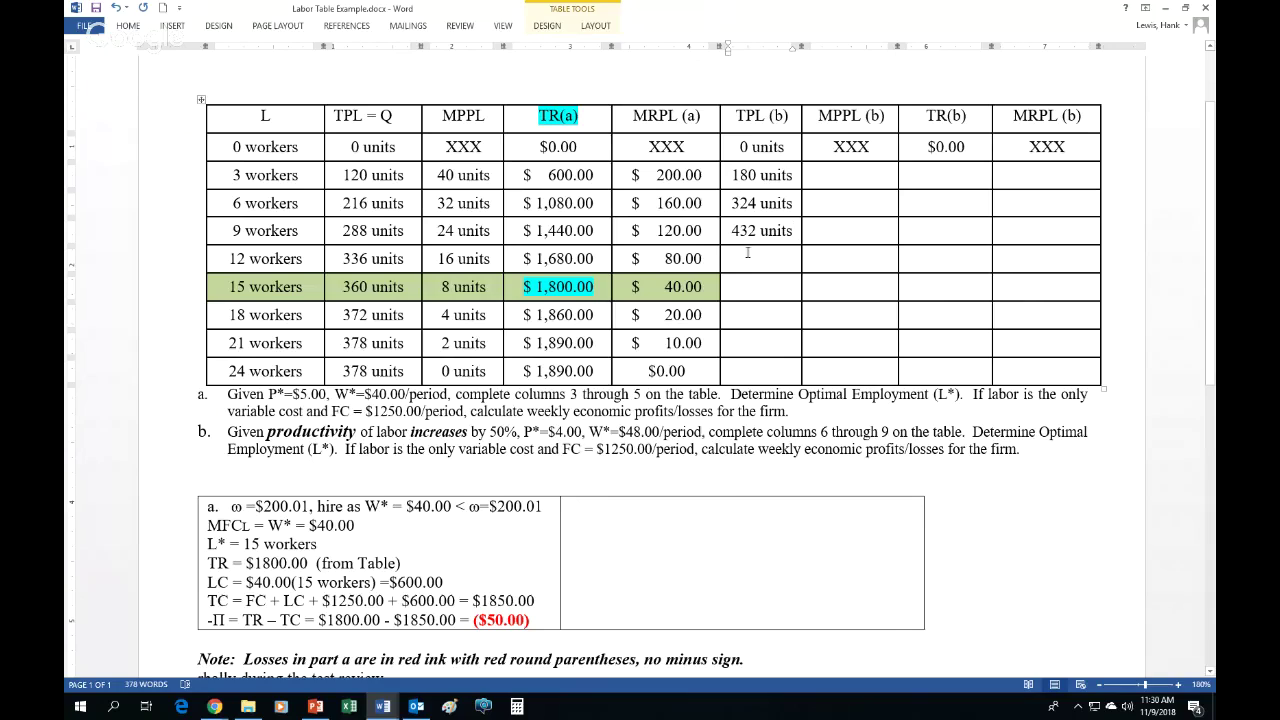
{"action": "left_click_drag", "start_coordinate": [748, 255], "coordinate": [787, 372]}
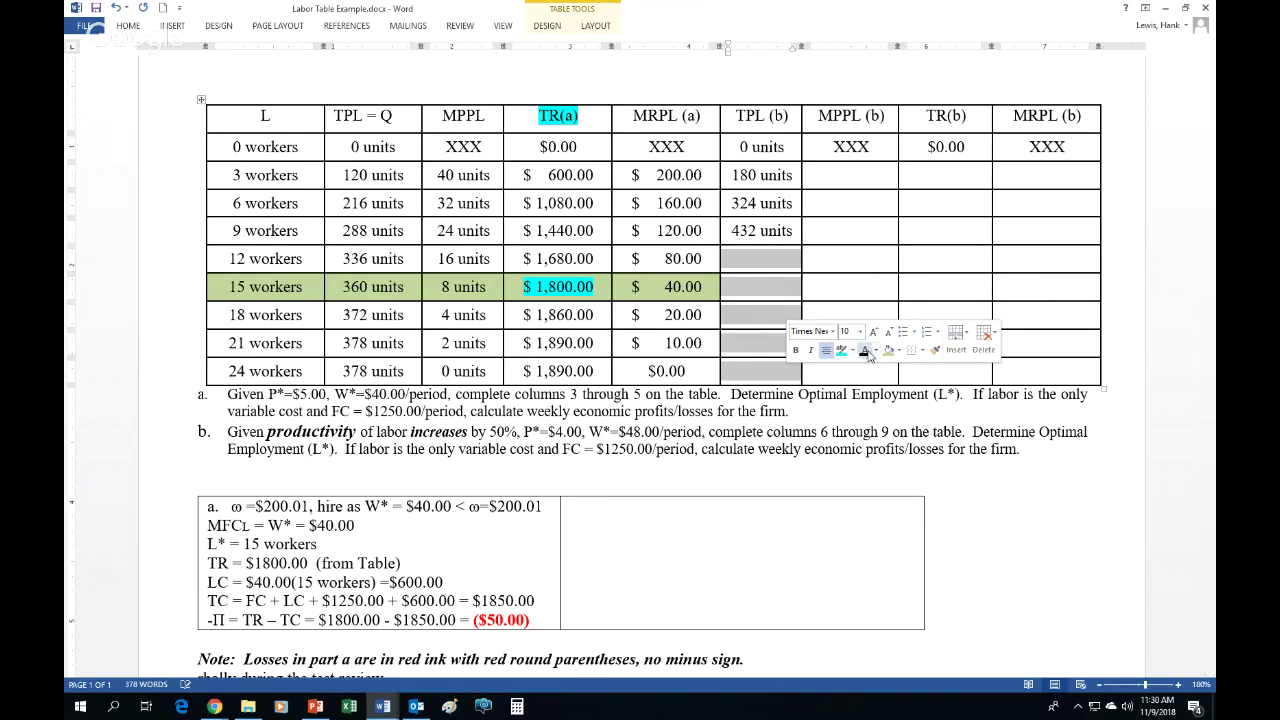
{"action": "type", "text": "504 units 540 units 558 units 567 units 567 units"}
{"action": "left_click", "coordinate": [394, 118]}
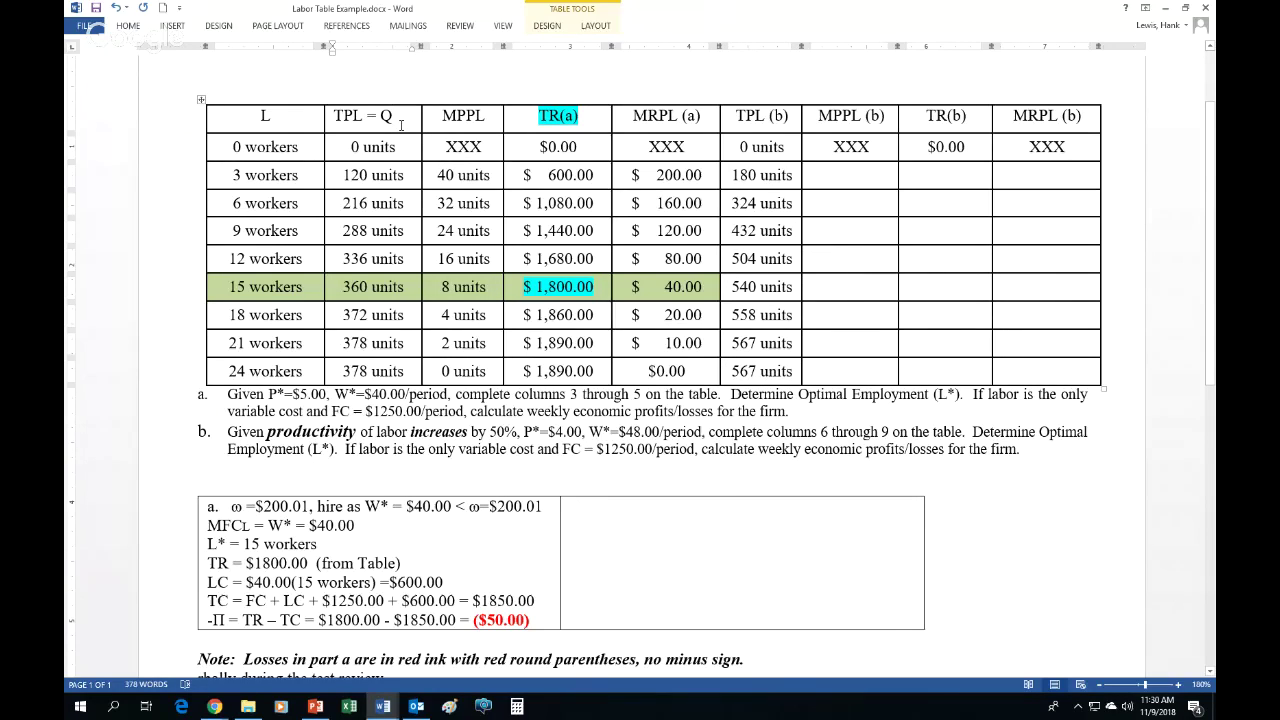
{"action": "left_click_drag", "start_coordinate": [521, 432], "coordinate": [297, 428]}
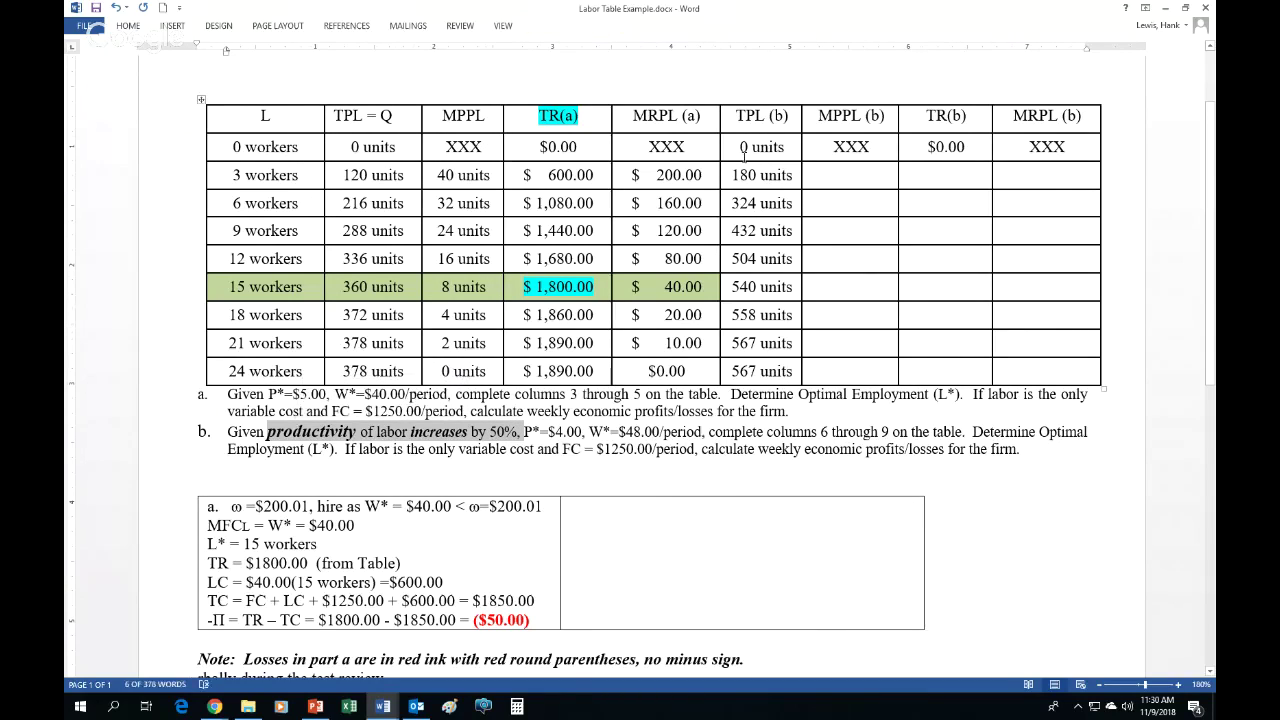
{"action": "left_click_drag", "start_coordinate": [735, 116], "coordinate": [766, 357]}
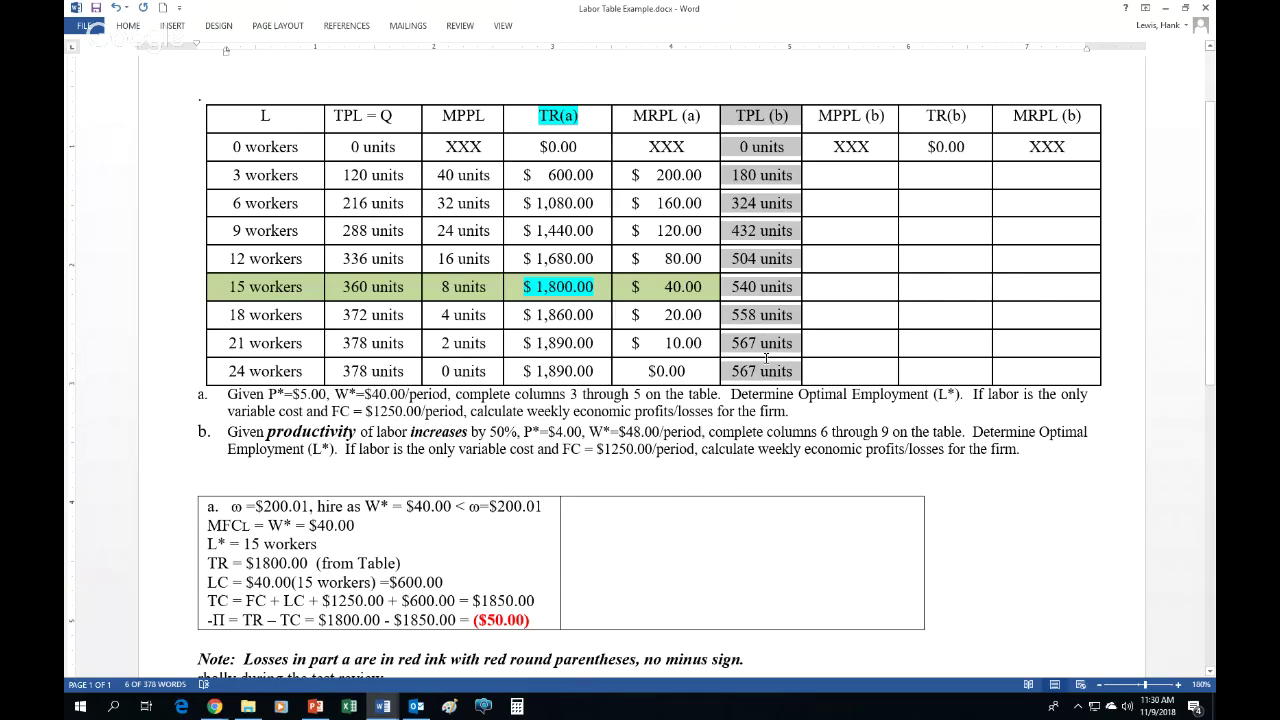
Enter 60 and 48 units in the MPPL (b) cells for 3 and 6 workers.
{"action": "left_click", "coordinate": [425, 145]}
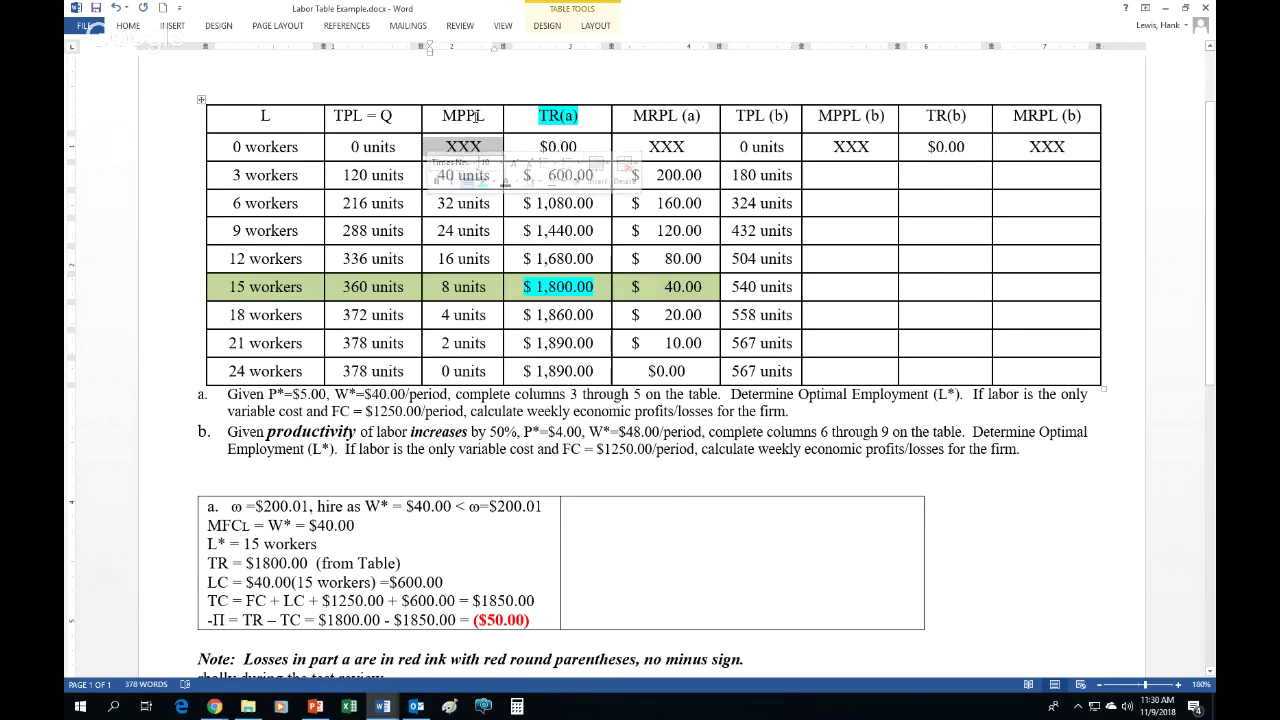
{"action": "left_click", "coordinate": [484, 146]}
{"action": "left_click", "coordinate": [881, 145]}
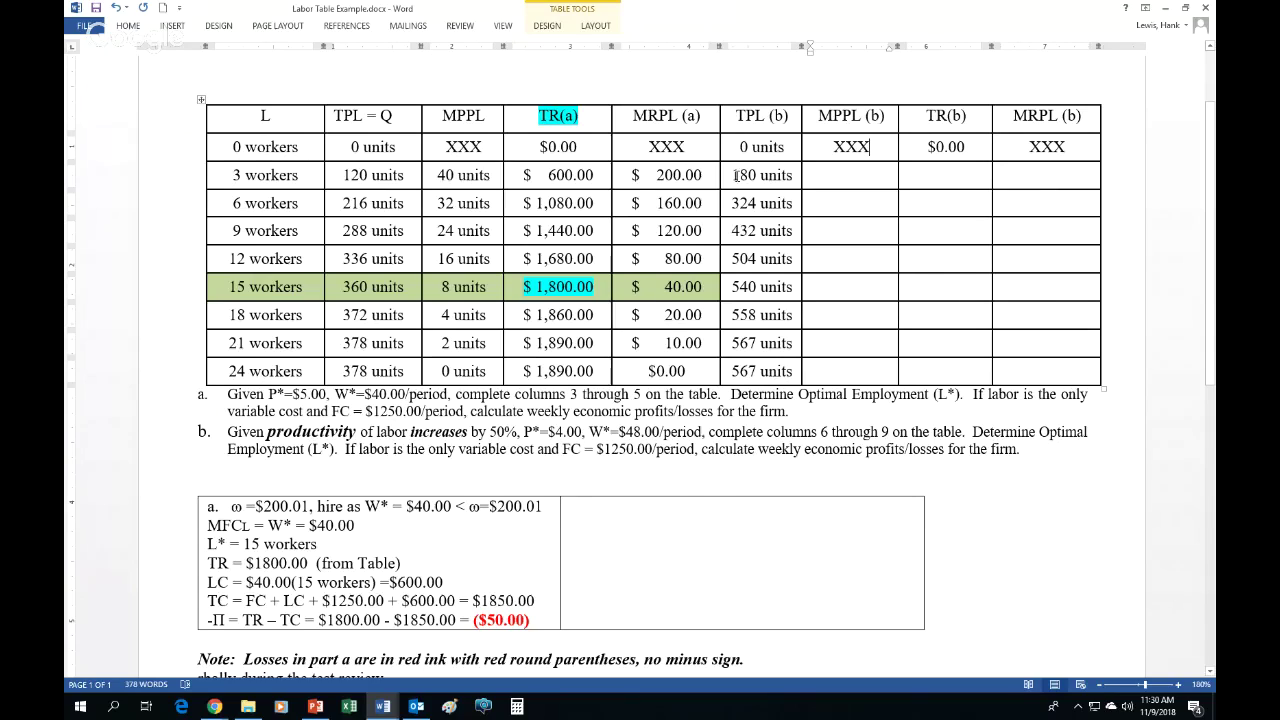
{"action": "left_click", "coordinate": [492, 175]}
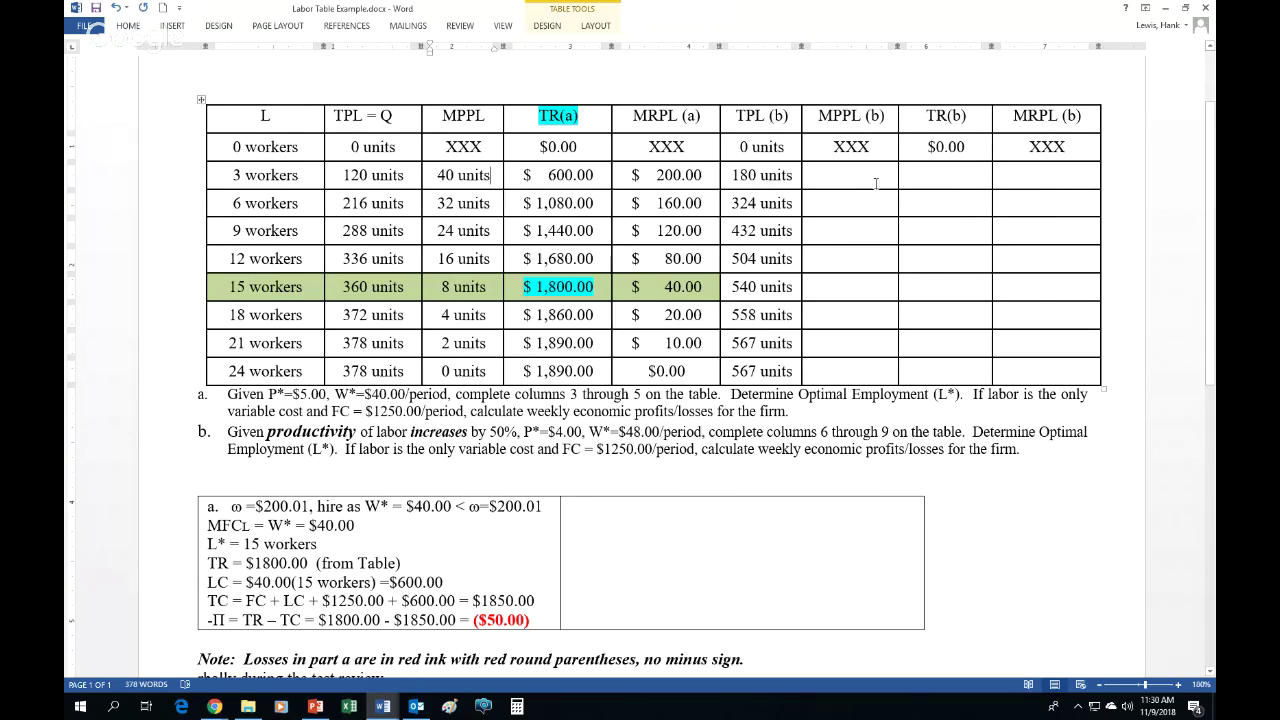
{"action": "left_click", "coordinate": [804, 181]}
{"action": "type", "text": "60 units"}
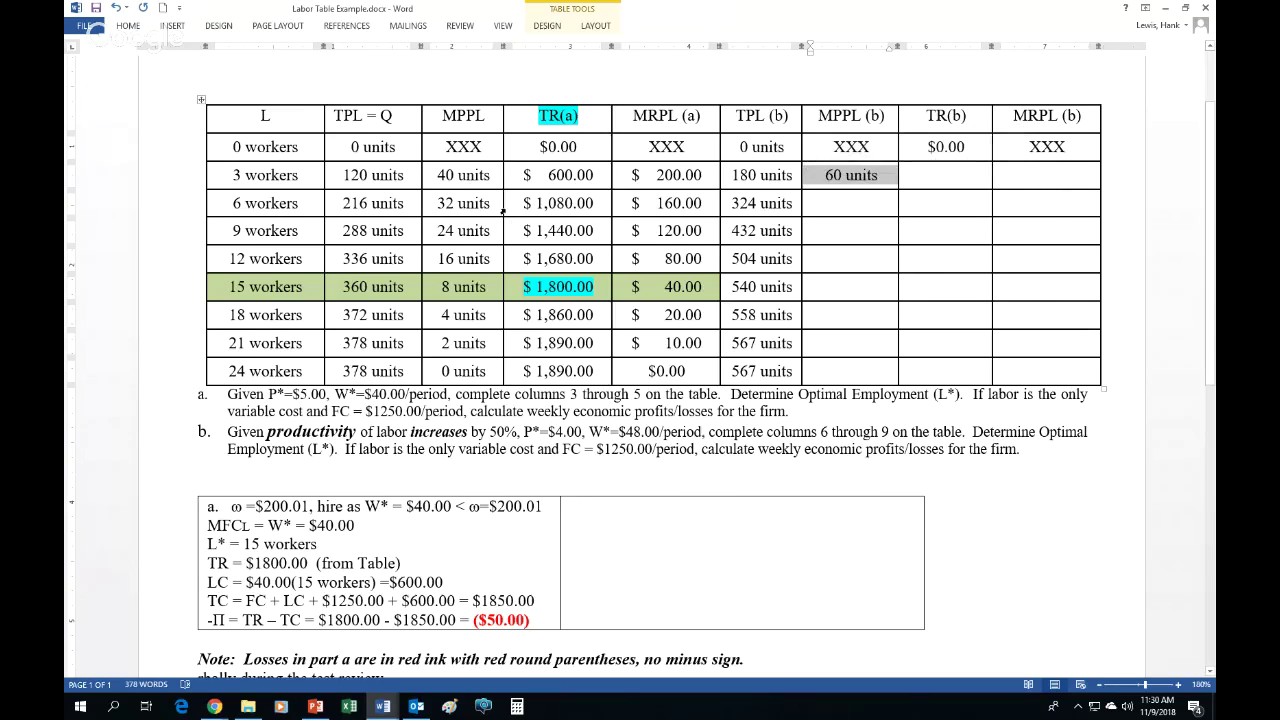
{"action": "left_click", "coordinate": [502, 207]}
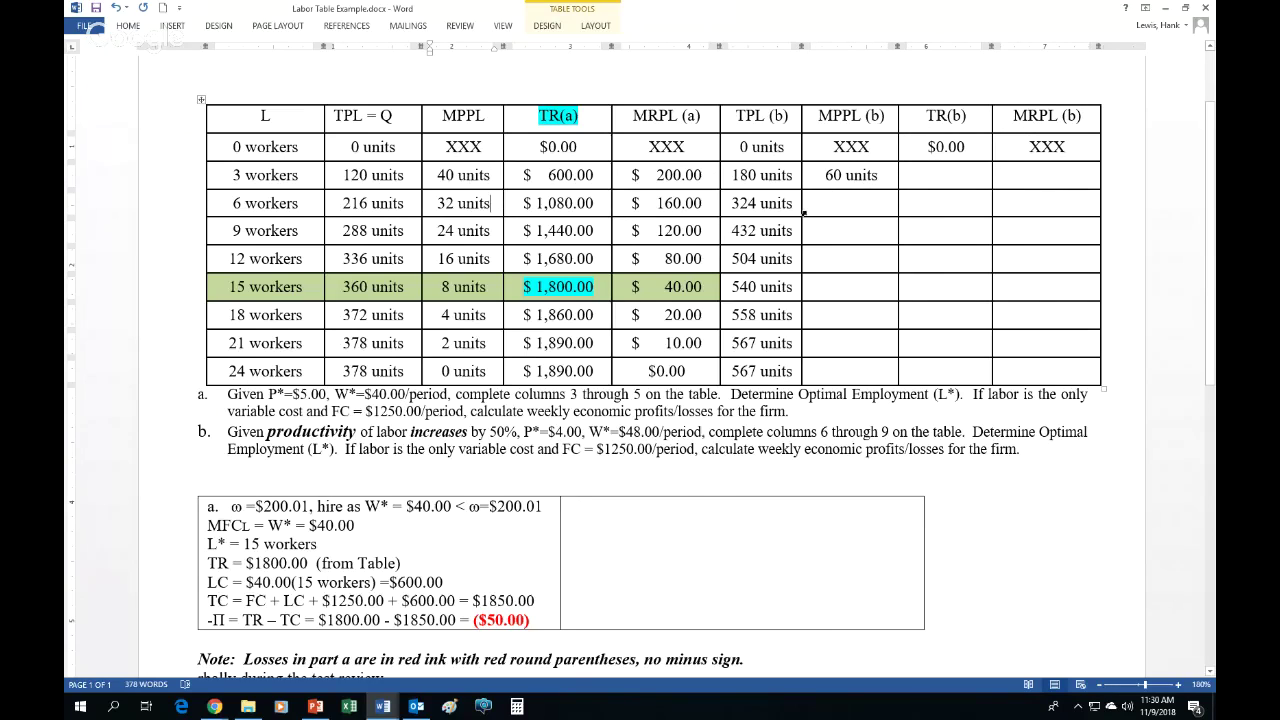
{"action": "left_click", "coordinate": [804, 205]}
{"action": "type", "text": "48 units"}
Enter 36 units for 9 workers, then paste 24, 12, 6, 3 and 0 below.
{"action": "left_click", "coordinate": [502, 231]}
{"action": "left_click", "coordinate": [806, 237]}
{"action": "type", "text": "36 units"}
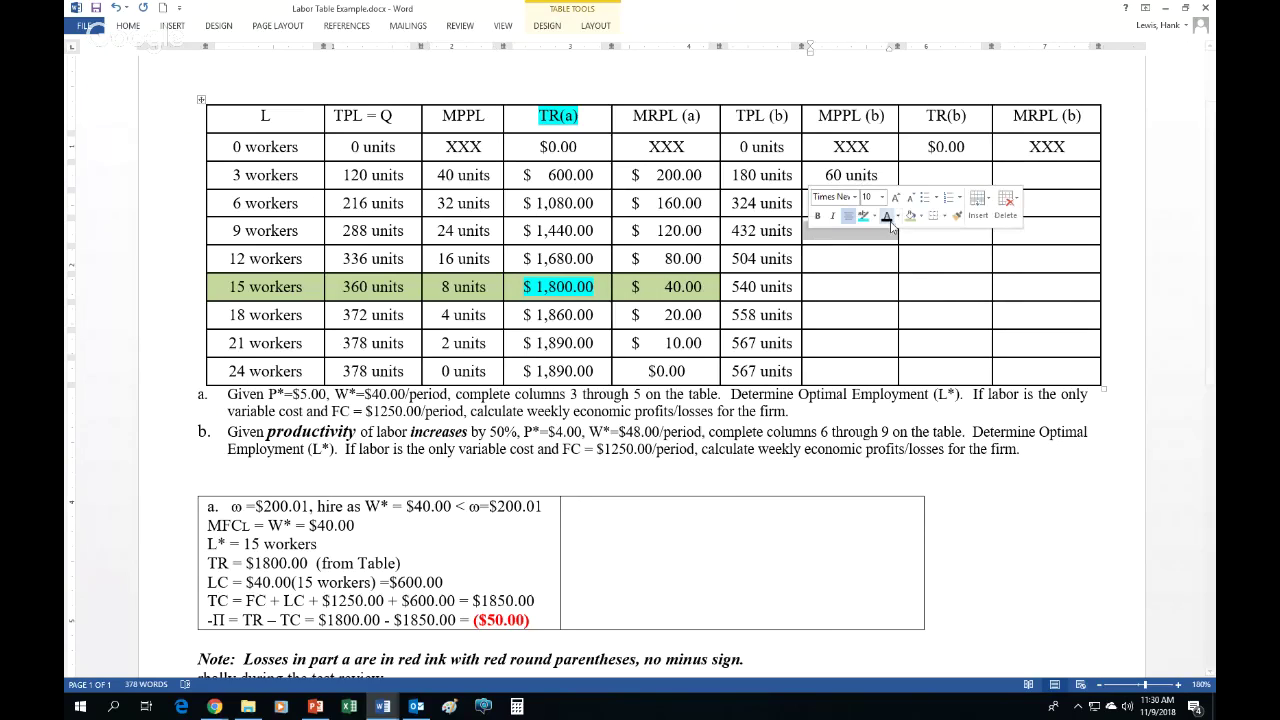
{"action": "left_click", "coordinate": [884, 255]}
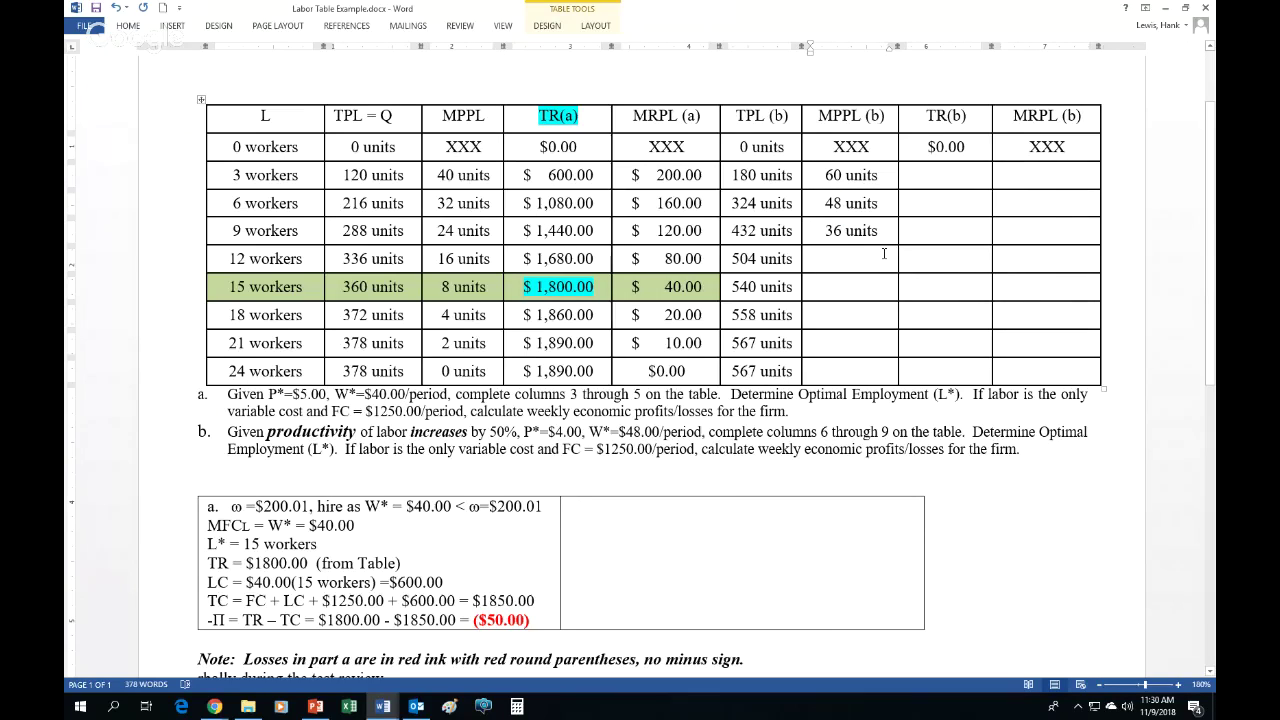
{"action": "left_click_drag", "start_coordinate": [827, 175], "coordinate": [857, 371]}
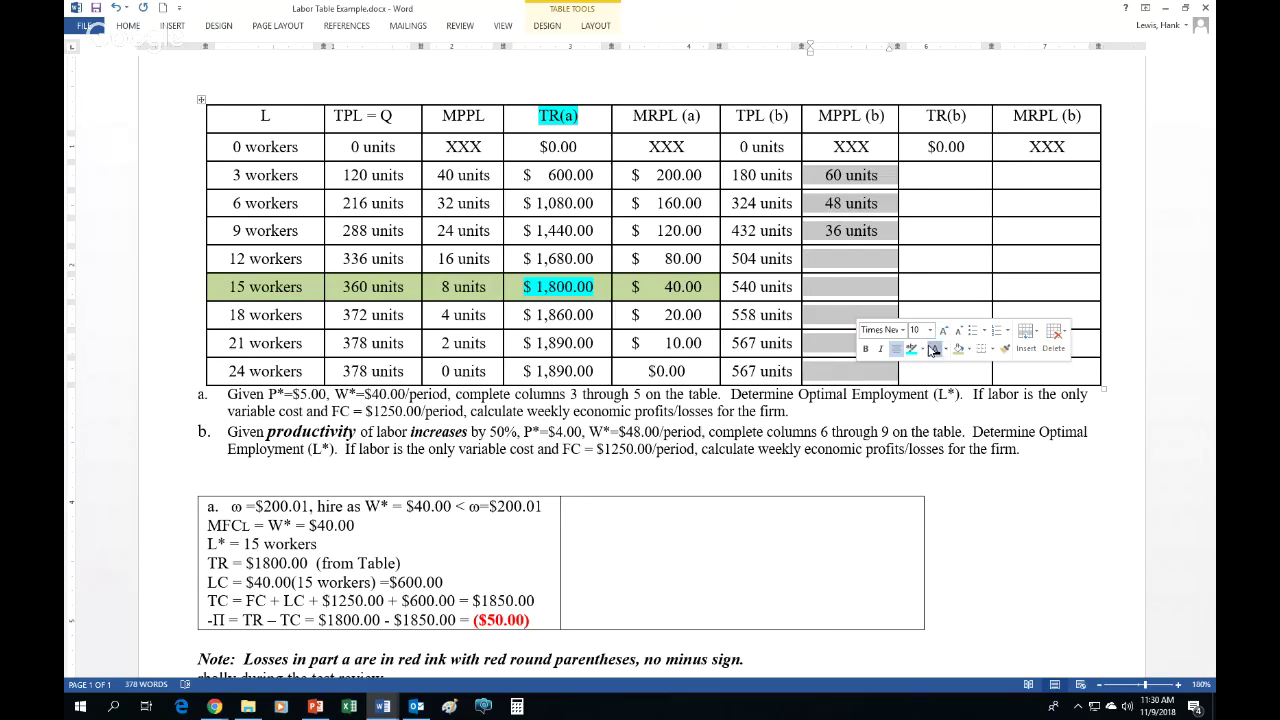
{"action": "type", "text": "60 units 48 units 36 units 24 units 12 units 6 units 3 units 0 units"}
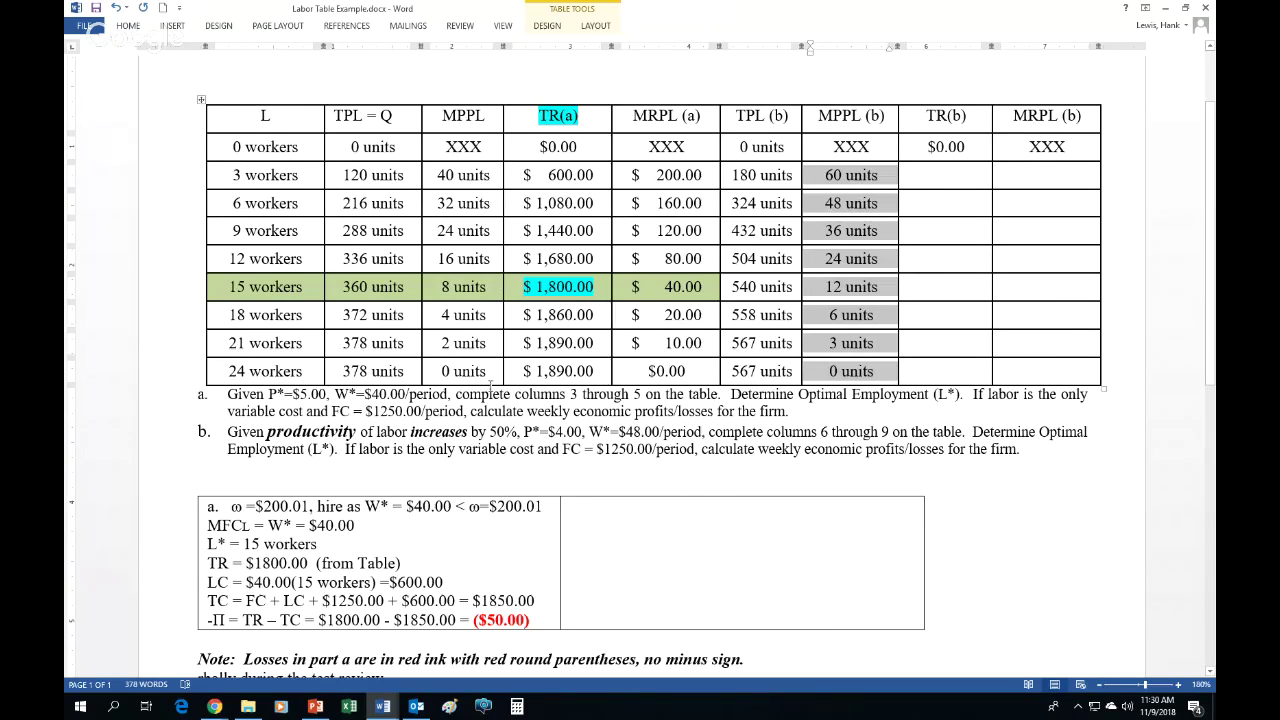
{"action": "left_click_drag", "start_coordinate": [519, 433], "coordinate": [267, 432]}
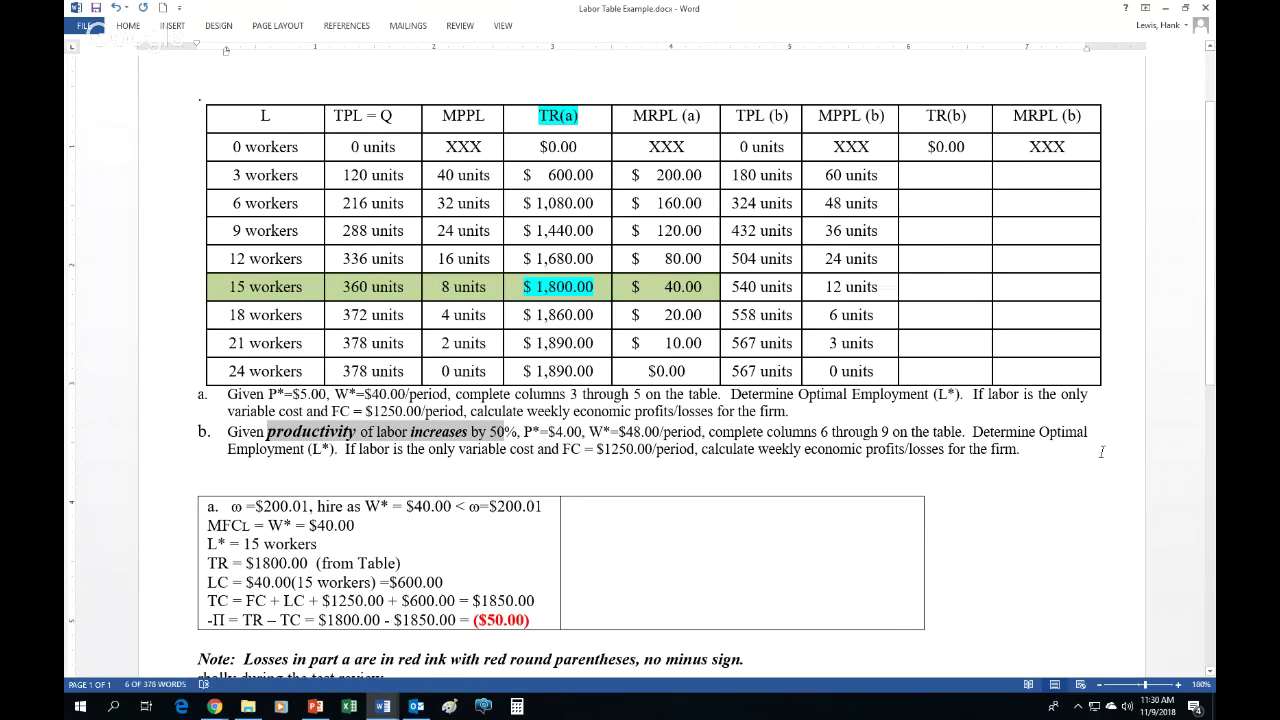
{"action": "left_click", "coordinate": [1064, 433]}
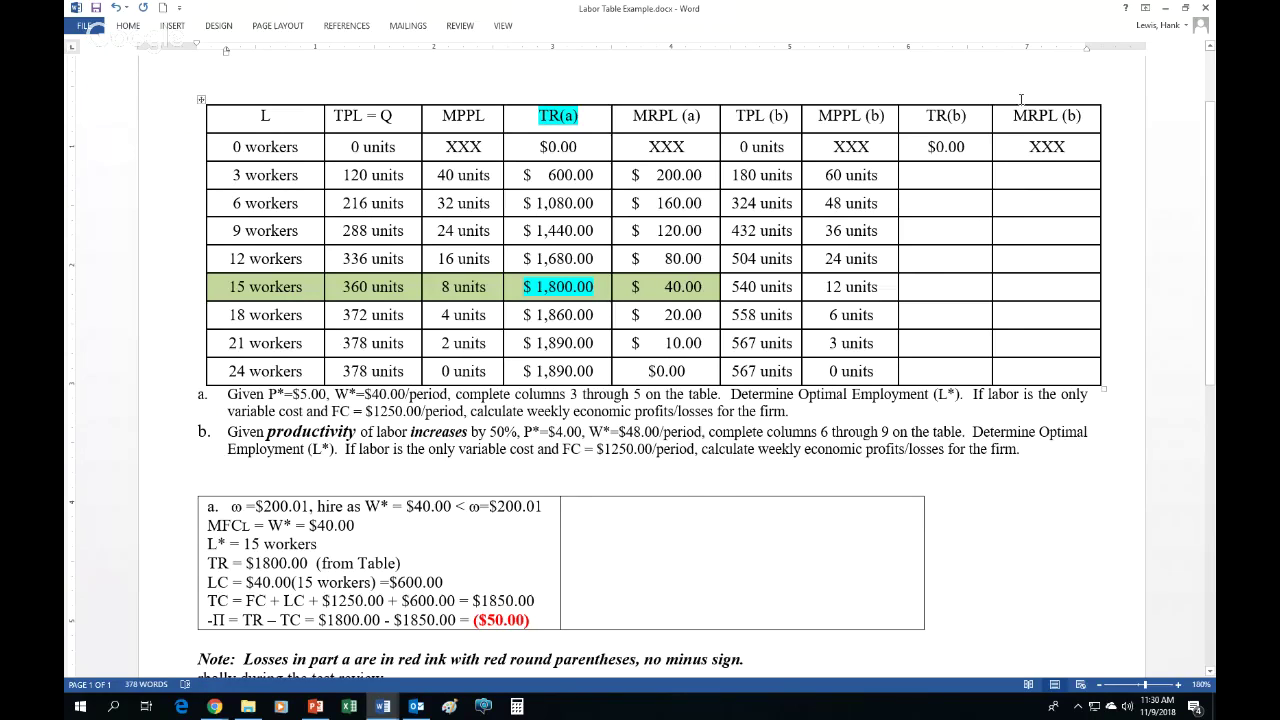
{"action": "left_click", "coordinate": [972, 118]}
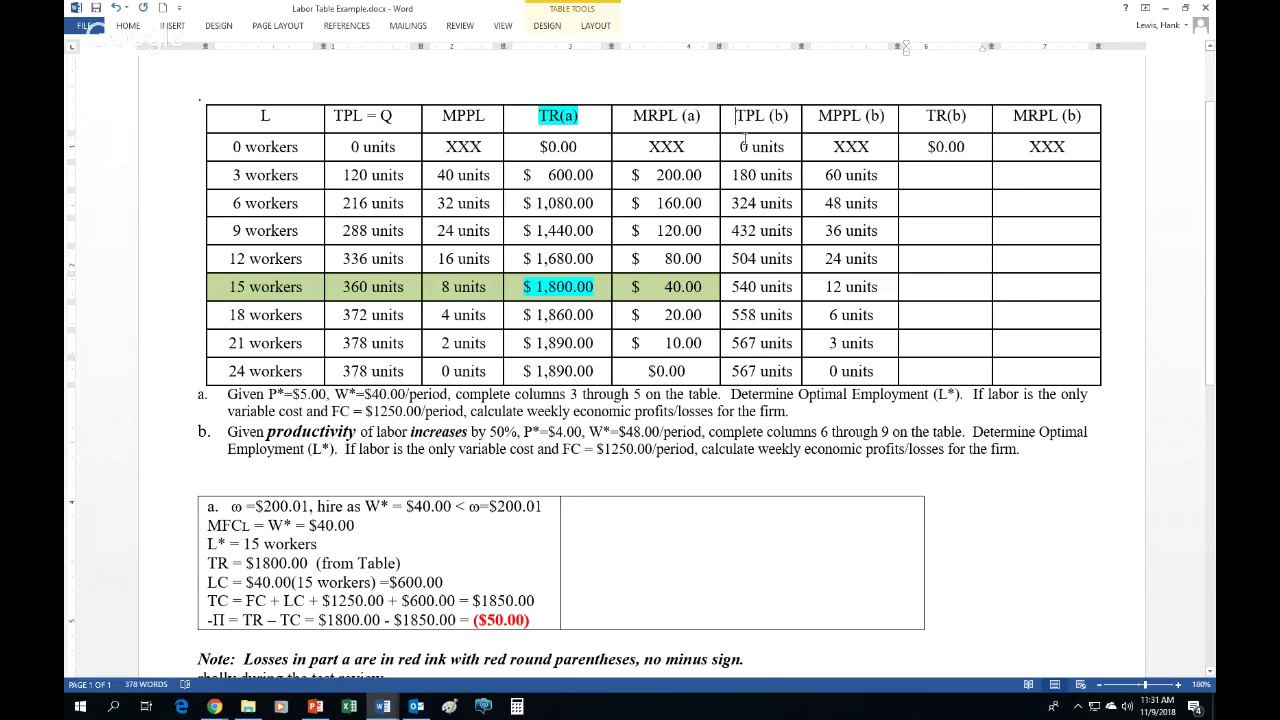
{"action": "left_click_drag", "start_coordinate": [742, 115], "coordinate": [759, 373]}
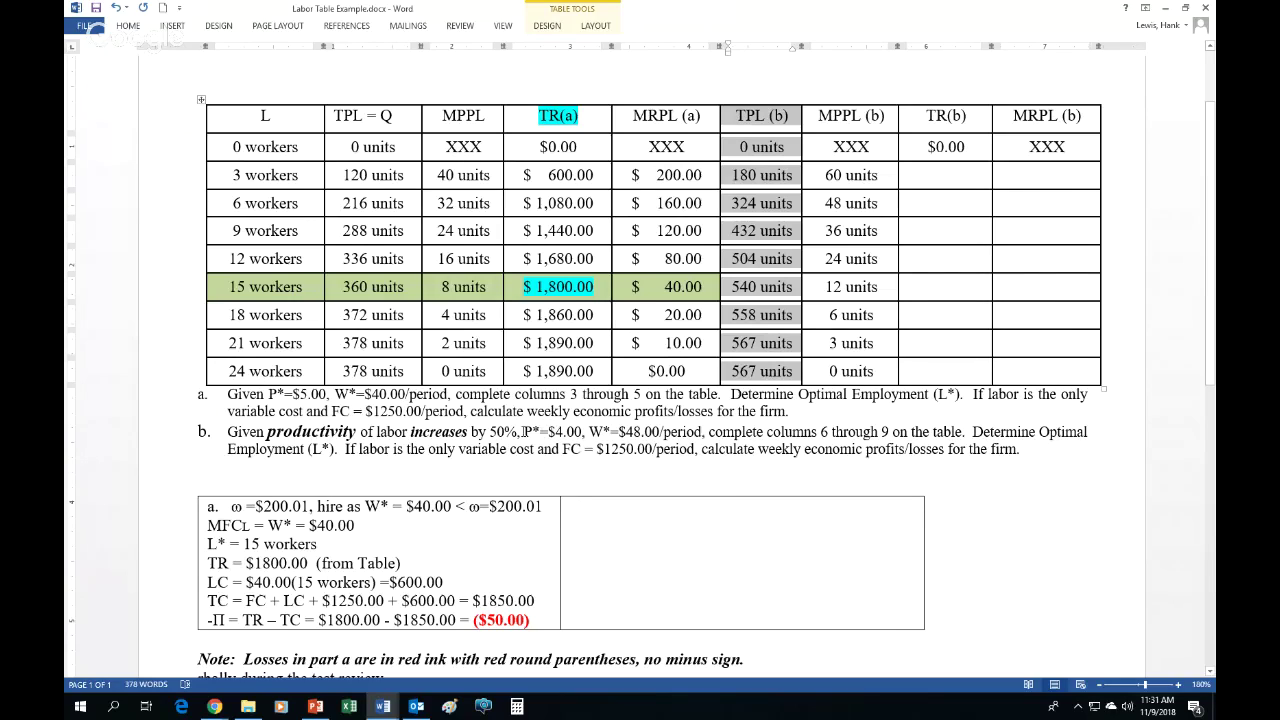
{"action": "left_click_drag", "start_coordinate": [523, 432], "coordinate": [591, 432]}
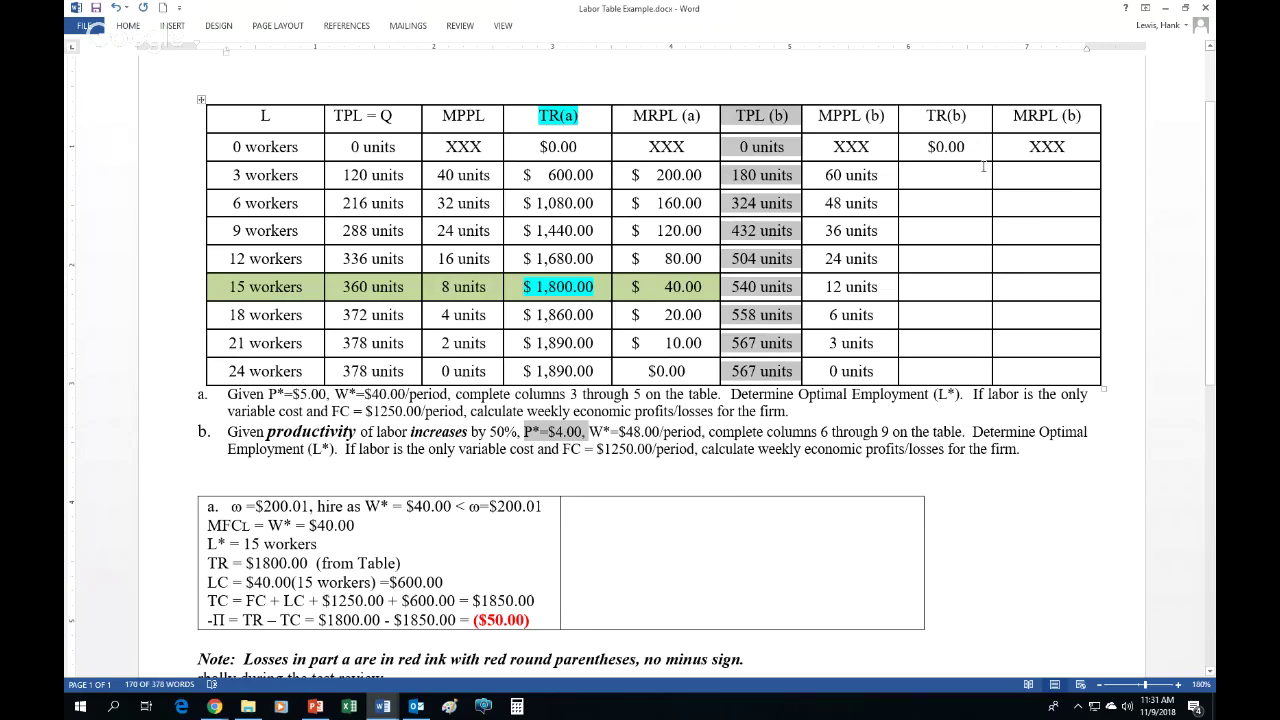
Enter $720.00 and $1,296.00 as TR(b) for 3 and 6 workers.
{"action": "left_click", "coordinate": [903, 180]}
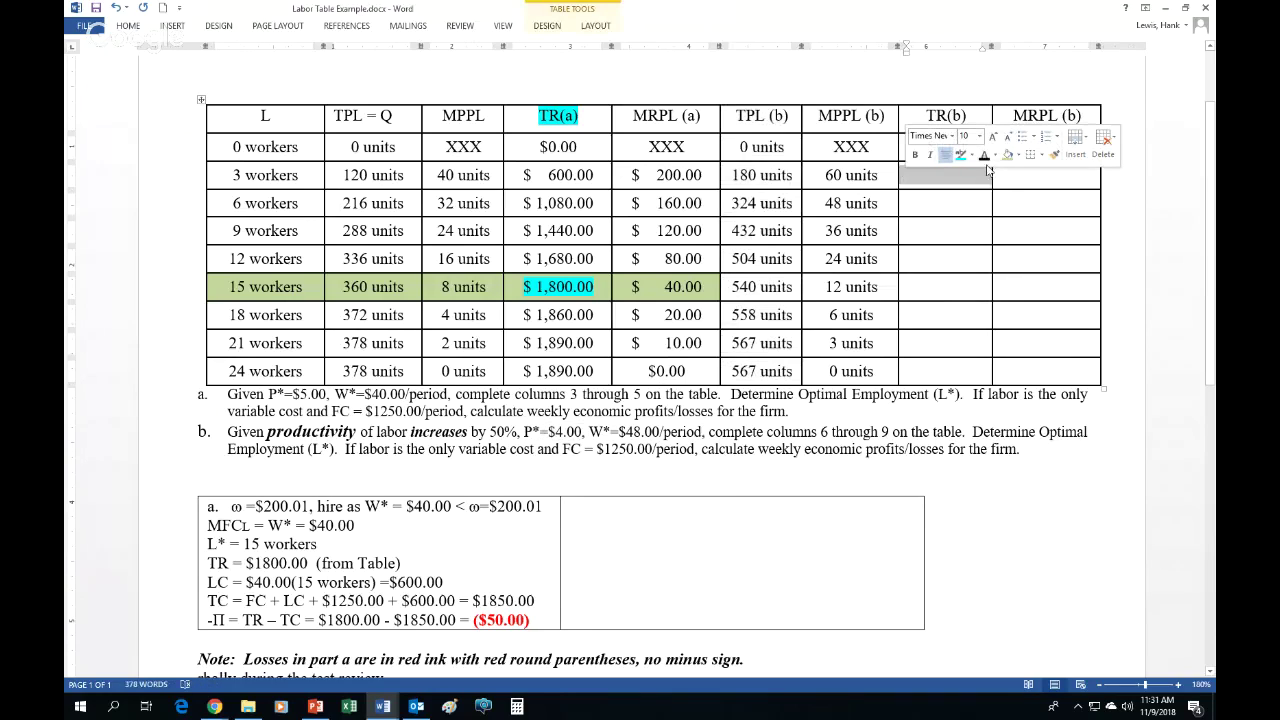
{"action": "type", "text": "$ 720.00"}
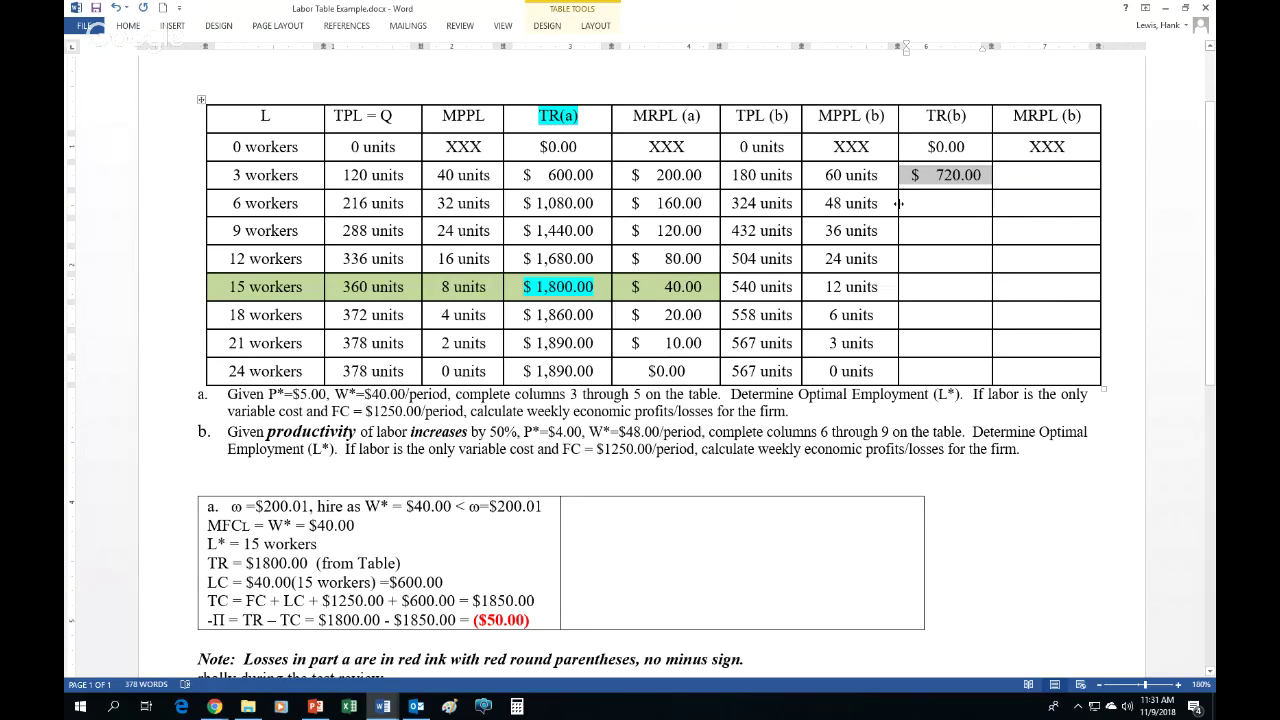
{"action": "left_click", "coordinate": [899, 203]}
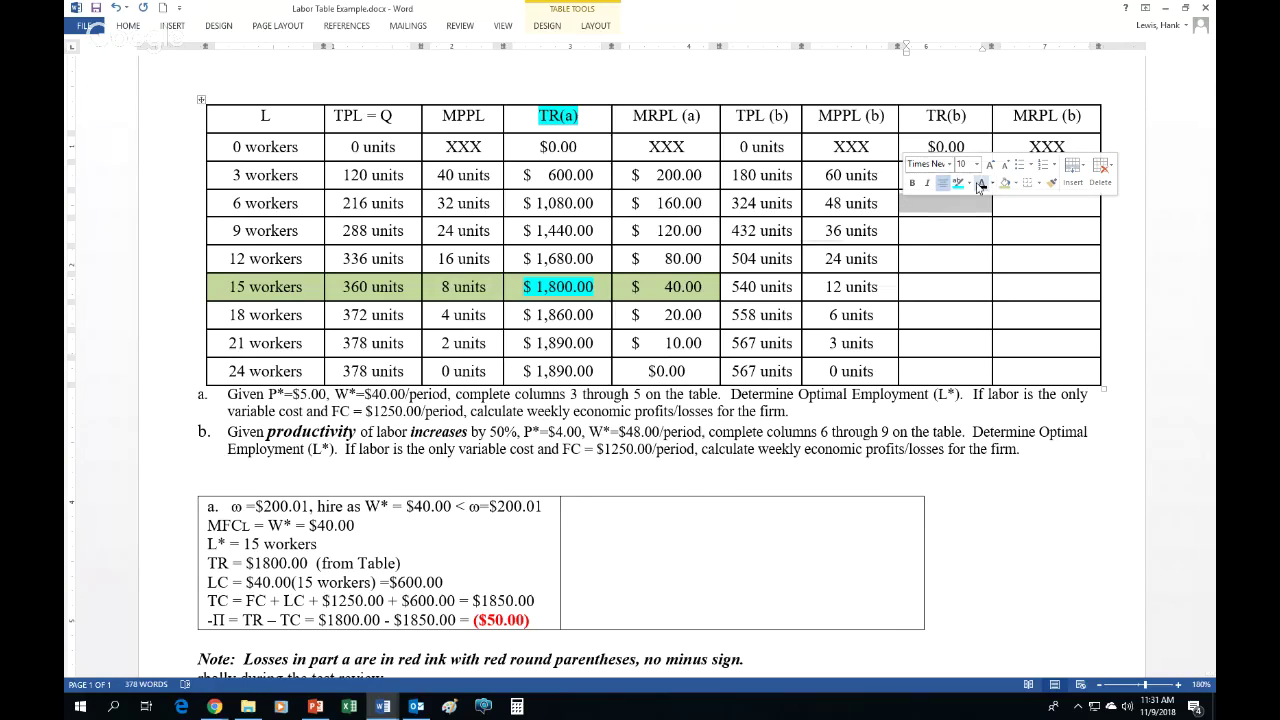
{"action": "type", "text": "$ 1,296.00"}
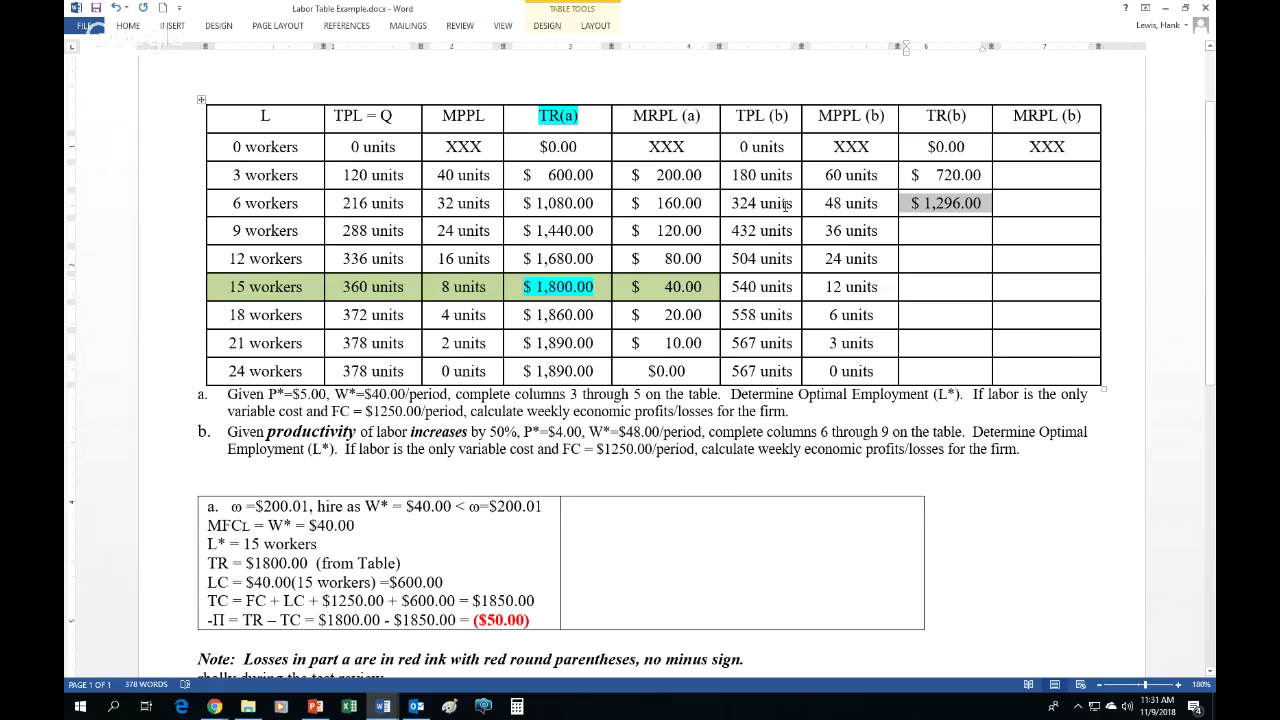
{"action": "left_click_drag", "start_coordinate": [795, 204], "coordinate": [731, 204]}
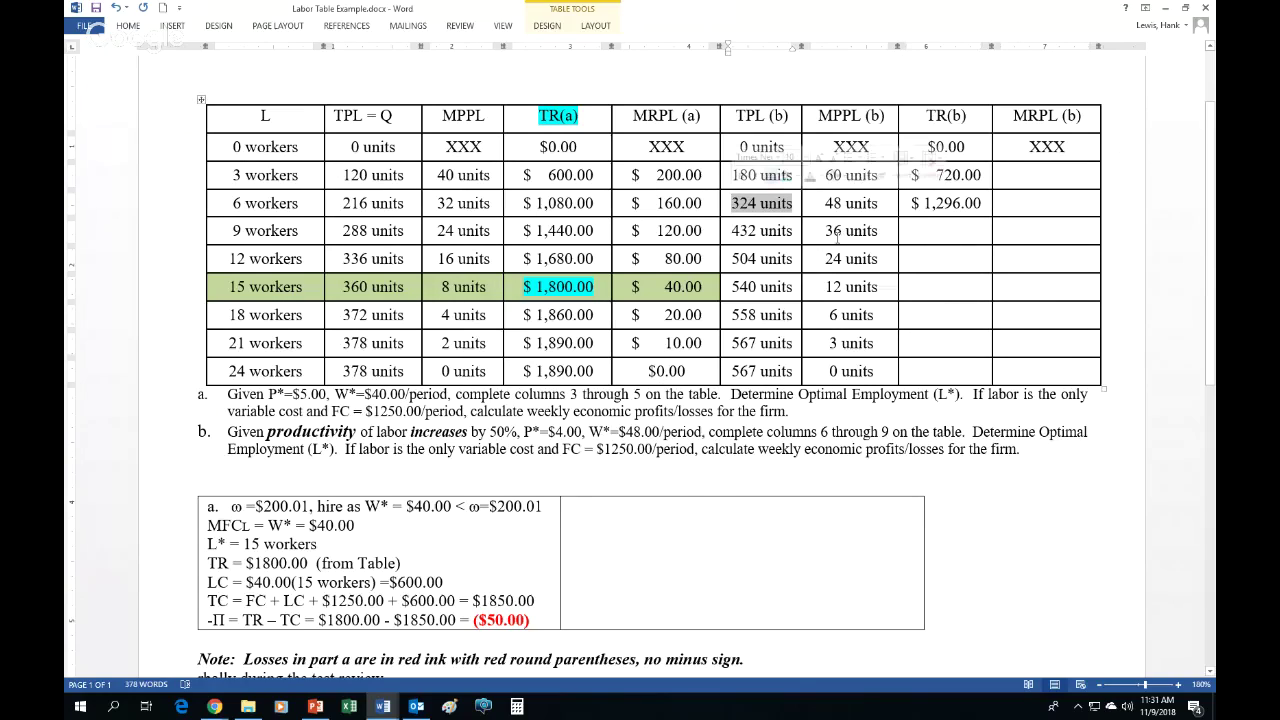
Enter $1,728.00 for 9 workers and paste the remaining TR(b) values up to $2,268.00.
{"action": "left_click", "coordinate": [899, 240]}
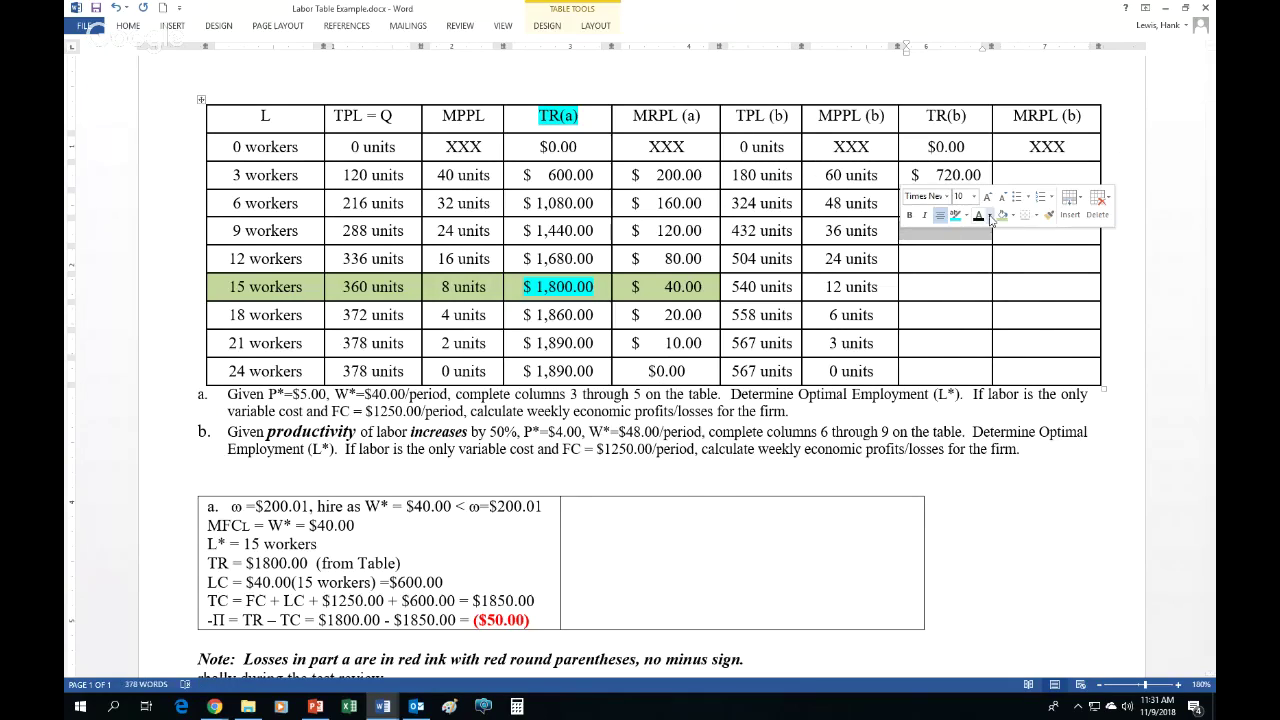
{"action": "type", "text": "$ 1,728.00"}
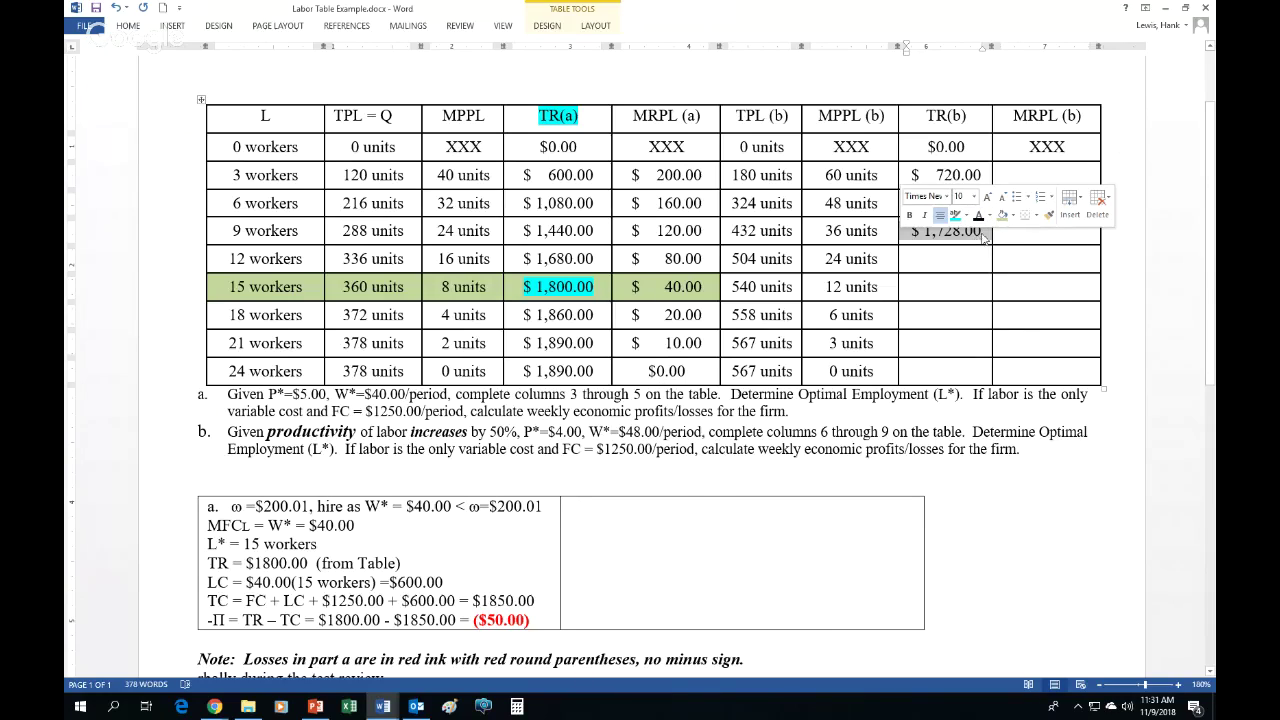
{"action": "left_click", "coordinate": [983, 232]}
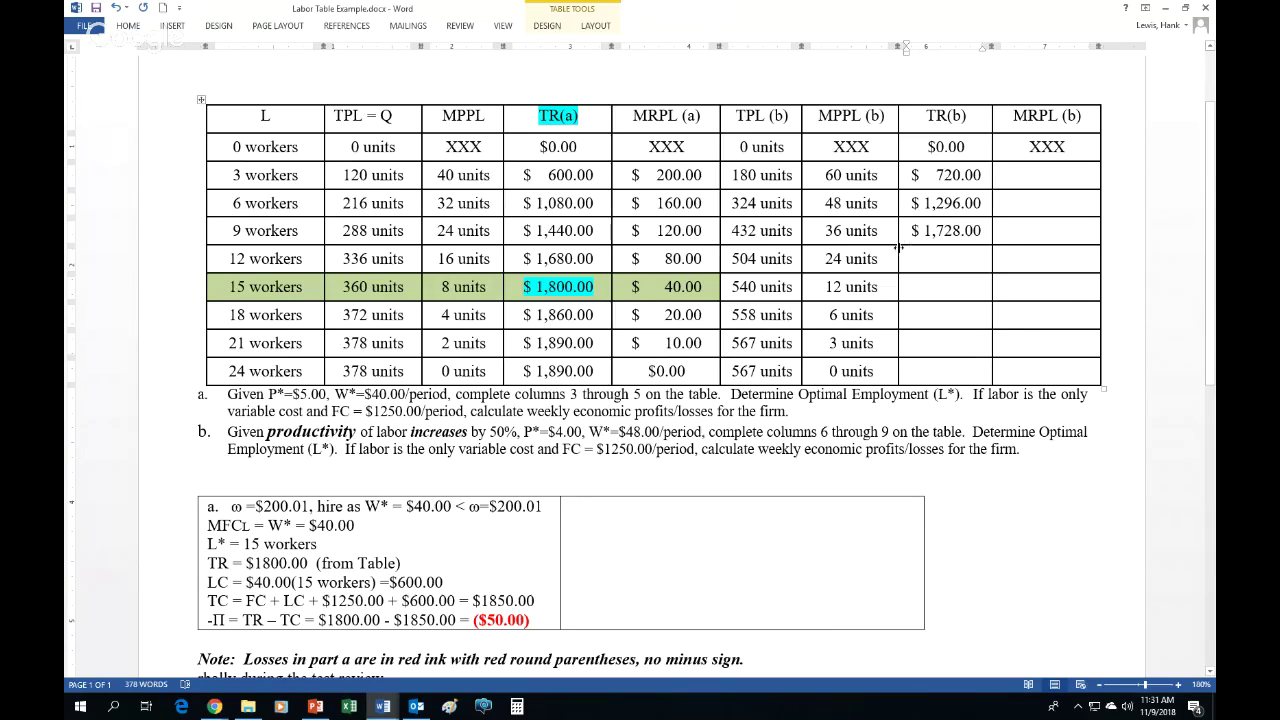
{"action": "left_click_drag", "start_coordinate": [910, 258], "coordinate": [934, 369]}
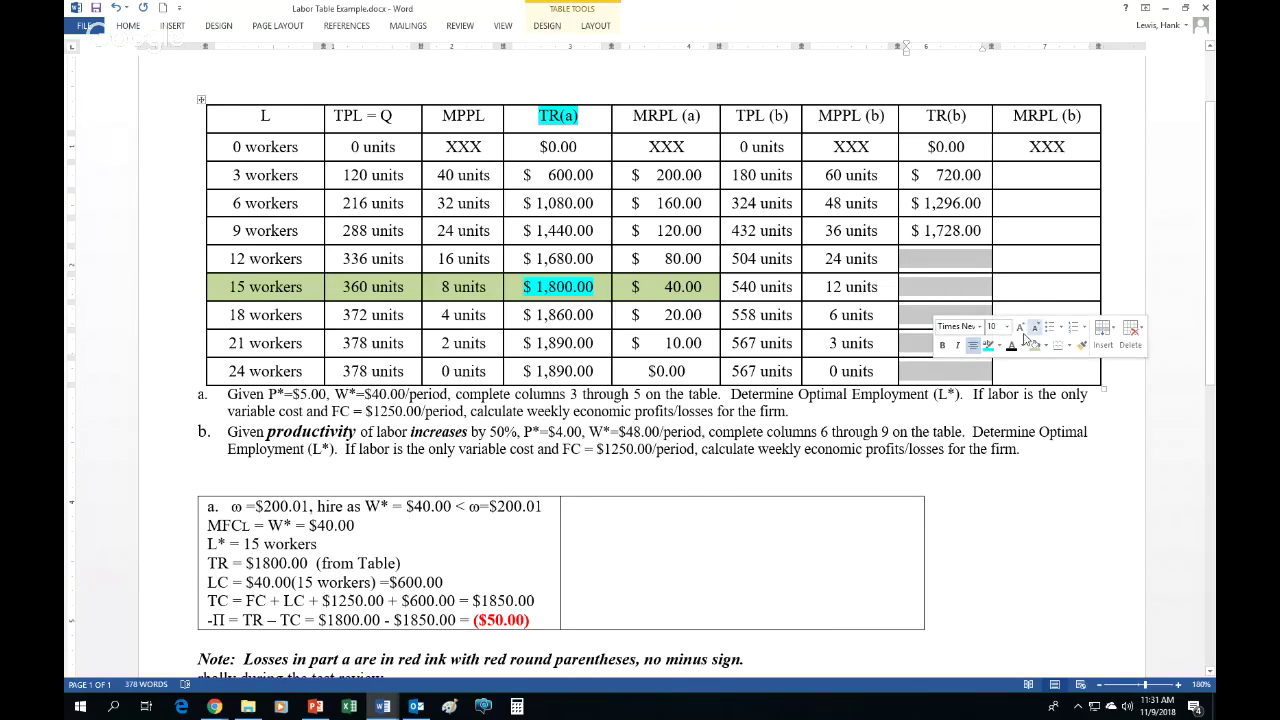
{"action": "type", "text": "$ 2,016.00 $ 2,160.00 $ 2,232.00 $ 2,268.00 $ 2,268.00"}
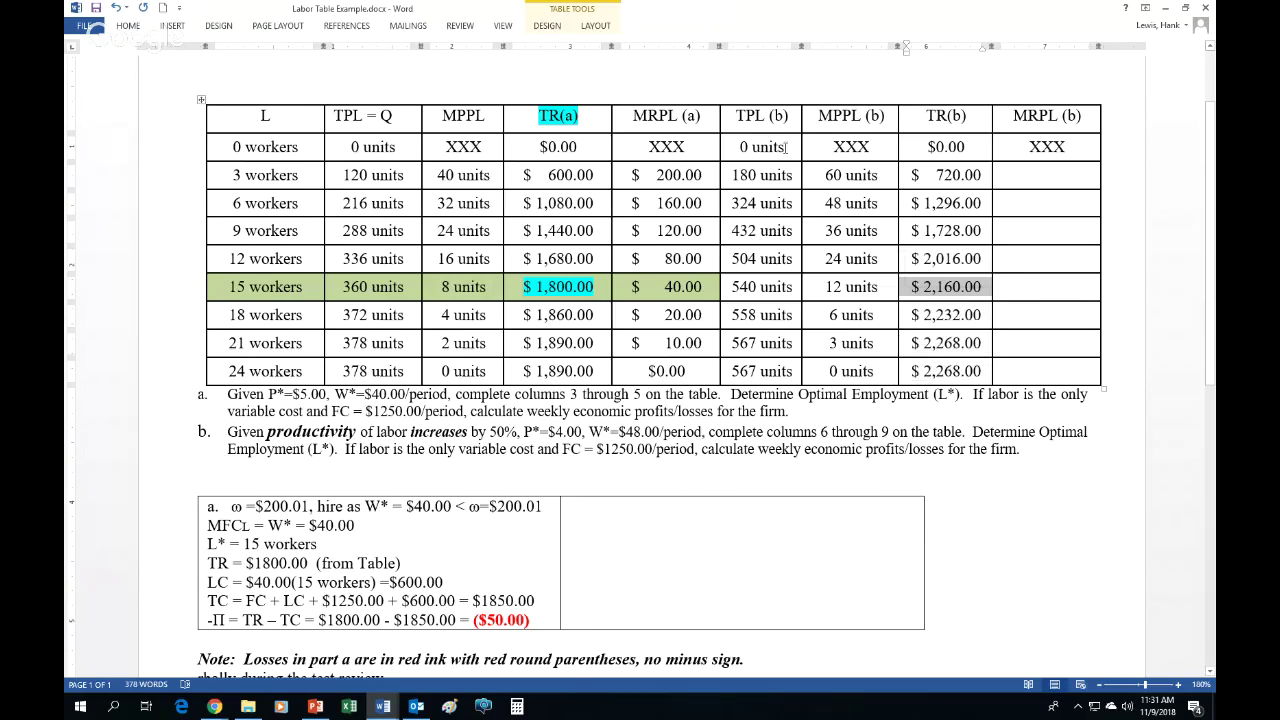
{"action": "left_click_drag", "start_coordinate": [740, 116], "coordinate": [748, 366]}
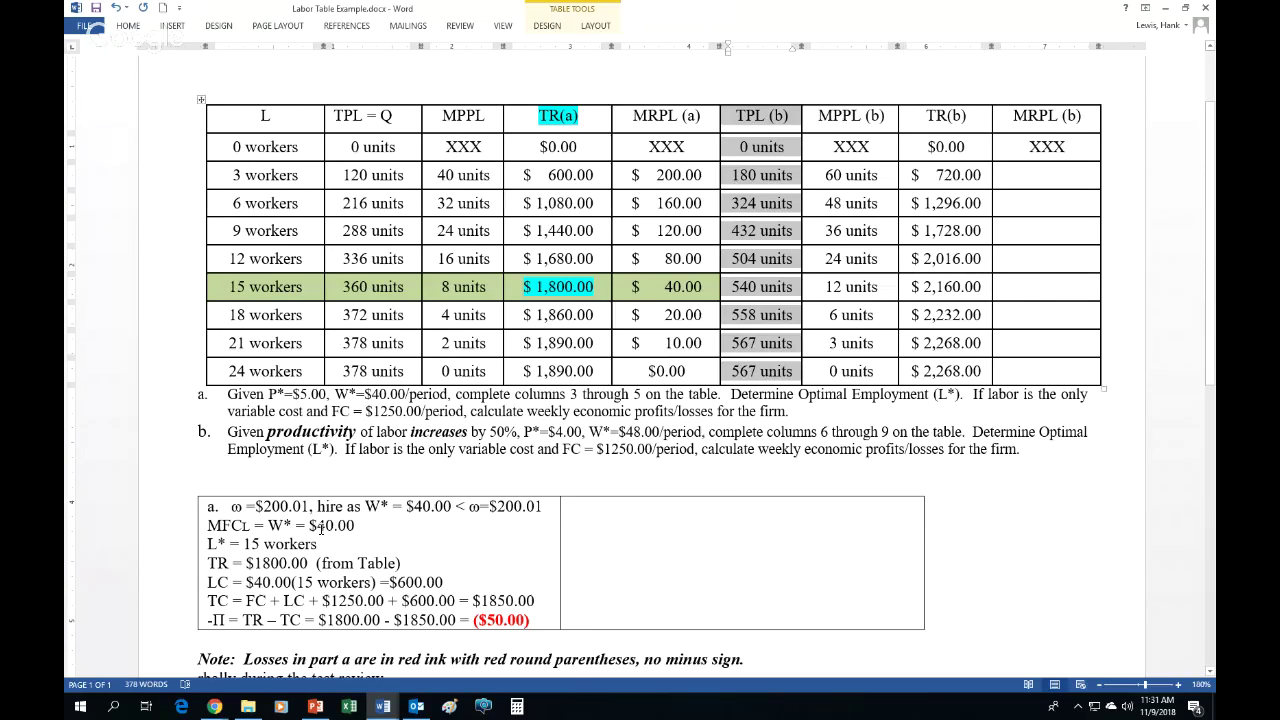
{"action": "left_click_drag", "start_coordinate": [581, 432], "coordinate": [523, 432]}
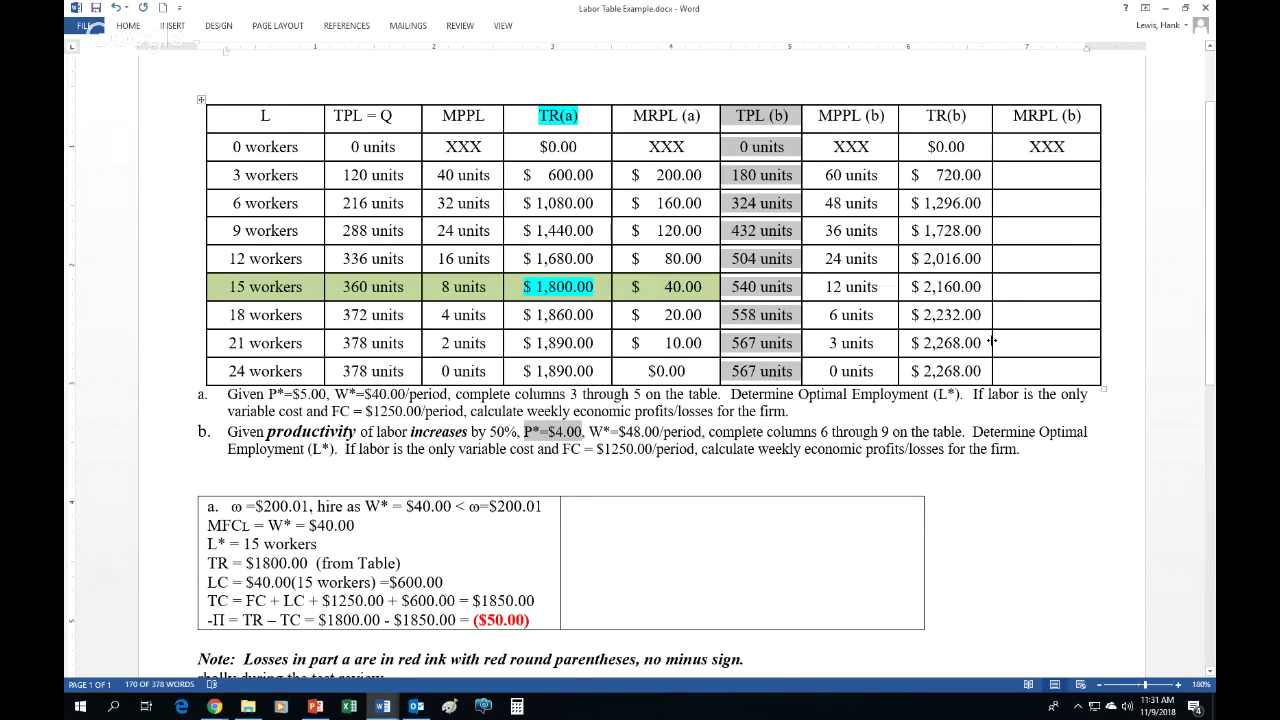
{"action": "left_click", "coordinate": [833, 432]}
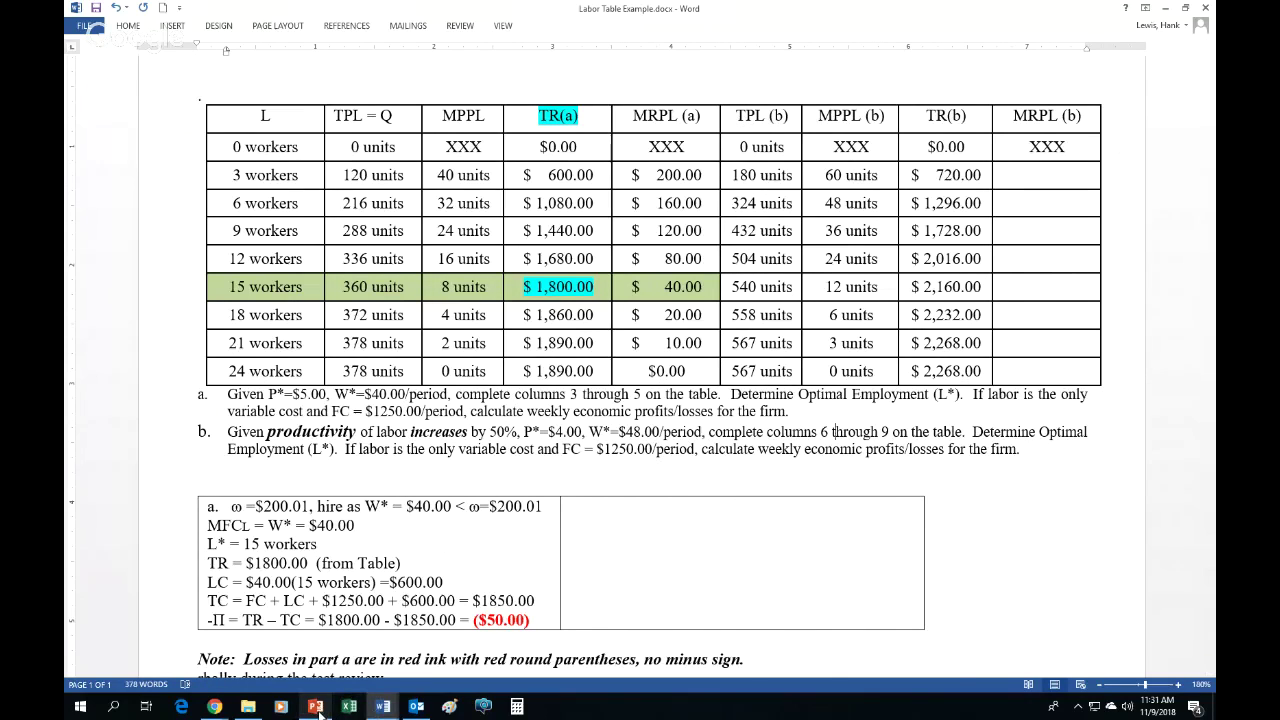
Switch to PowerPoint and view the Revenues slide defining TR and MRPL = P*×MPPL.
{"action": "left_click", "coordinate": [316, 707]}
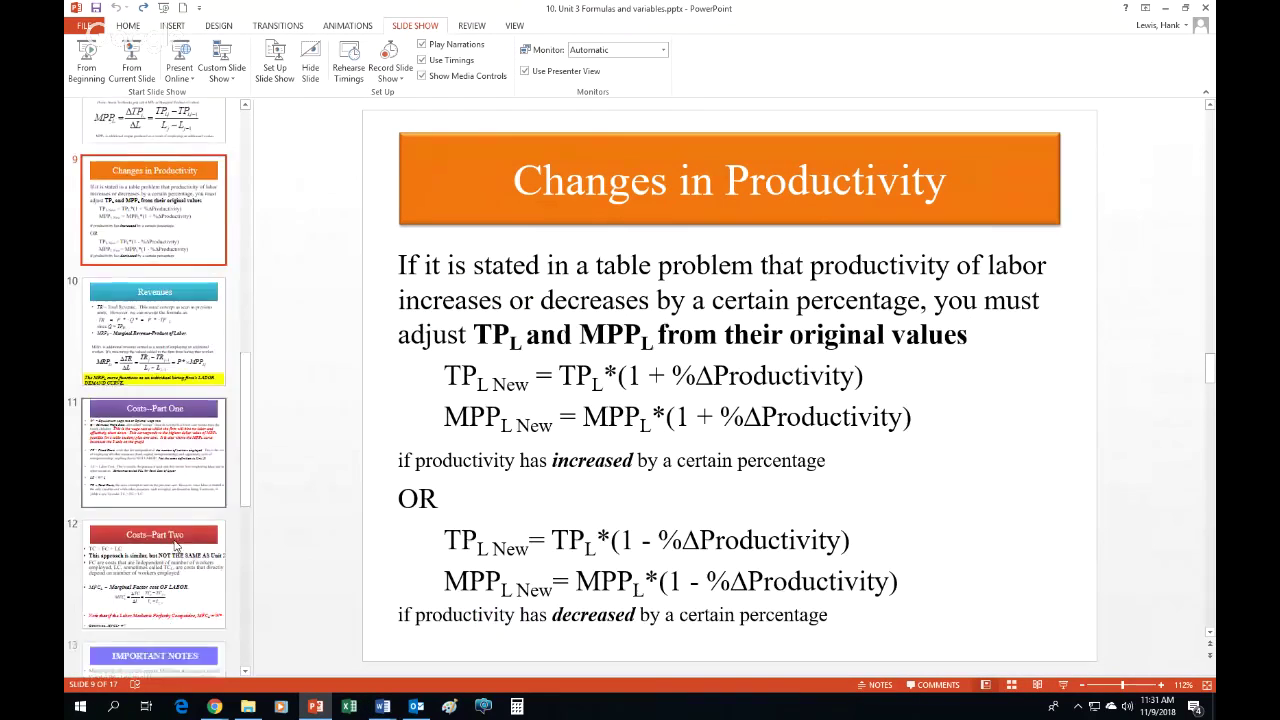
{"action": "scroll", "coordinate": [175, 545], "scroll_direction": "down", "scroll_amount": 2}
{"action": "scroll", "coordinate": [170, 480], "scroll_direction": "up", "scroll_amount": 3}
{"action": "left_click", "coordinate": [175, 425]}
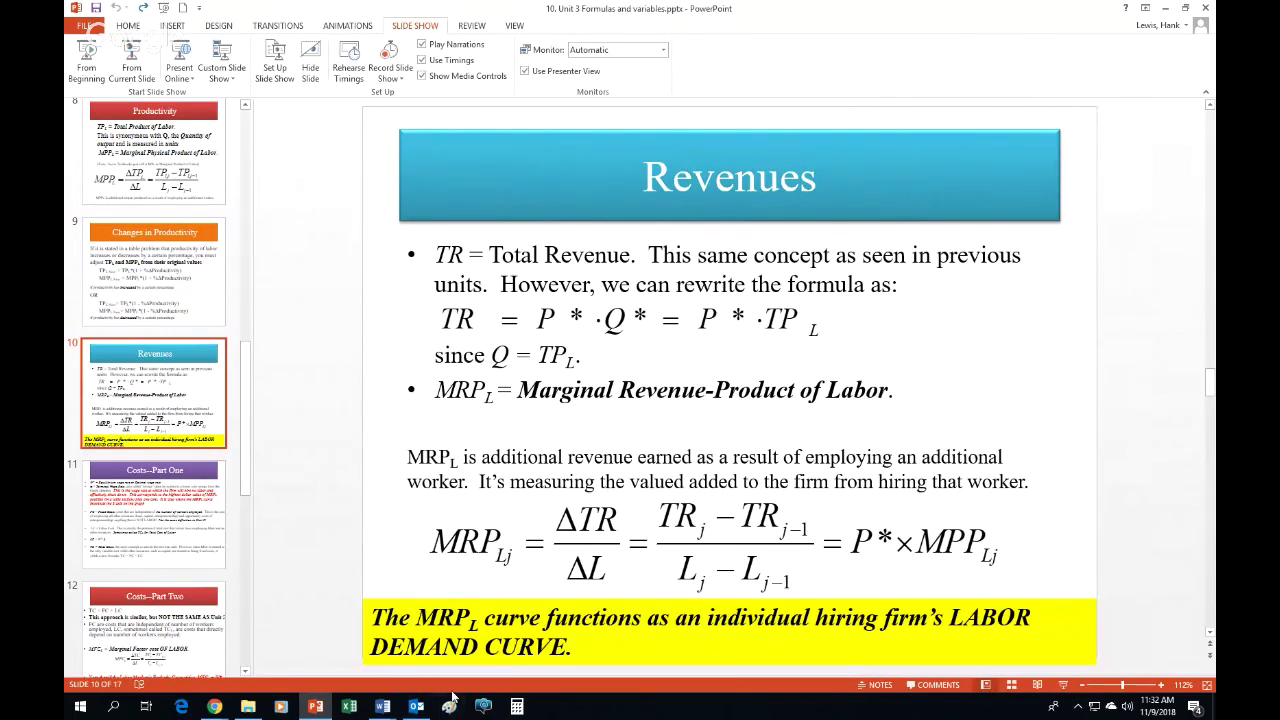
{"action": "mouse_move", "coordinate": [382, 706]}
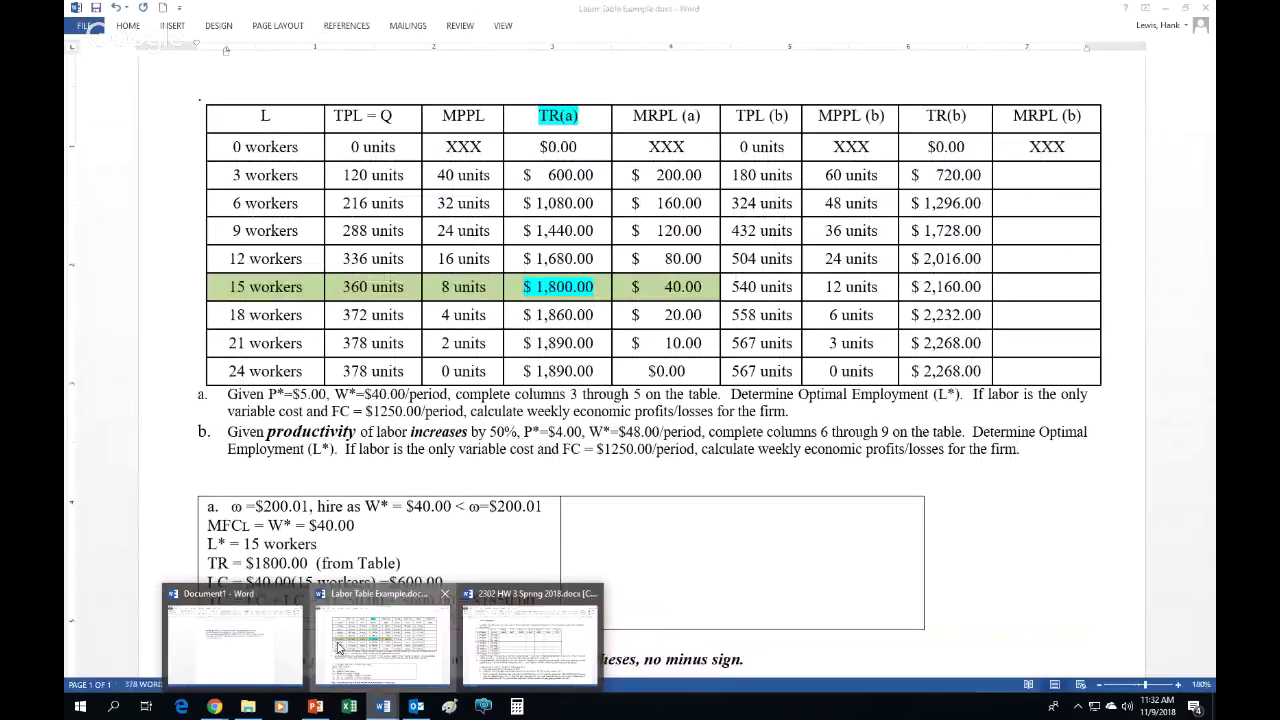
{"action": "left_click", "coordinate": [338, 648]}
{"action": "left_click", "coordinate": [816, 100]}
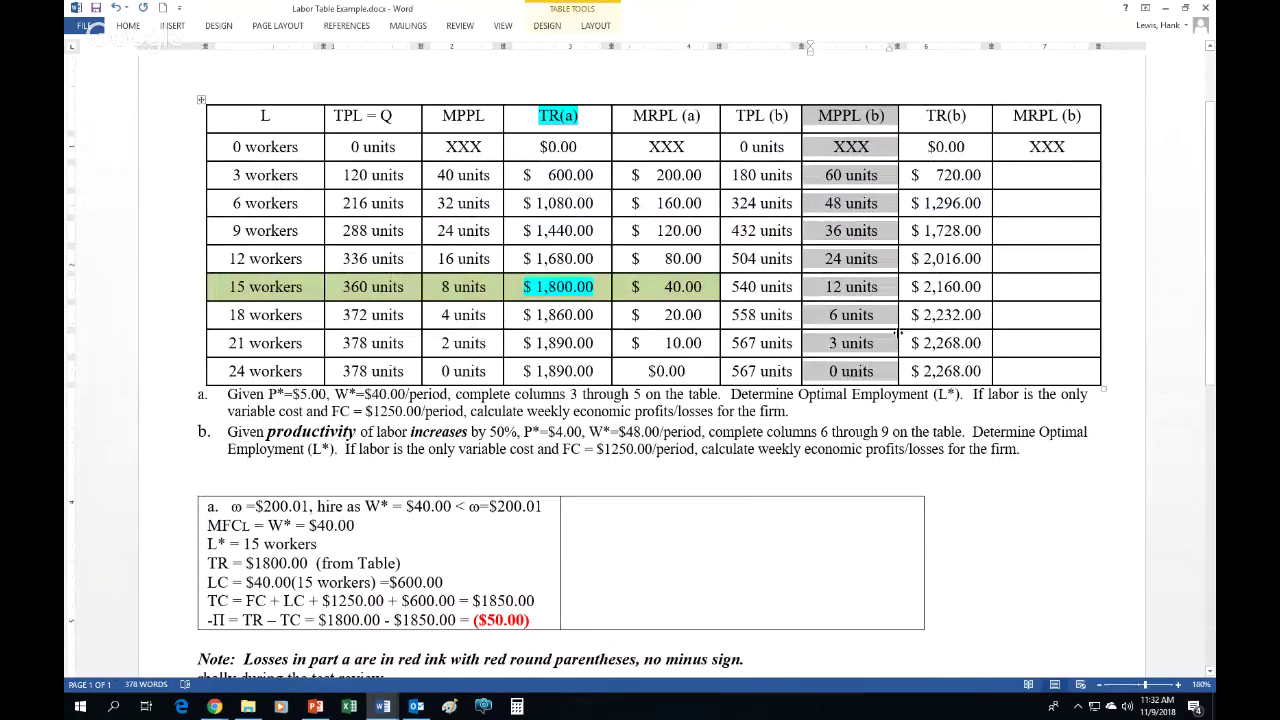
{"action": "left_click_drag", "start_coordinate": [526, 430], "coordinate": [582, 432]}
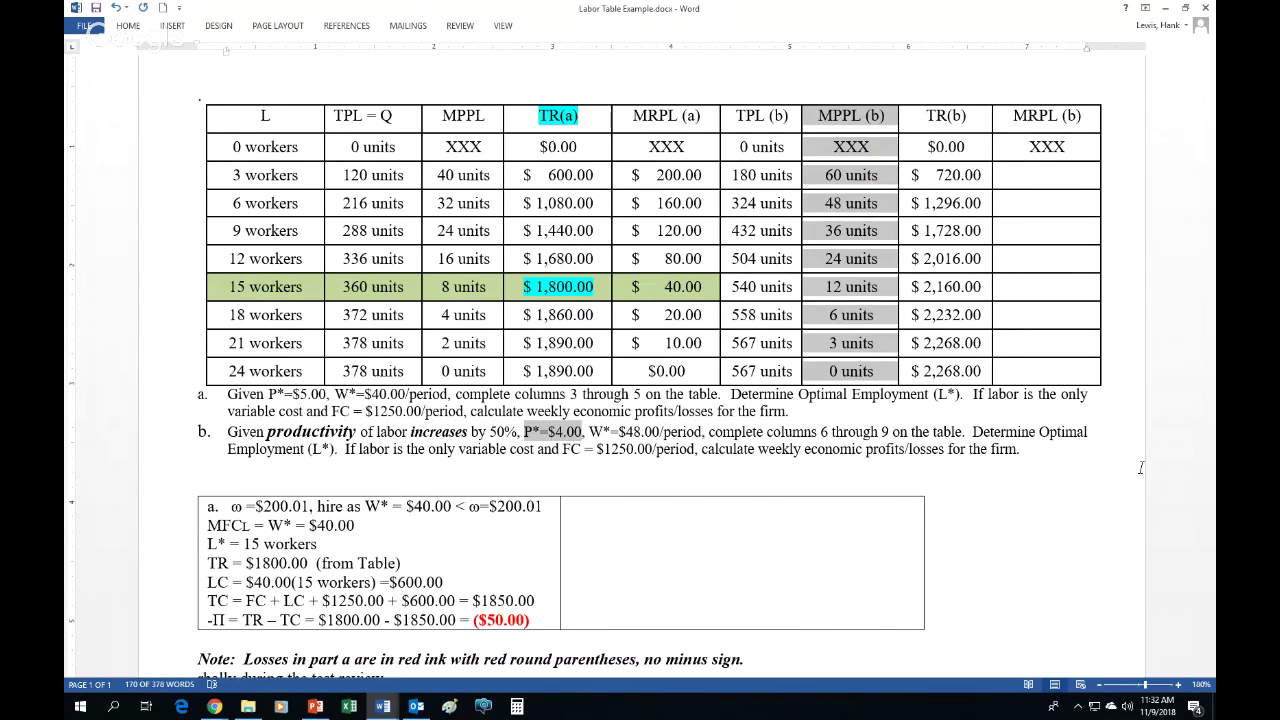
Enter $240.00, $192.00 and $144.00 as MRPL (b) for 3, 6 and 9 workers.
{"action": "left_click", "coordinate": [1000, 177]}
{"action": "type", "text": "$ 240.00"}
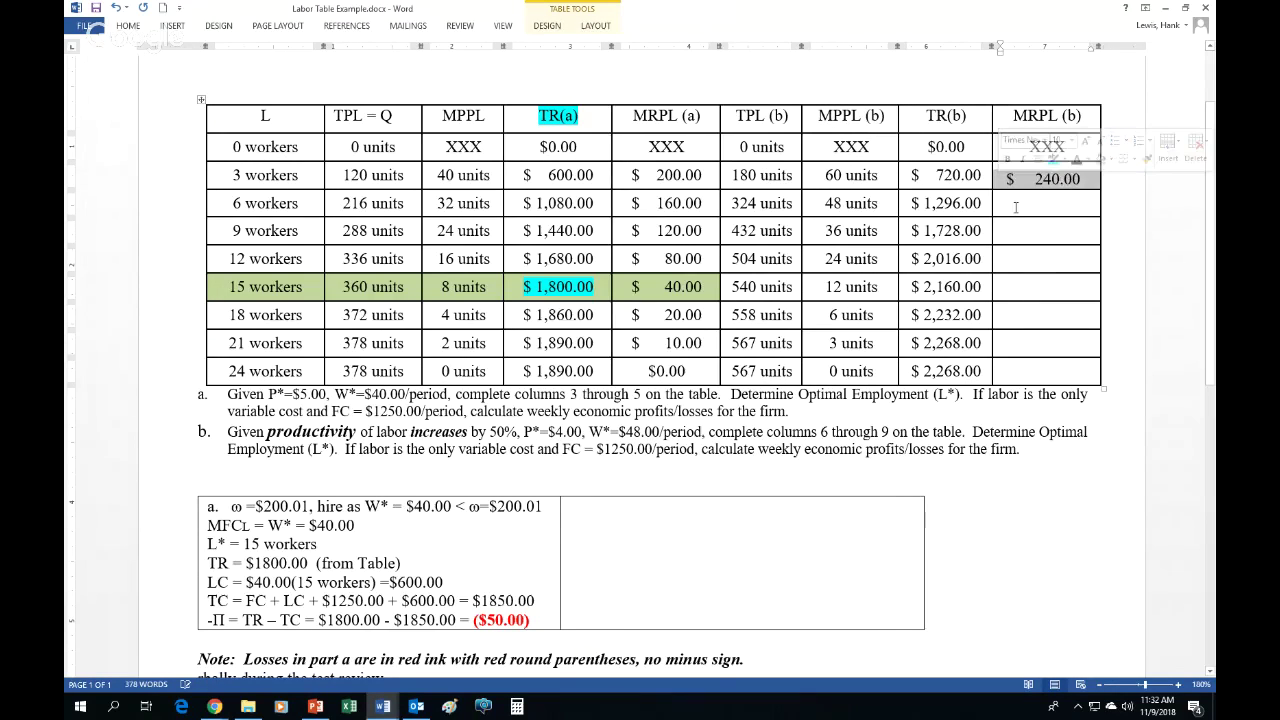
{"action": "left_click", "coordinate": [995, 213]}
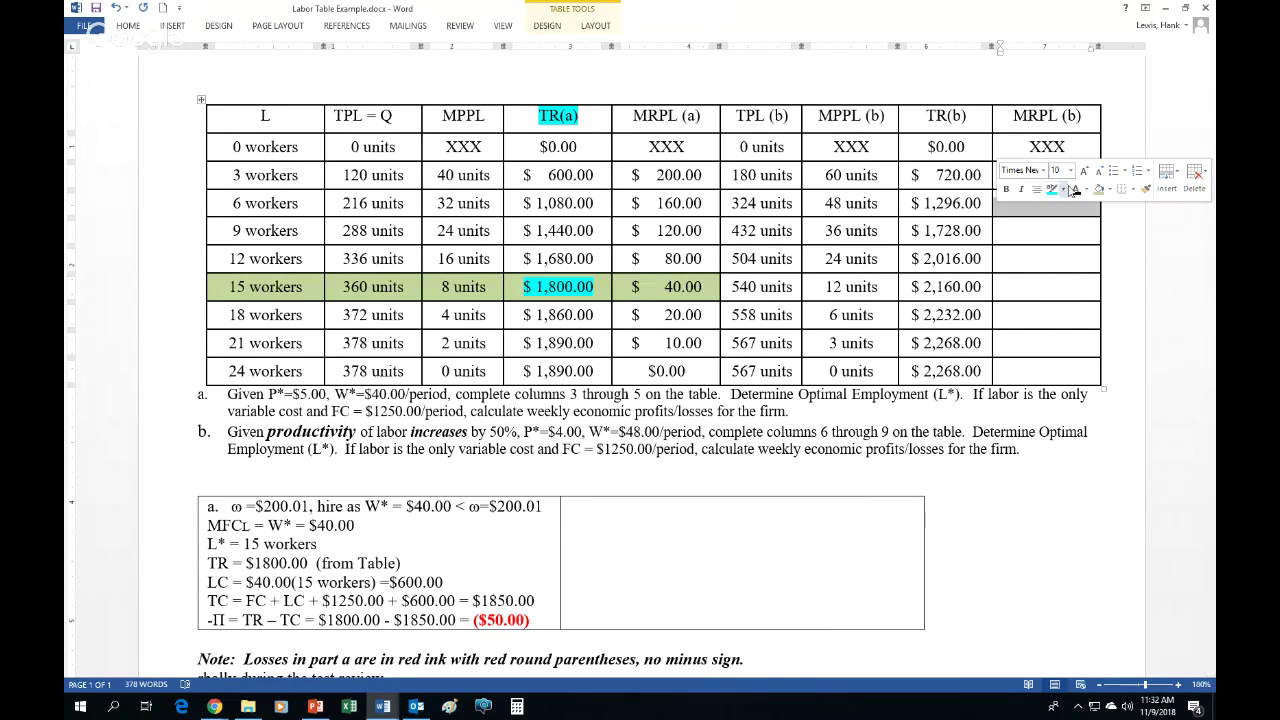
{"action": "type", "text": "$ 192.00"}
{"action": "left_click", "coordinate": [996, 240]}
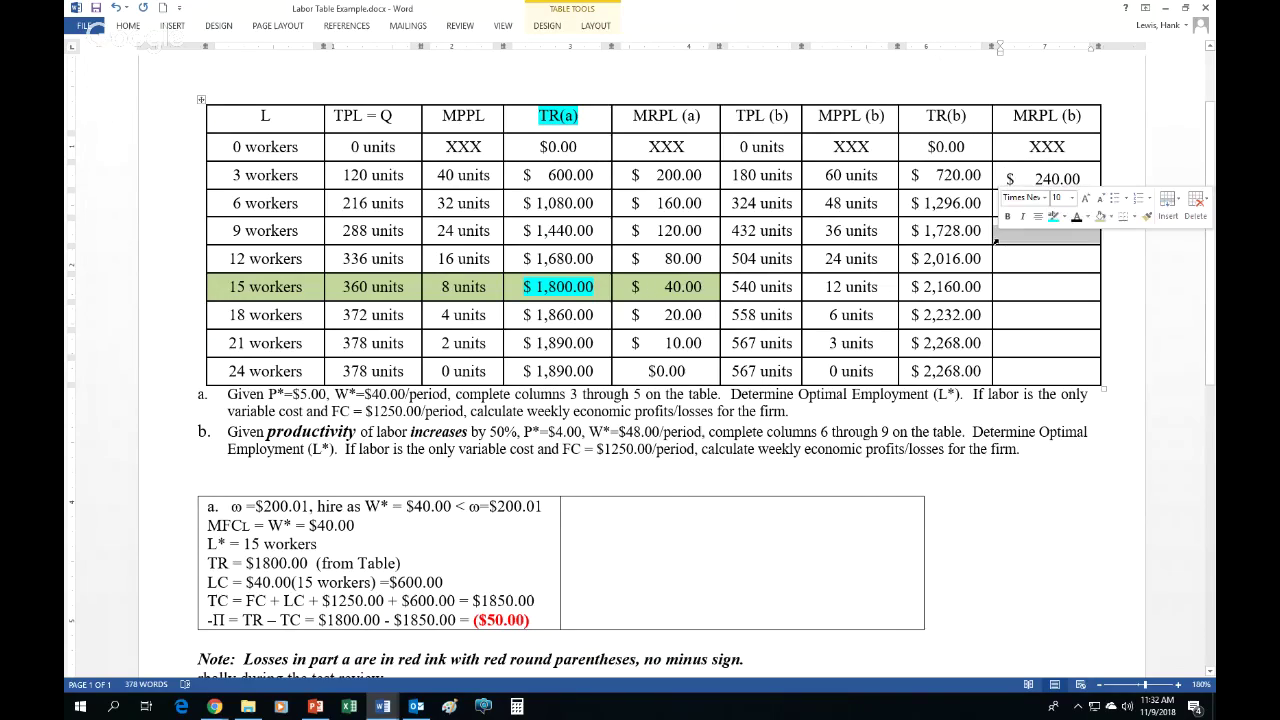
{"action": "type", "text": "$ 144.00"}
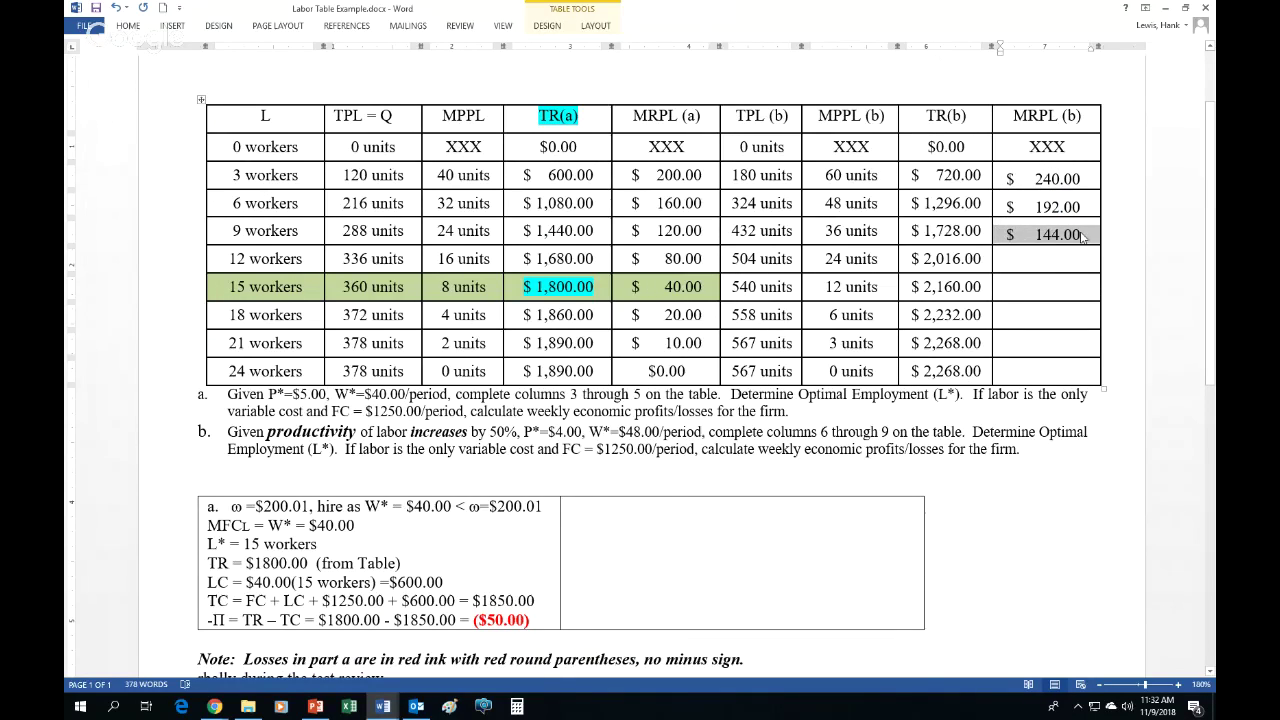
{"action": "left_click", "coordinate": [1082, 236]}
Paste $96.00, $48.00, $24.00, $12.00 and $0.00 into the 12–24 worker MRPL (b) cells.
{"action": "left_click_drag", "start_coordinate": [1014, 252], "coordinate": [1067, 371]}
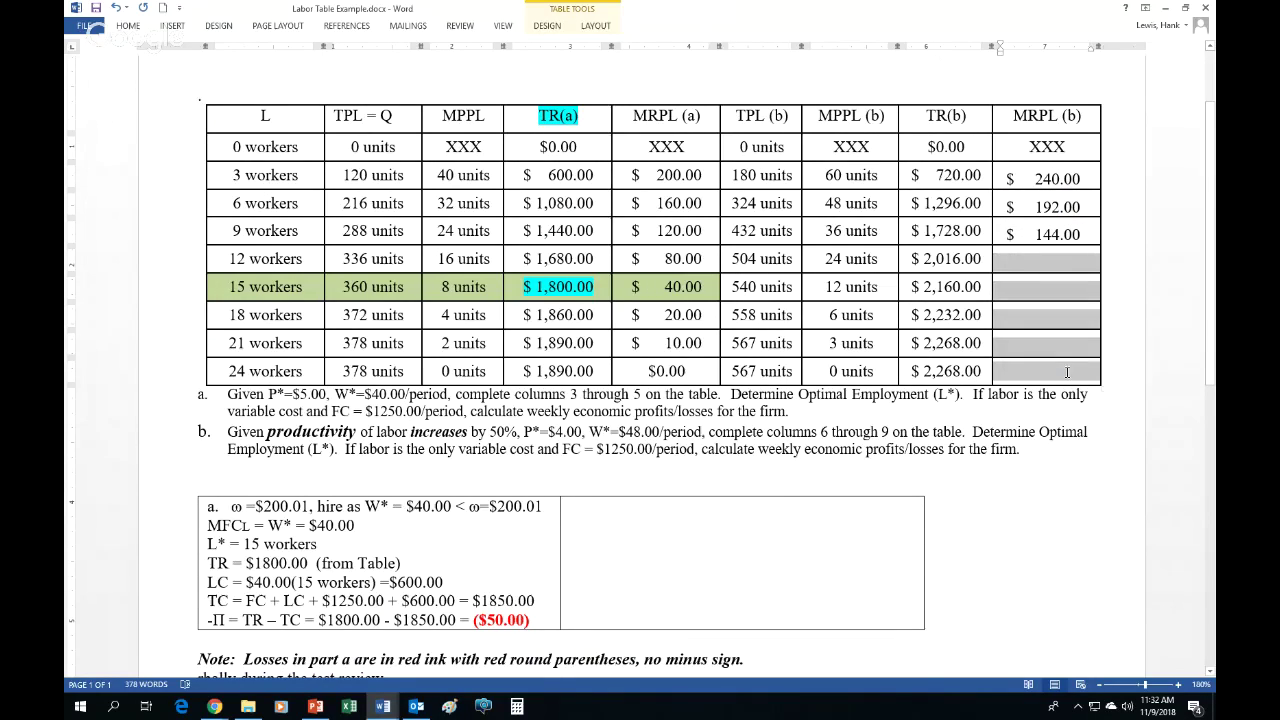
{"action": "type", "text": "$ 96.00 $ 48.00 $ 24.00 $ 12.00 $0.00"}
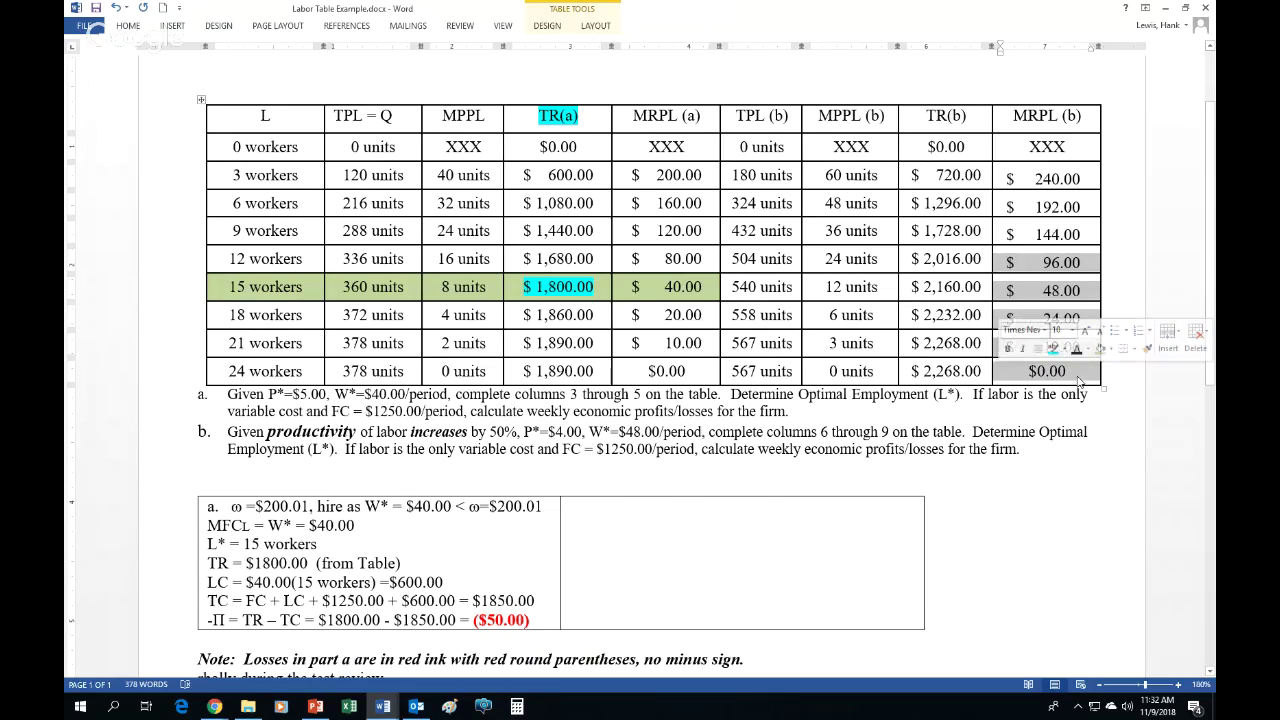
{"action": "left_click", "coordinate": [1080, 375]}
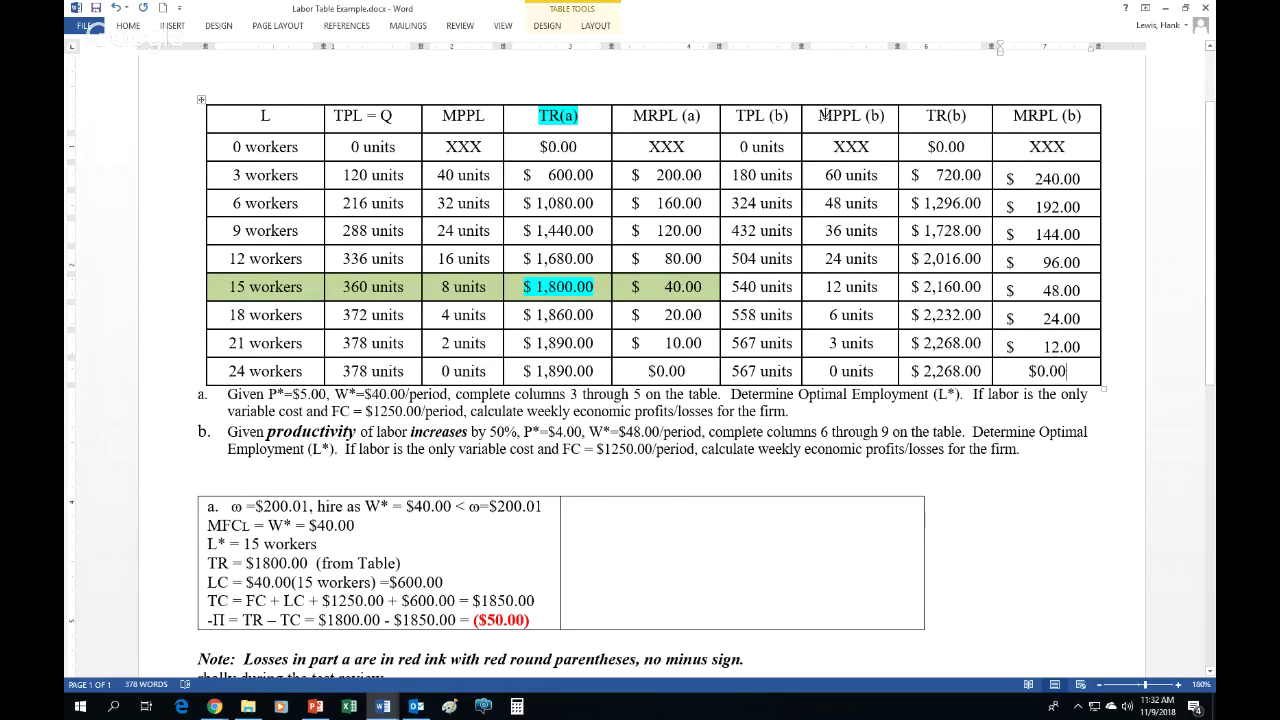
{"action": "left_click_drag", "start_coordinate": [822, 115], "coordinate": [850, 372]}
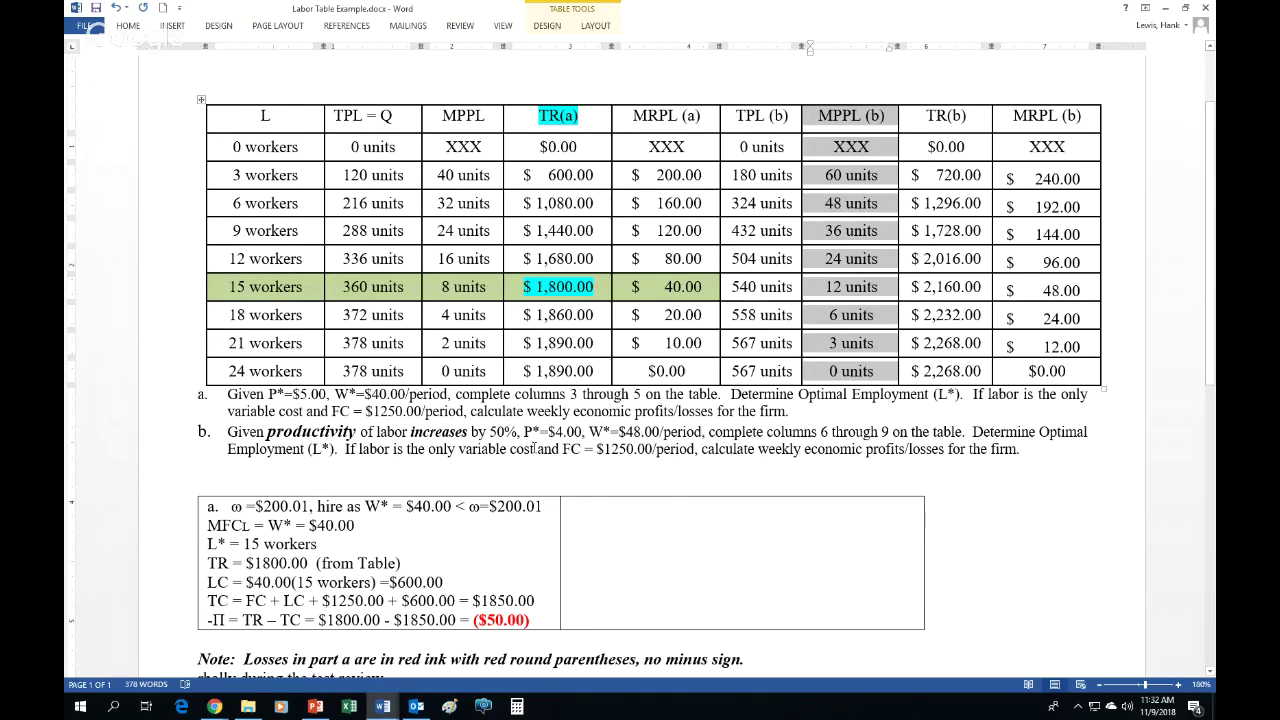
{"action": "left_click_drag", "start_coordinate": [524, 432], "coordinate": [588, 437]}
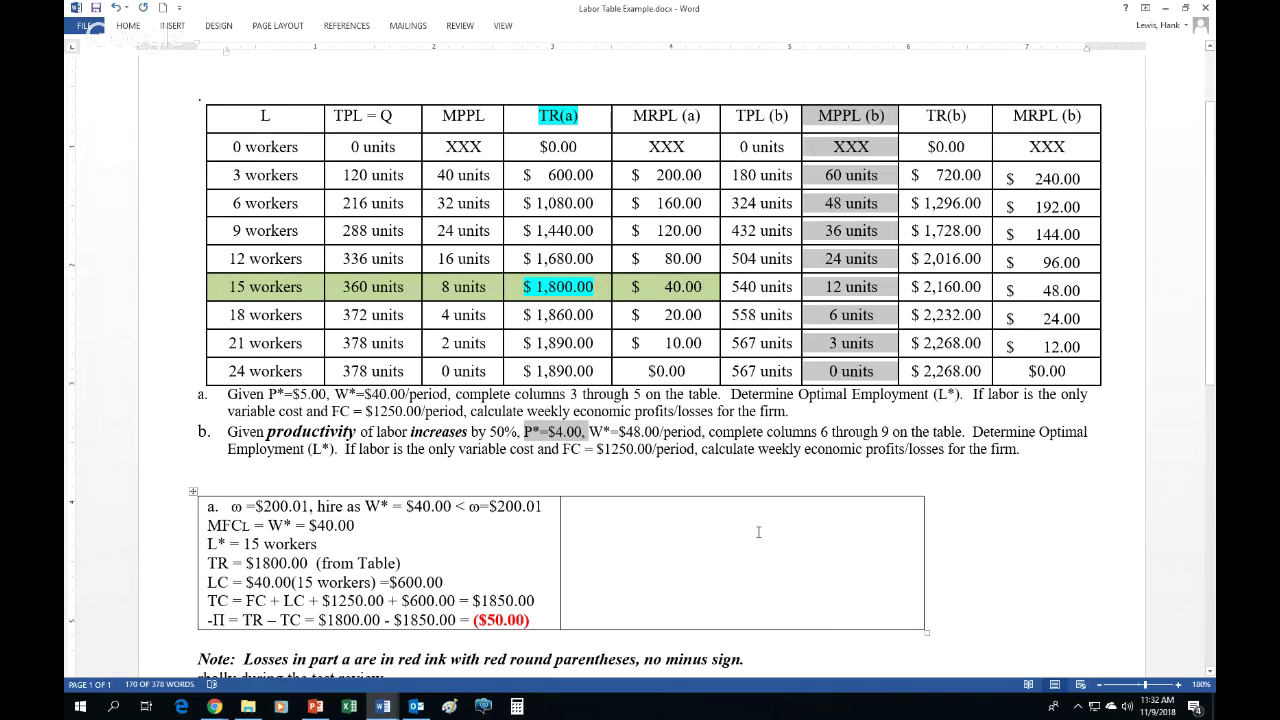
{"action": "left_click", "coordinate": [1084, 178]}
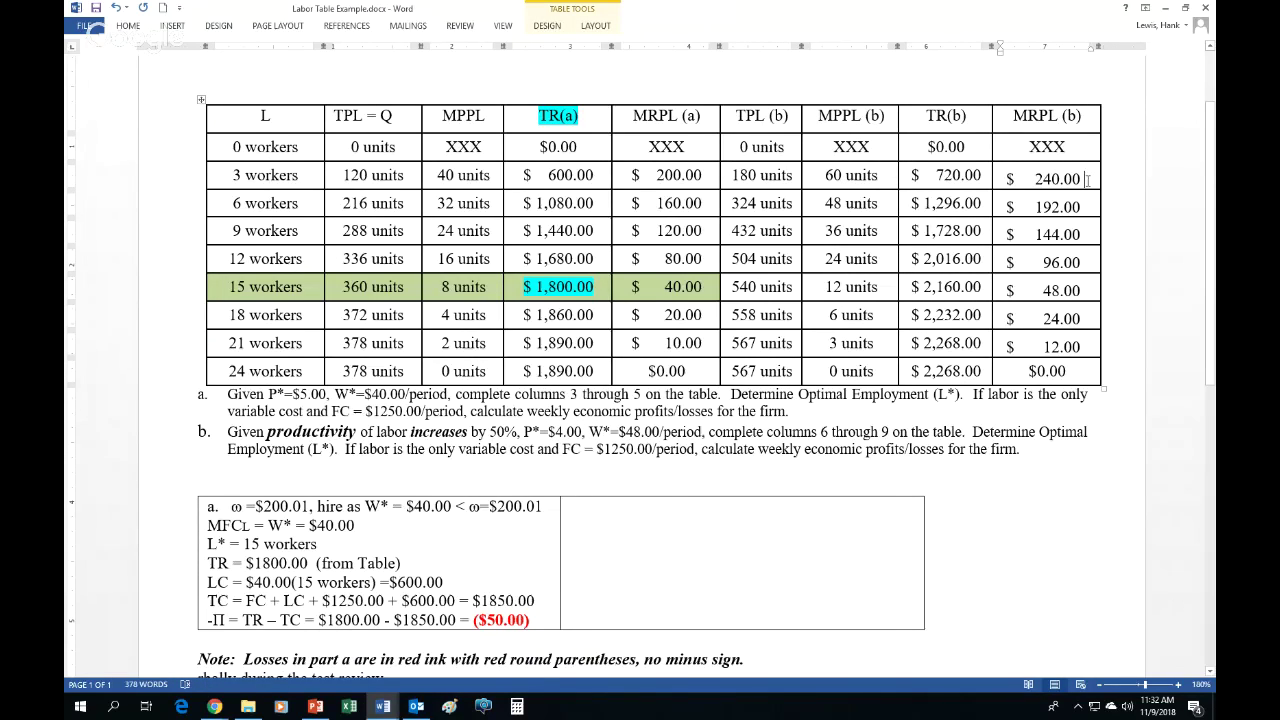
Reveal the hidden first line of the part (b) answer cell by changing its font colour.
{"action": "left_click", "coordinate": [564, 510]}
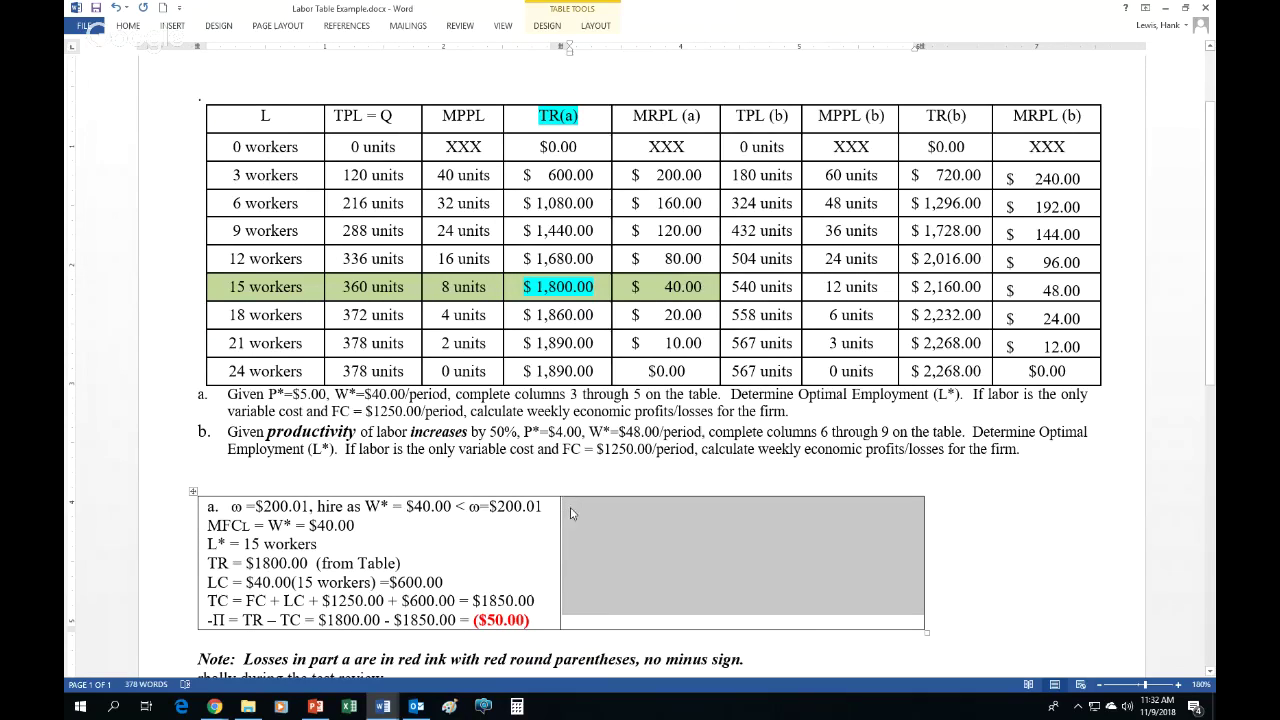
{"action": "left_click", "coordinate": [577, 506]}
{"action": "left_click", "coordinate": [564, 507]}
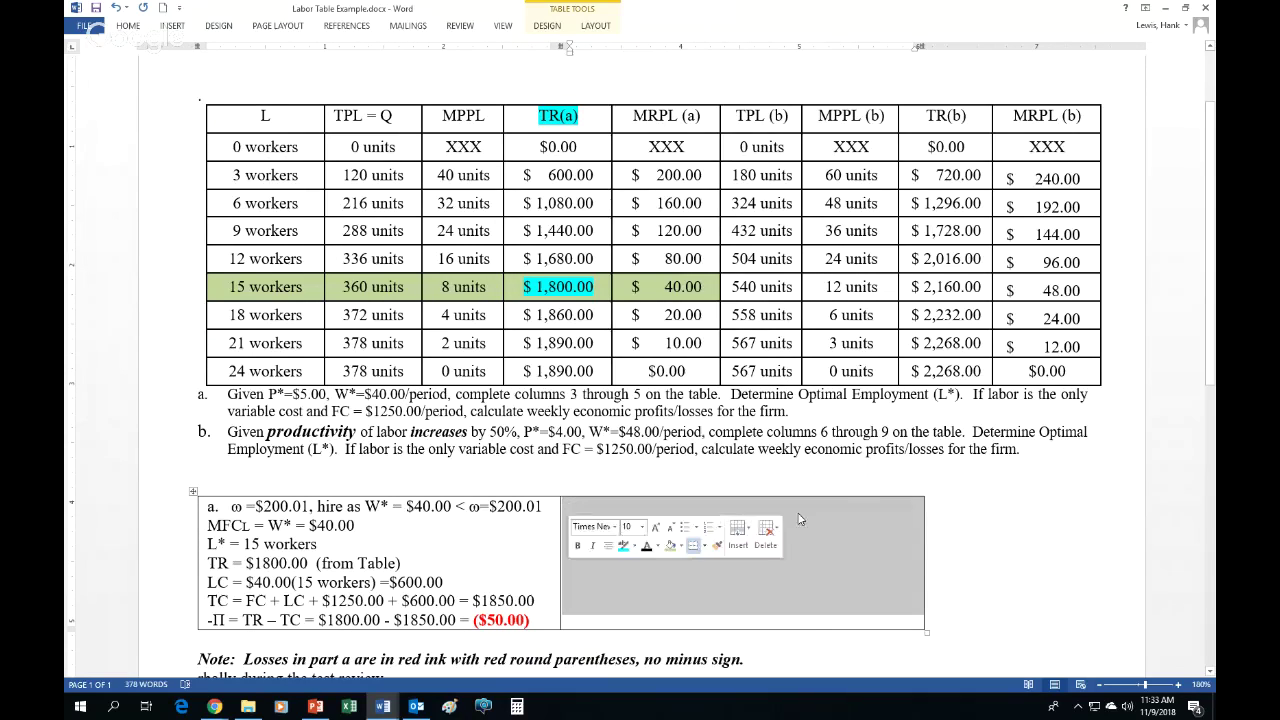
{"action": "left_click", "coordinate": [884, 512]}
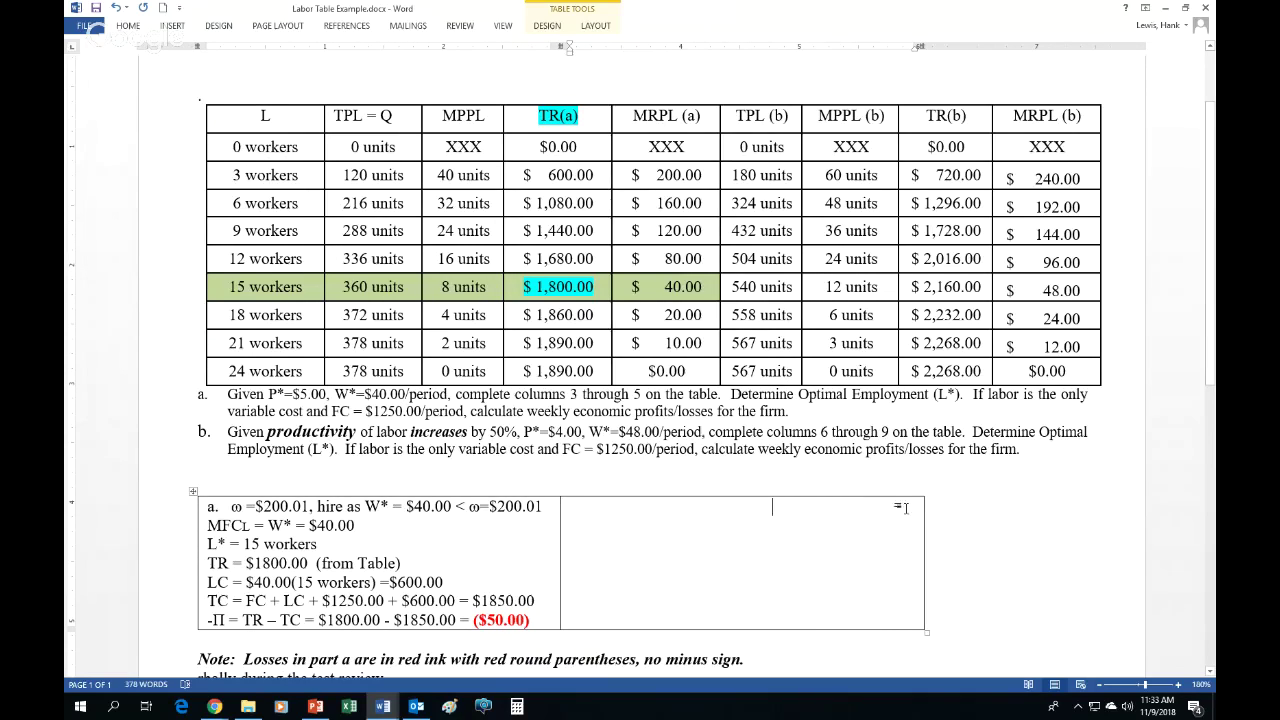
{"action": "left_click_drag", "start_coordinate": [905, 506], "coordinate": [570, 506]}
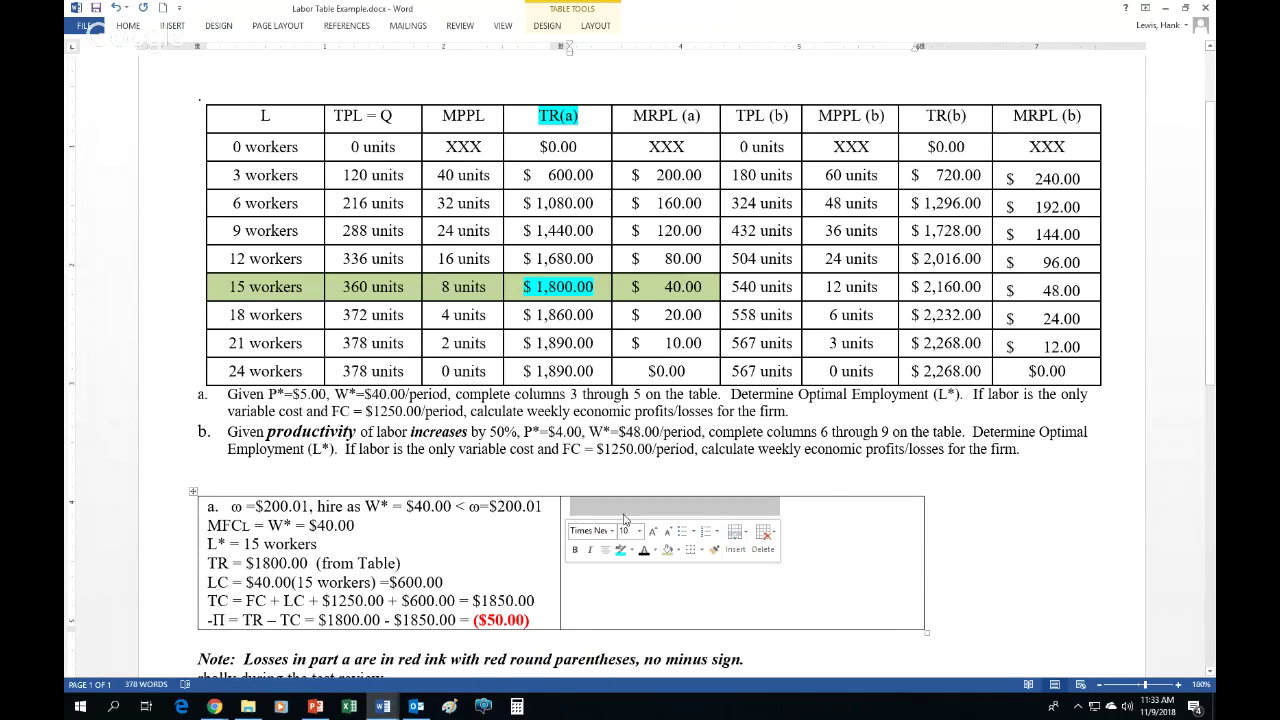
{"action": "left_click", "coordinate": [650, 552]}
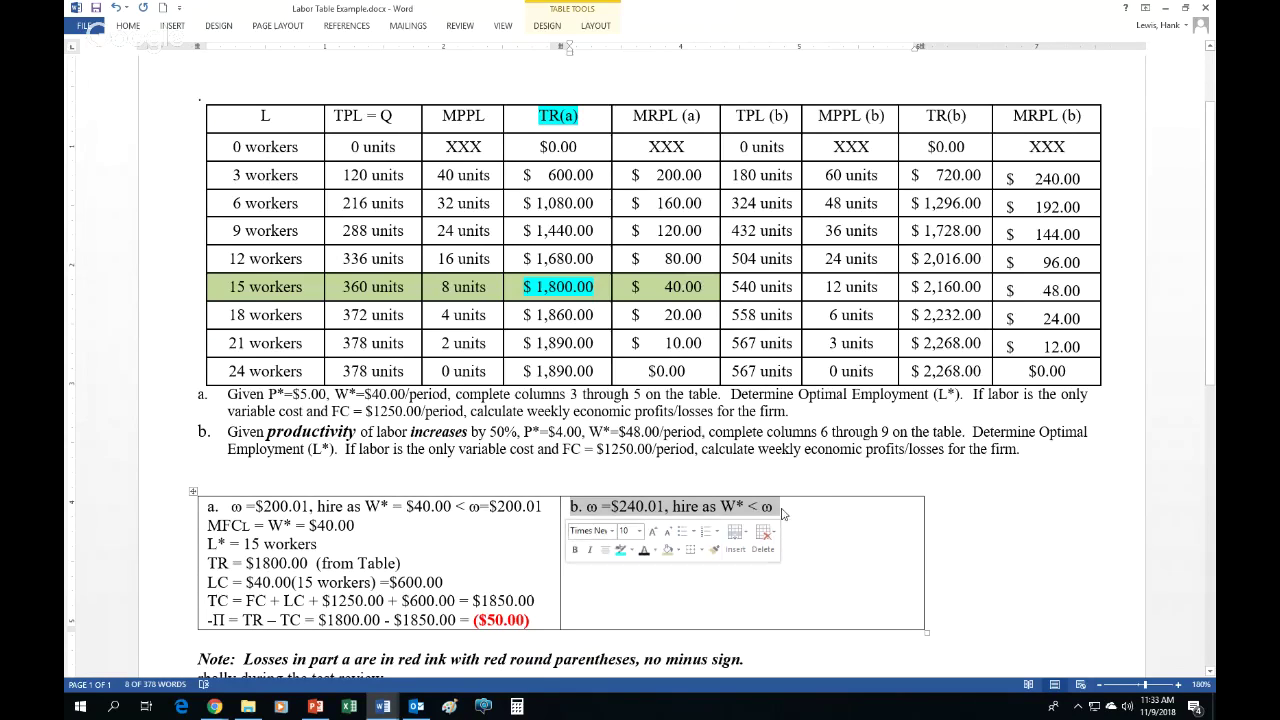
{"action": "left_click", "coordinate": [745, 507]}
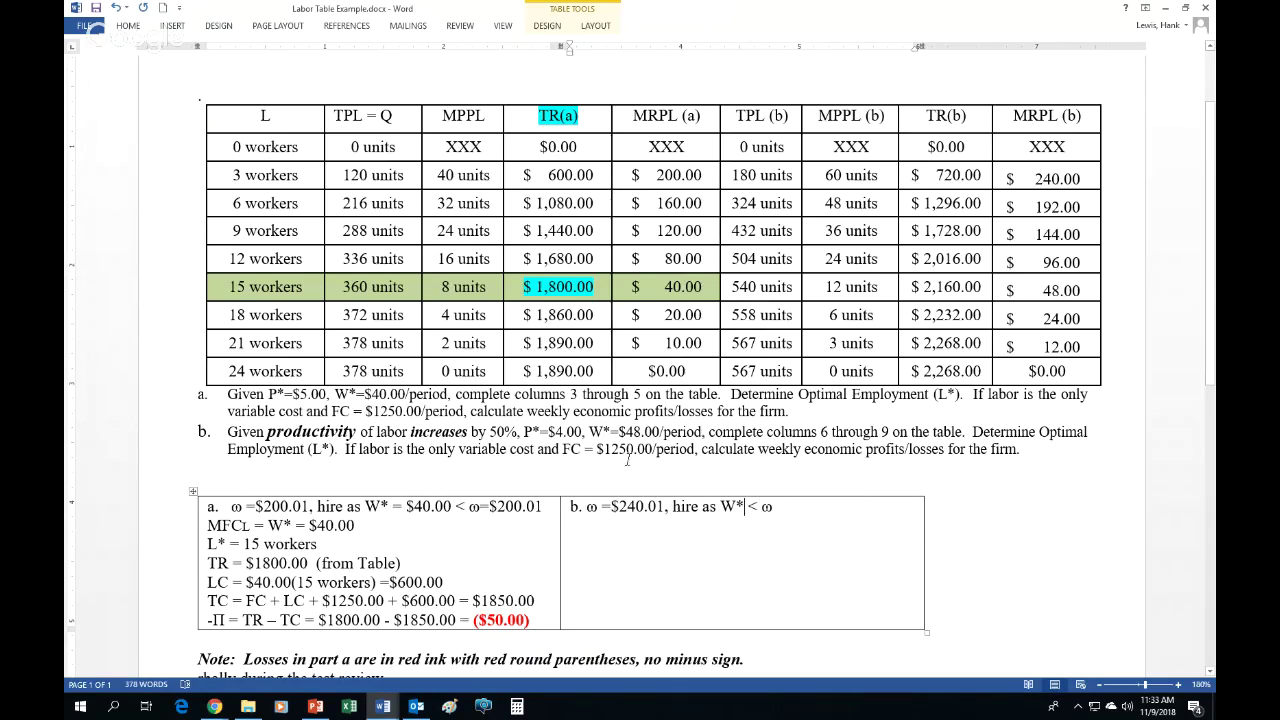
Complete the line with '= $48.00' after W* and '$240.01' after ω.
{"action": "left_click_drag", "start_coordinate": [596, 431], "coordinate": [669, 431]}
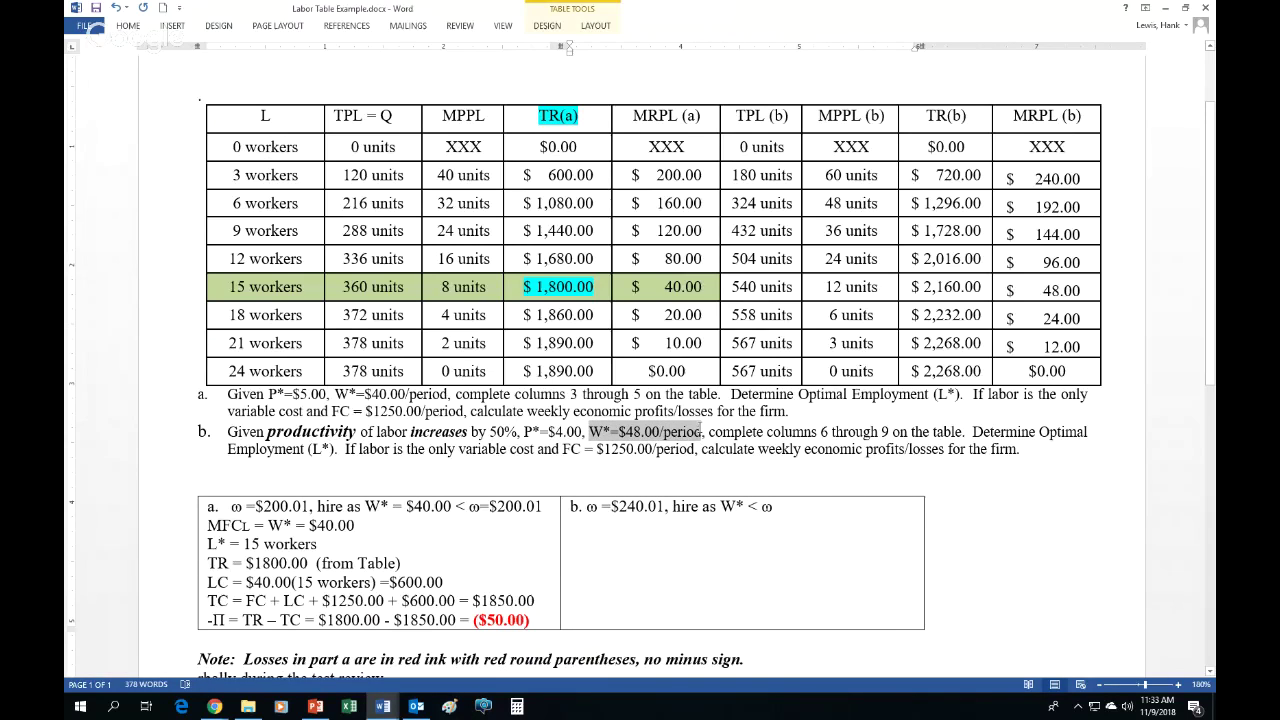
{"action": "left_click", "coordinate": [751, 507]}
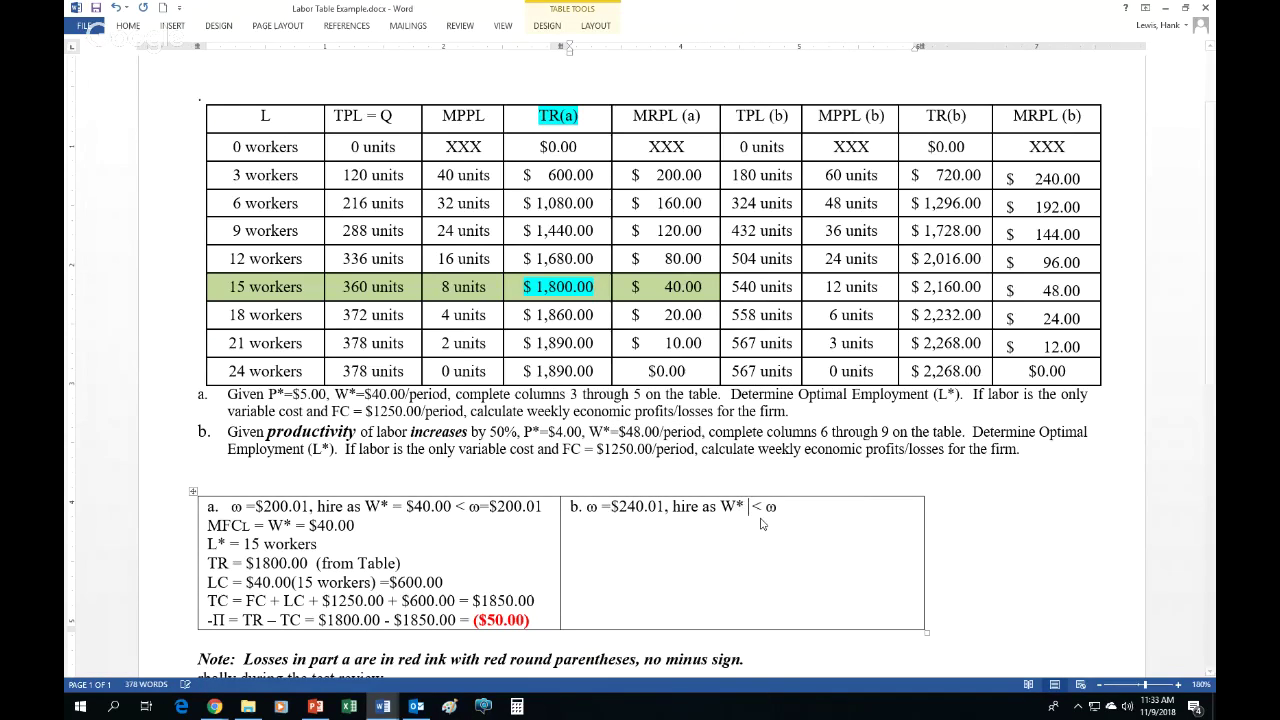
{"action": "type", "text": "= $48.00"}
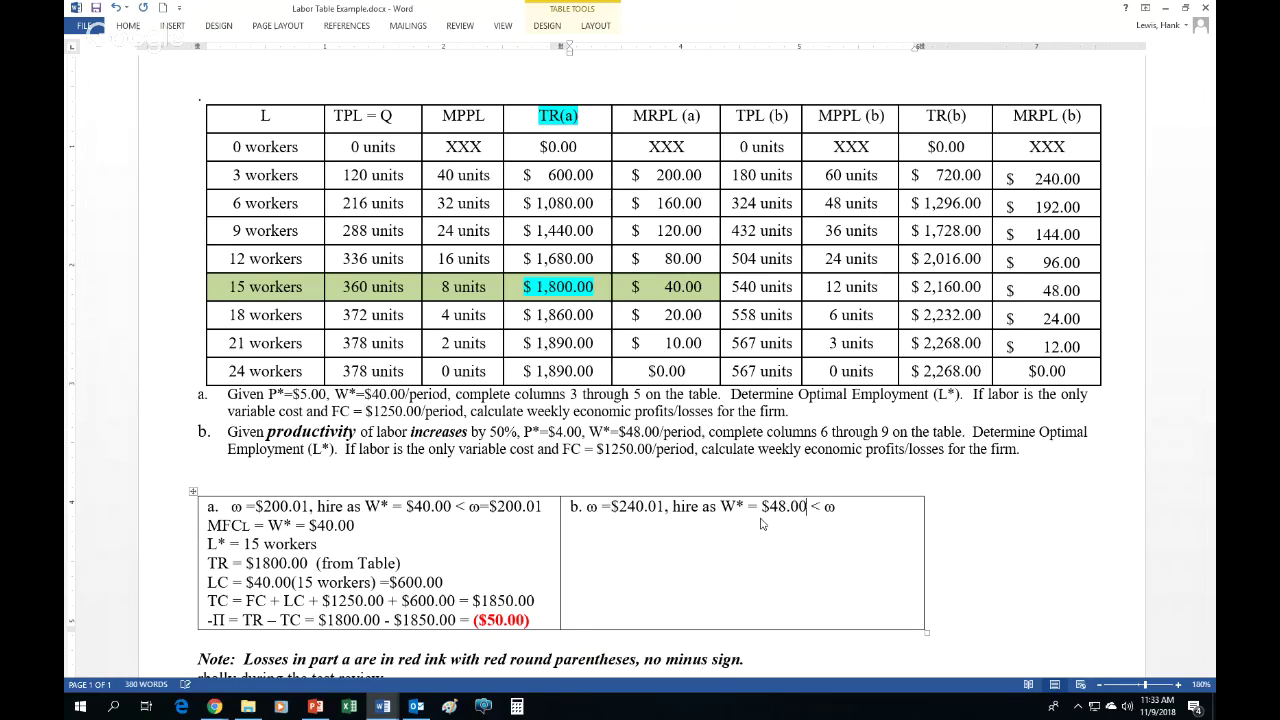
{"action": "mouse_move", "coordinate": [610, 506]}
{"action": "left_mouse_down"}
{"action": "mouse_move", "coordinate": [658, 506]}
{"action": "mouse_move", "coordinate": [602, 506]}
{"action": "left_mouse_up"}
{"action": "key", "text": "ctrl+c"}
{"action": "left_click", "coordinate": [657, 506]}
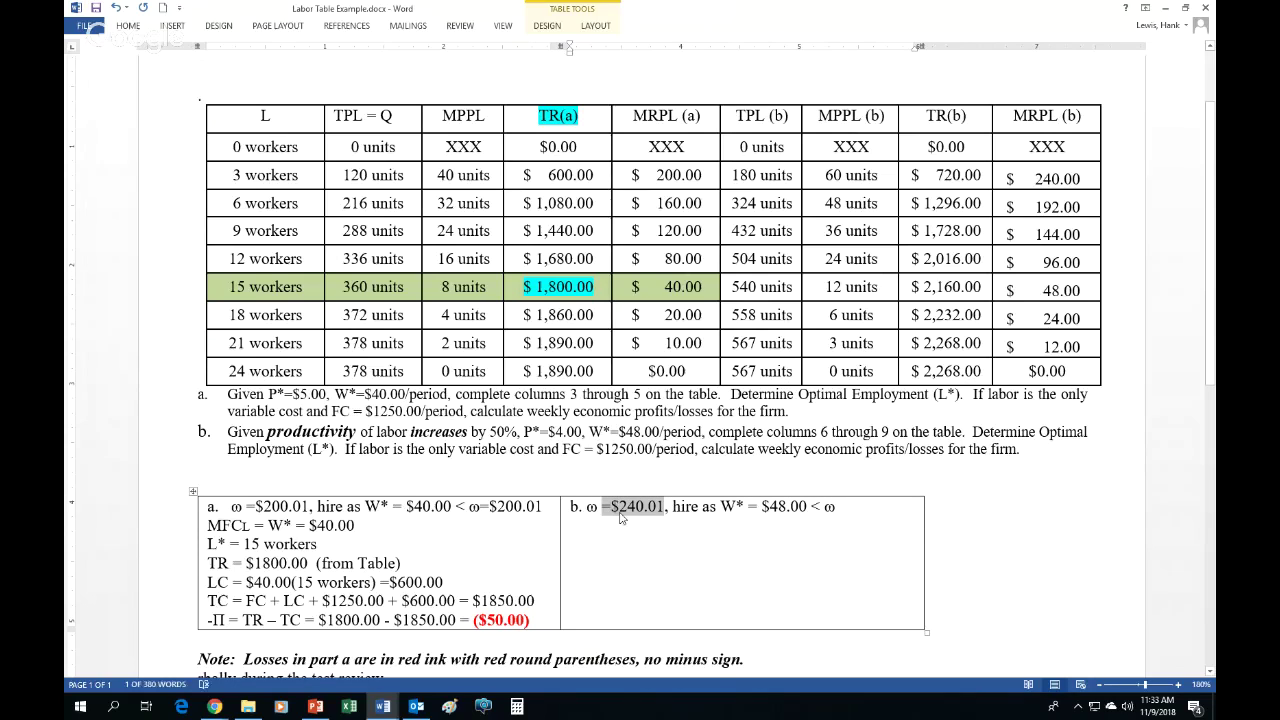
{"action": "left_click", "coordinate": [875, 504]}
{"action": "key", "text": "ctrl+v"}
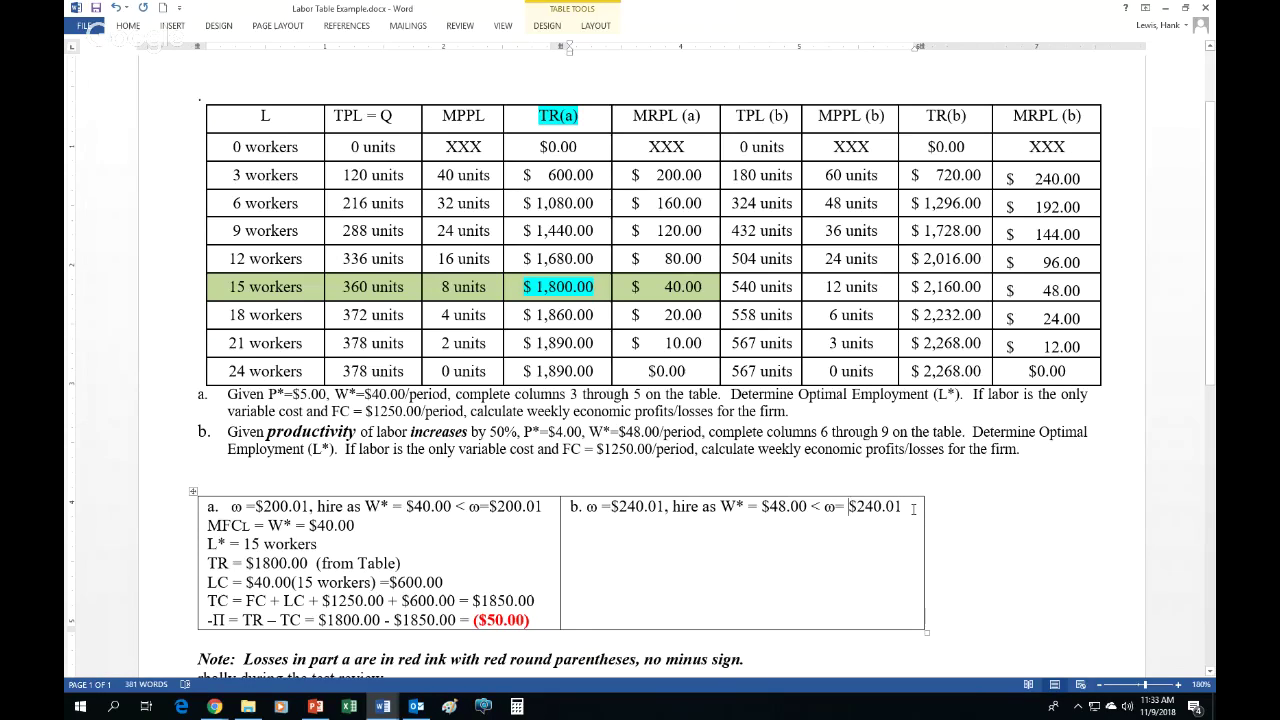
Add a new line 'MFCL = W* = $48.00' with a smaller subscript L.
{"action": "left_click", "coordinate": [906, 506]}
{"action": "key", "text": "Return"}
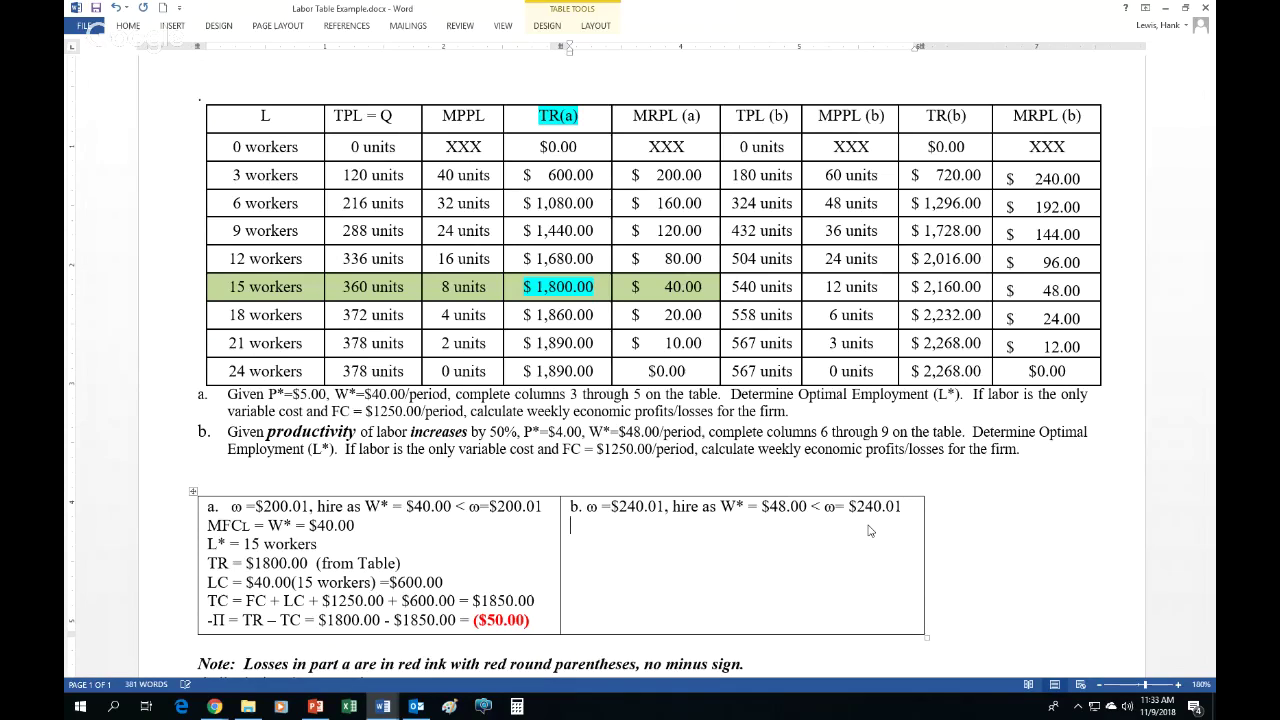
{"action": "type", "text": "MFCL = W* = $48.00"}
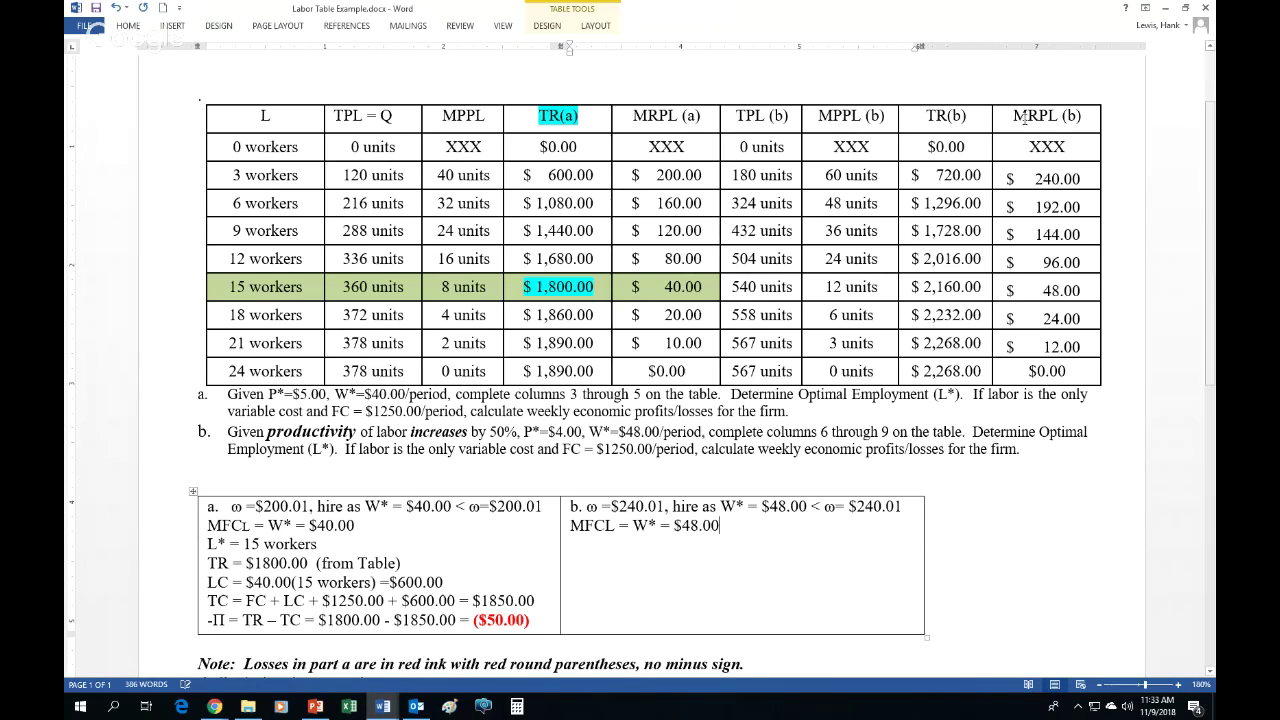
{"action": "left_click_drag", "start_coordinate": [709, 431], "coordinate": [584, 431]}
{"action": "left_click_drag", "start_coordinate": [603, 527], "coordinate": [613, 527]}
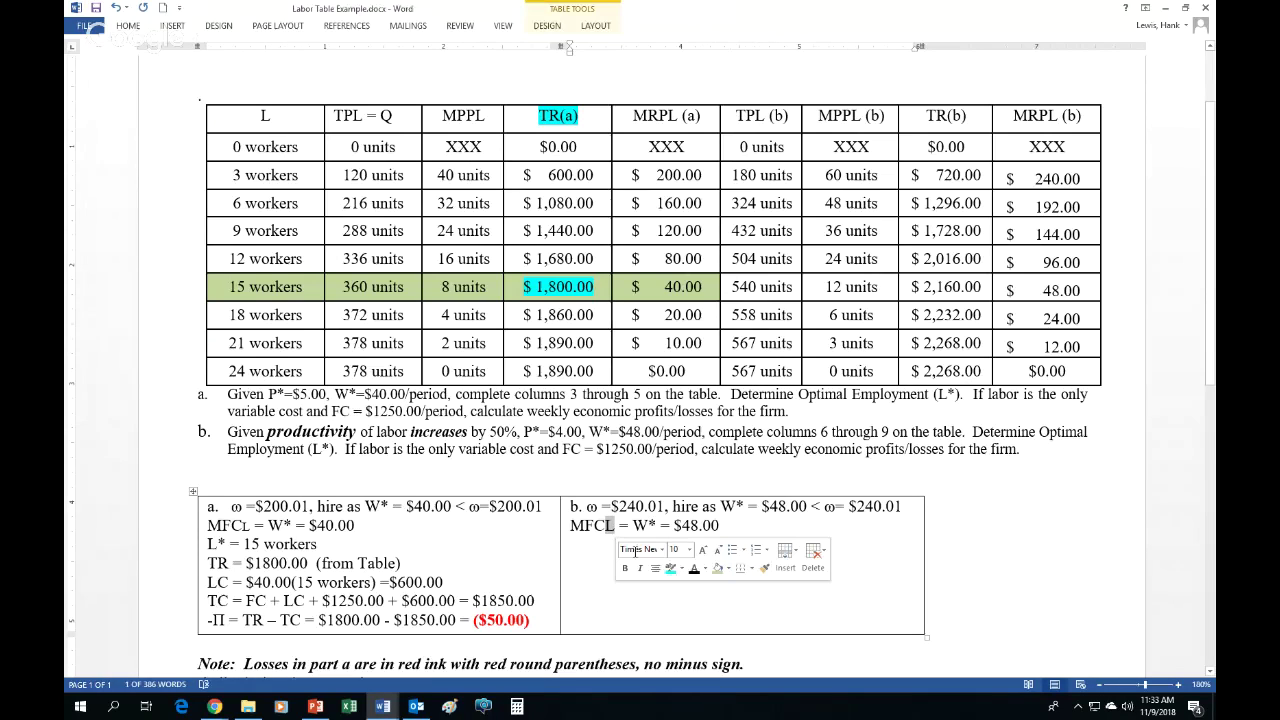
{"action": "left_click", "coordinate": [716, 551]}
{"action": "left_click", "coordinate": [716, 551]}
{"action": "left_click", "coordinate": [716, 551]}
{"action": "left_click", "coordinate": [722, 525]}
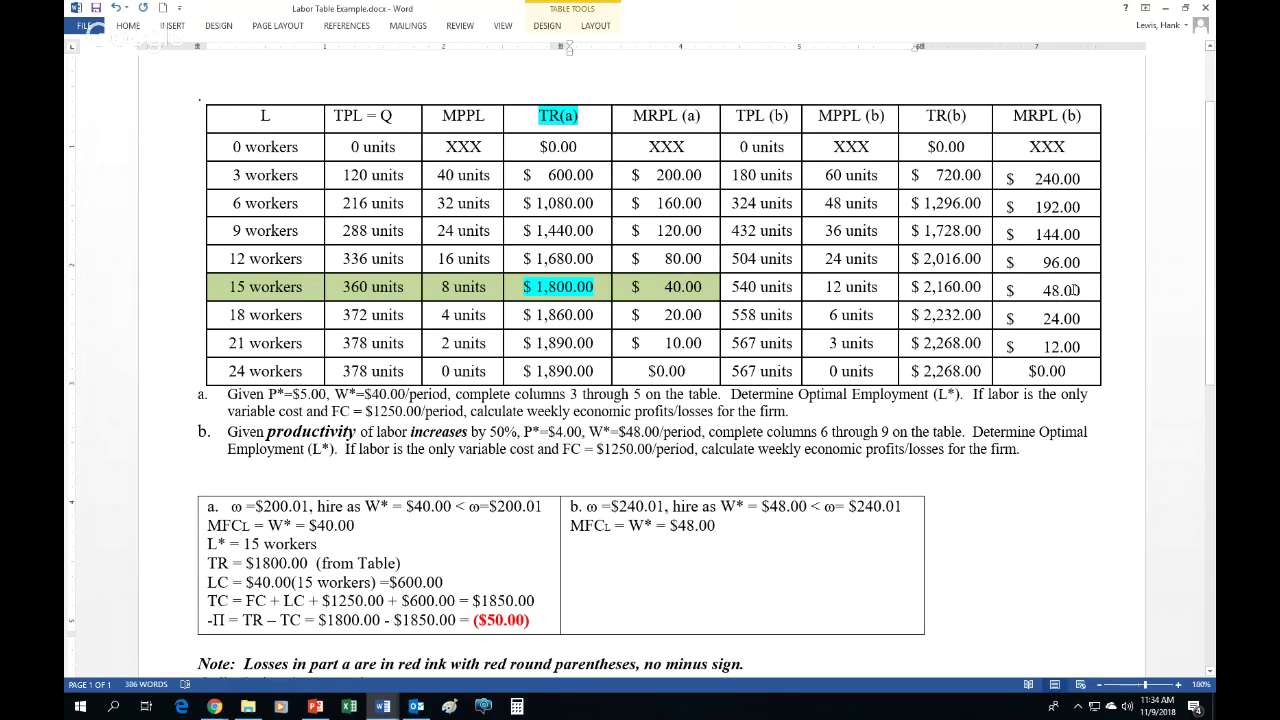
Shade the 15-workers row's part (b) cells orange.
{"action": "left_click_drag", "start_coordinate": [1077, 290], "coordinate": [787, 300]}
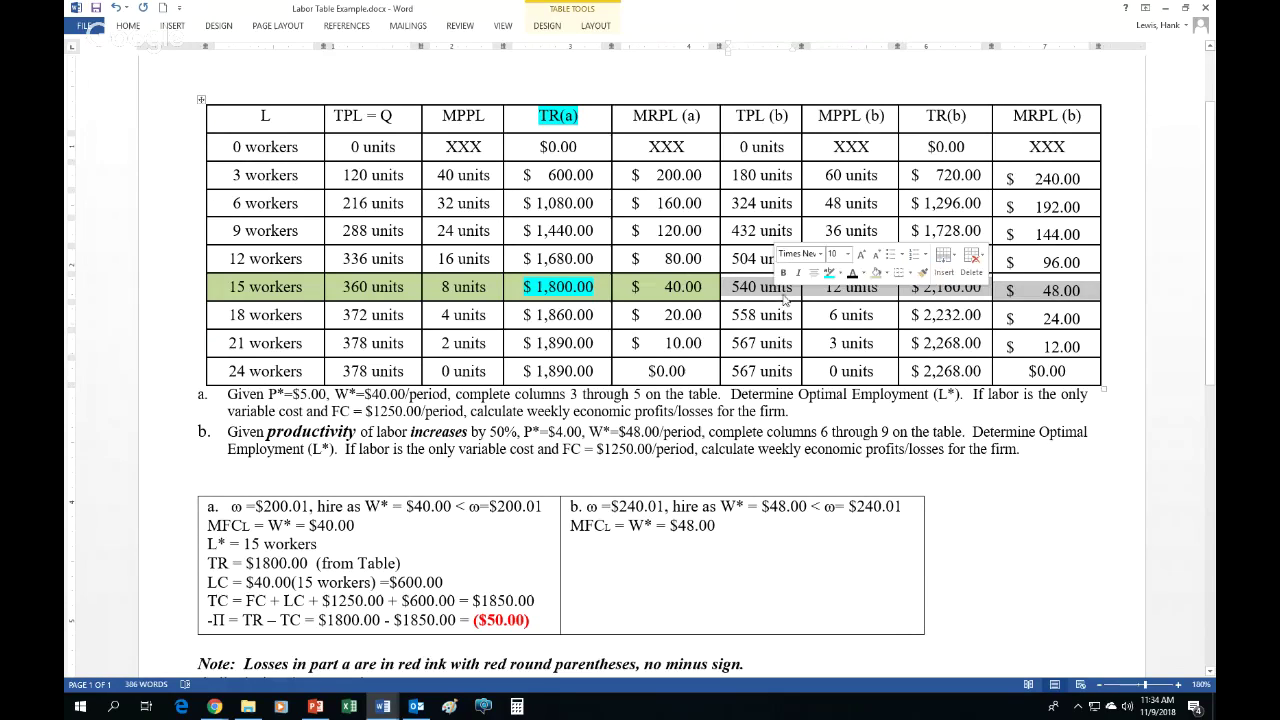
{"action": "left_click", "coordinate": [886, 272]}
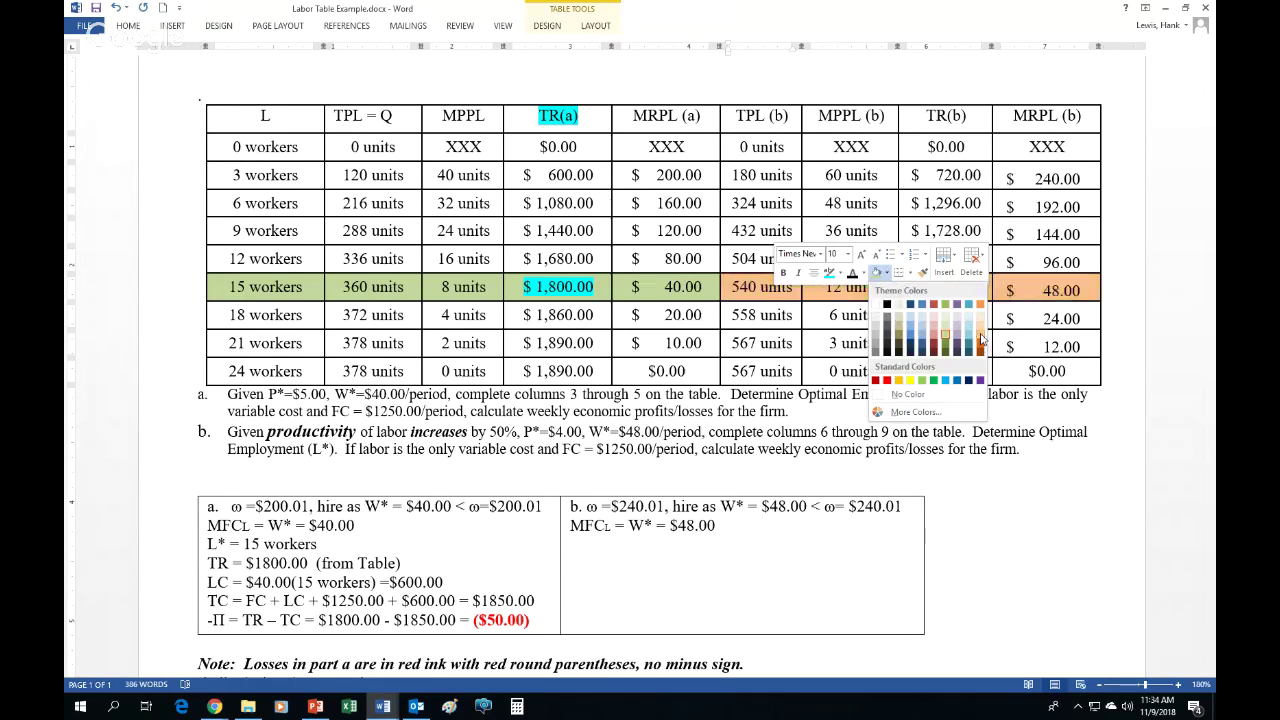
{"action": "left_click", "coordinate": [979, 337]}
{"action": "left_click", "coordinate": [853, 290]}
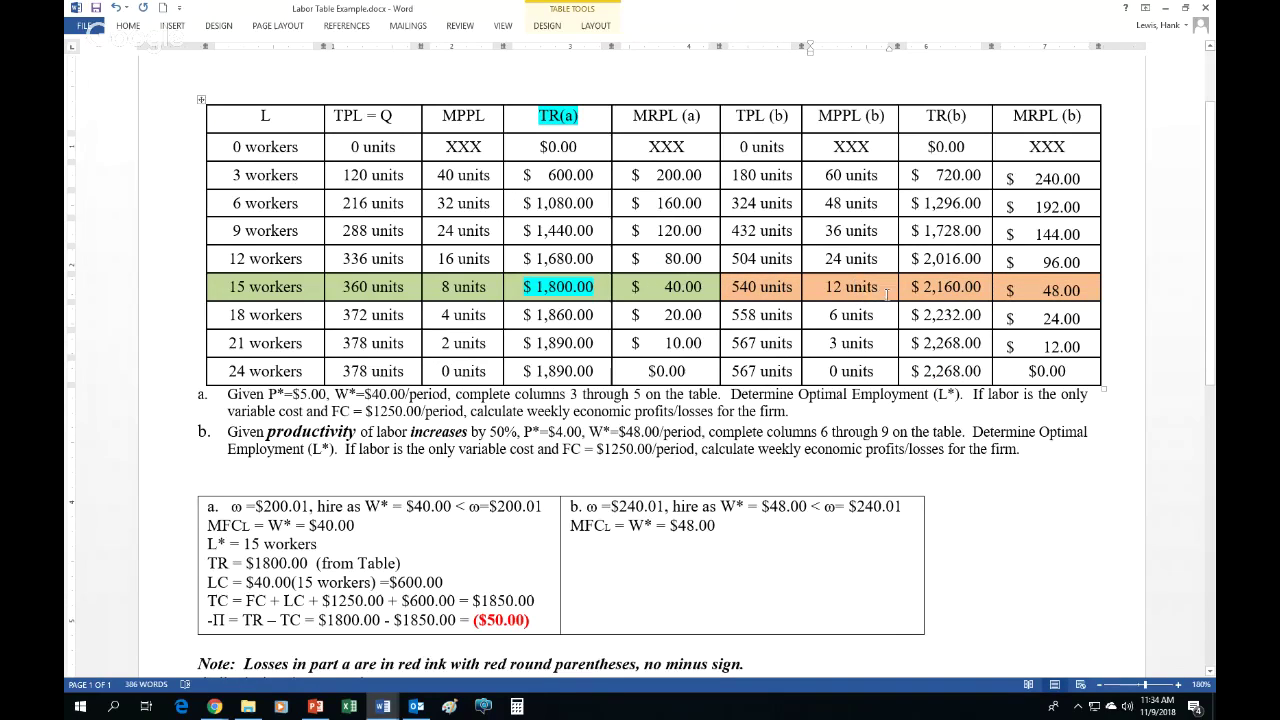
Highlight the number 15 in cyan.
{"action": "left_click_drag", "start_coordinate": [252, 287], "coordinate": [229, 287]}
{"action": "left_click", "coordinate": [282, 263]}
{"action": "left_click", "coordinate": [686, 287]}
Highlight the orange part (b) values and the word 'workers' in yellow.
{"action": "mouse_move", "coordinate": [1092, 289]}
{"action": "left_mouse_down"}
{"action": "mouse_move", "coordinate": [766, 305]}
{"action": "mouse_move", "coordinate": [753, 287]}
{"action": "left_mouse_up"}
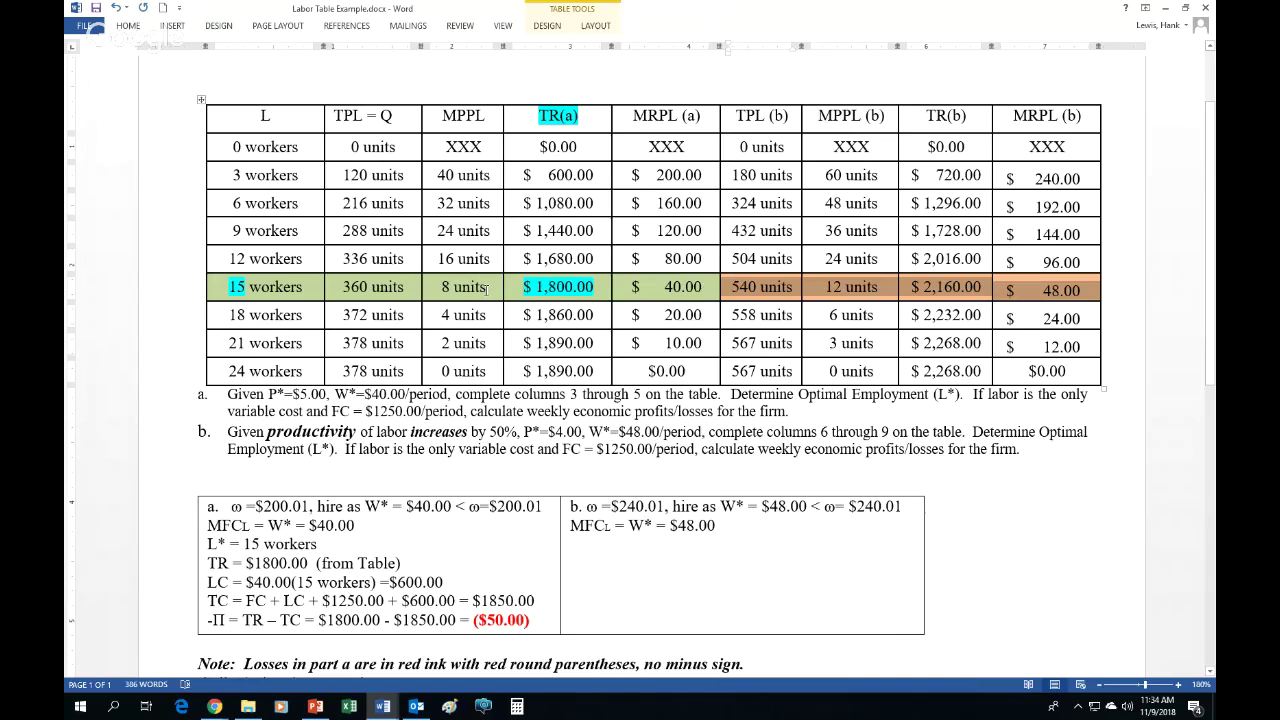
{"action": "double_click", "coordinate": [305, 289]}
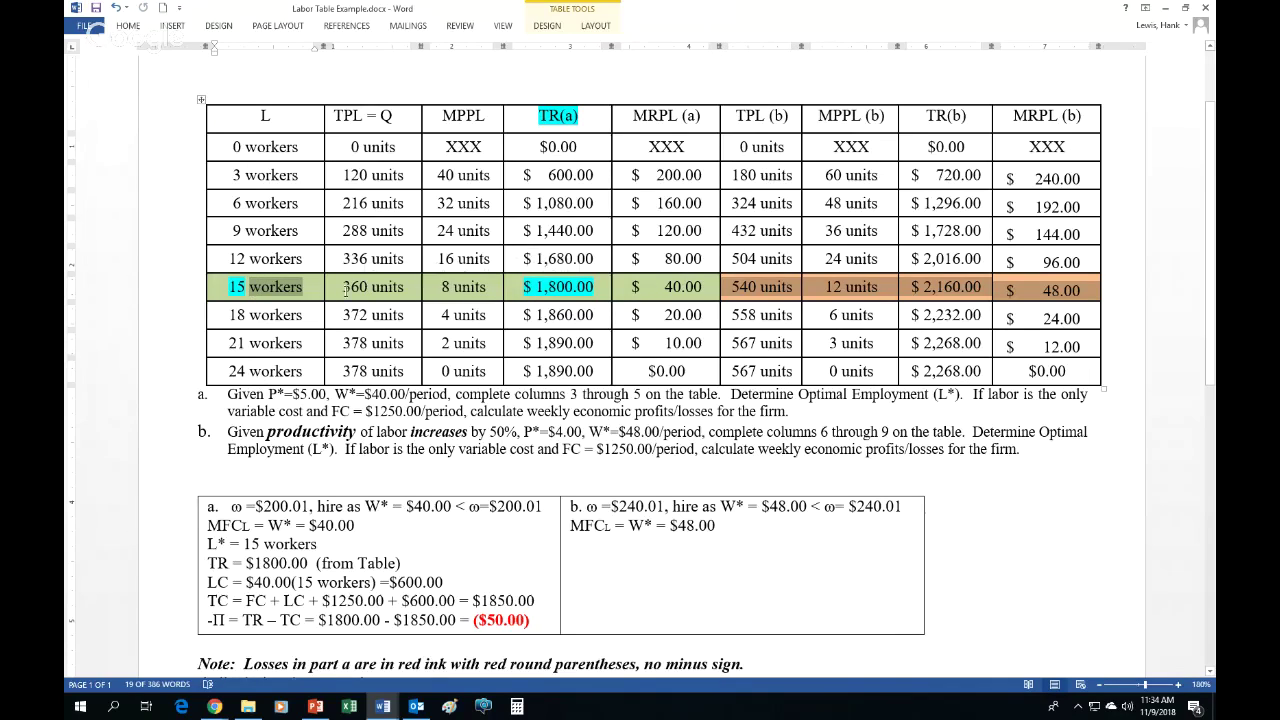
{"action": "right_click", "coordinate": [293, 291]}
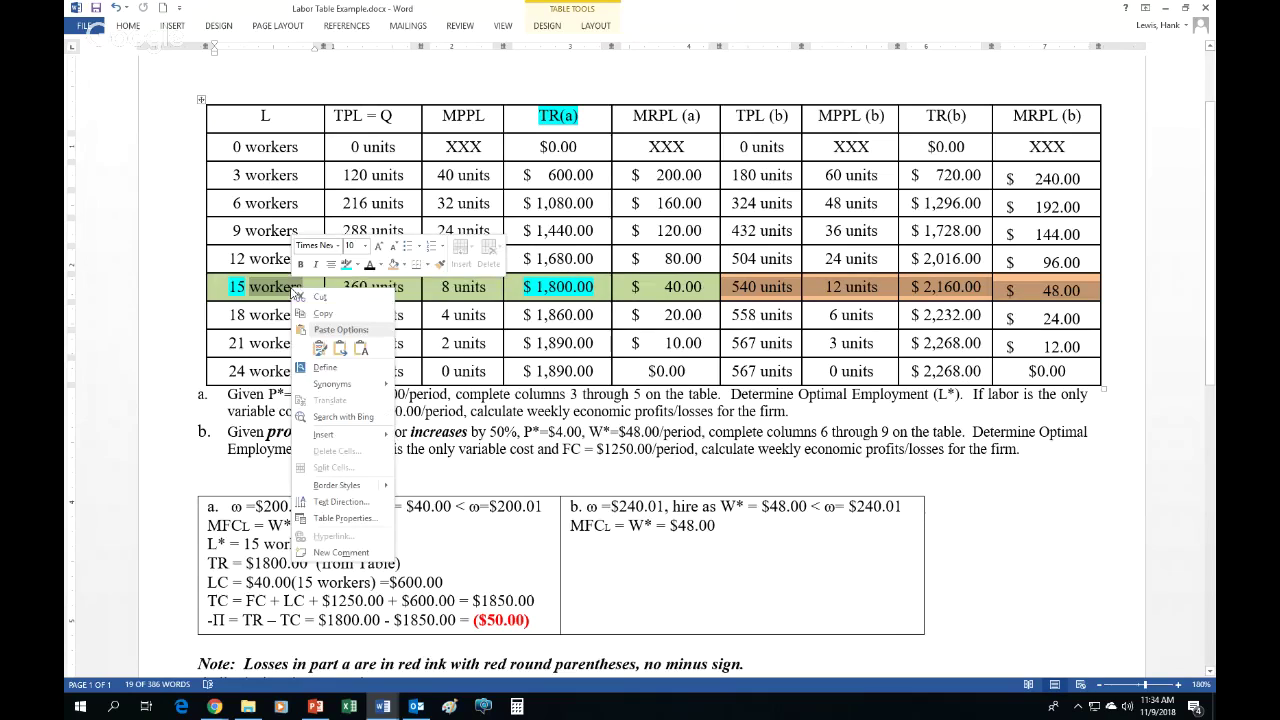
{"action": "left_click", "coordinate": [359, 266]}
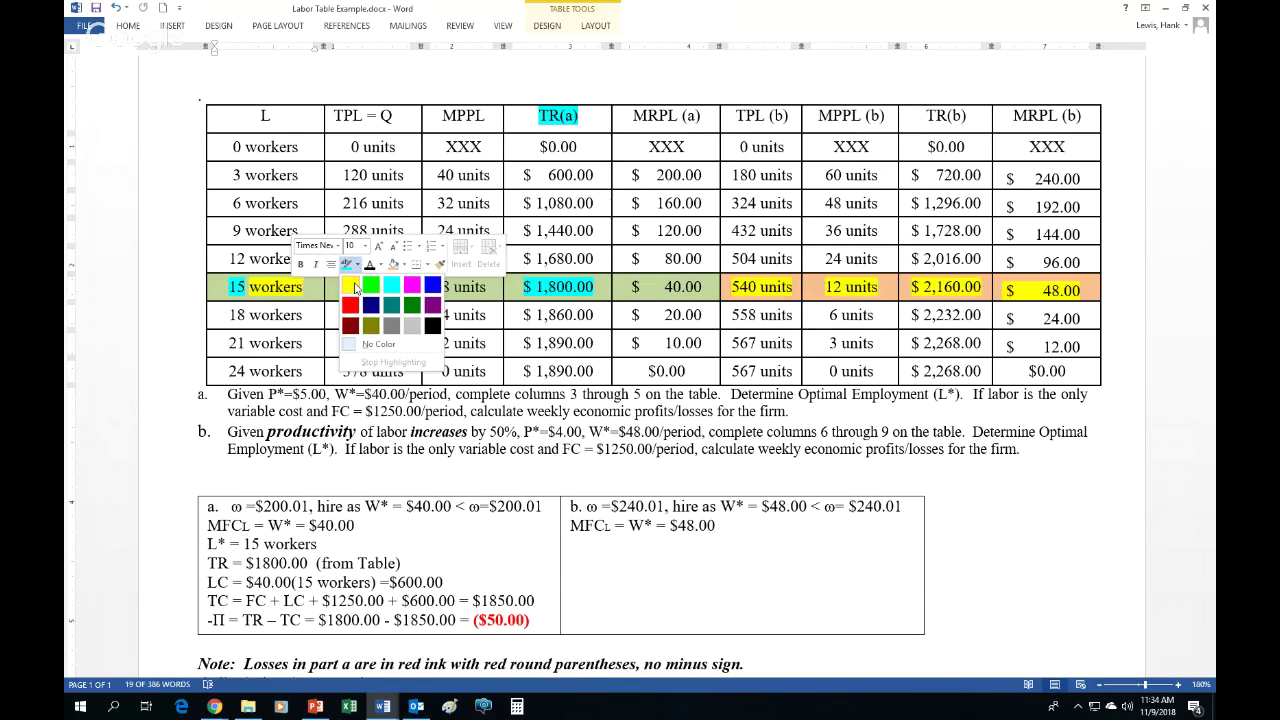
{"action": "left_click", "coordinate": [345, 280]}
{"action": "left_click", "coordinate": [767, 564]}
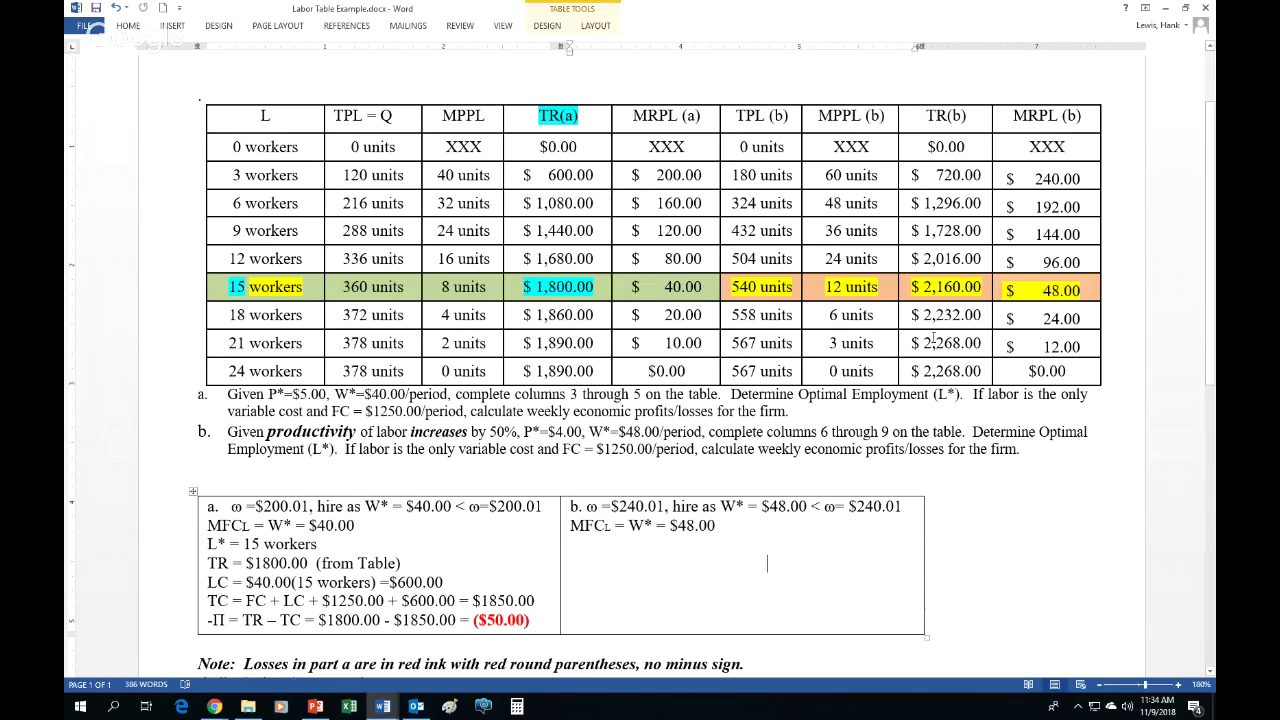
Reveal the hidden 'L* = 15 workers' and 'TR = $2160.00 (From Table)' lines in black.
{"action": "left_click_drag", "start_coordinate": [734, 529], "coordinate": [745, 548]}
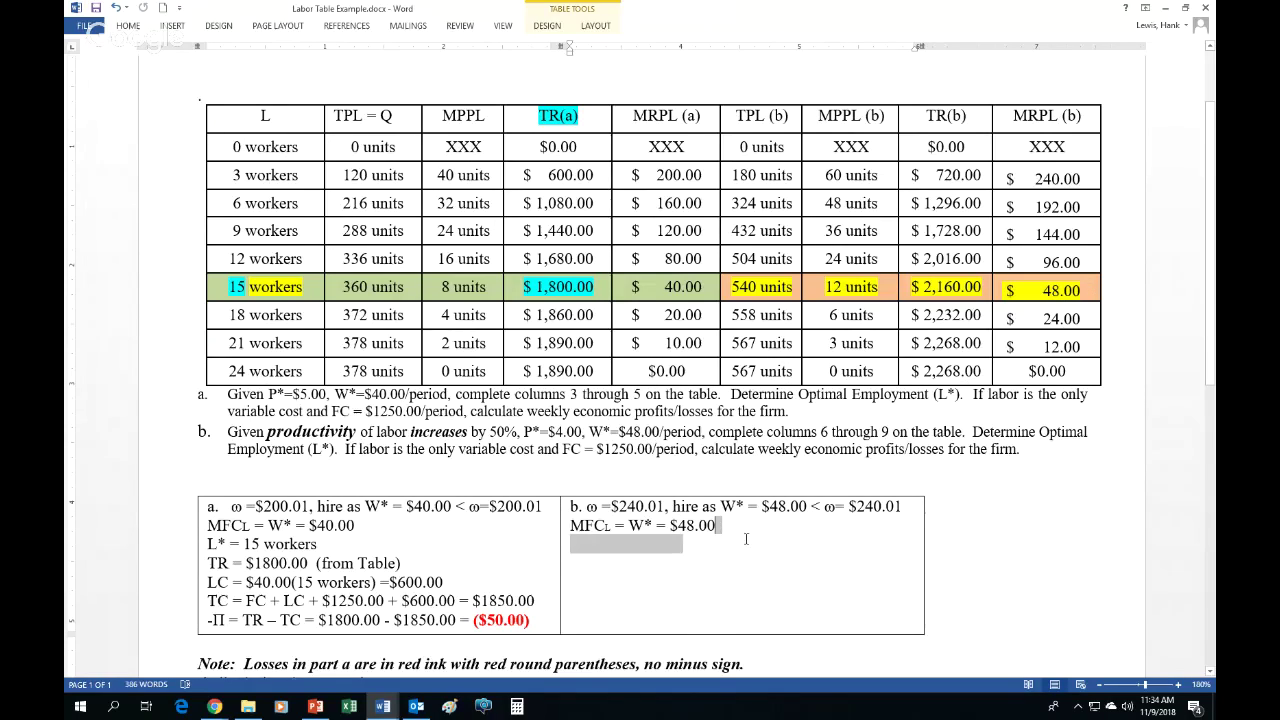
{"action": "left_click", "coordinate": [821, 583]}
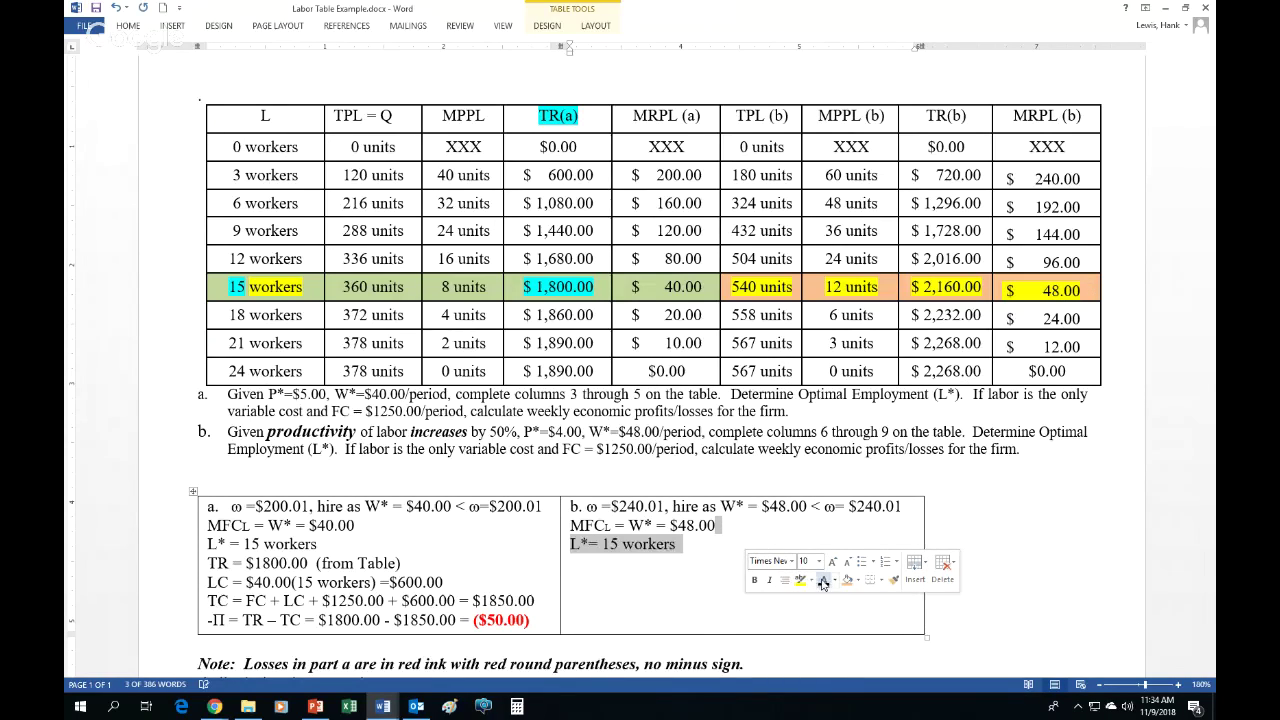
{"action": "key", "text": "Right"}
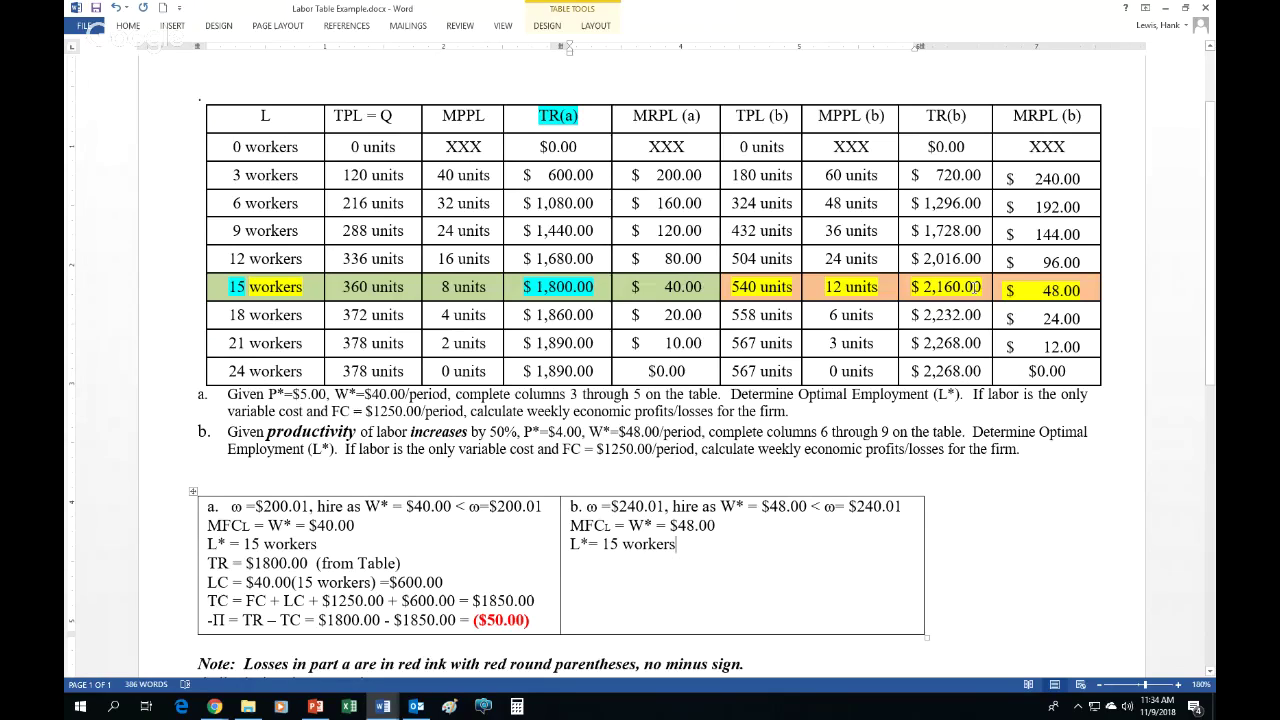
{"action": "triple_click", "coordinate": [690, 556]}
{"action": "left_click", "coordinate": [779, 532]}
{"action": "left_click", "coordinate": [680, 564]}
Reveal the cost line in black and relabel TCL as LC.
{"action": "left_click_drag", "start_coordinate": [710, 563], "coordinate": [774, 564]}
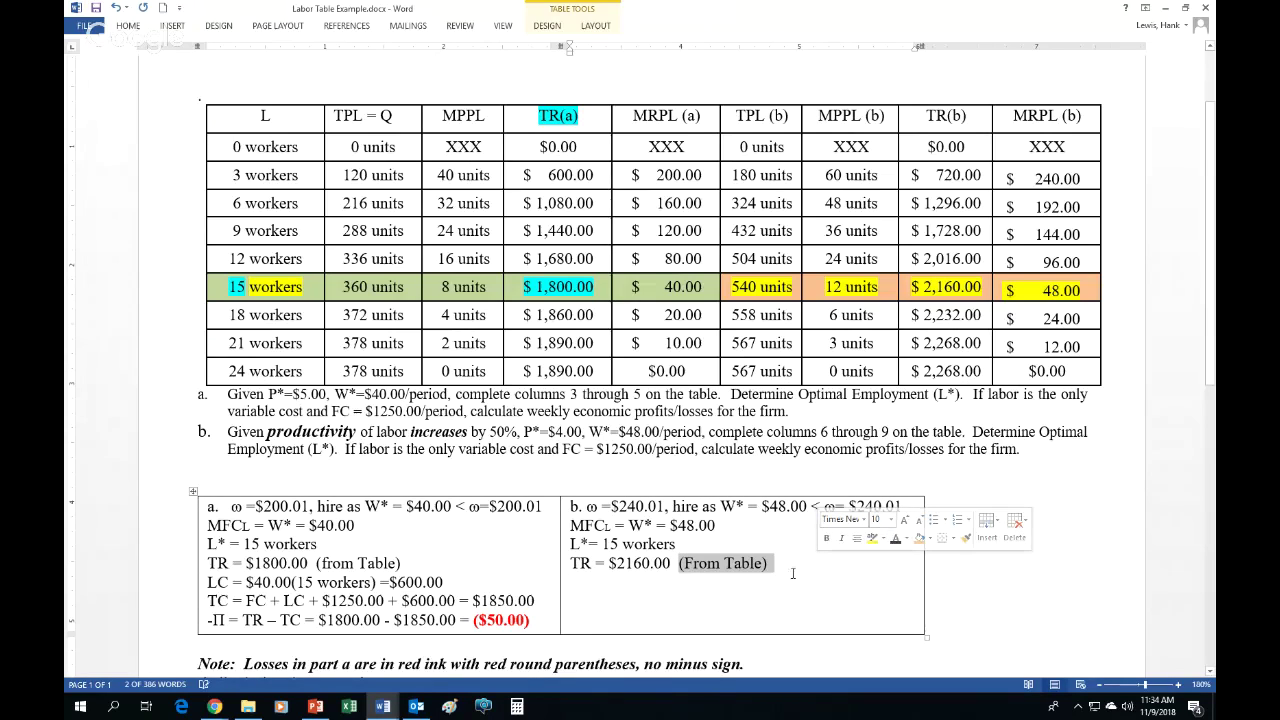
{"action": "left_click", "coordinate": [786, 564]}
{"action": "left_click_drag", "start_coordinate": [786, 564], "coordinate": [828, 586]}
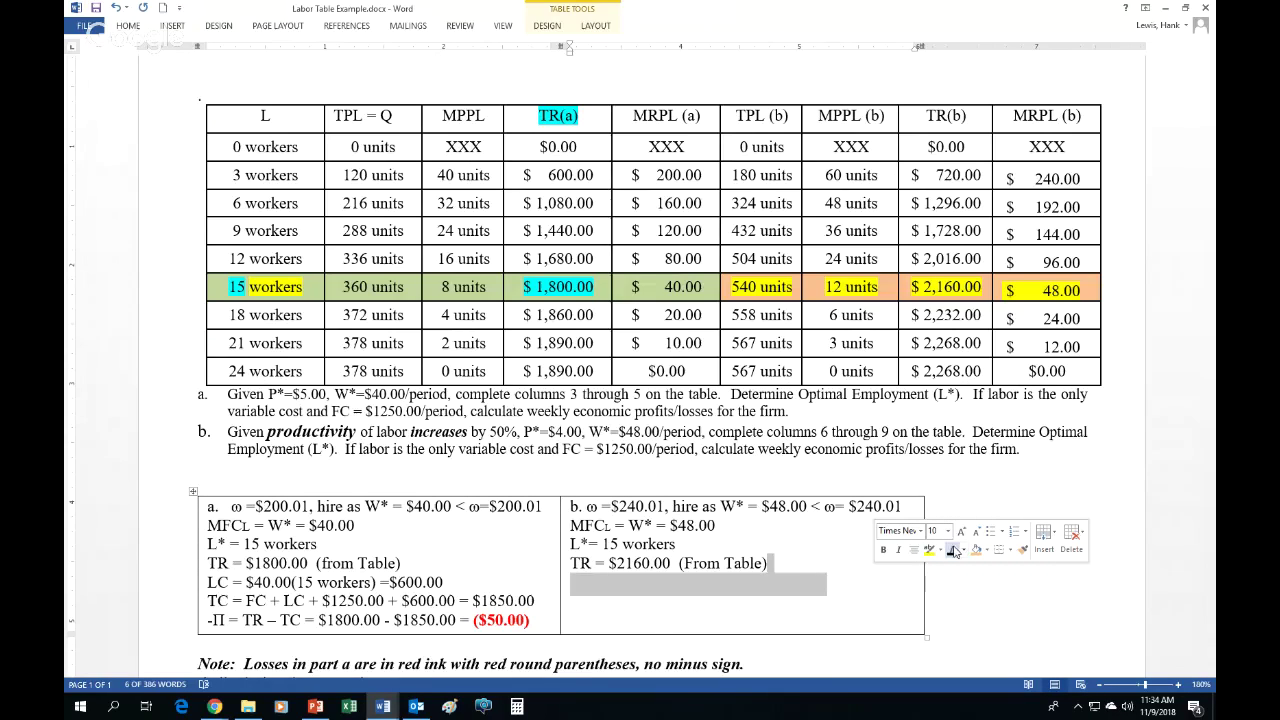
{"action": "left_click", "coordinate": [952, 549]}
{"action": "left_click", "coordinate": [600, 584]}
{"action": "left_click_drag", "start_coordinate": [600, 584], "coordinate": [569, 584]}
{"action": "type", "text": "LC = $720.00 = $48.00(15 workers"}
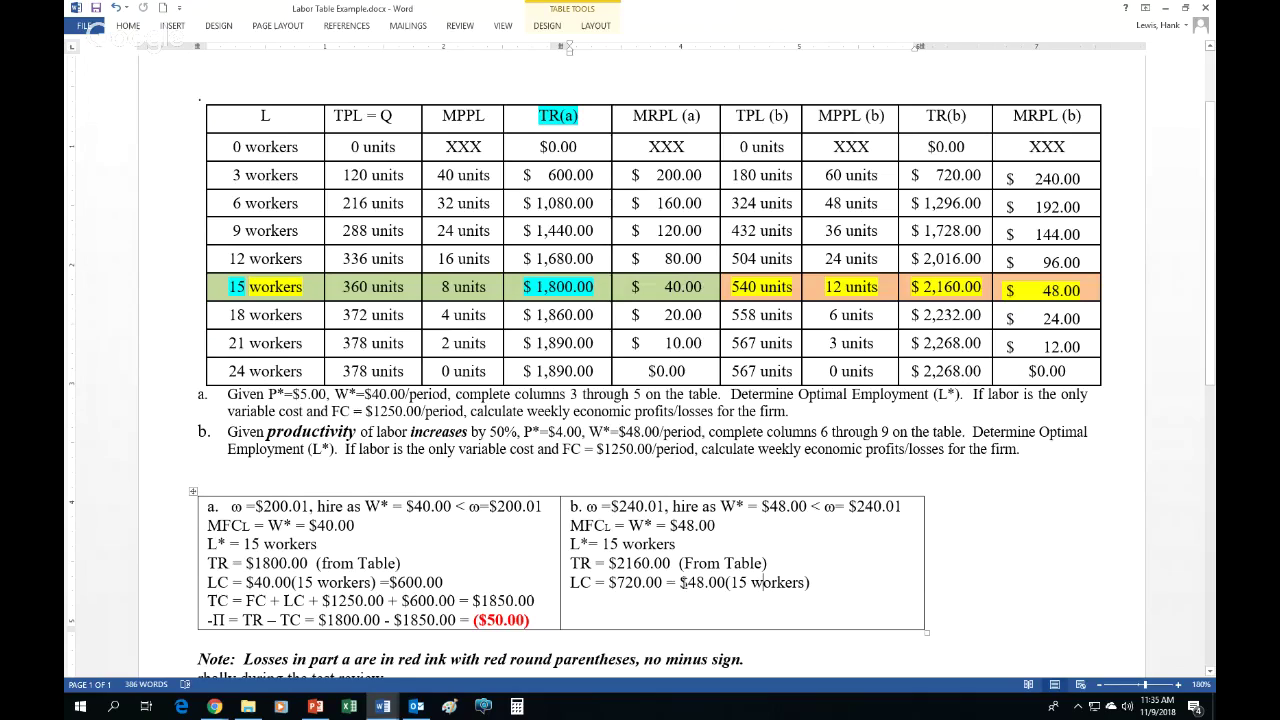
Move '= $720.00' after '(15 workers)', remove the extra equals sign, and save.
{"action": "left_click_drag", "start_coordinate": [683, 584], "coordinate": [605, 588]}
{"action": "key", "text": "ctrl+c"}
{"action": "key", "text": "BackSpace"}
{"action": "type", "text": "="}
{"action": "left_click", "coordinate": [742, 583]}
{"action": "key", "text": "ctrl+v"}
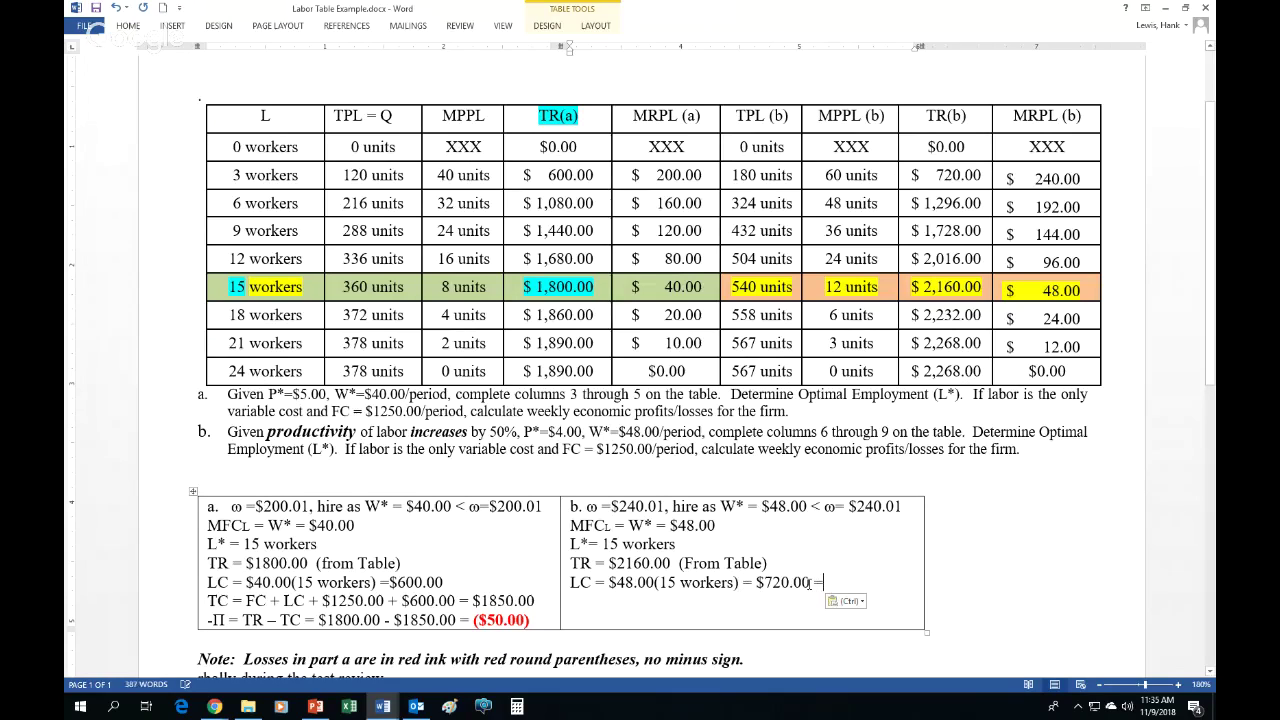
{"action": "left_click_drag", "start_coordinate": [808, 583], "coordinate": [826, 584]}
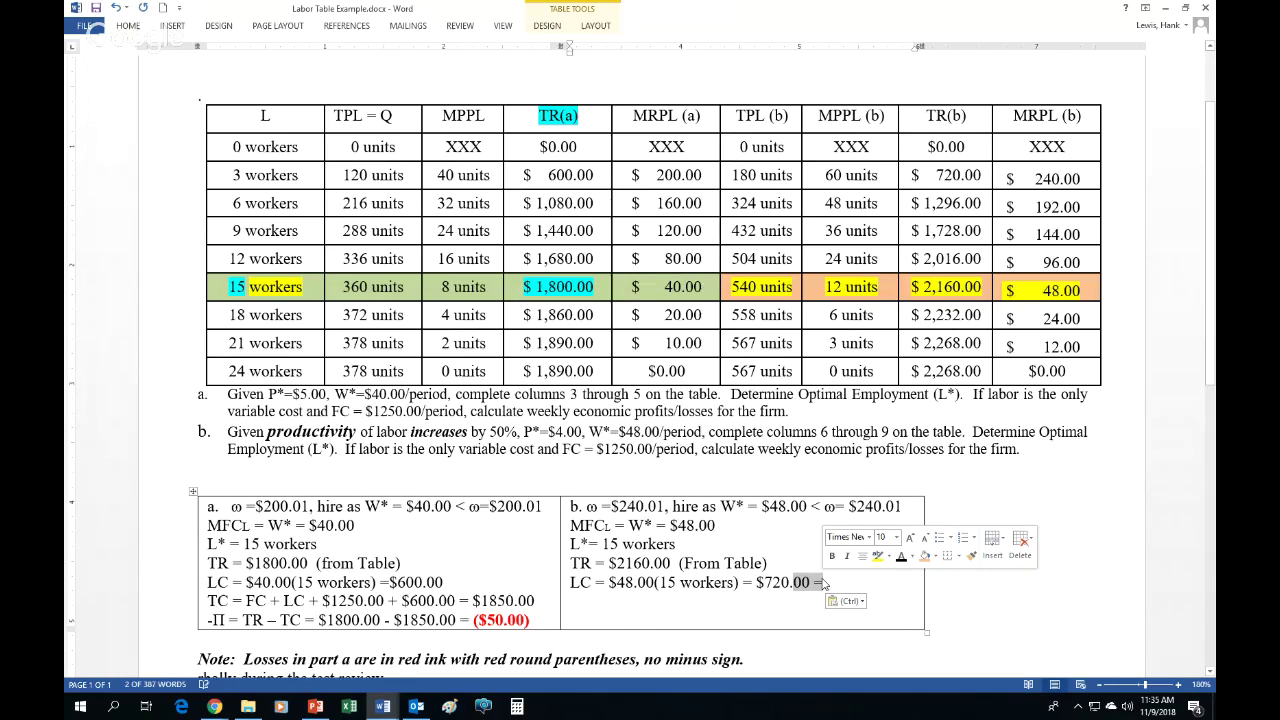
{"action": "key", "text": "BackSpace"}
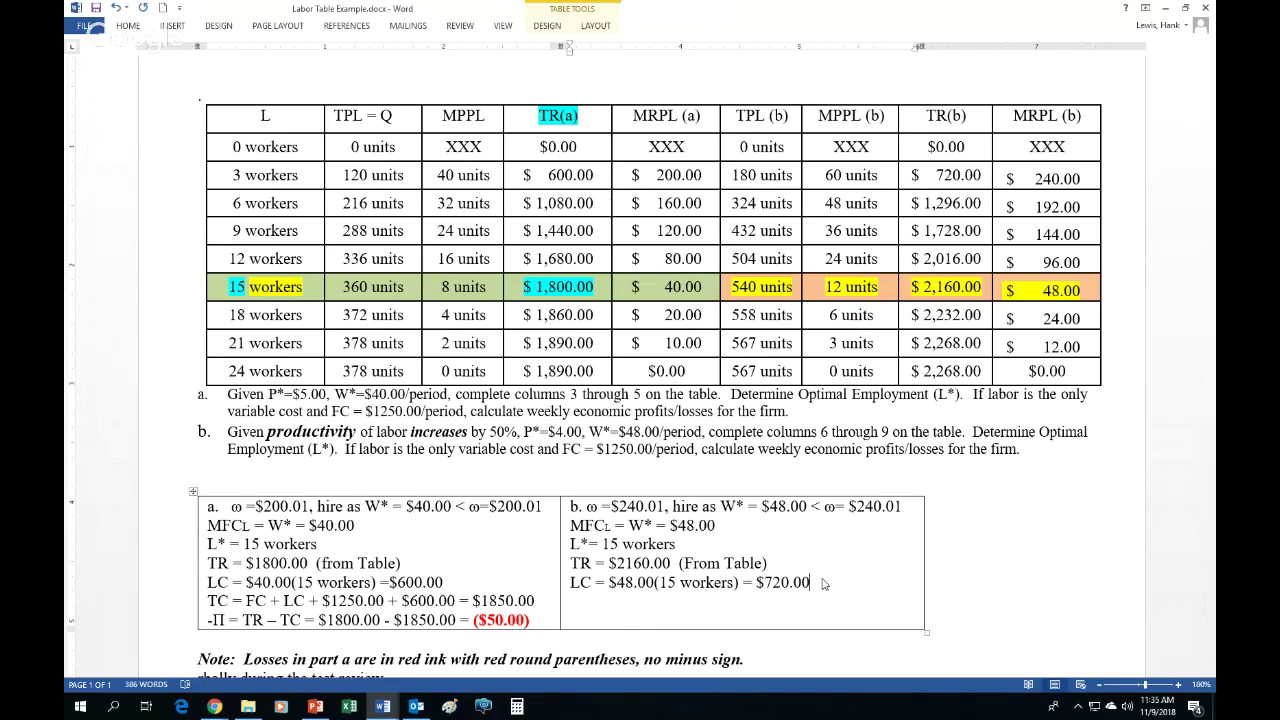
{"action": "key", "text": "ctrl+s"}
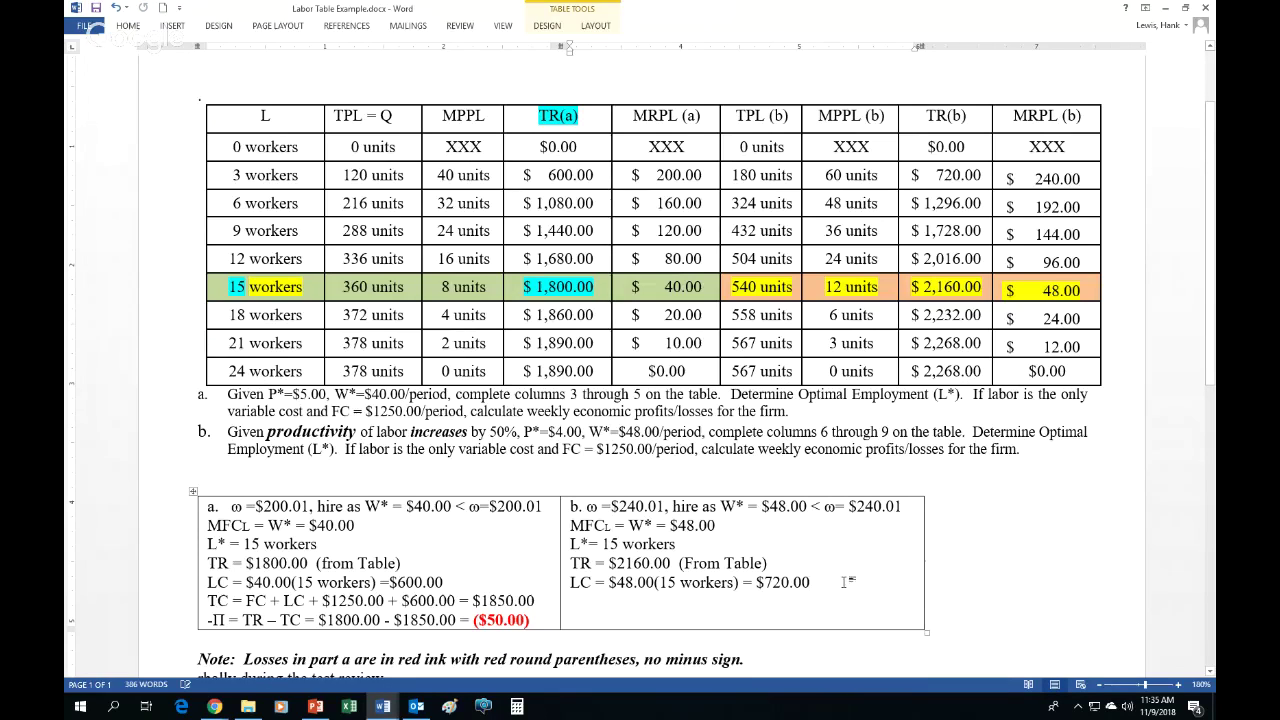
Reveal the 'TC = $1250.00 + $720.00 = $1970.00' line in black.
{"action": "left_click_drag", "start_coordinate": [826, 590], "coordinate": [826, 602]}
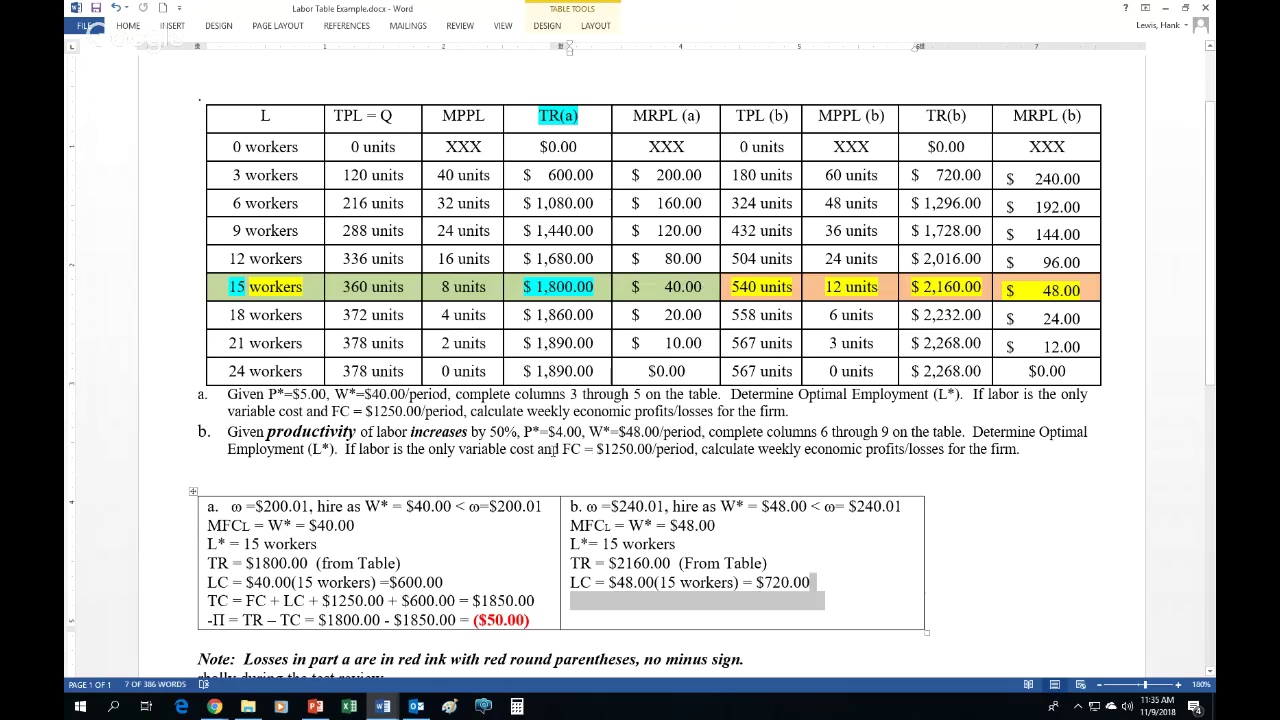
{"action": "right_click", "coordinate": [694, 607]}
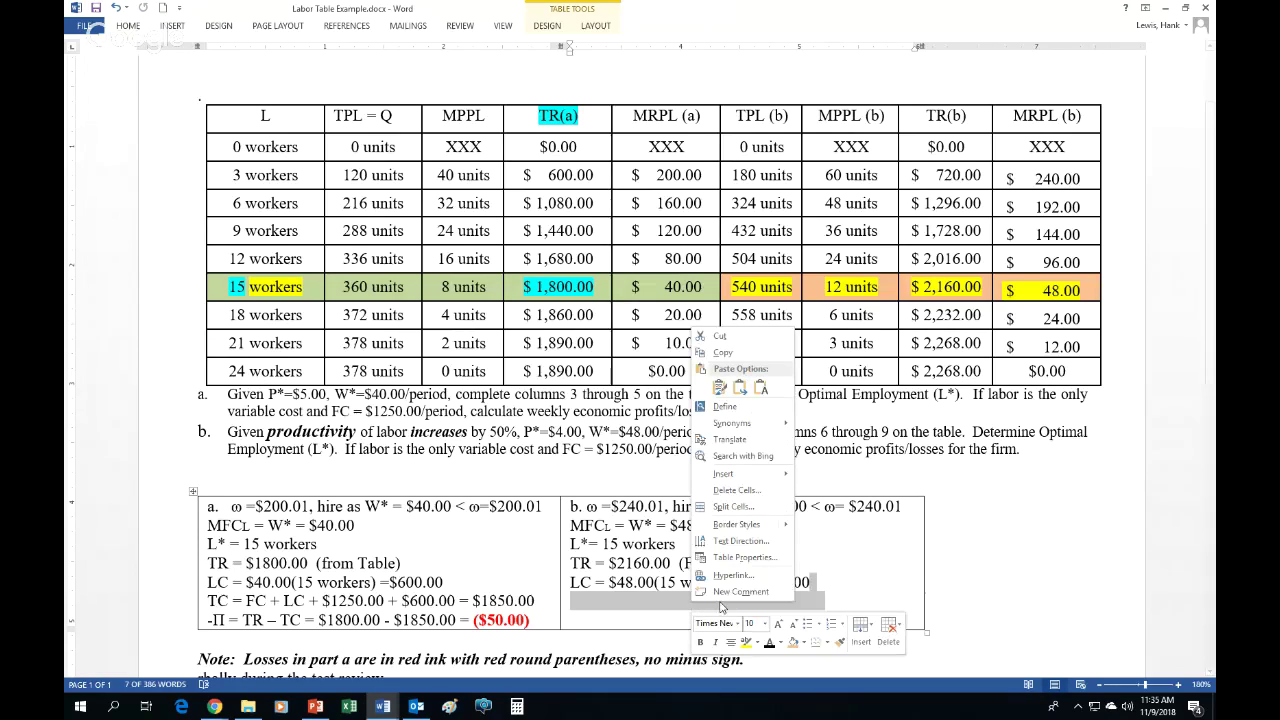
{"action": "left_click", "coordinate": [777, 628]}
{"action": "left_click", "coordinate": [844, 599]}
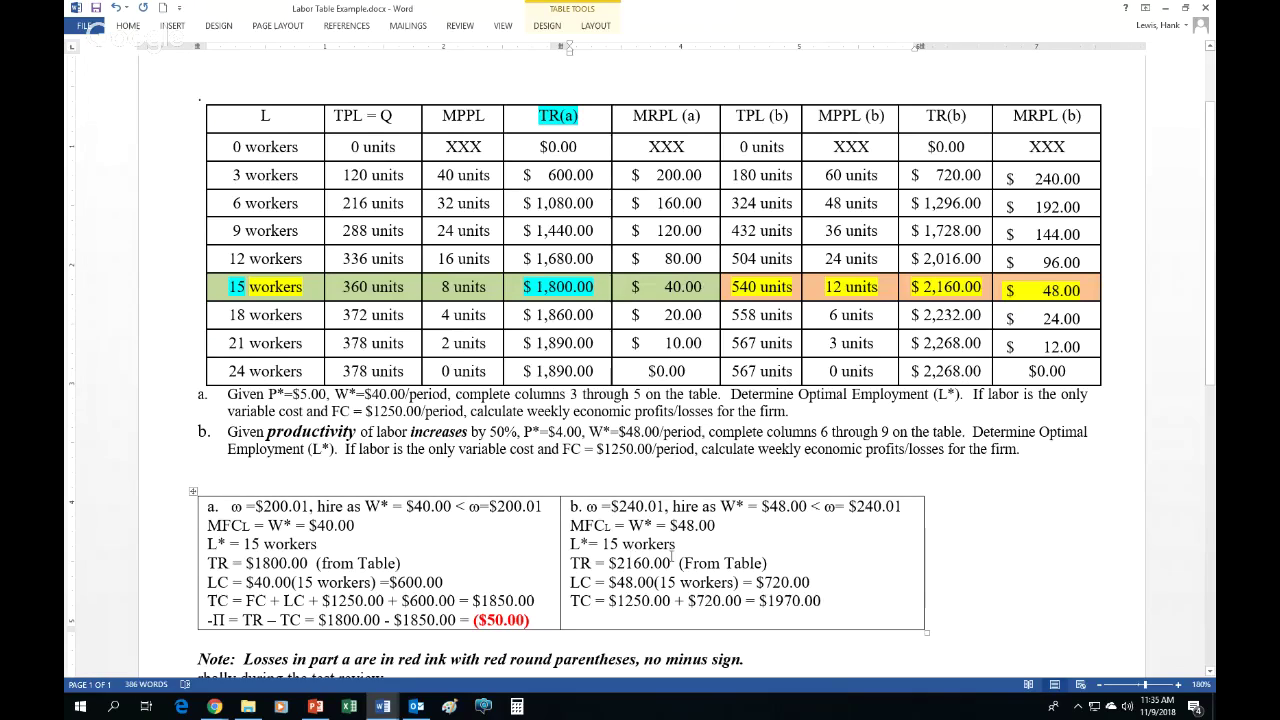
{"action": "triple_click", "coordinate": [584, 566]}
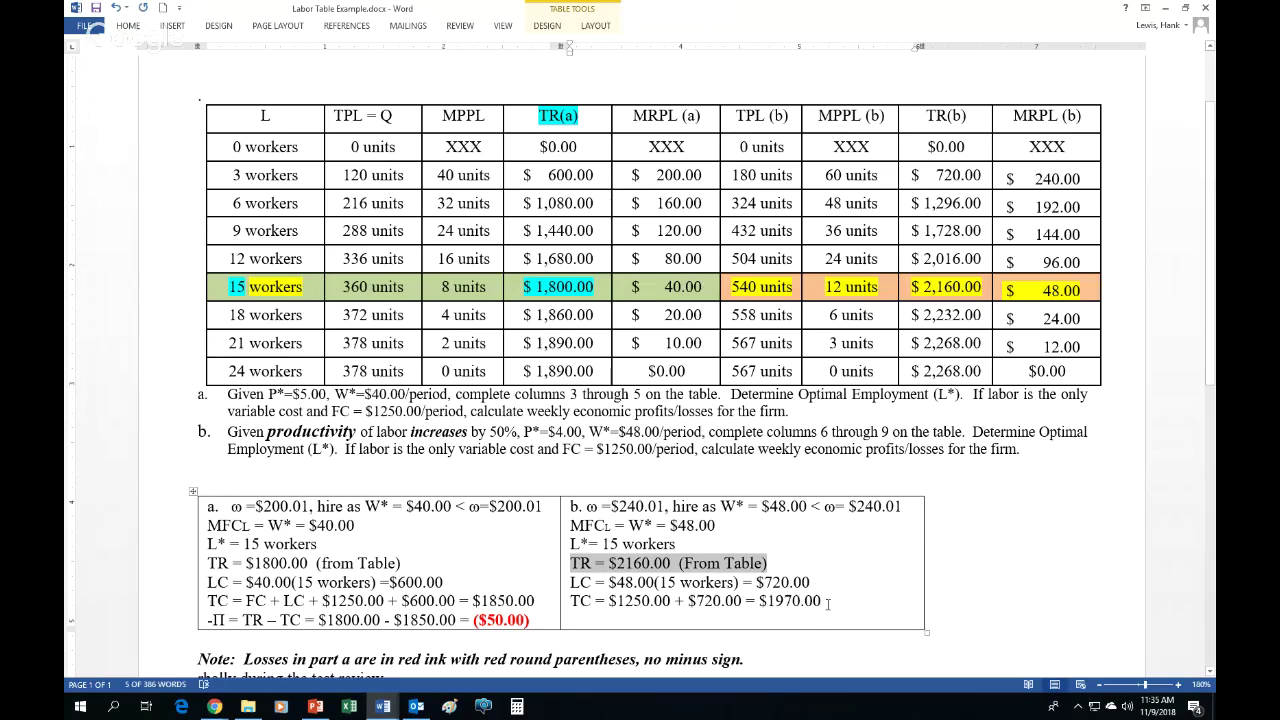
{"action": "left_click_drag", "start_coordinate": [822, 601], "coordinate": [759, 601]}
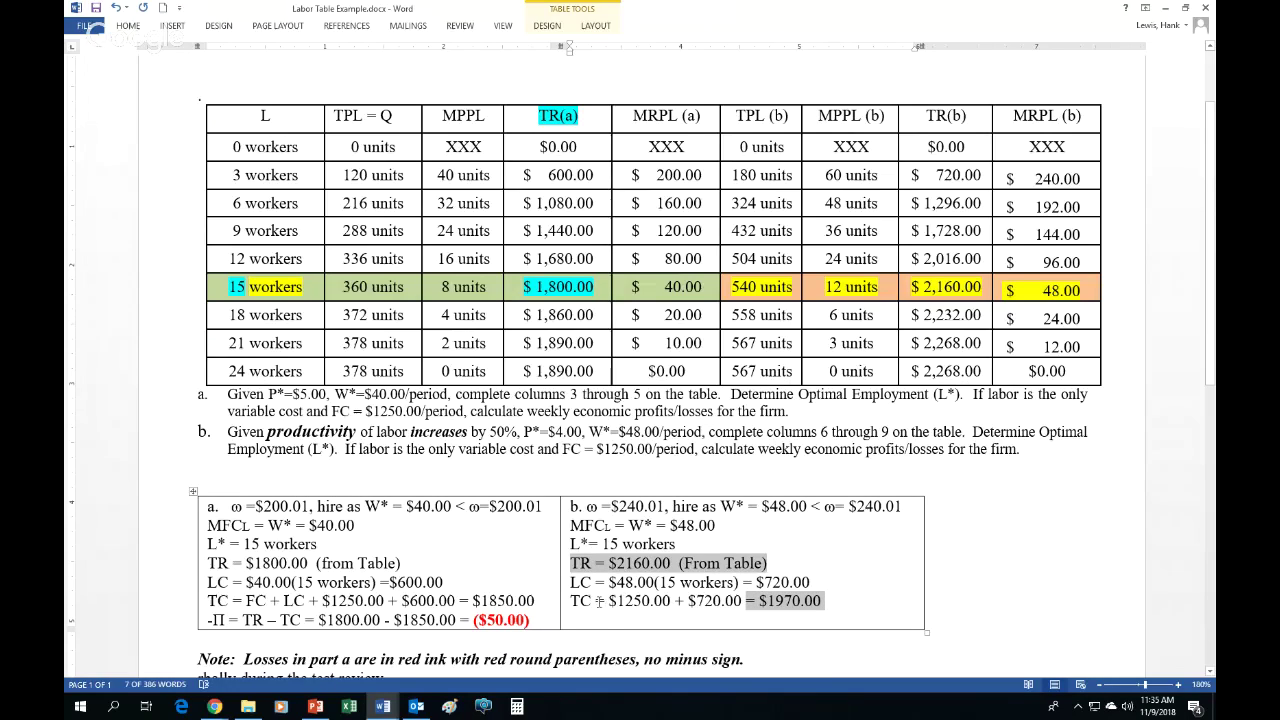
{"action": "left_click_drag", "start_coordinate": [598, 601], "coordinate": [571, 601]}
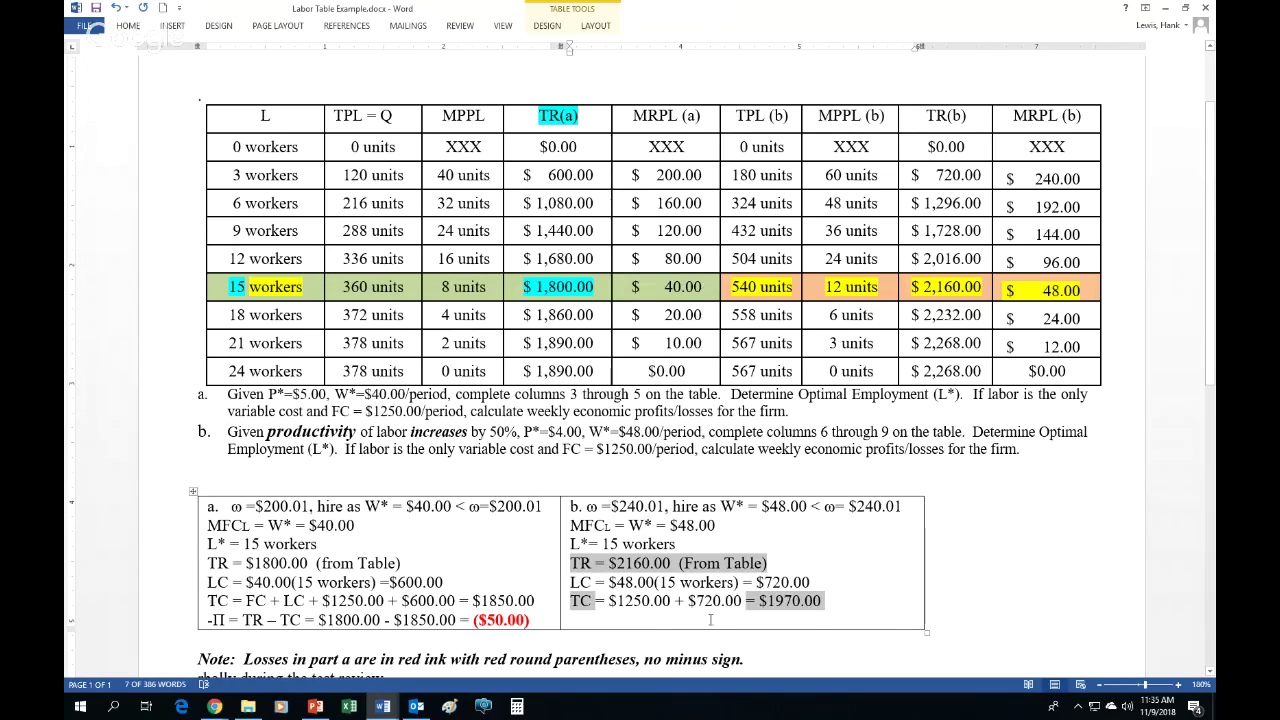
{"action": "left_click", "coordinate": [660, 623]}
Reveal the profit line, insert 'TR - TC =' to read Π = $190.00, and save.
{"action": "left_click_drag", "start_coordinate": [572, 620], "coordinate": [816, 620]}
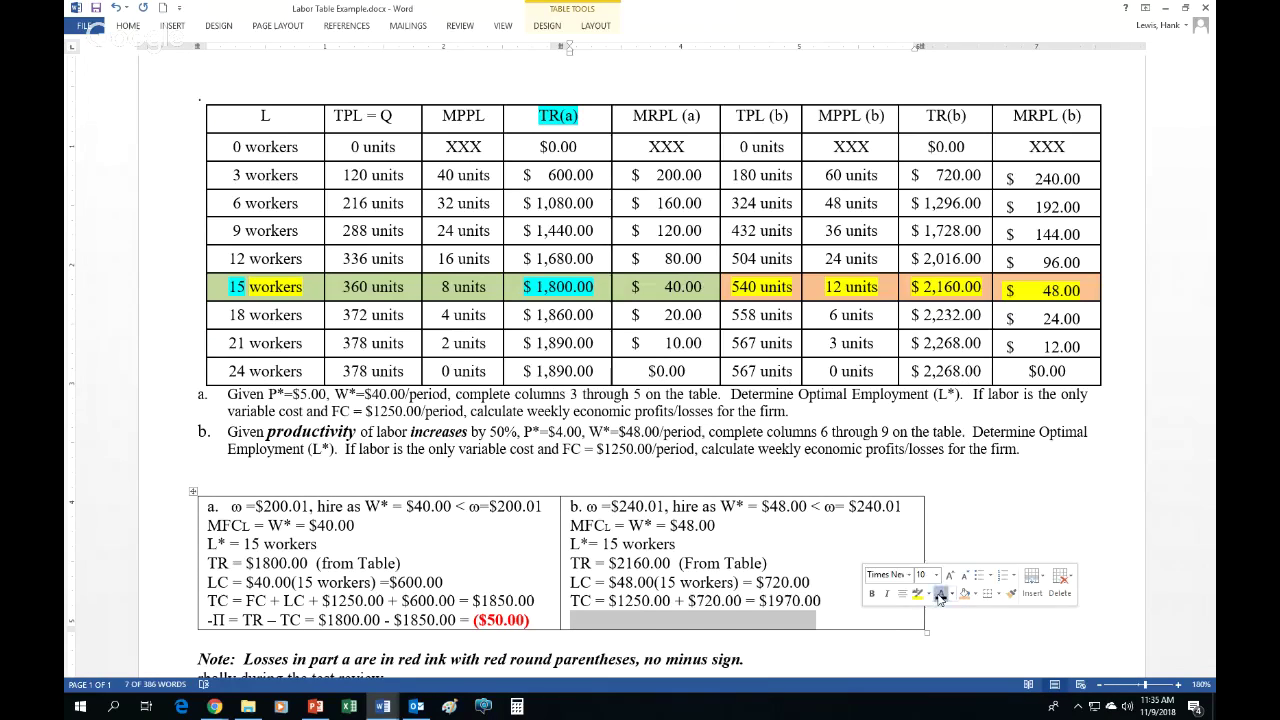
{"action": "left_click", "coordinate": [939, 594]}
{"action": "left_click", "coordinate": [601, 619]}
{"action": "type", "text": "TR- TC =$2160.00 - $1970.00 = $190.00"}
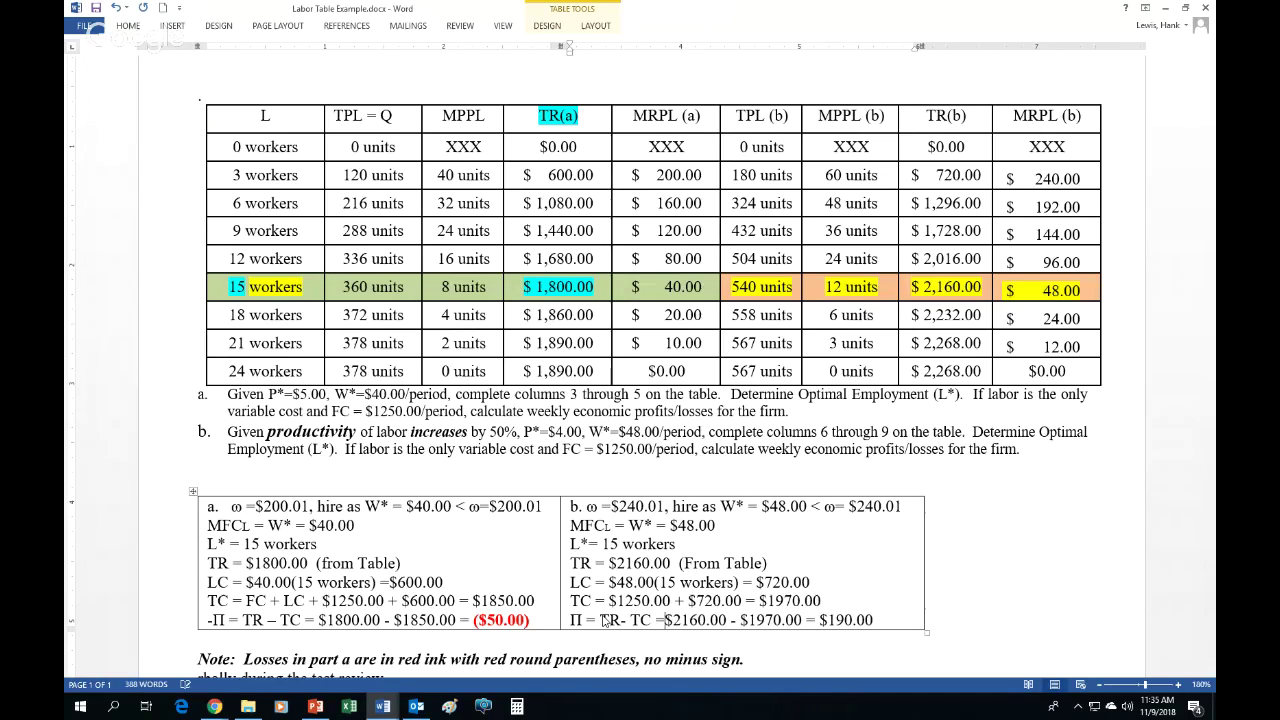
{"action": "left_click", "coordinate": [622, 622]}
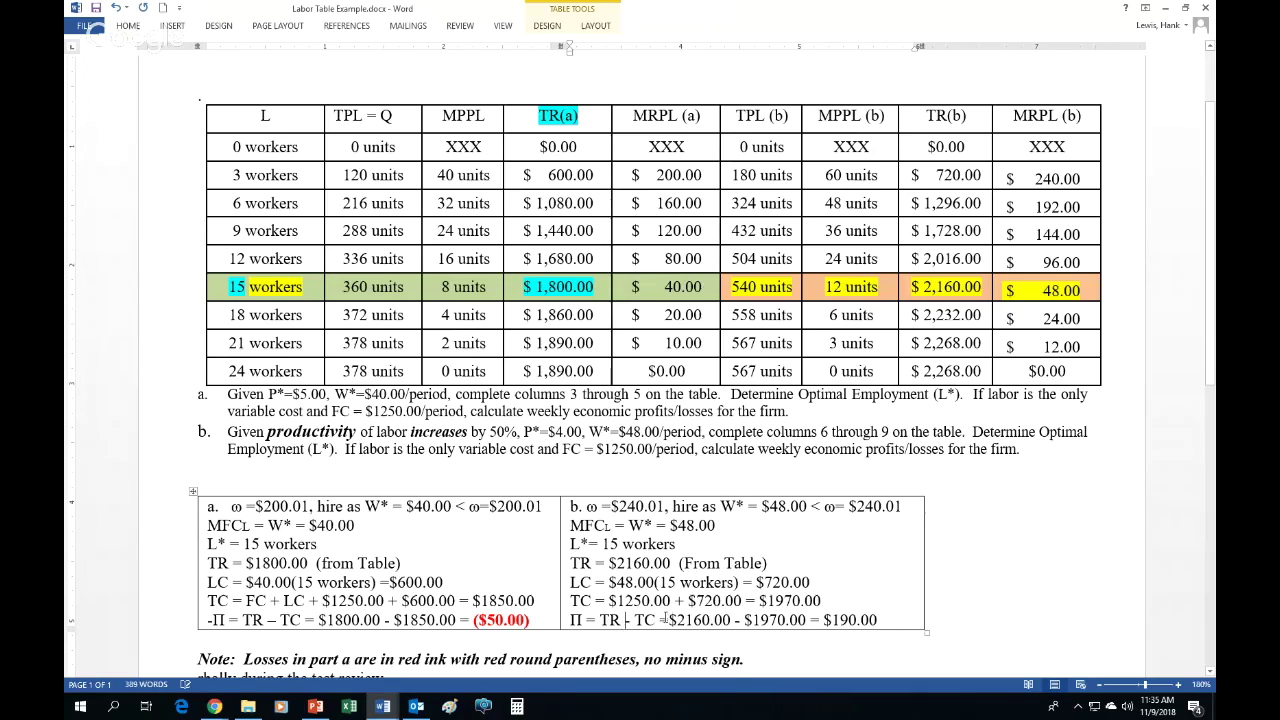
{"action": "key", "text": "BackSpace"}
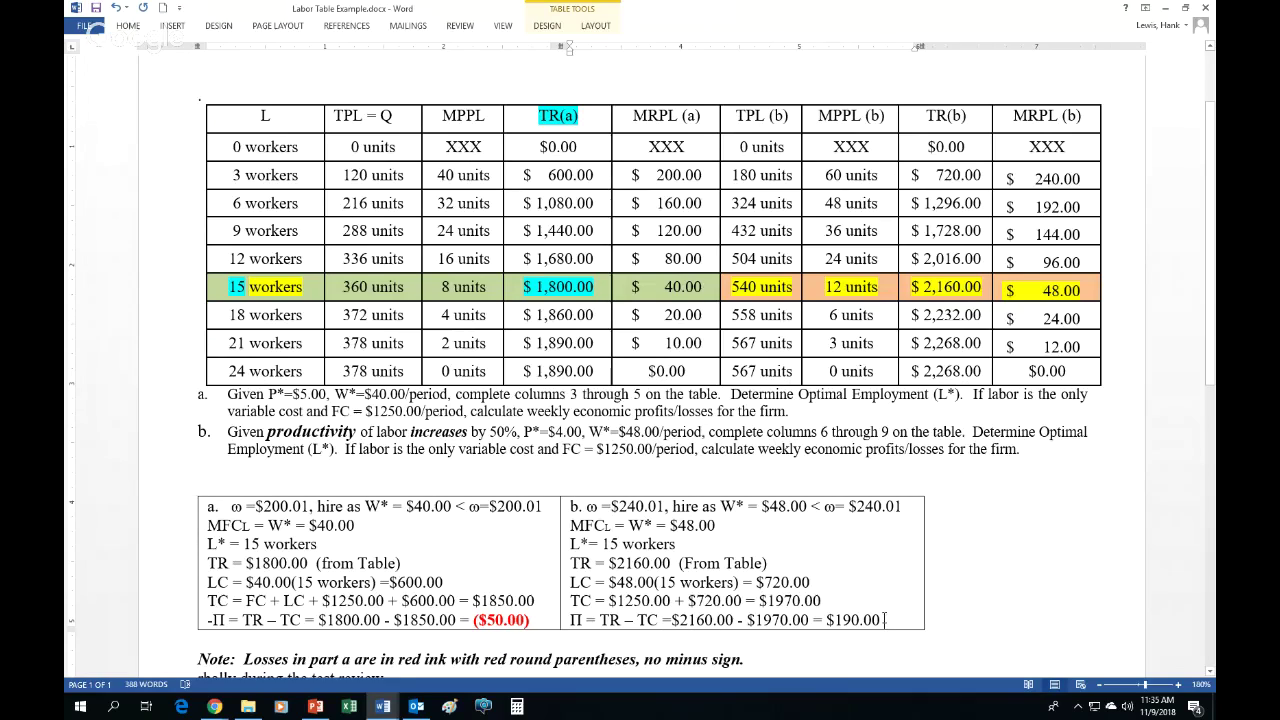
{"action": "key", "text": "End"}
{"action": "left_click", "coordinate": [96, 7]}
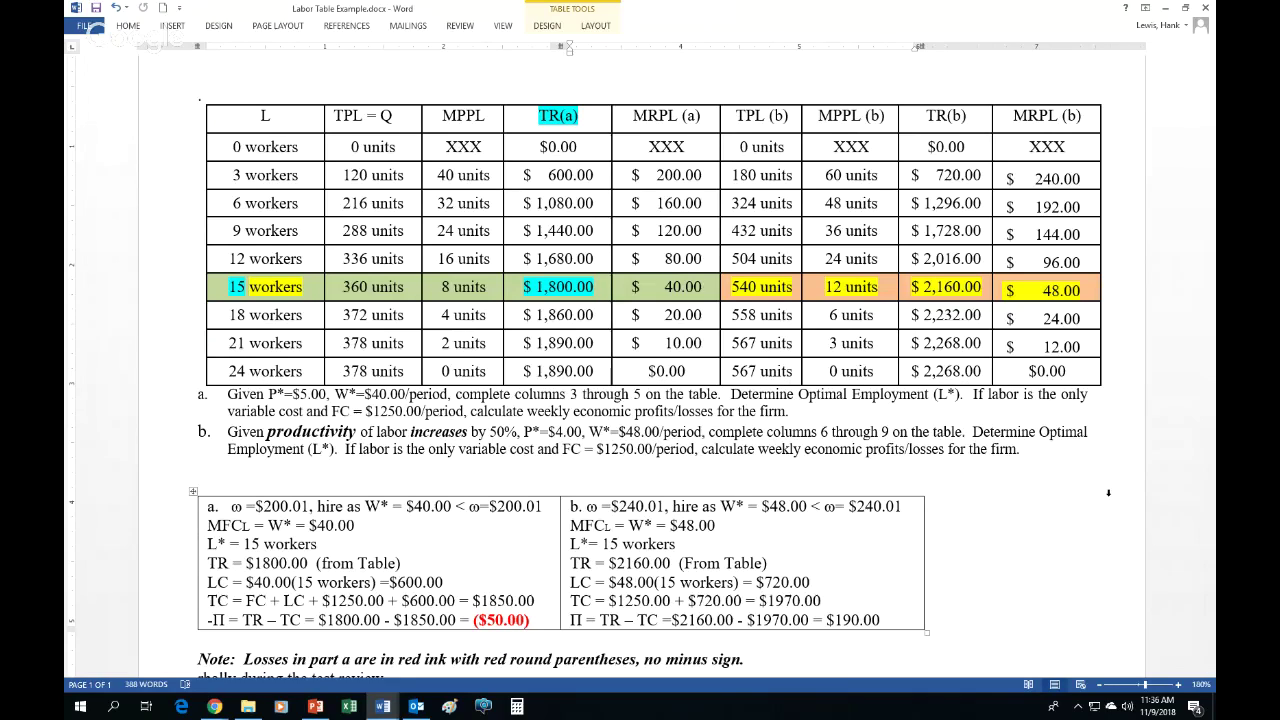
Bring the PowerPoint deck's Revenues slide back to the front.
{"action": "left_click", "coordinate": [316, 708]}
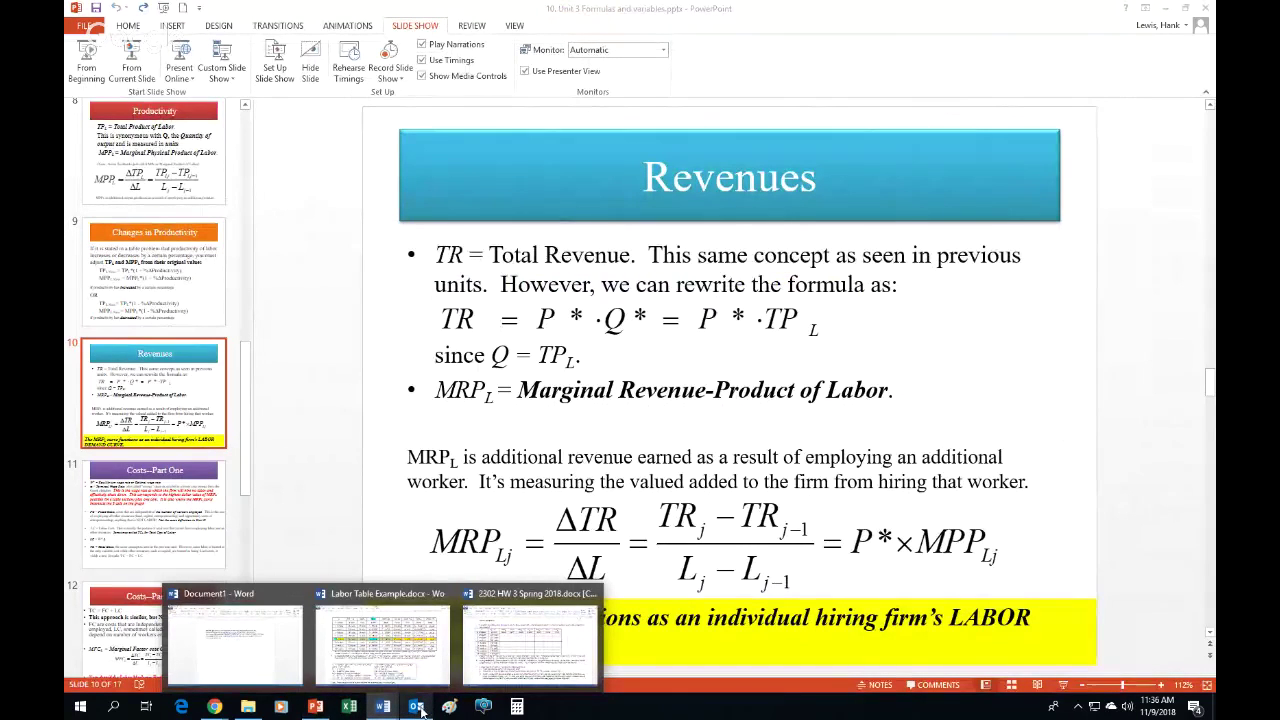
Bring the Chrome Google Hangouts broadcast window, sharing the Revenues slide, to the front.
{"action": "mouse_move", "coordinate": [214, 706]}
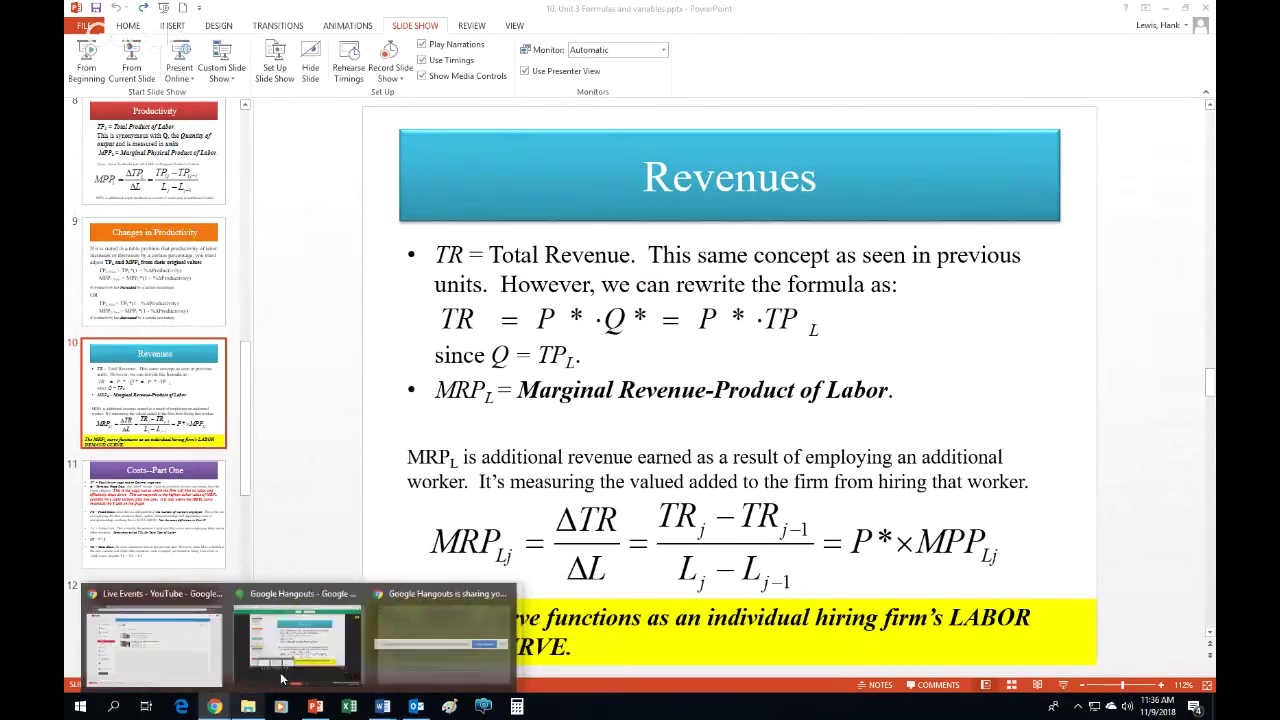
{"action": "left_click", "coordinate": [386, 647]}
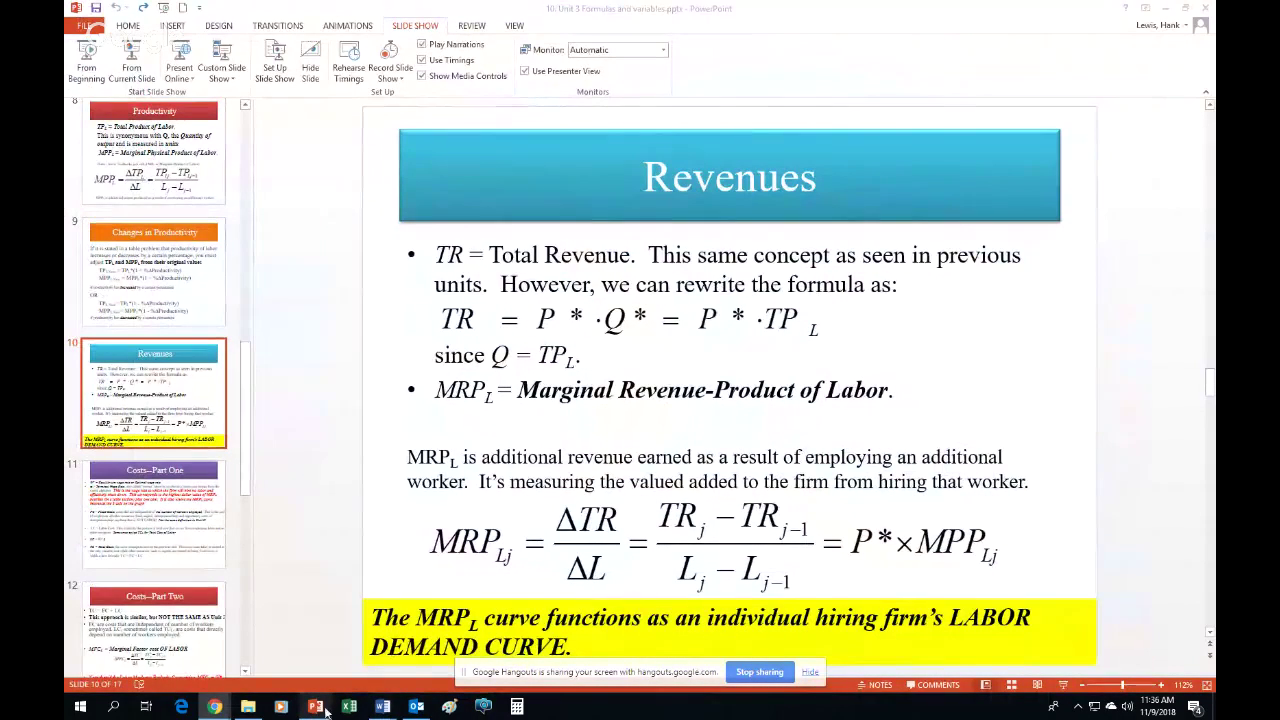
{"action": "mouse_move", "coordinate": [214, 706]}
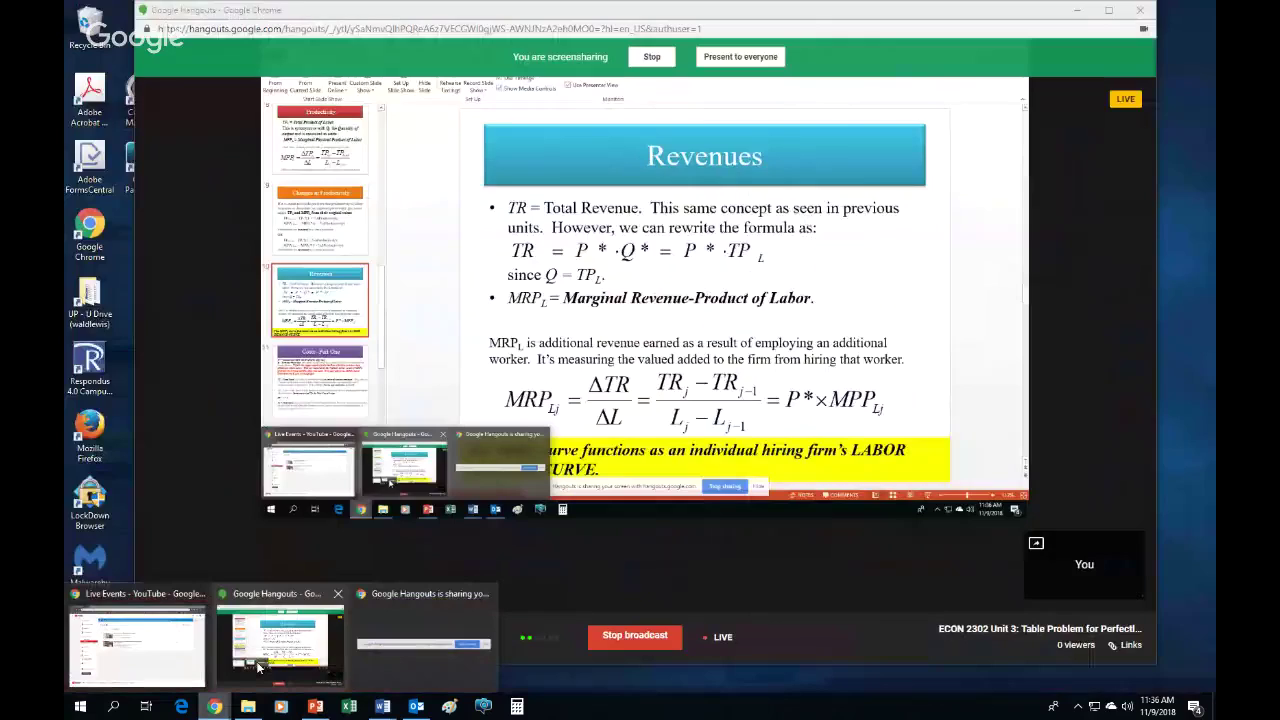